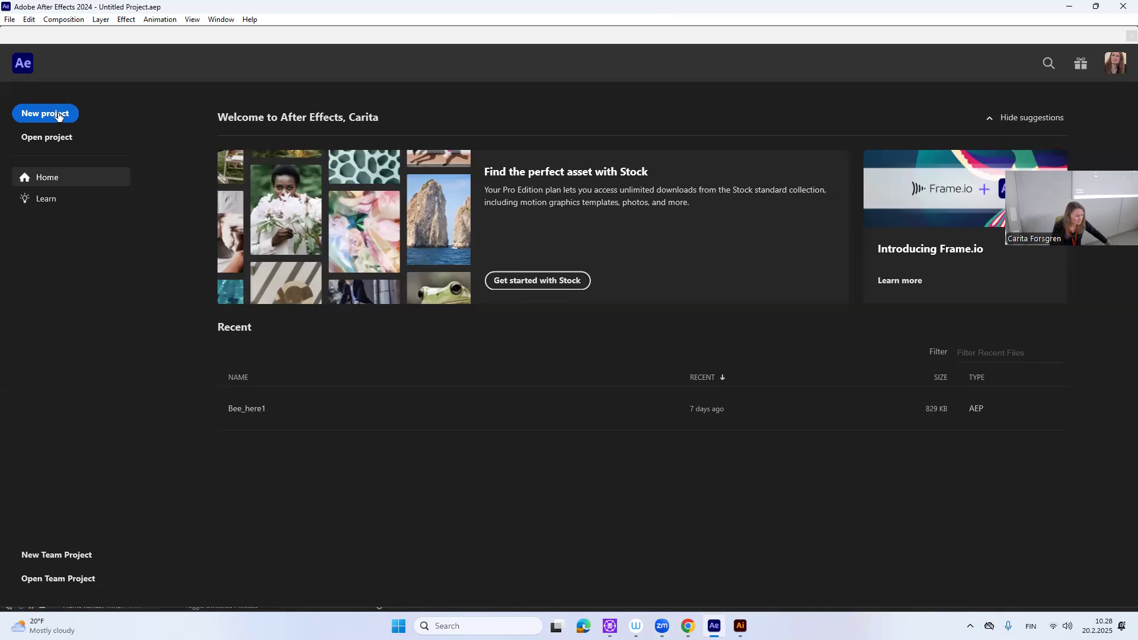
- Create a new project and start a new composition with its duration set to 0:00:25:00
left_click(58, 114)
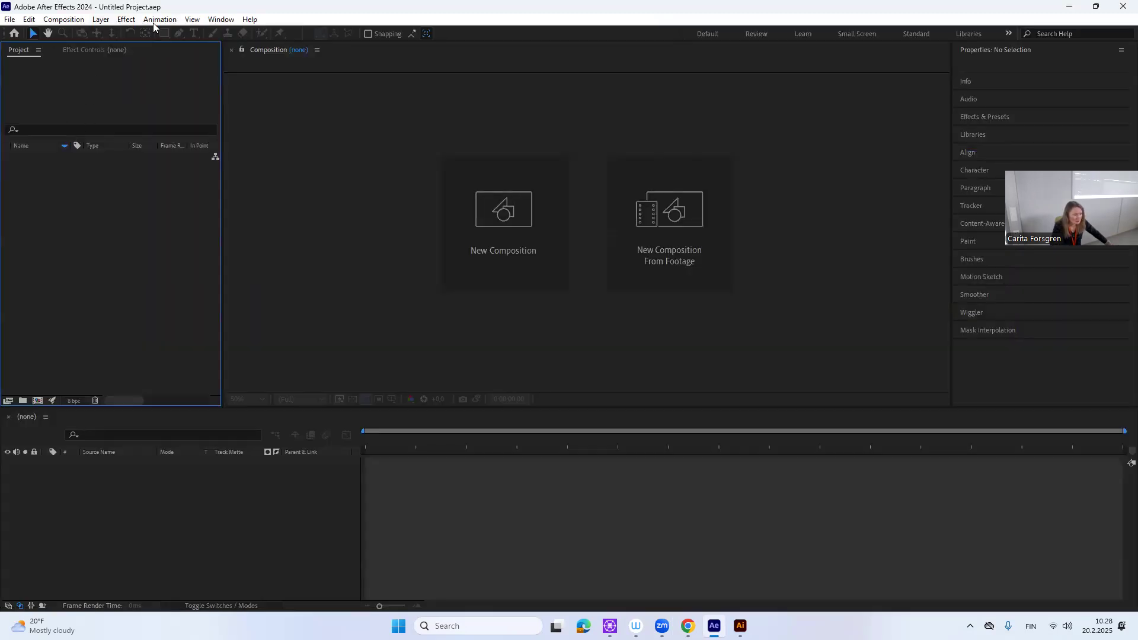
left_click(81, 20)
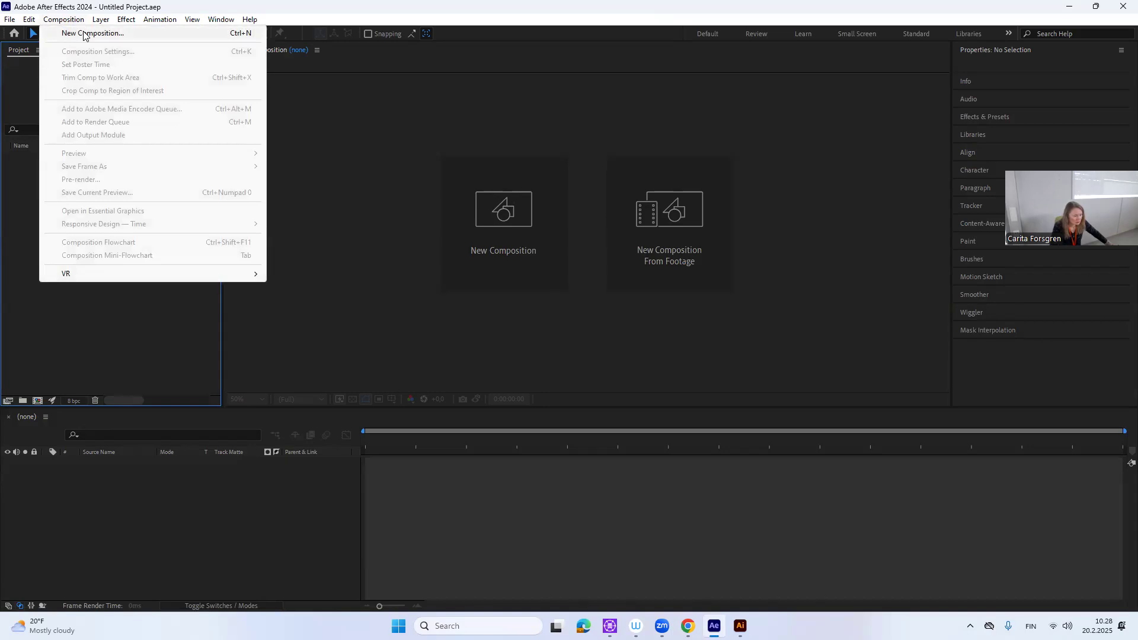
left_click(83, 34)
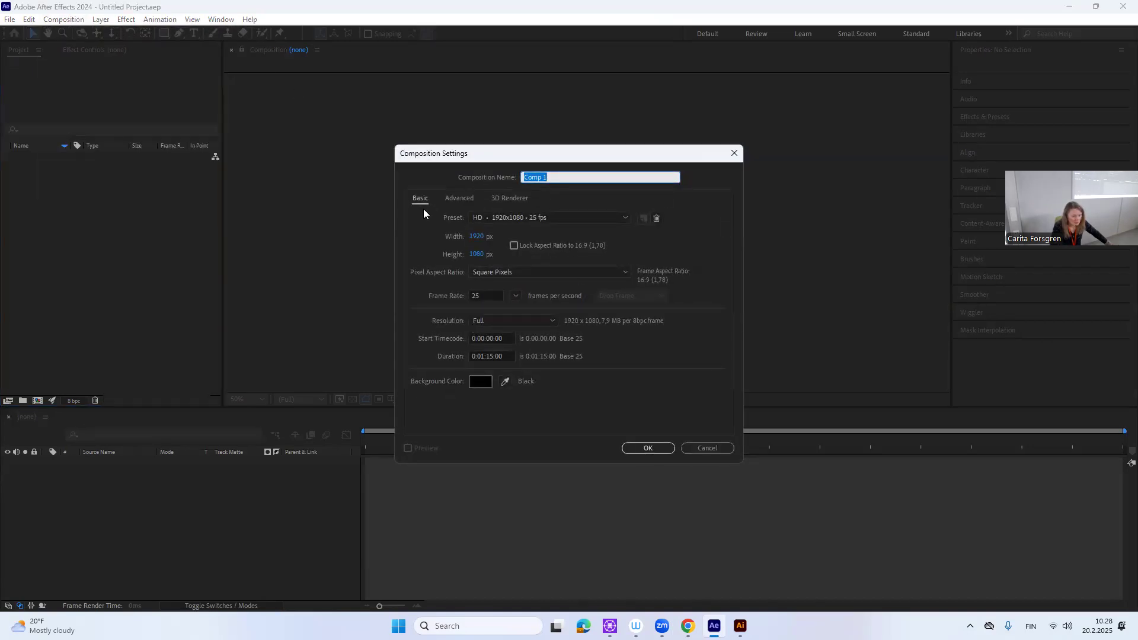
left_click(483, 356)
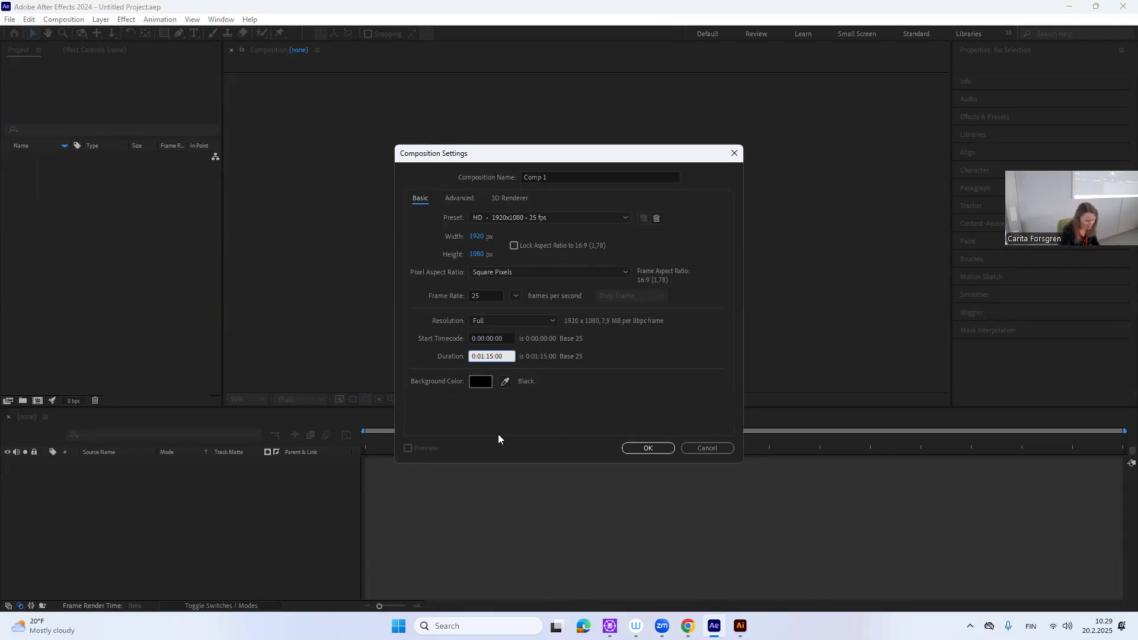
key("BackSpace")
type("0")
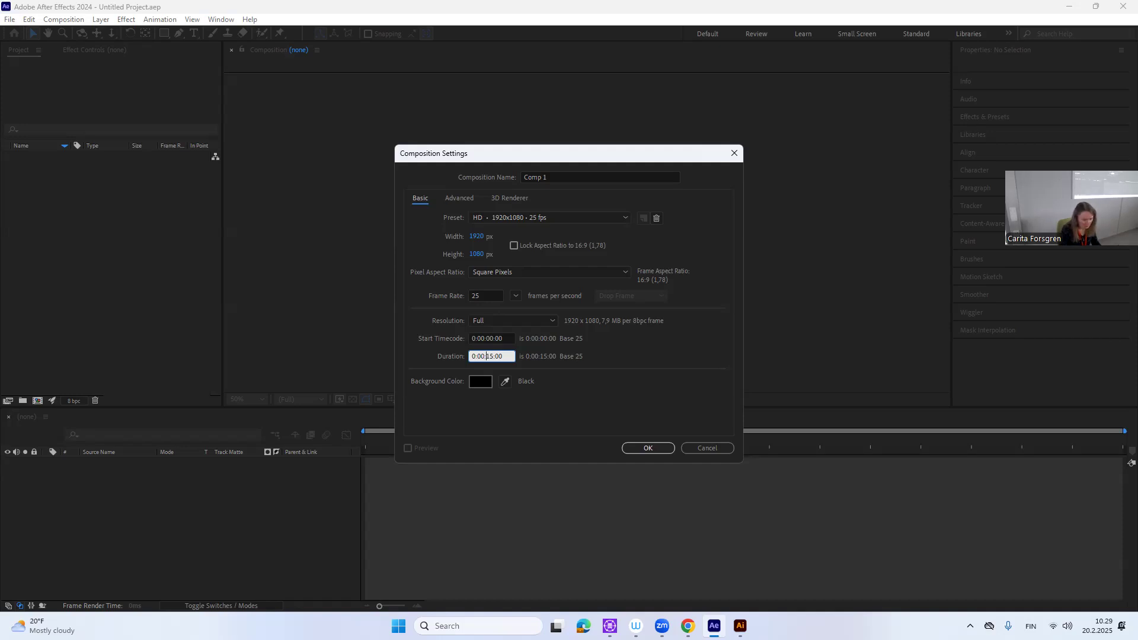
key("BackSpace")
type("32")
key("BackSpace")
key("BackSpace")
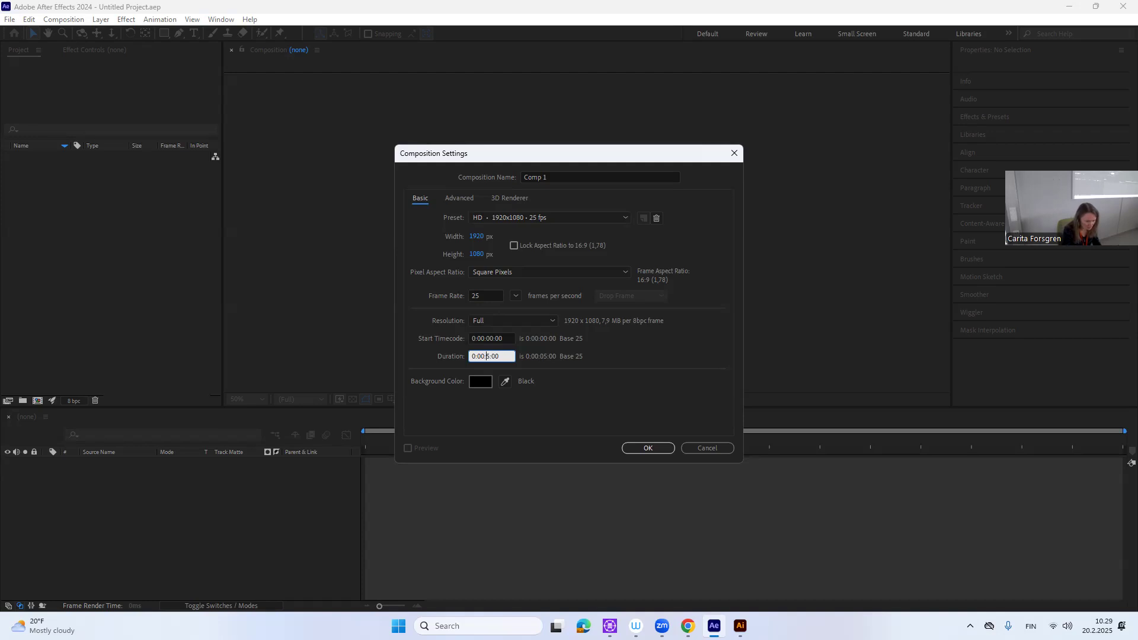
type("2")
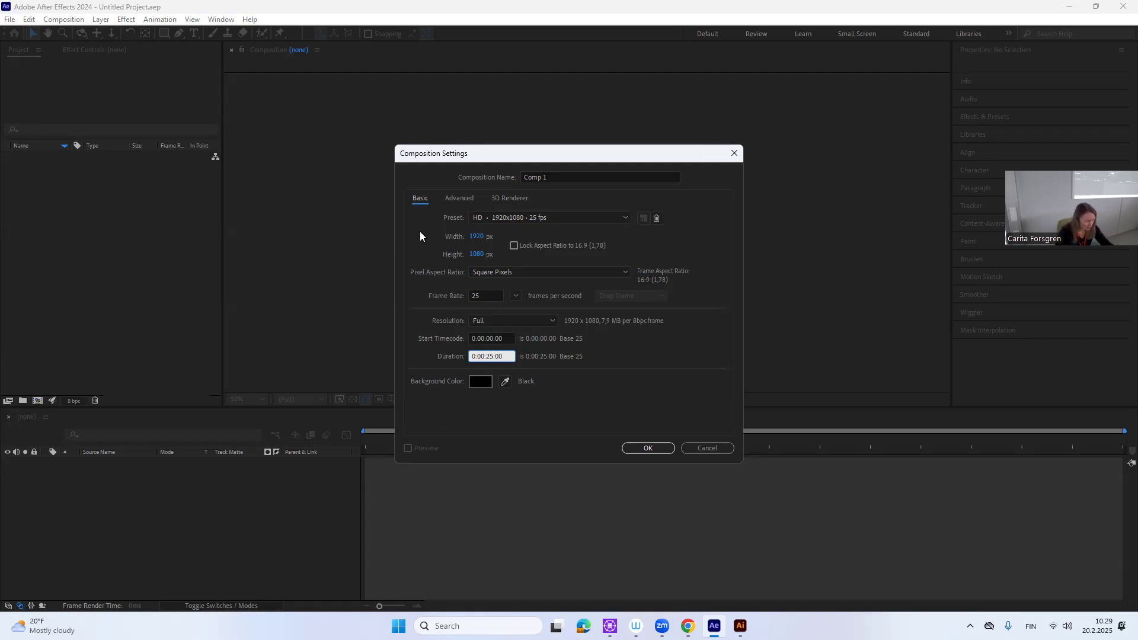
- Preserve the frame rate and resolution when nested, name the composition "Brush", and create it
left_click(459, 198)
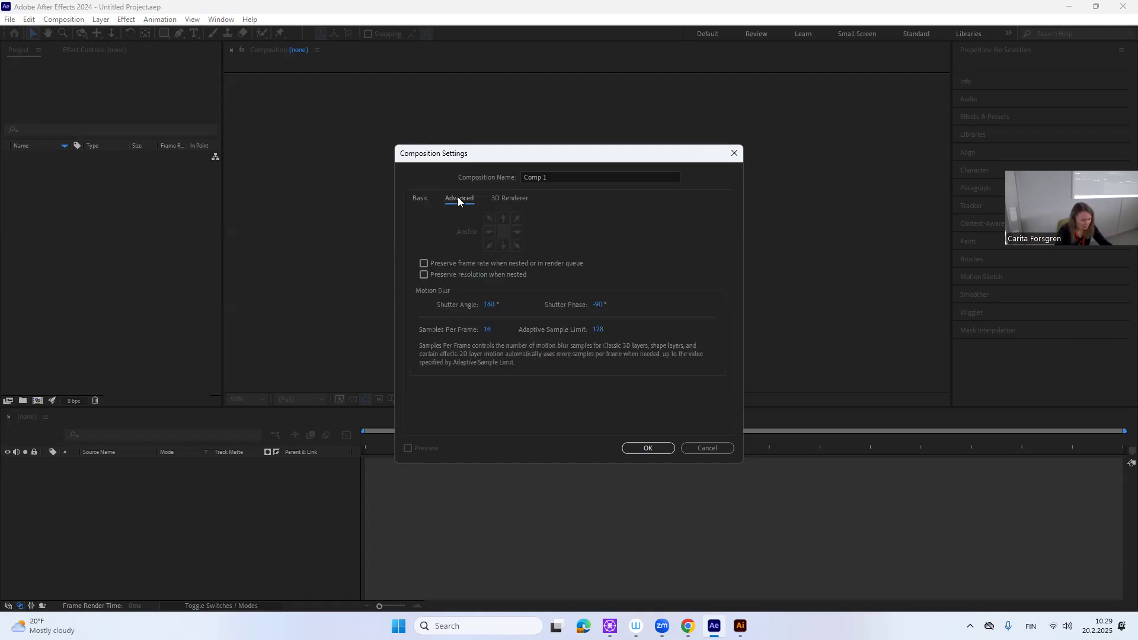
left_click(423, 263)
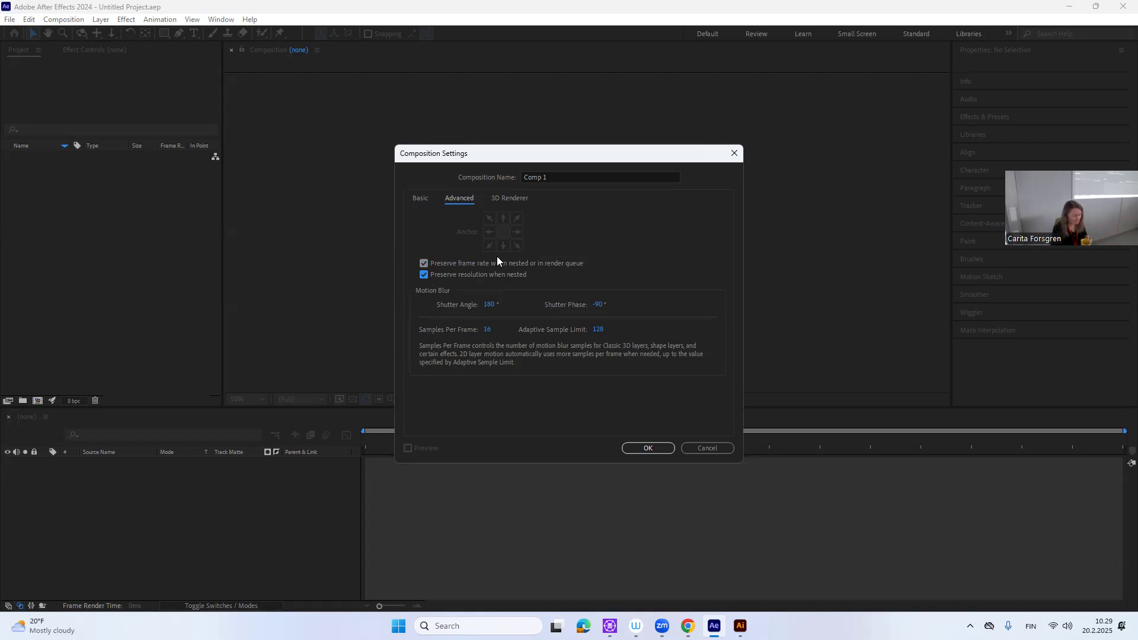
left_click(551, 177)
left_click_drag(552, 177, 517, 177)
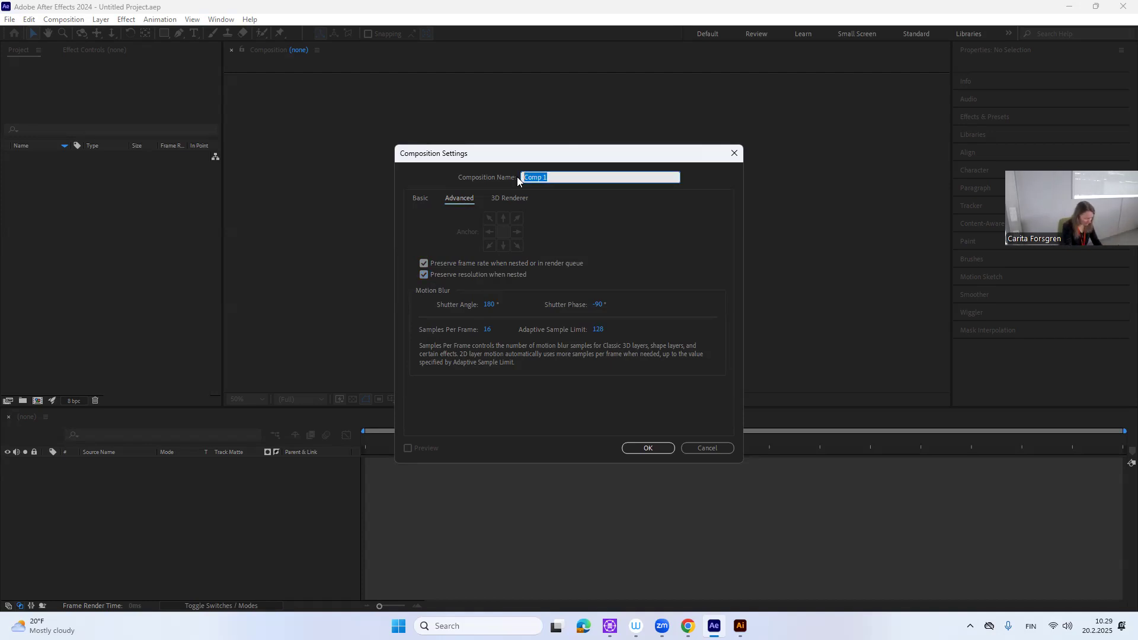
type("Brush")
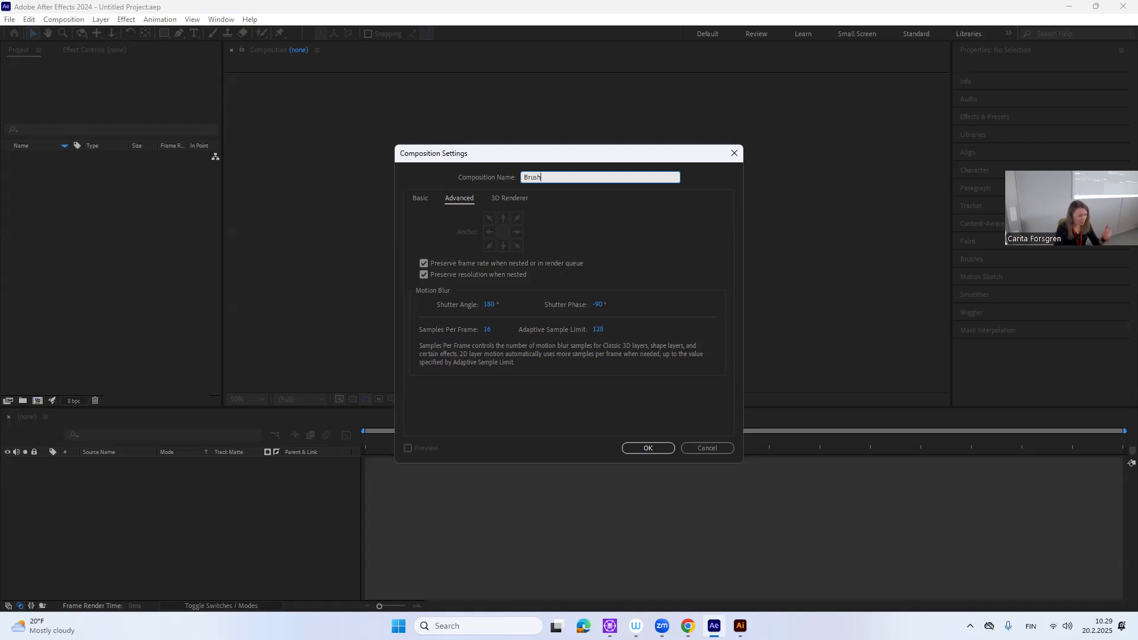
left_click(647, 448)
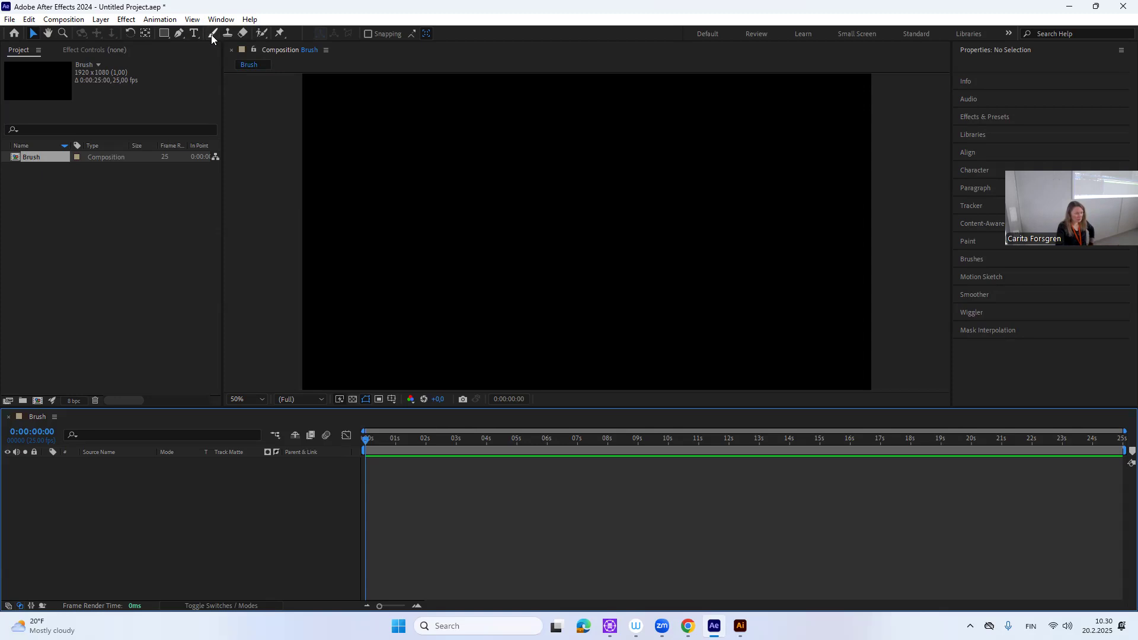
- Activate the Brush tool and add a 1920 x 1080 solid layer in dark green, colour 305C1F
left_click(211, 34)
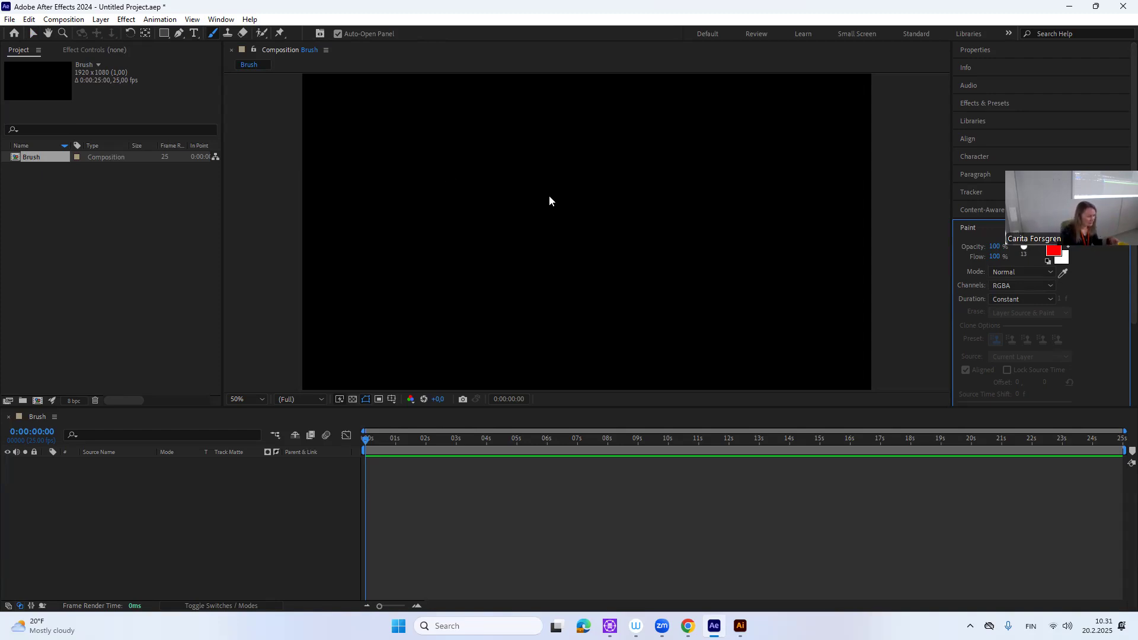
left_click(101, 20)
mouse_move(112, 34)
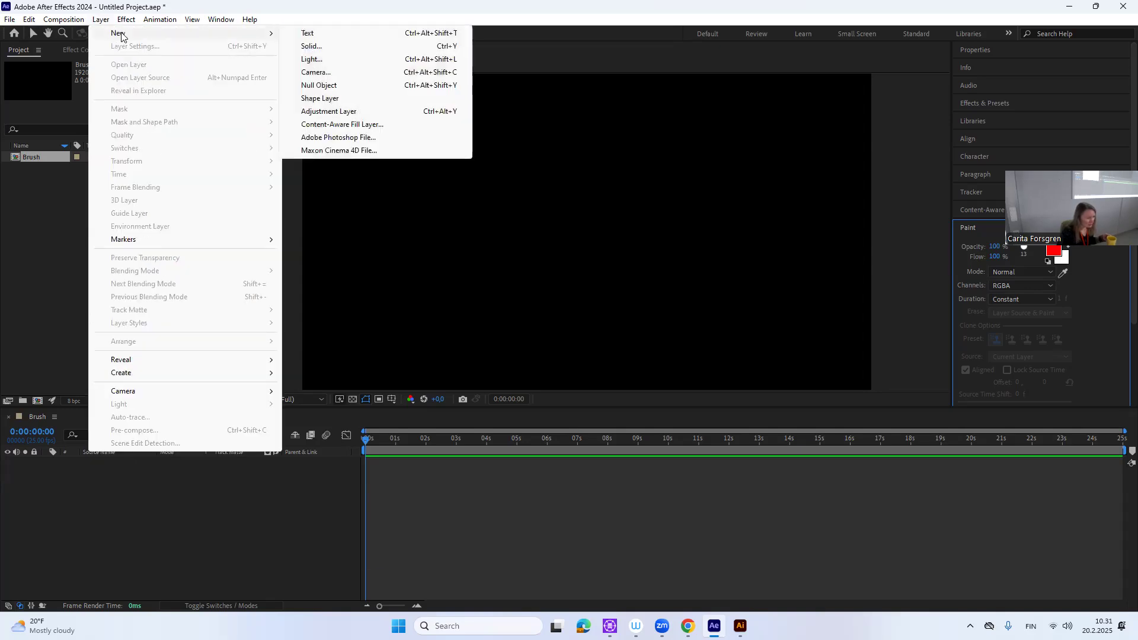
left_click(311, 47)
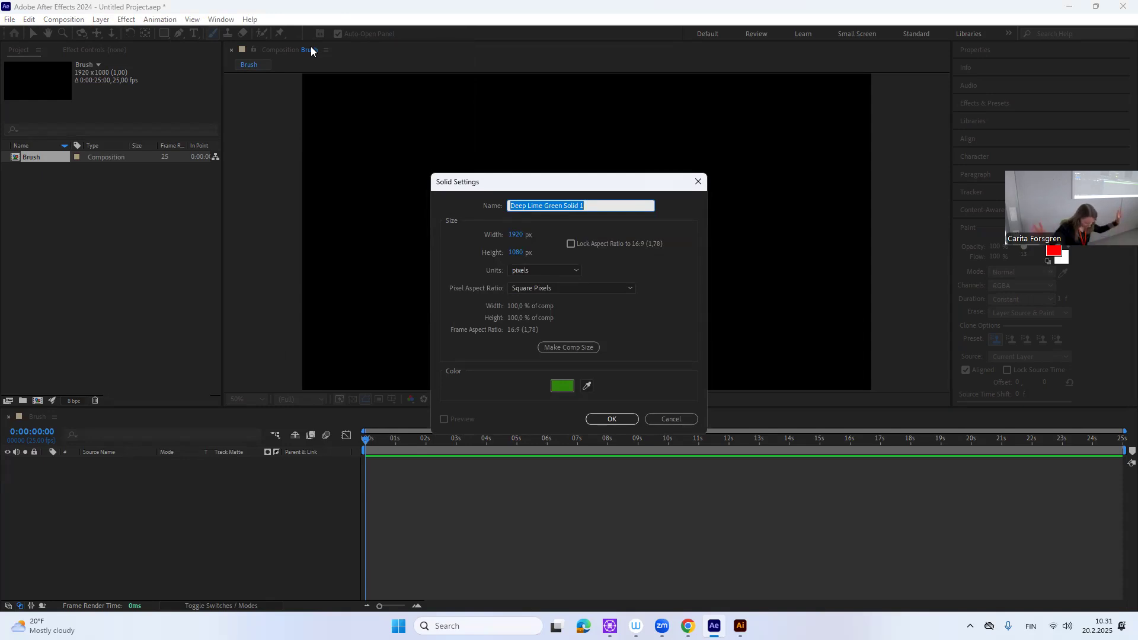
left_click(562, 386)
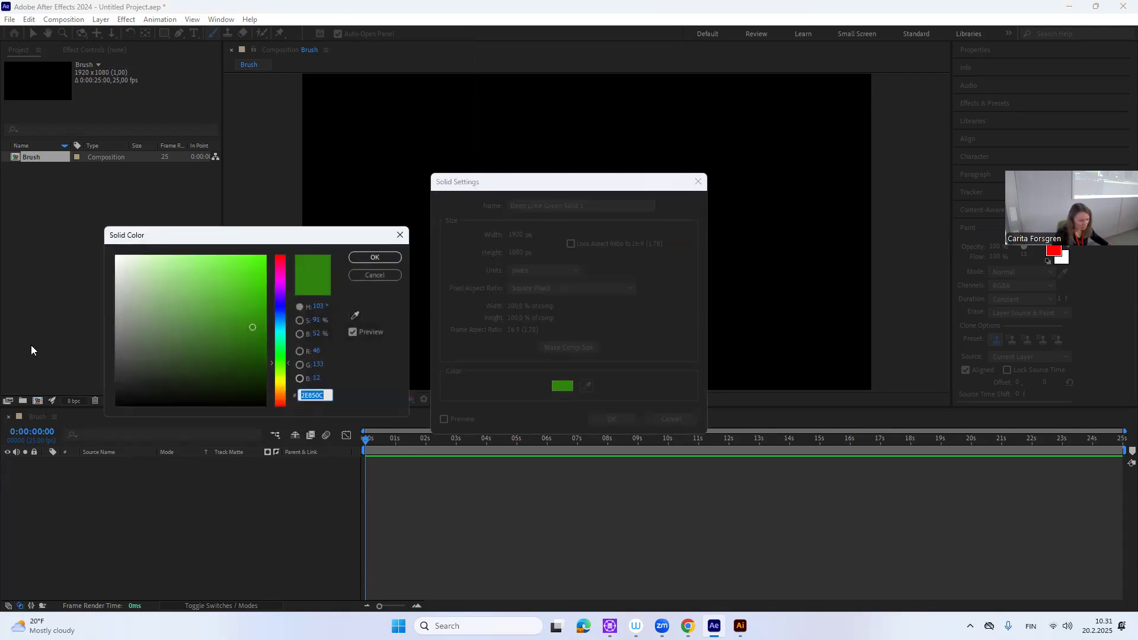
left_click(215, 351)
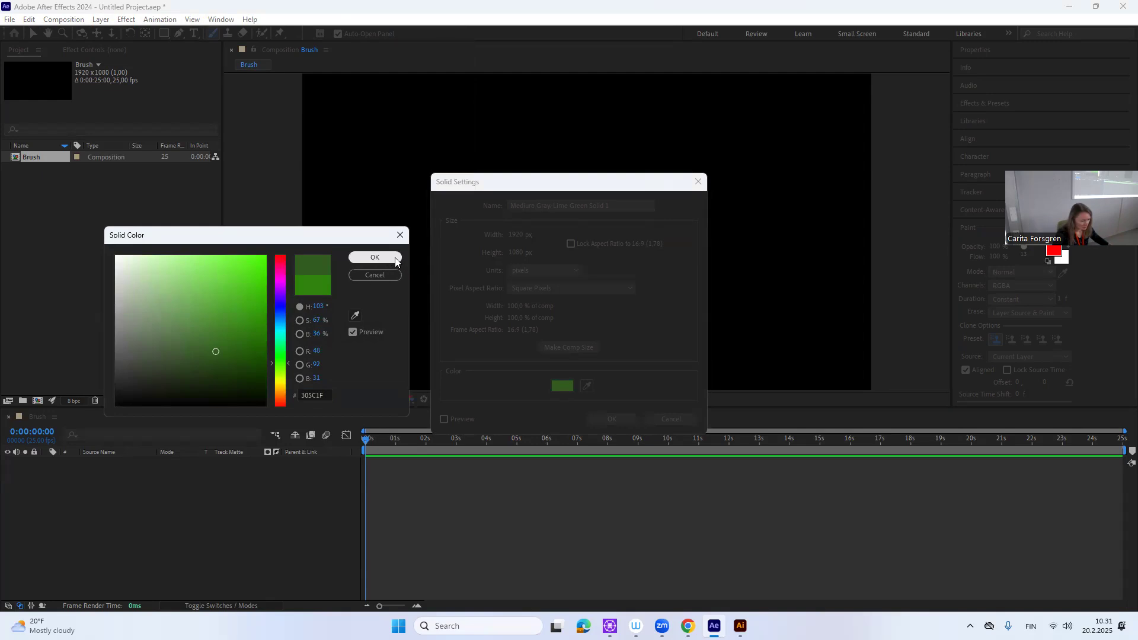
left_click(376, 257)
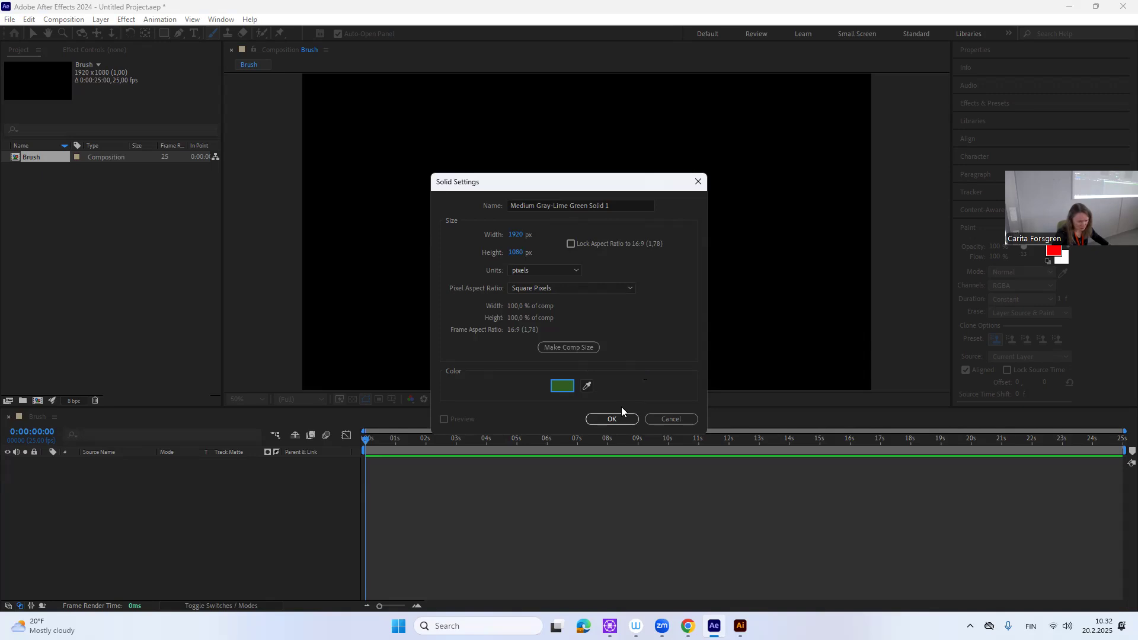
left_click(611, 419)
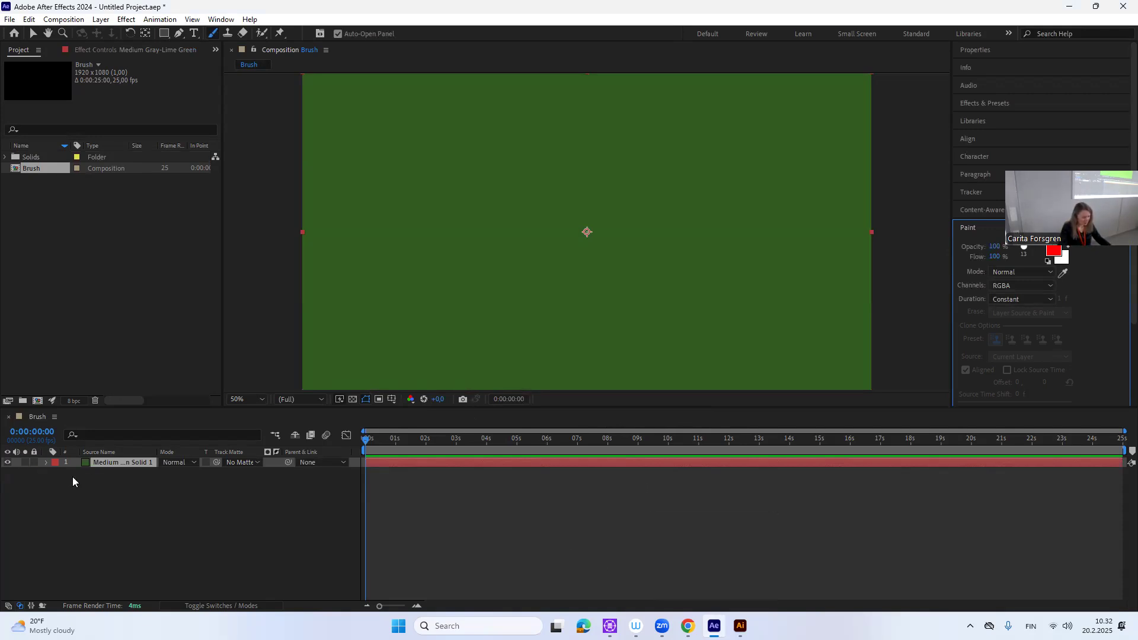
- Rename the green solid layer to "Brush layer"
left_click(115, 462)
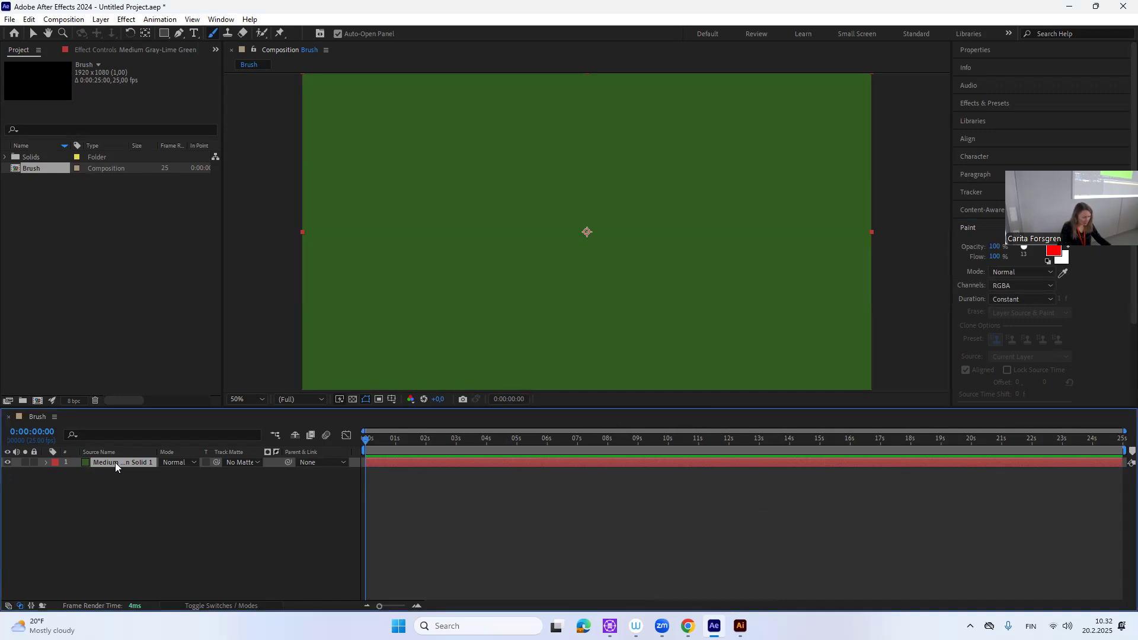
key("Return")
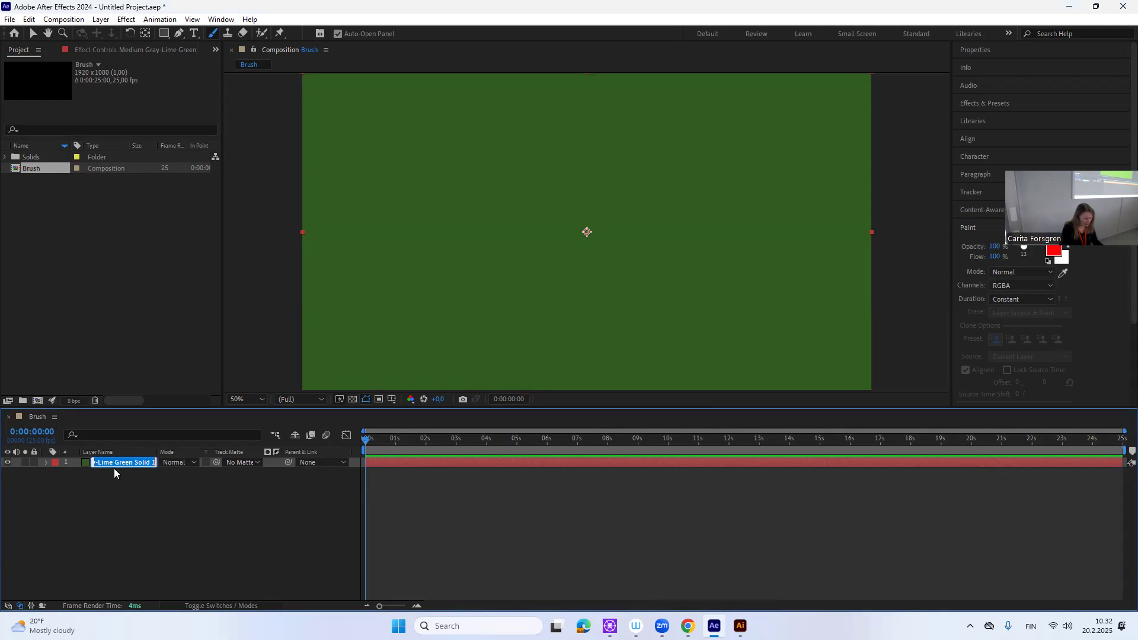
type("B")
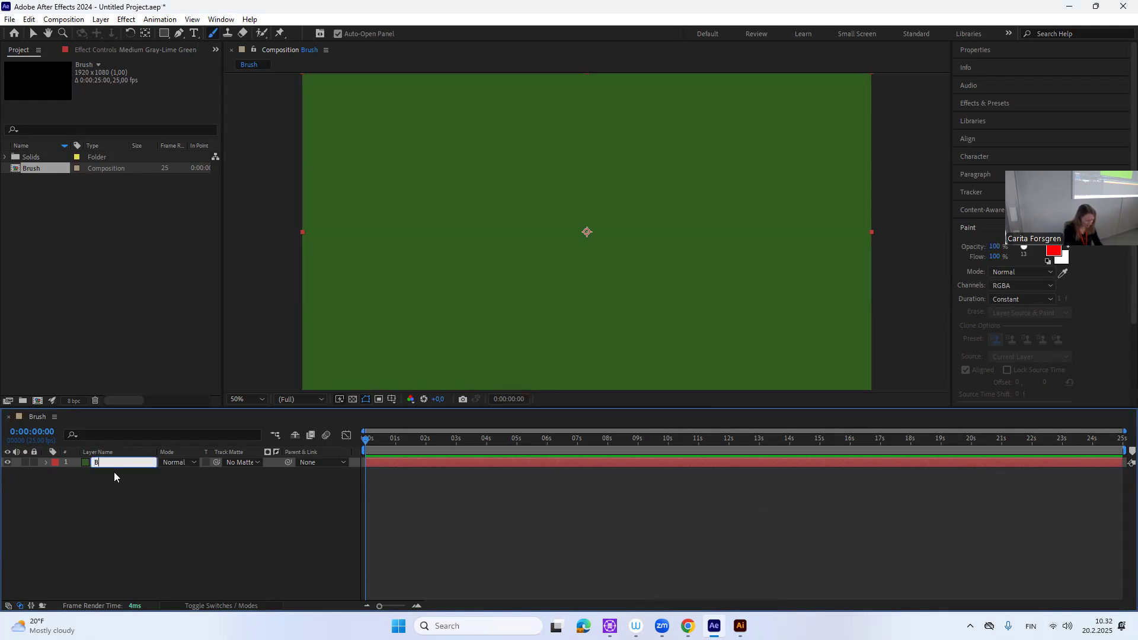
type("rush layer")
key("Return")
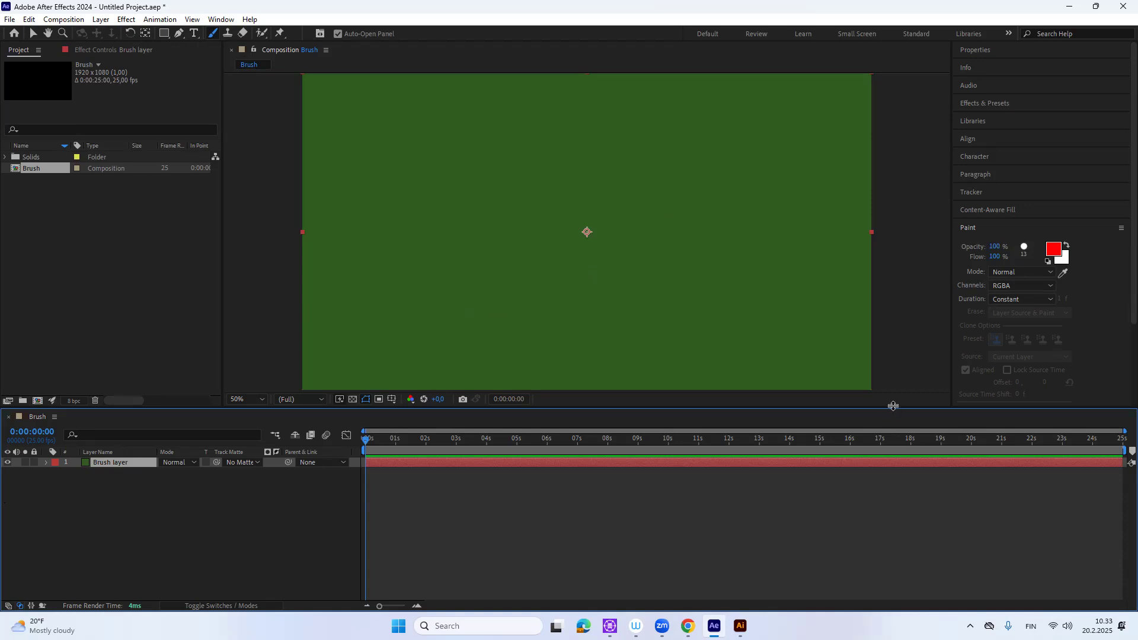
- Enlarge the area above the timeline and look over the brush presets and paint settings
left_click_drag(892, 409, 903, 465)
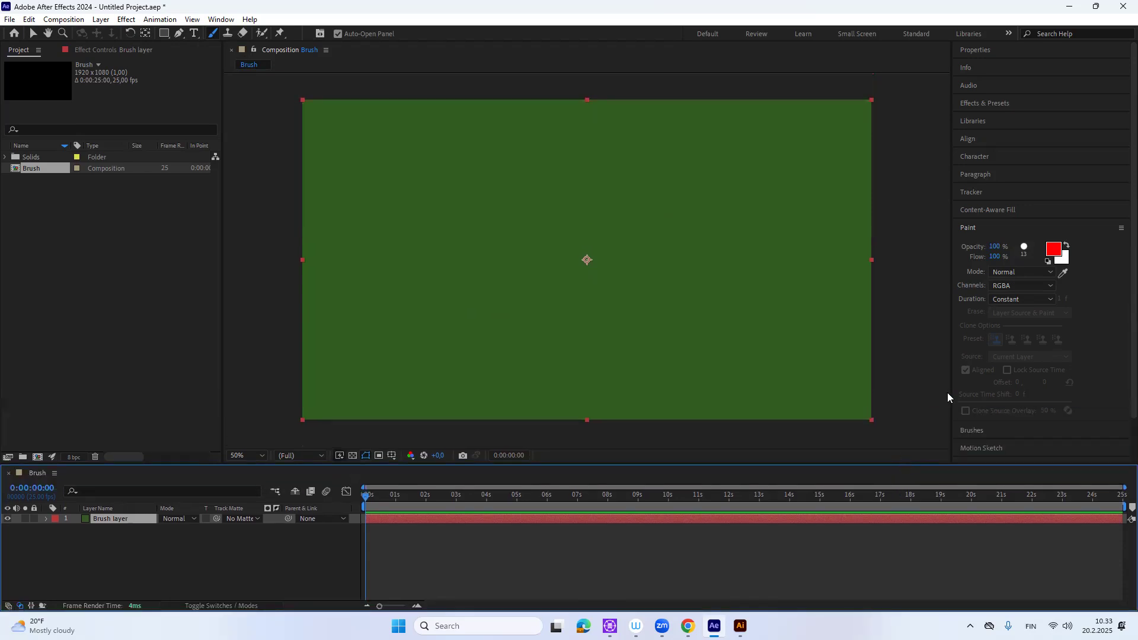
left_click(1029, 437)
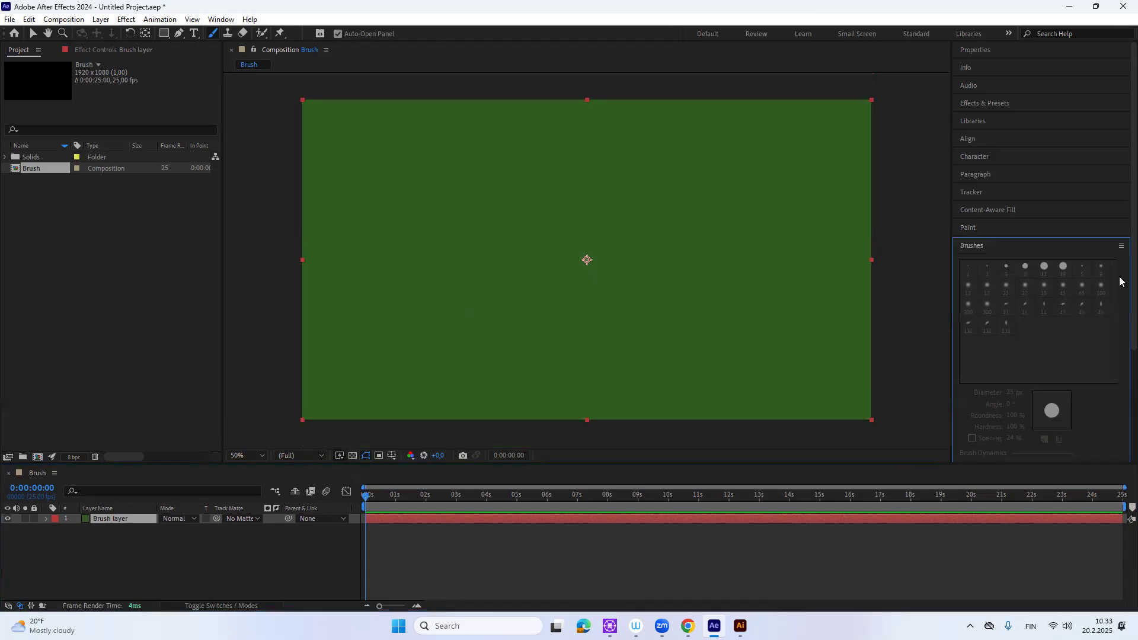
left_click(1024, 227)
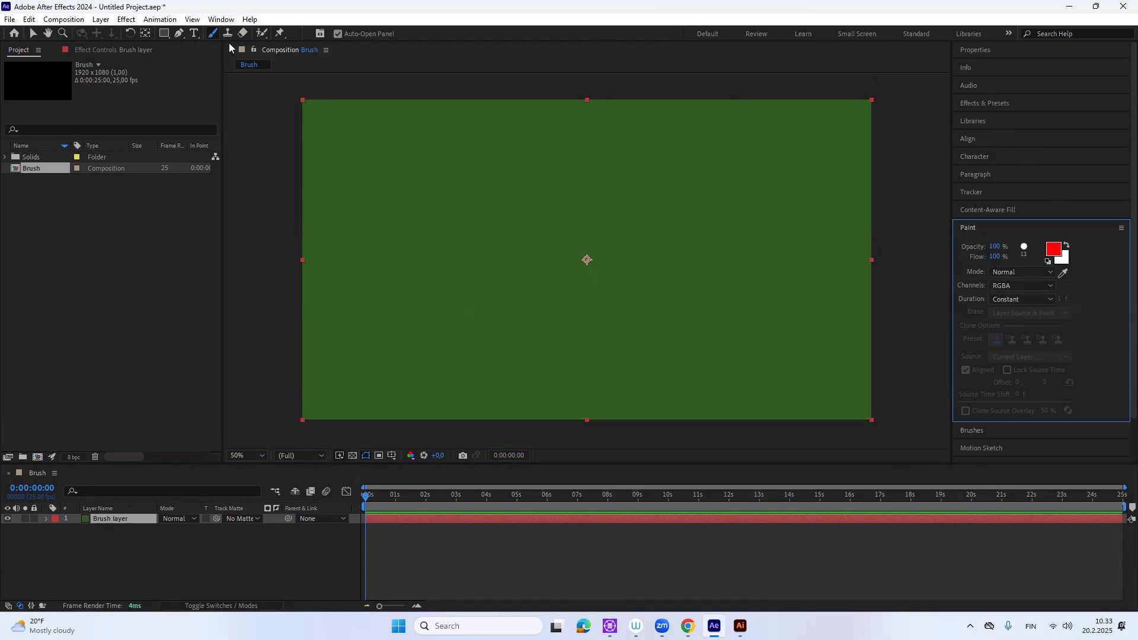
left_click(223, 20)
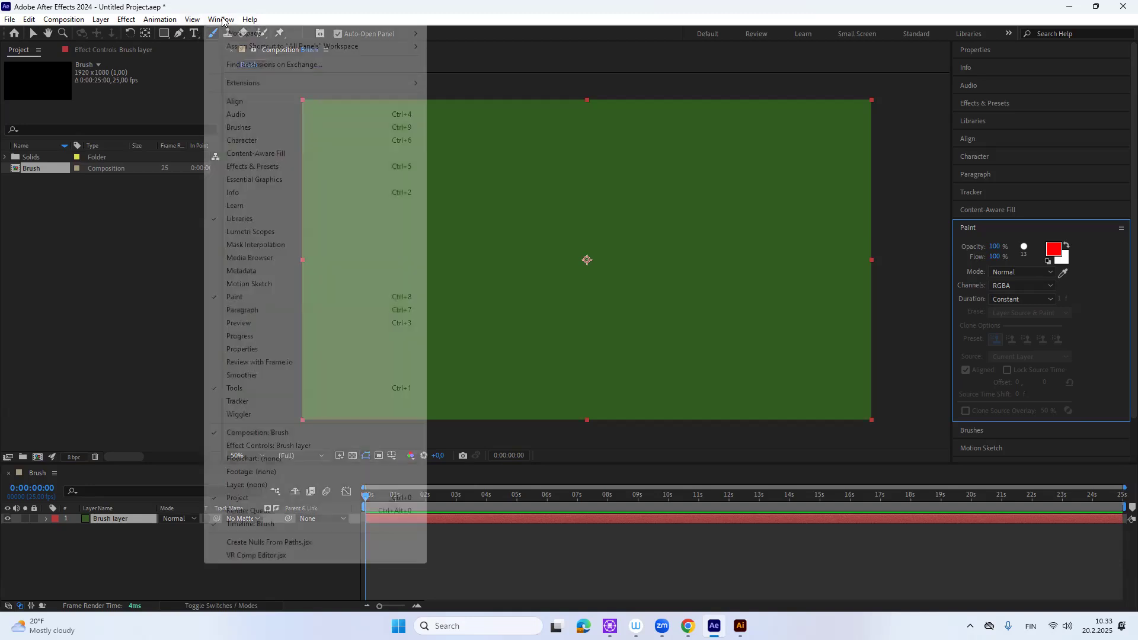
mouse_move(226, 35)
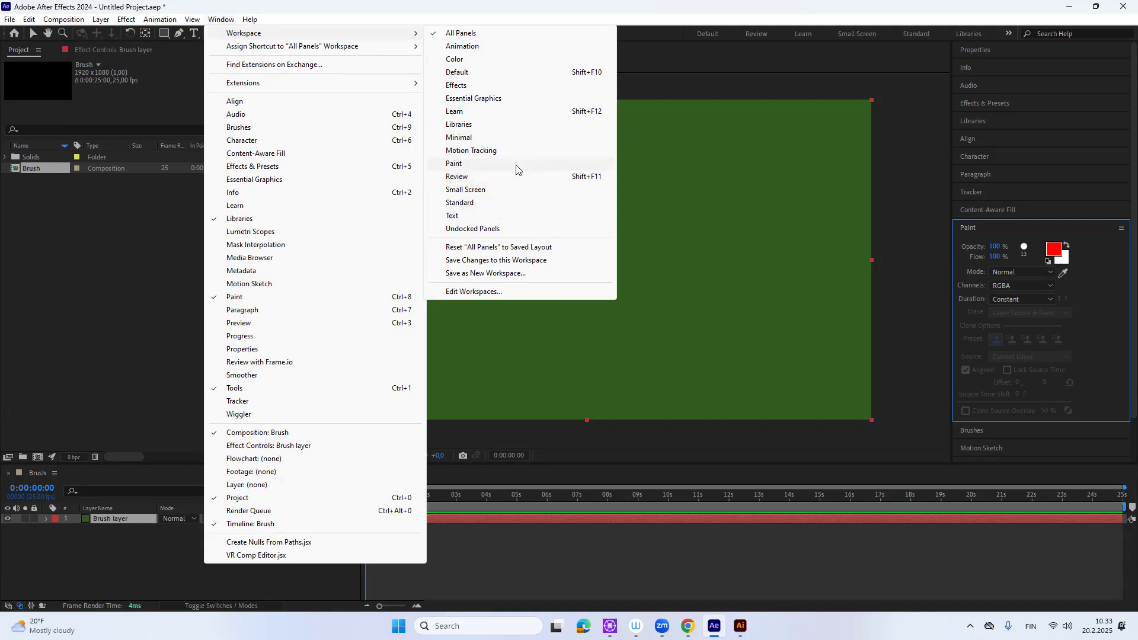
mouse_move(126, 19)
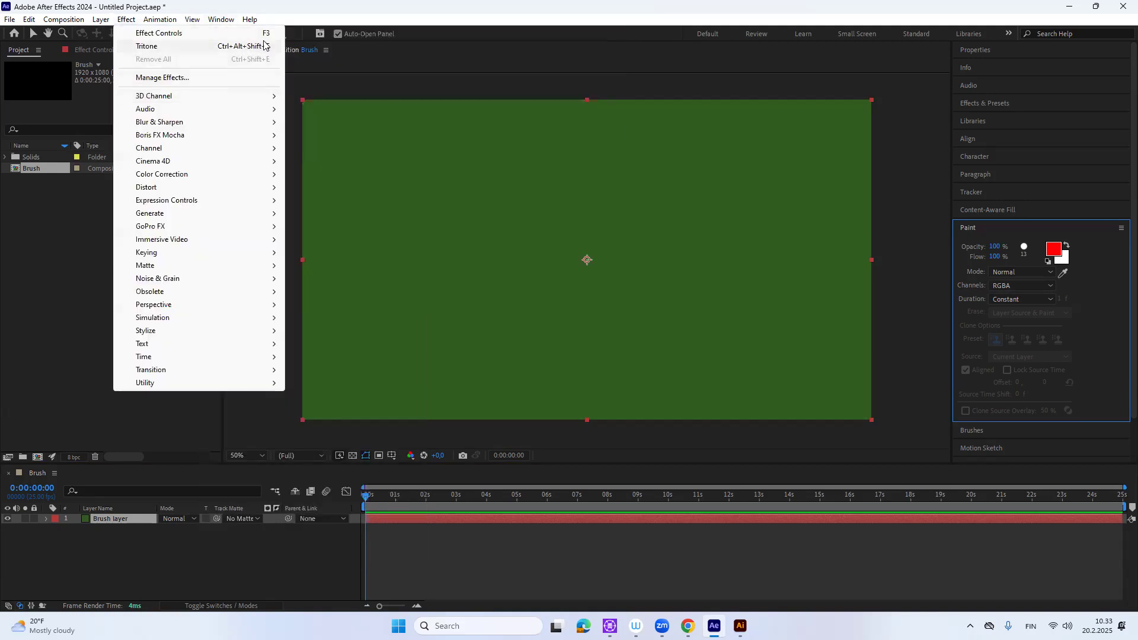
left_click(294, 18)
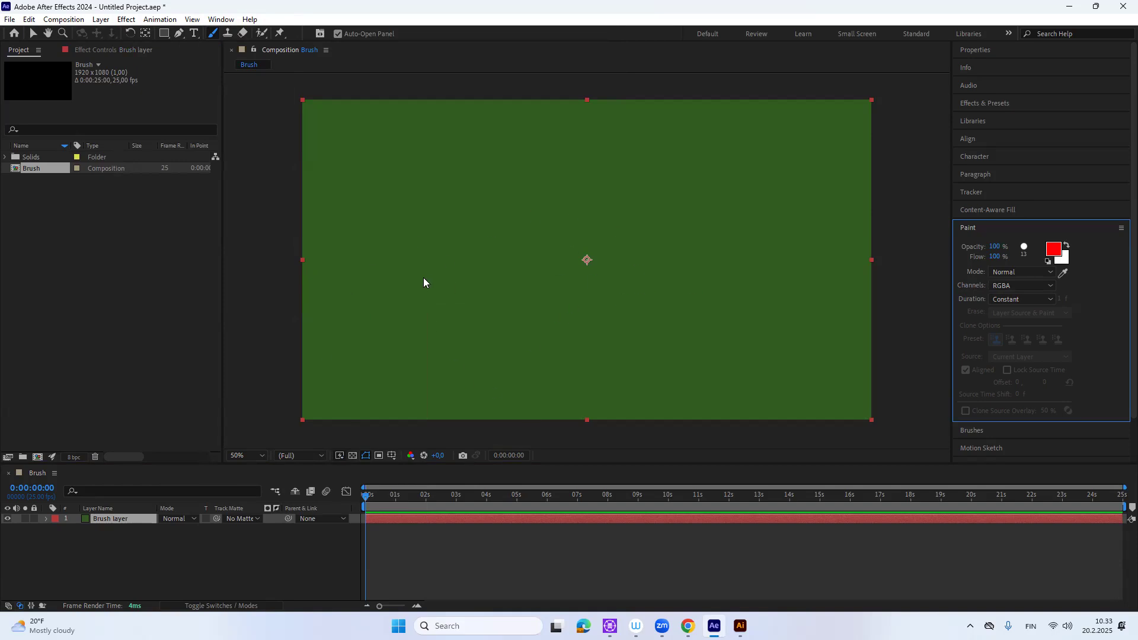
- Open Brush layer in its own layer viewer and switch to the Paint workspace
double_click(115, 518)
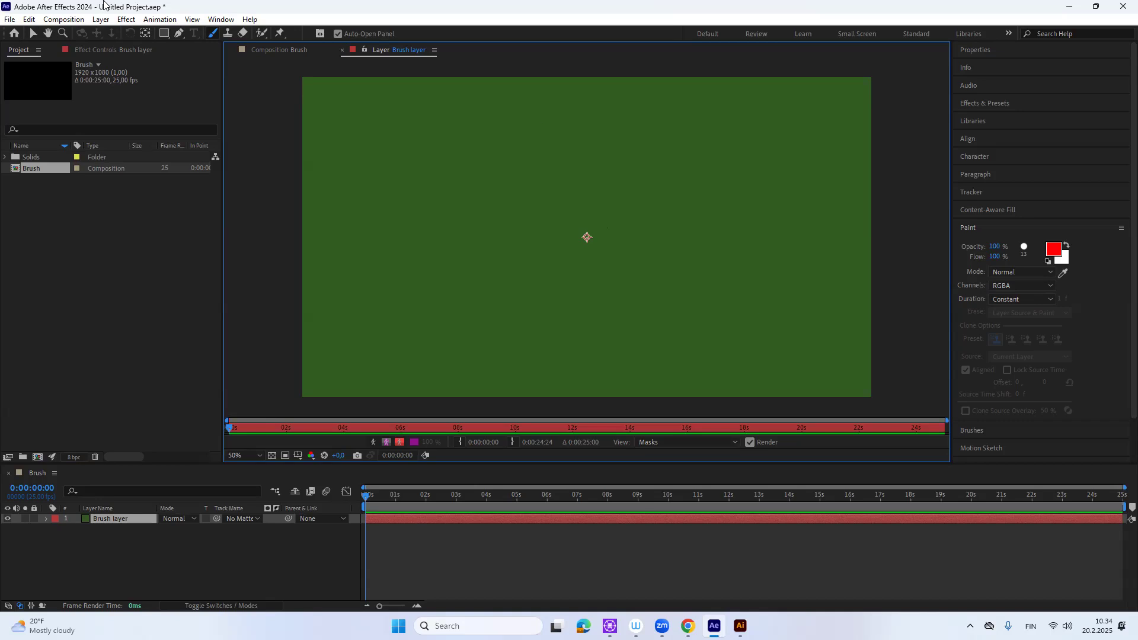
left_click(216, 20)
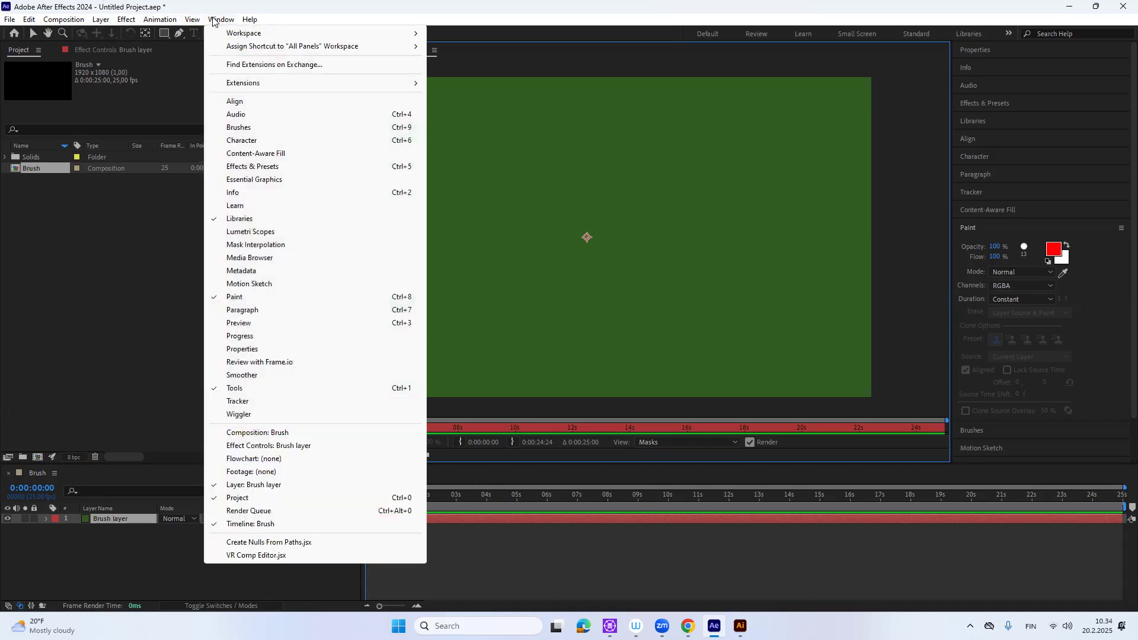
mouse_move(219, 38)
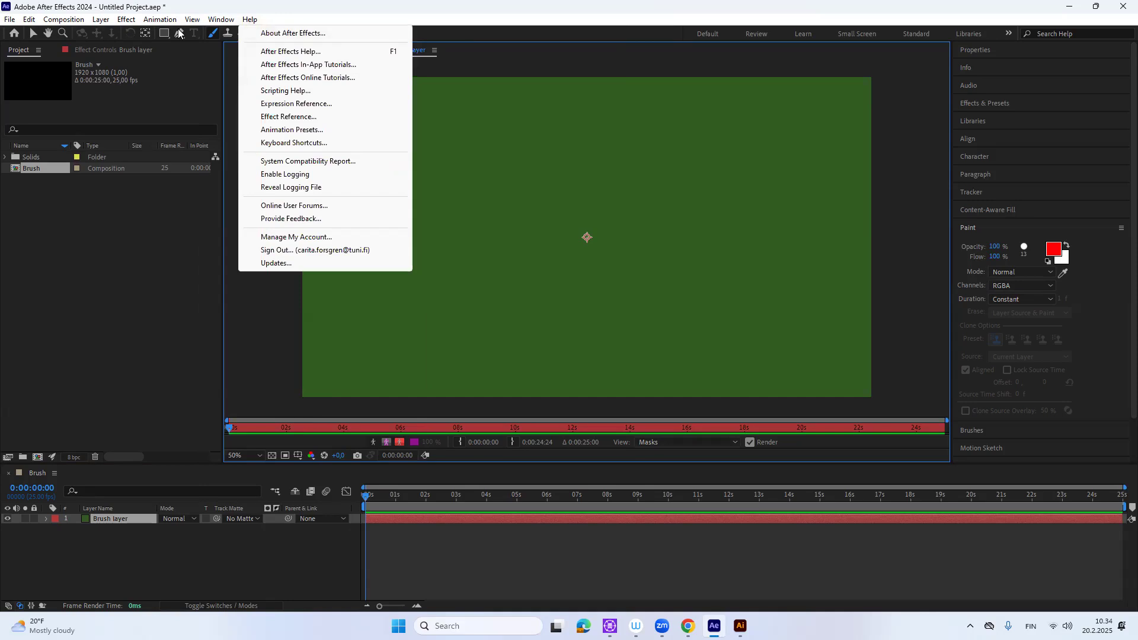
mouse_move(218, 19)
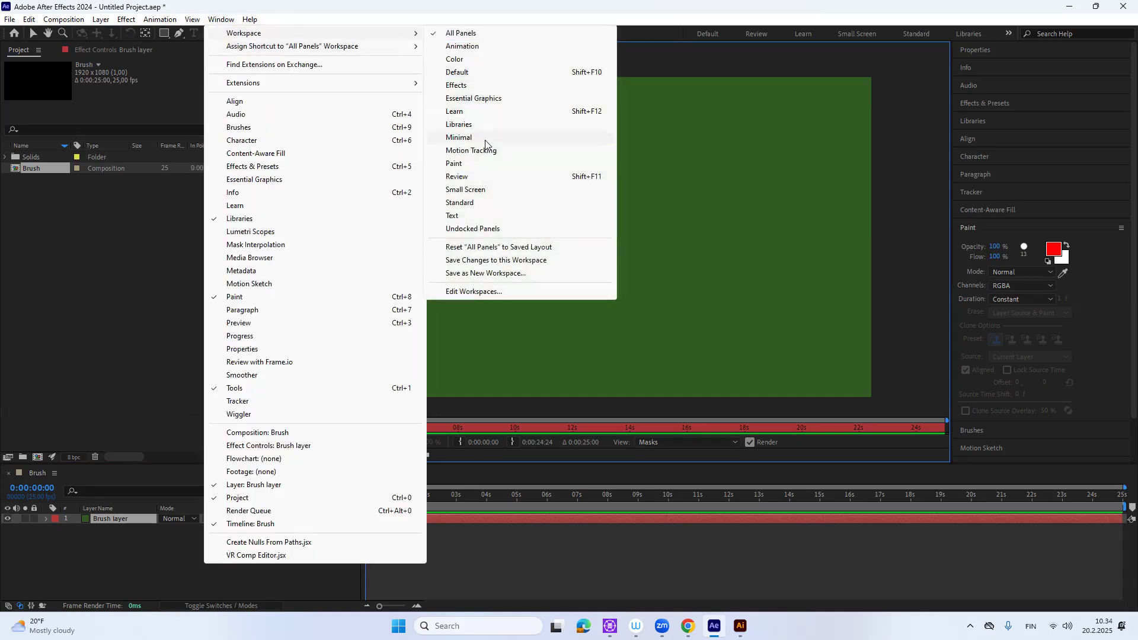
left_click(485, 162)
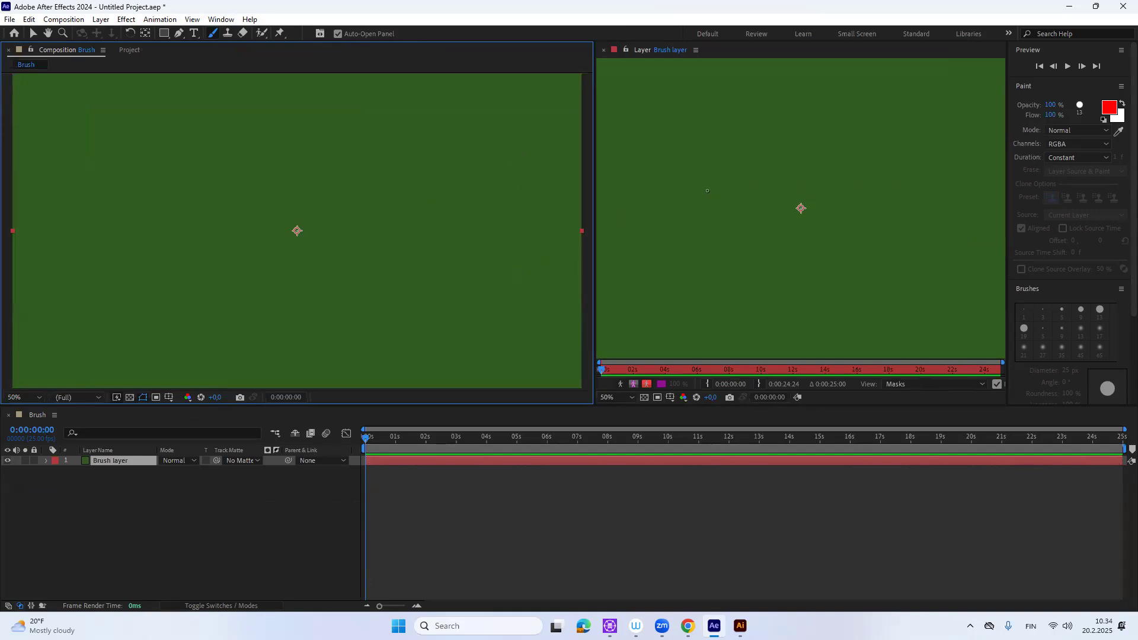
- Switch to the All Panels workspace
left_click(220, 19)
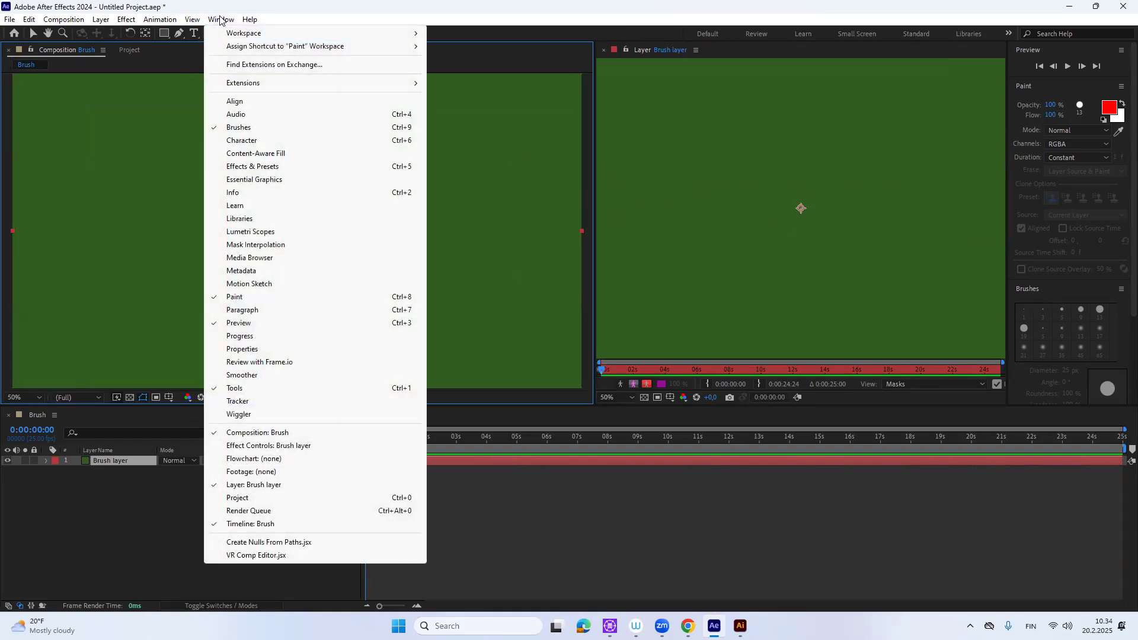
mouse_move(231, 34)
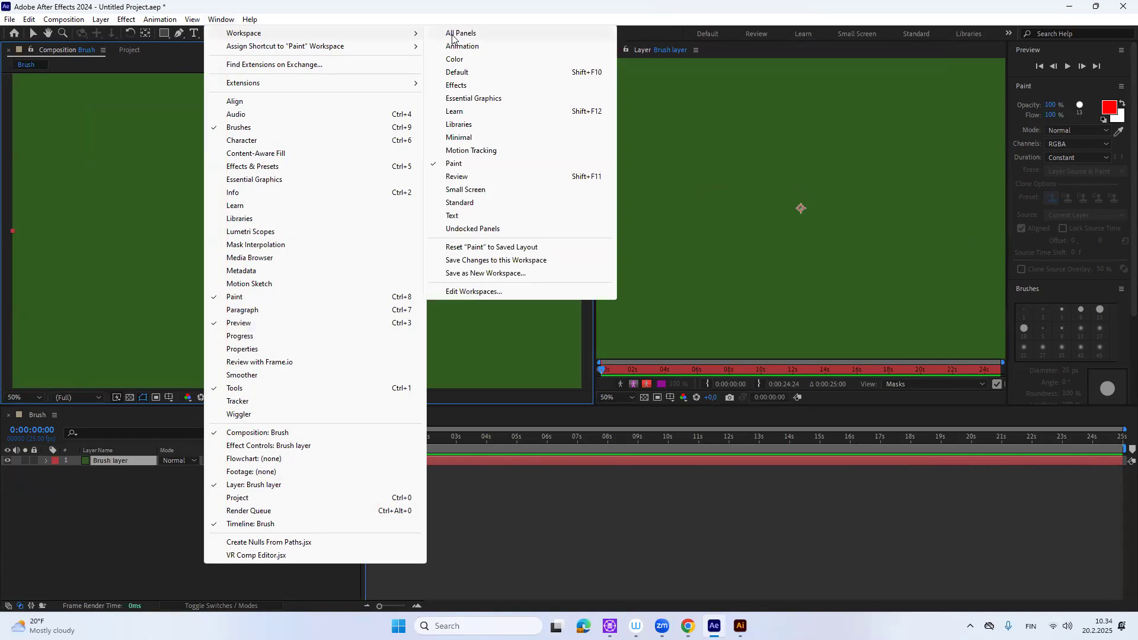
left_click(453, 34)
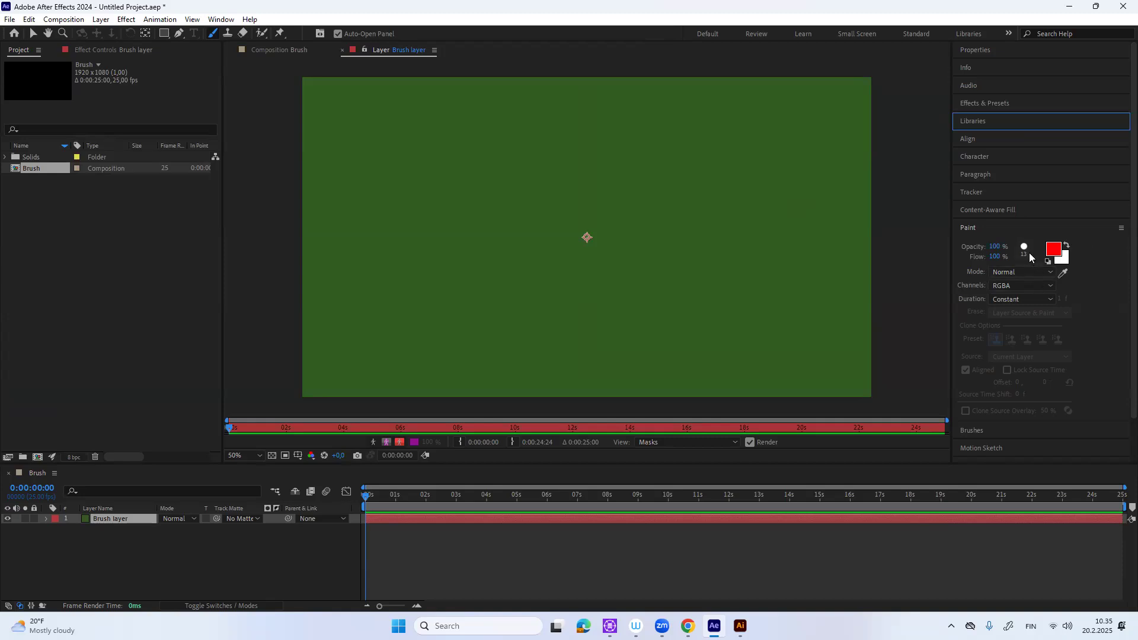
- With the red 13-pixel brush, handwrite "Hi" on Brush layer as one connected stroke plus a separate dot over the i
left_click(1055, 438)
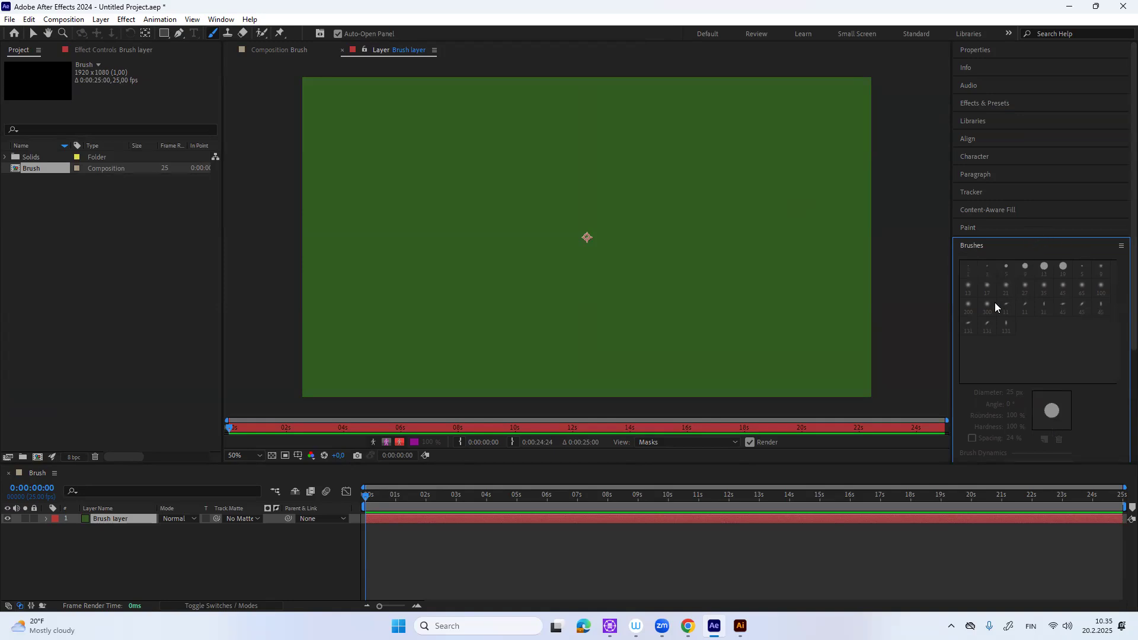
left_click(1022, 227)
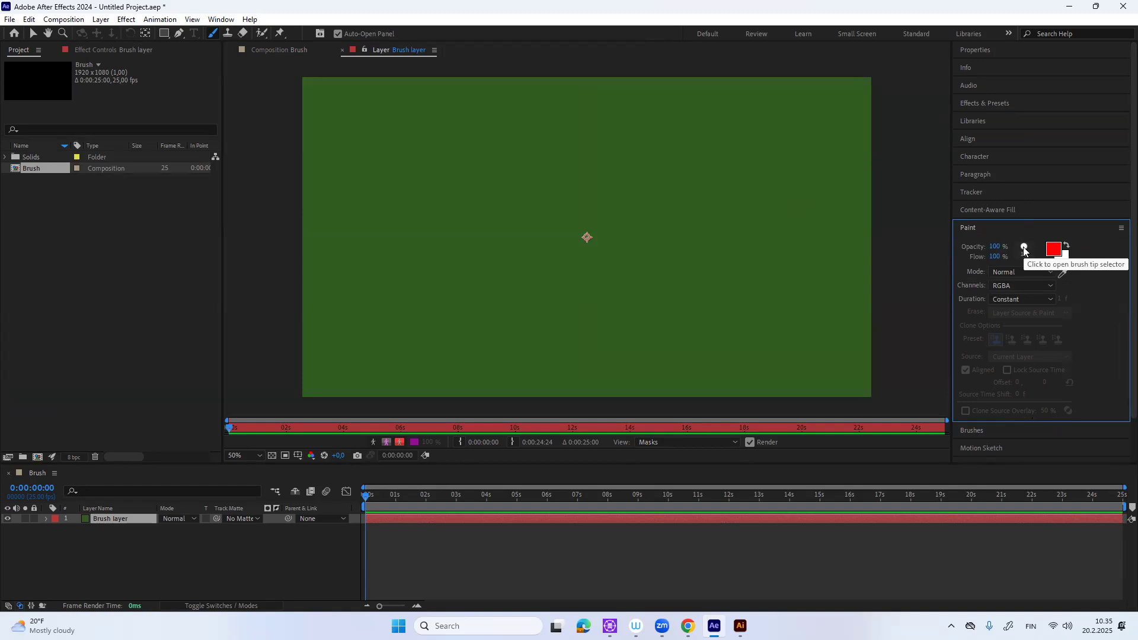
left_click(1024, 248)
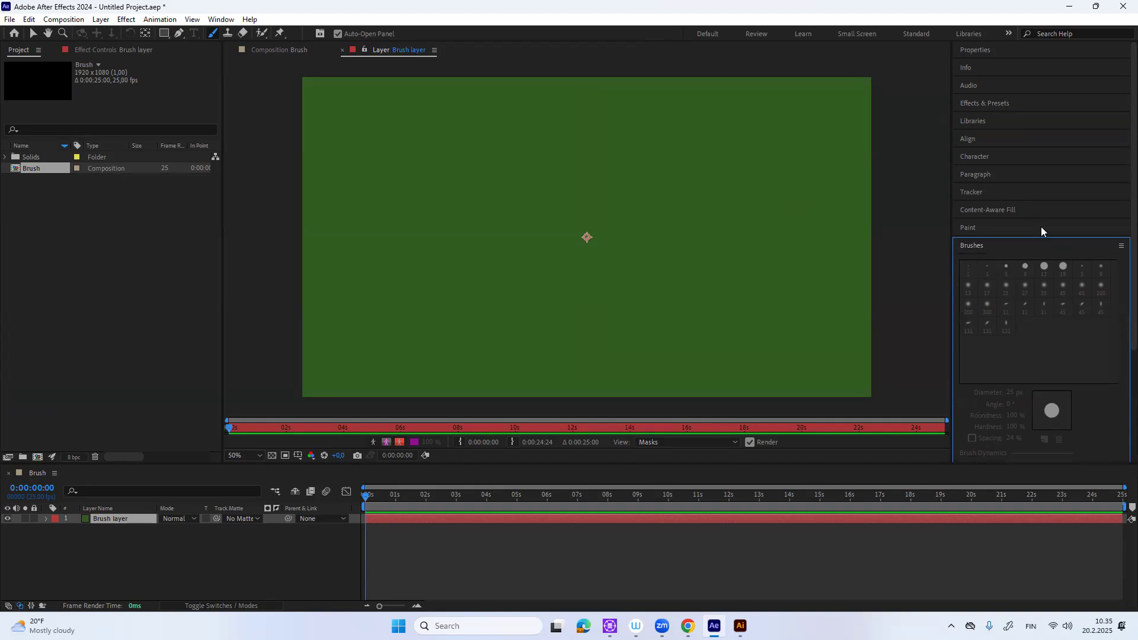
left_click(1042, 228)
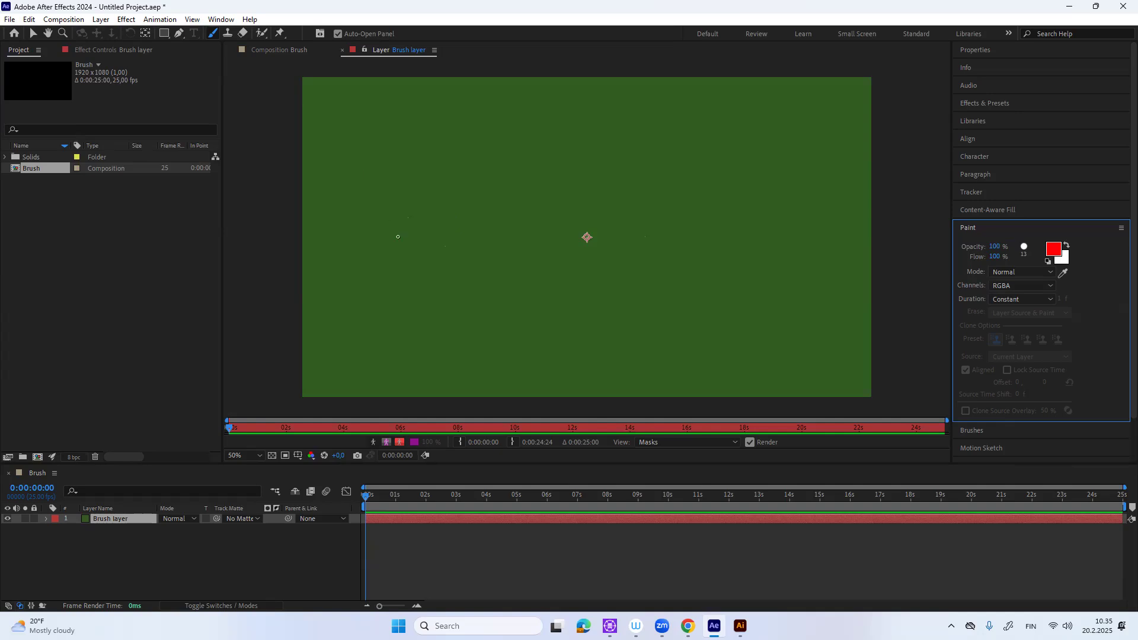
left_click_drag(352, 196, 372, 165)
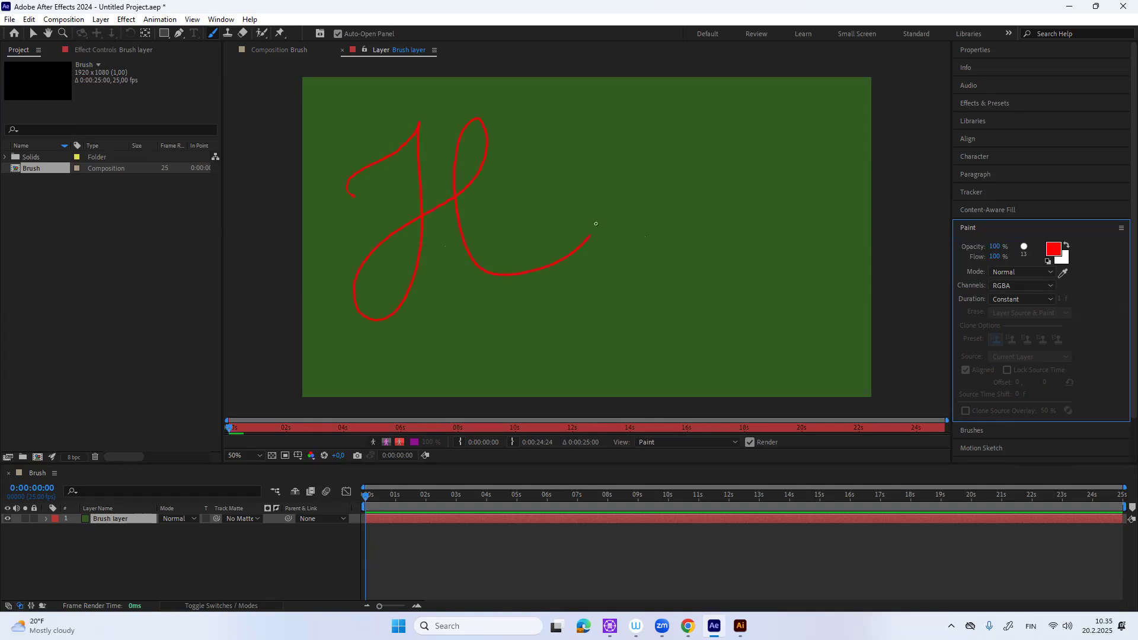
left_click_drag(628, 273, 666, 260)
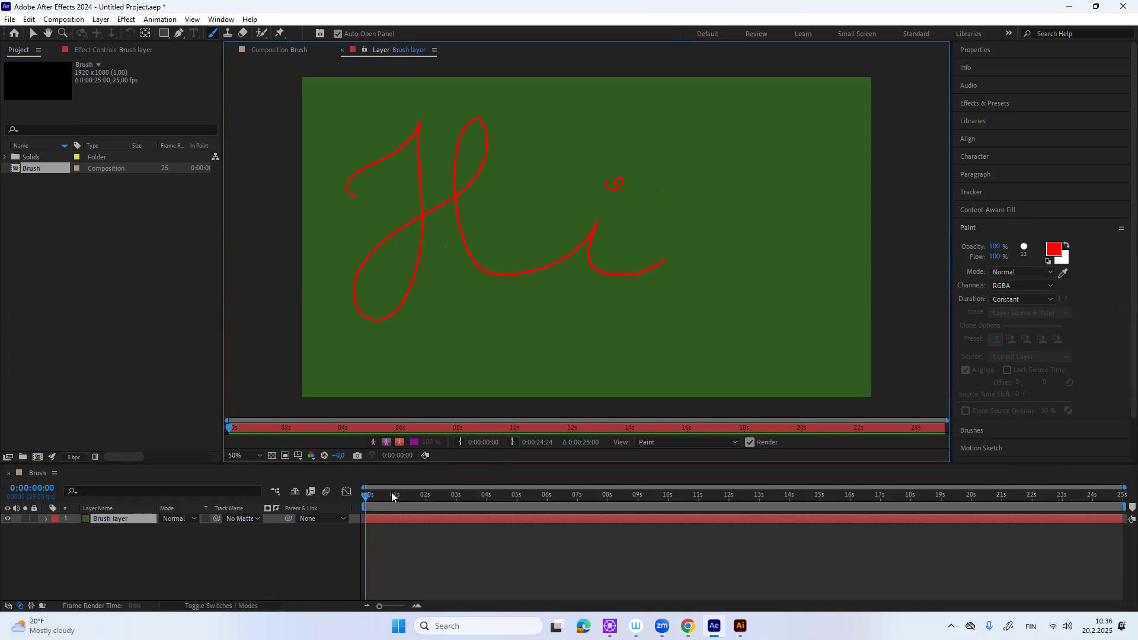
- Preview the painted layer for a few seconds and return the playhead to the start of the composition
key("space")
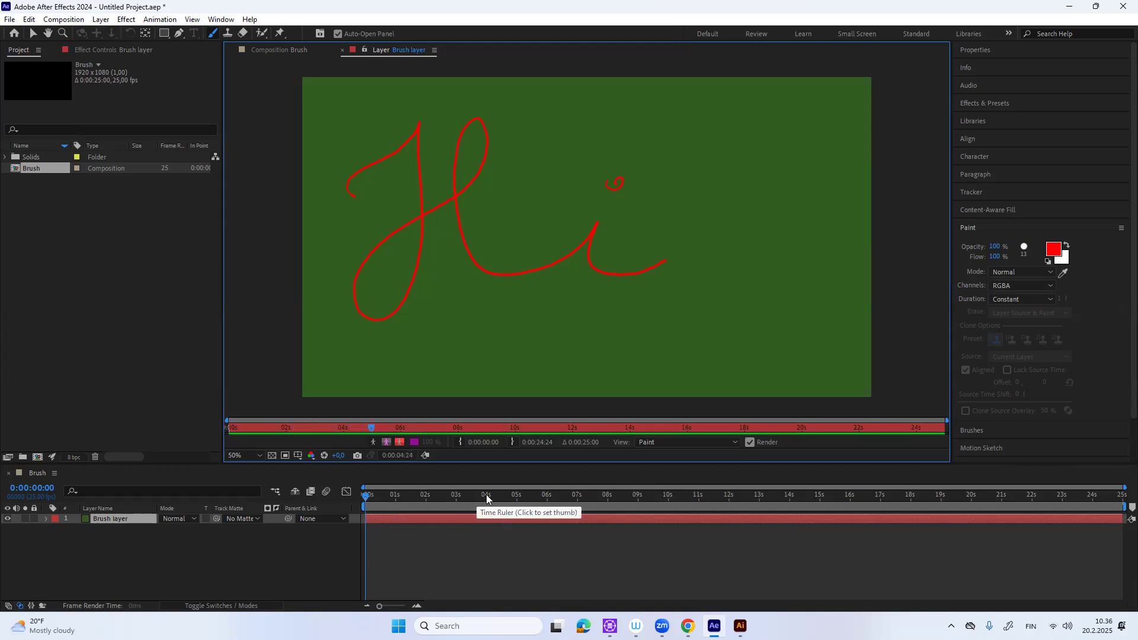
key("space")
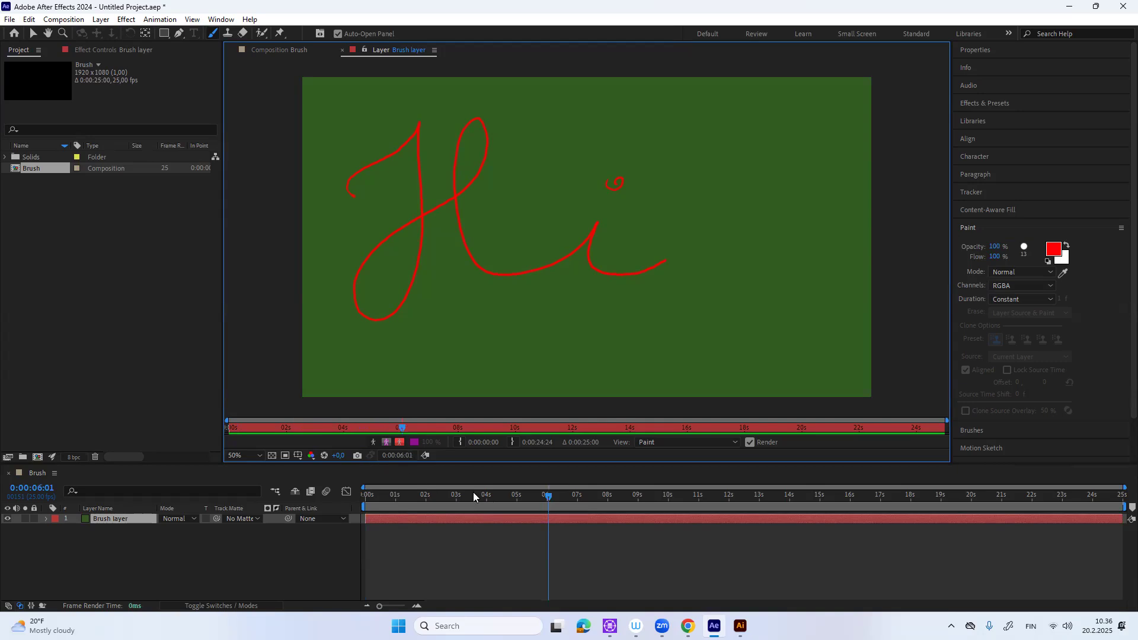
left_click_drag(547, 494, 366, 496)
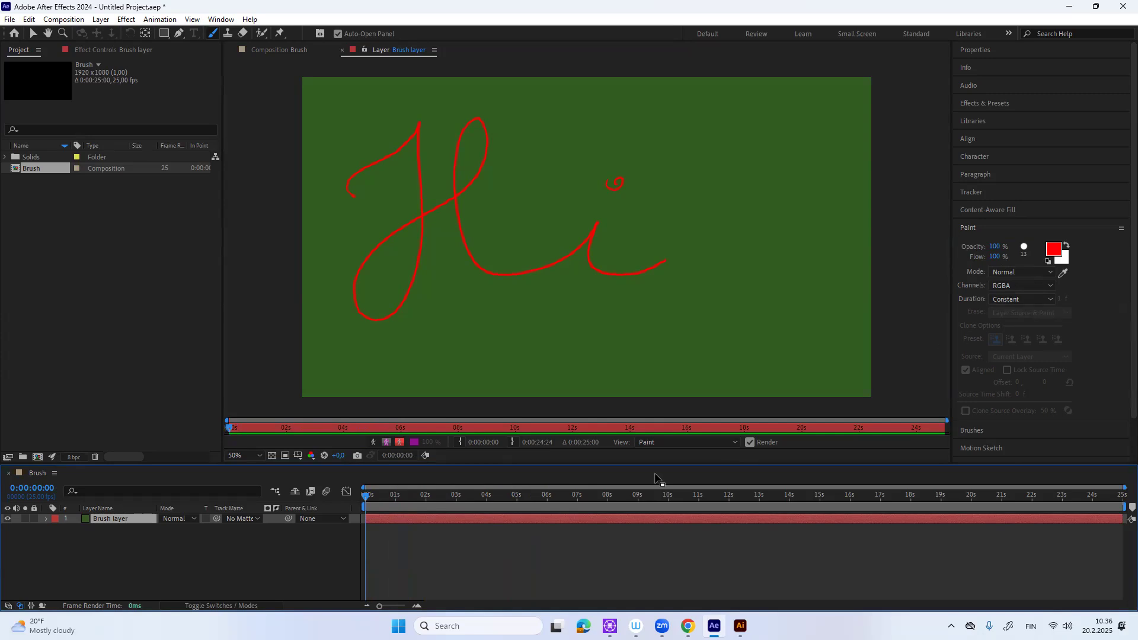
- Enlarge the timeline area and reveal the Paint effect of Brush layer with the properties of Brush 2 and Brush 1
left_click(46, 518)
left_click(54, 529)
left_click(67, 540)
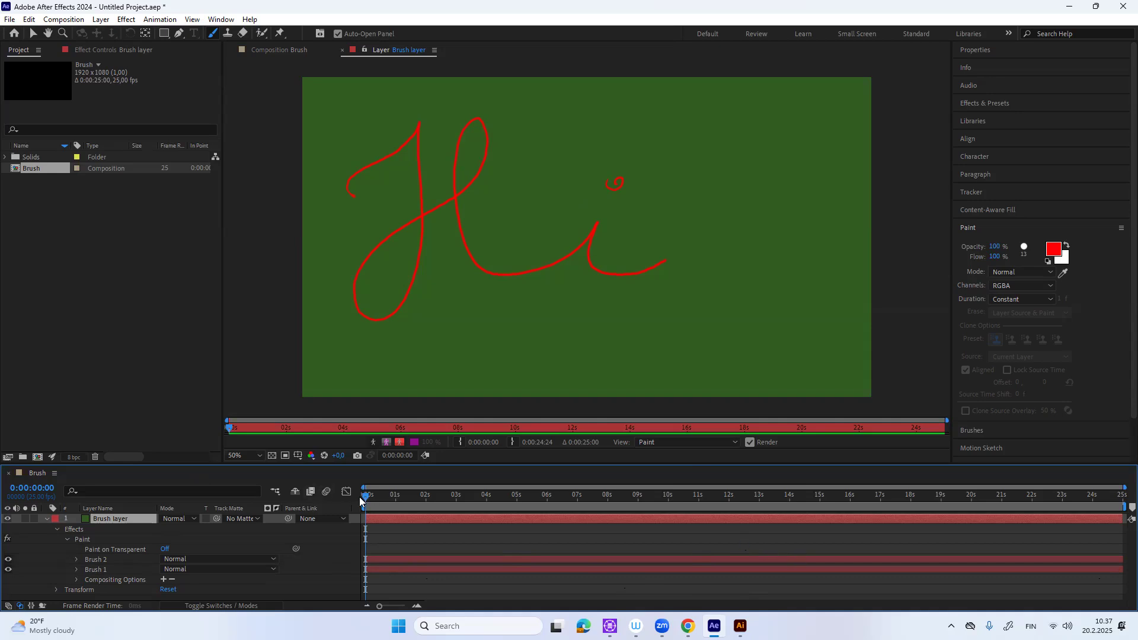
left_click_drag(367, 502, 348, 538)
left_click_drag(173, 473, 173, 375)
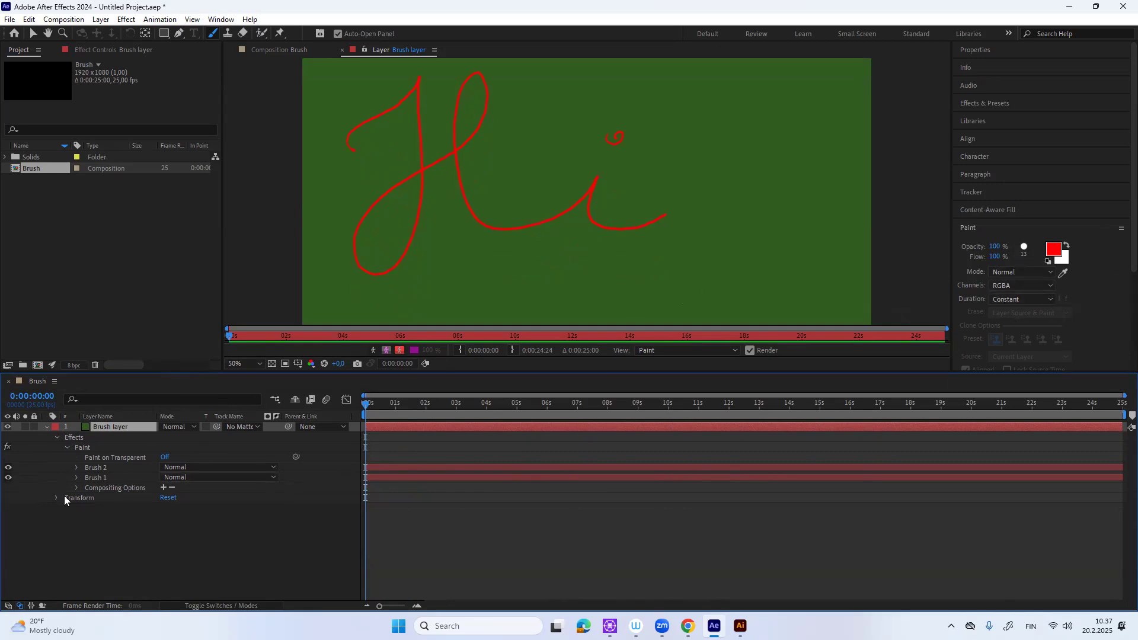
left_click(78, 469)
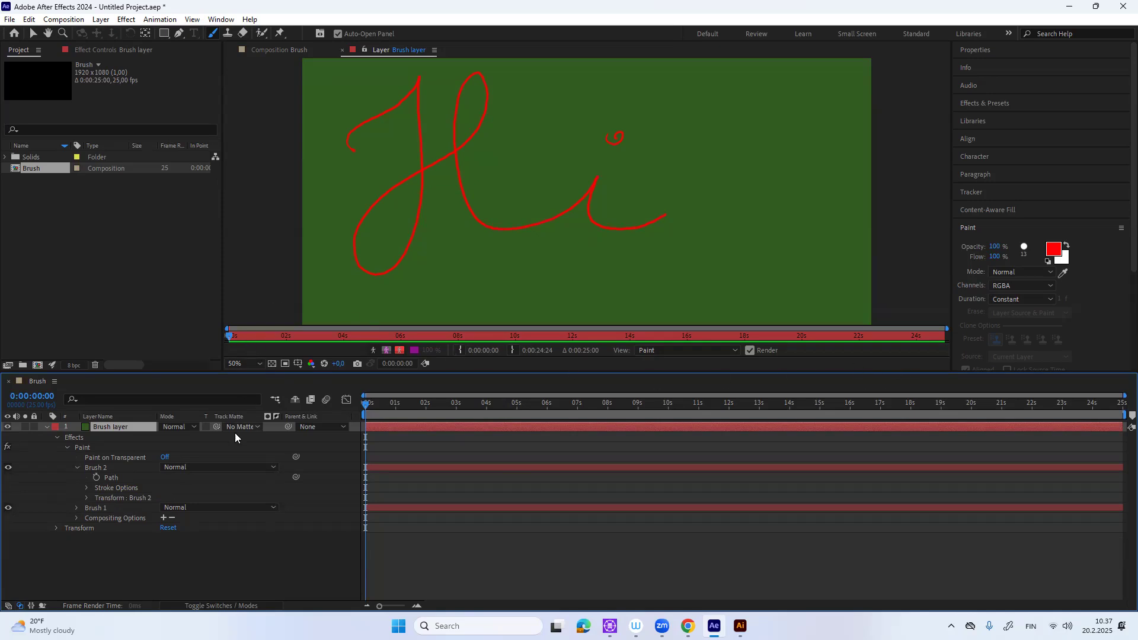
left_click(77, 508)
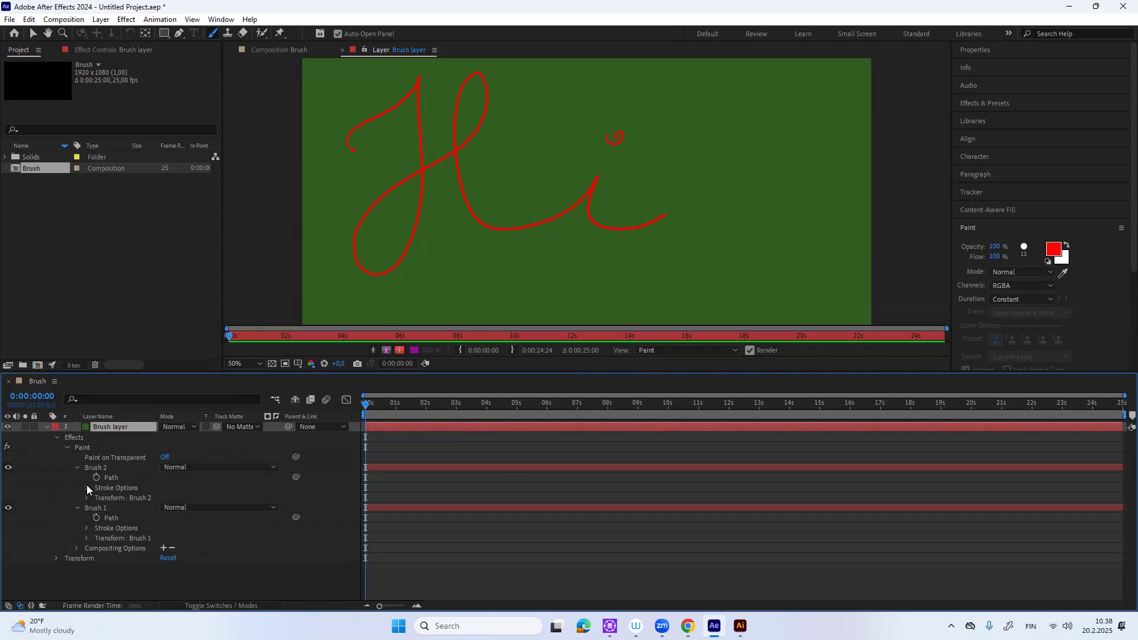
- Set Brush 2's stroke End to 0% and start keyframing it at 0:00
left_click(87, 488)
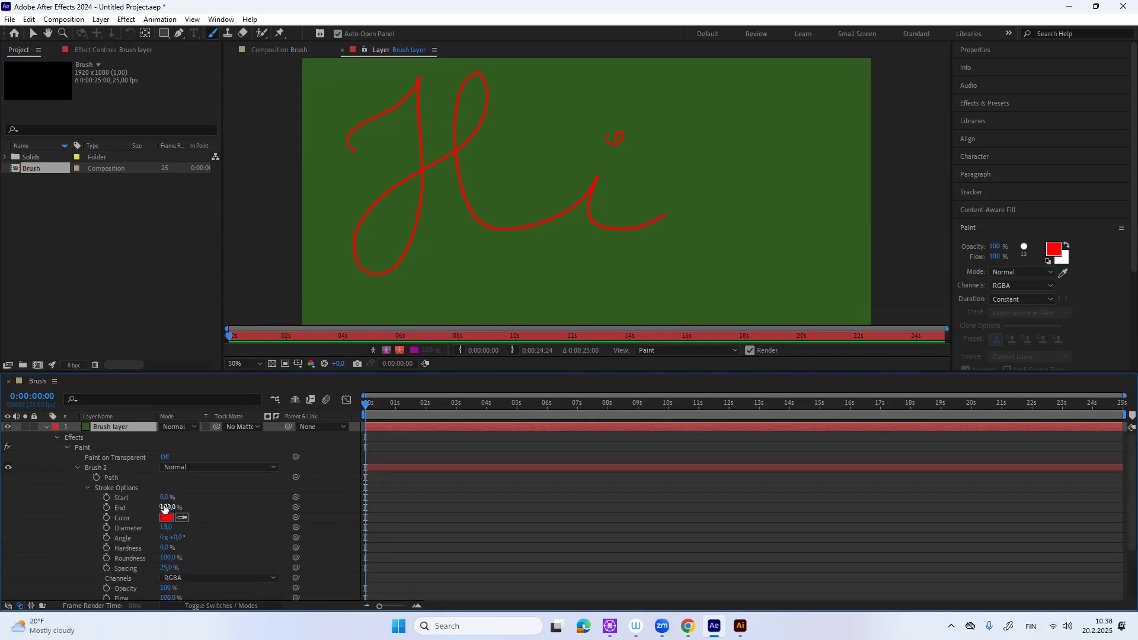
left_click_drag(166, 511, 108, 523)
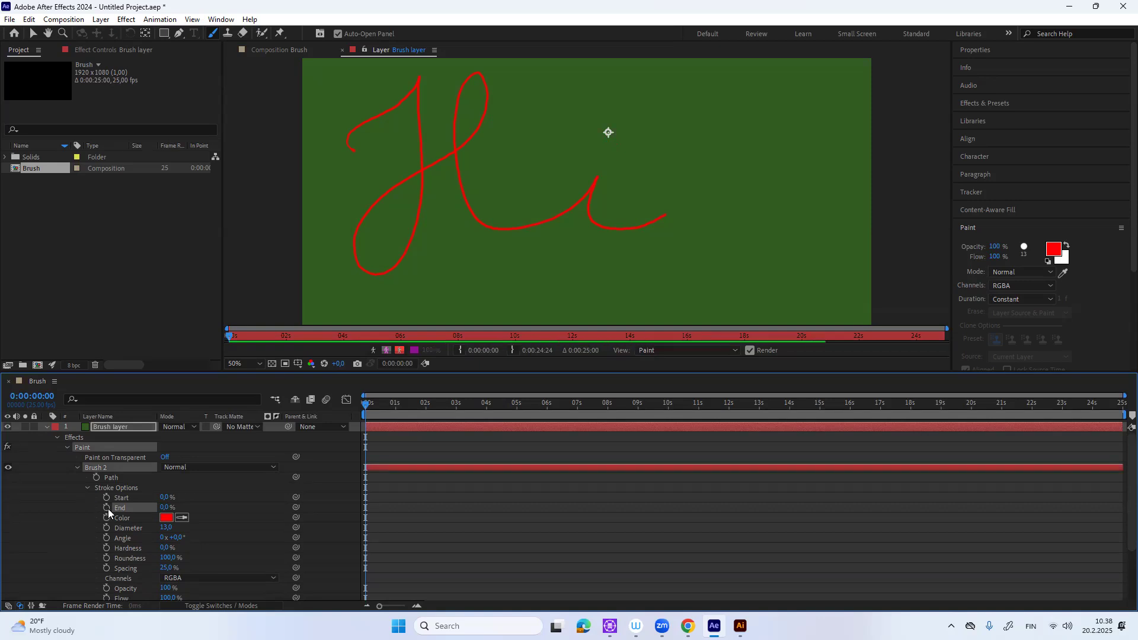
left_click(107, 507)
left_click(87, 487)
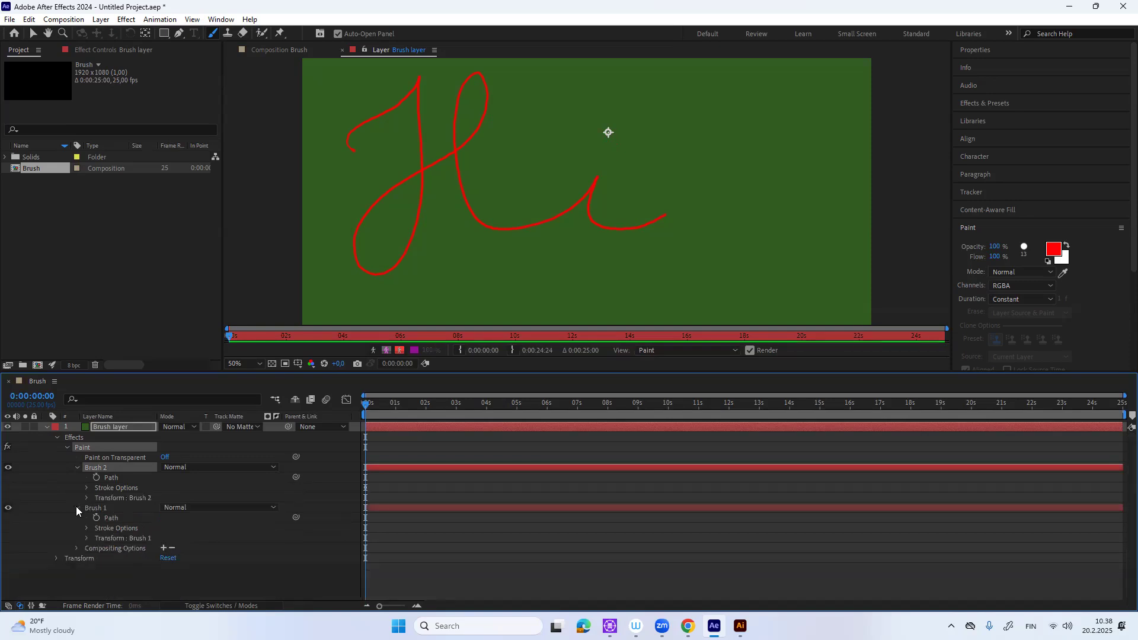
- Set Brush 1's stroke End to 0% and start keyframing it at 0:00
left_click(85, 527)
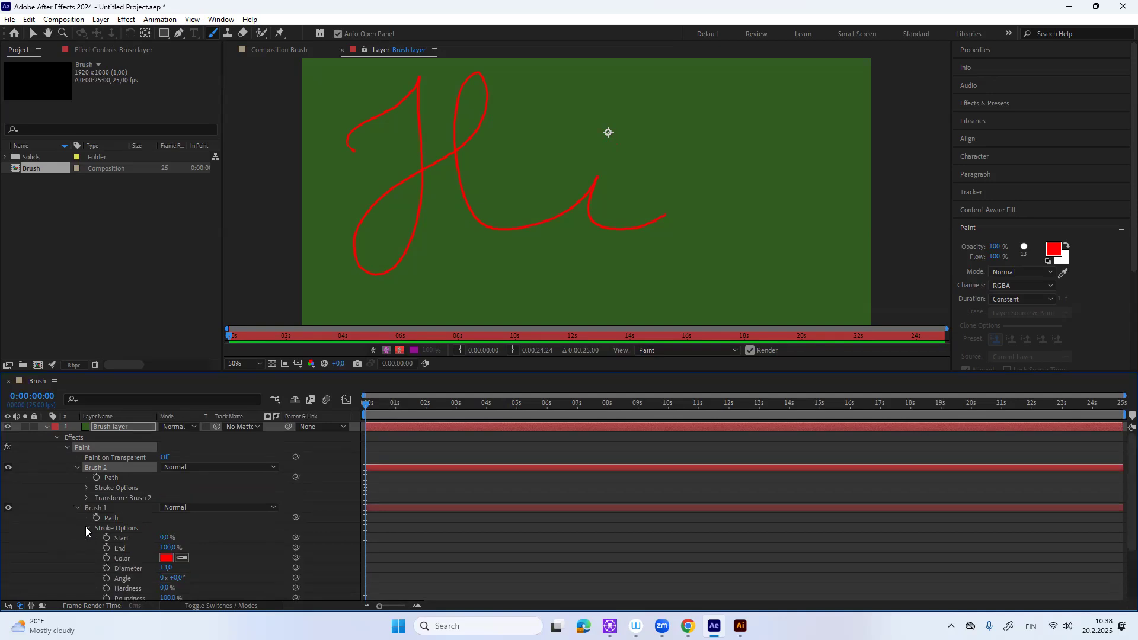
left_click_drag(166, 547, 106, 547)
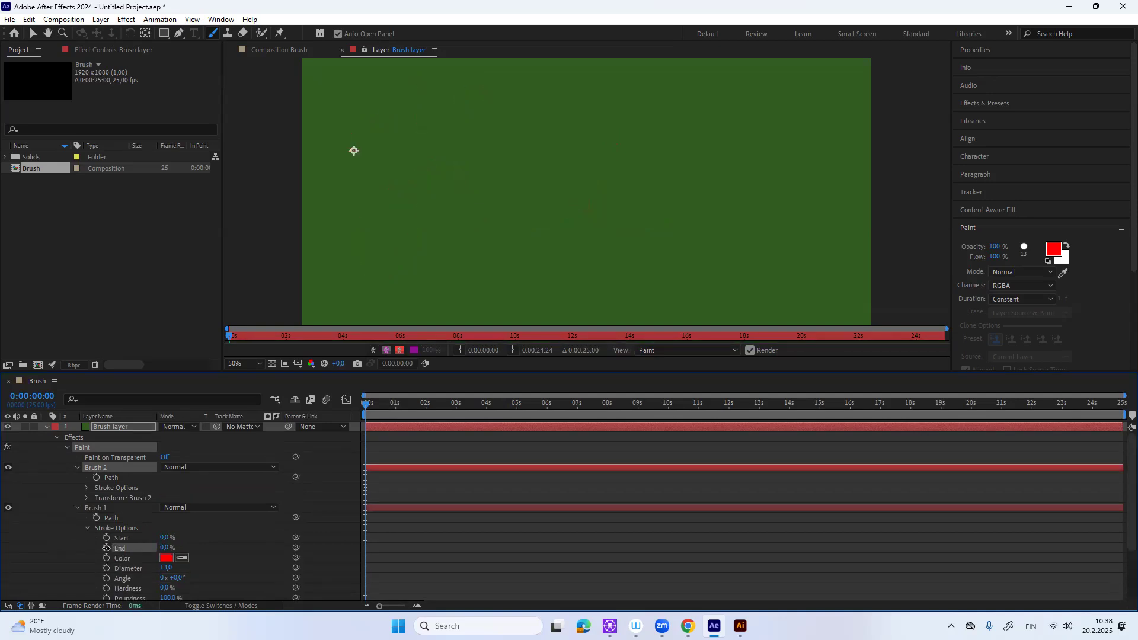
left_click(106, 548)
- Keyframe Brush 1's stroke End at 100% at 0:00:04:24
left_click_drag(366, 403, 518, 407)
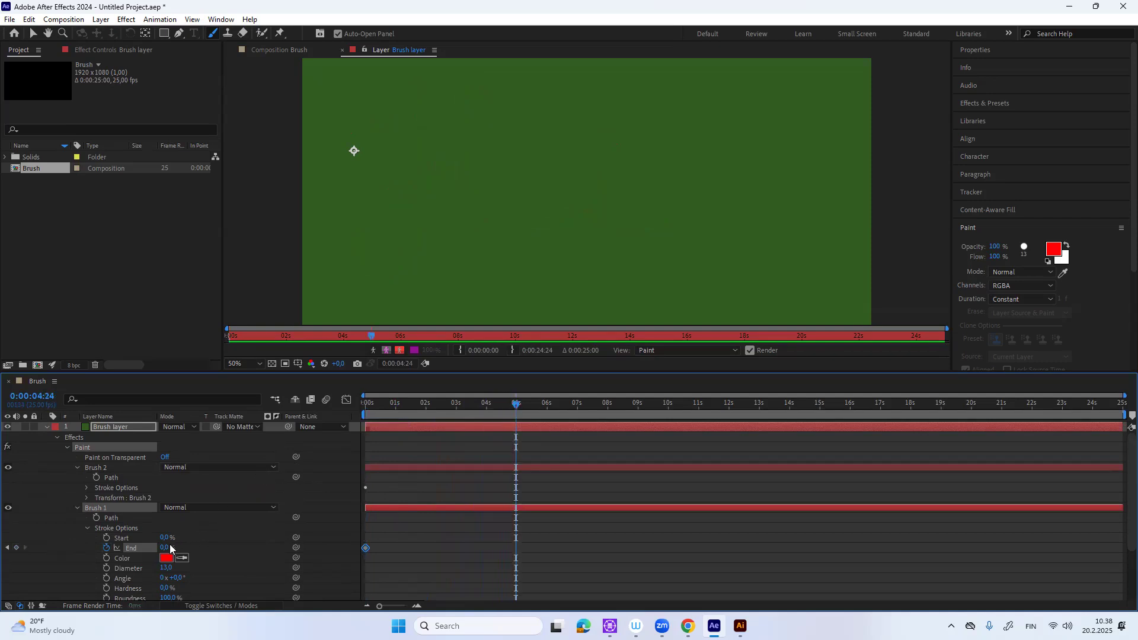
left_click_drag(170, 549, 308, 549)
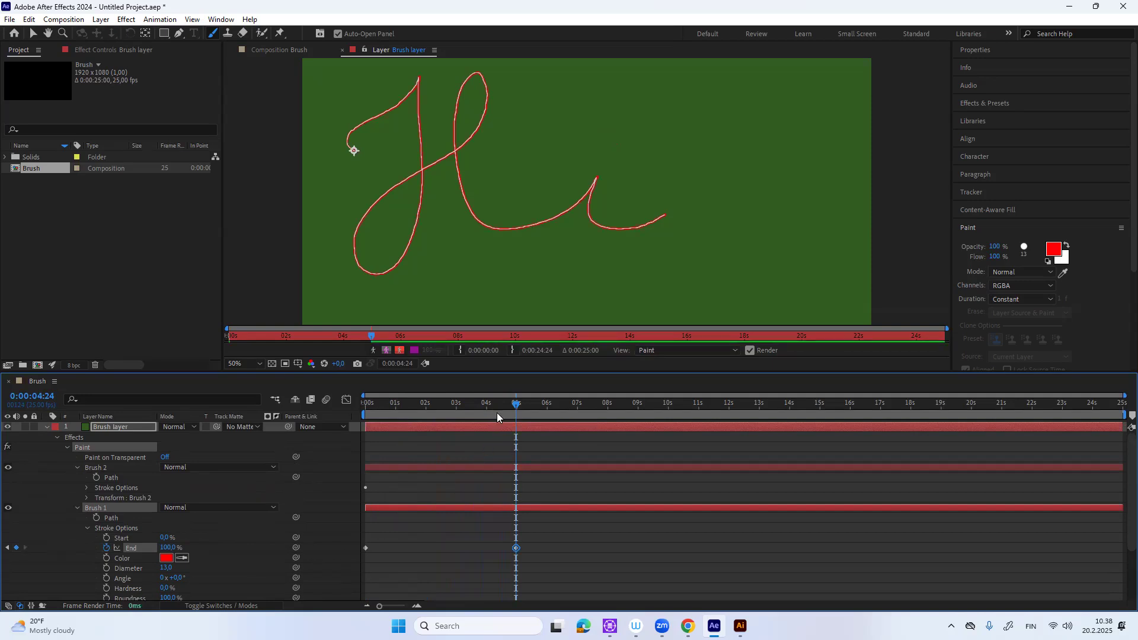
mouse_move(518, 408)
left_mouse_down()
mouse_move(354, 415)
mouse_move(509, 389)
mouse_move(569, 395)
mouse_move(407, 397)
mouse_move(518, 392)
left_mouse_up()
- Keyframe Brush 2's stroke End at 0% at 0:00:04:24 and at 100% at 0:00:05:24
left_click(86, 488)
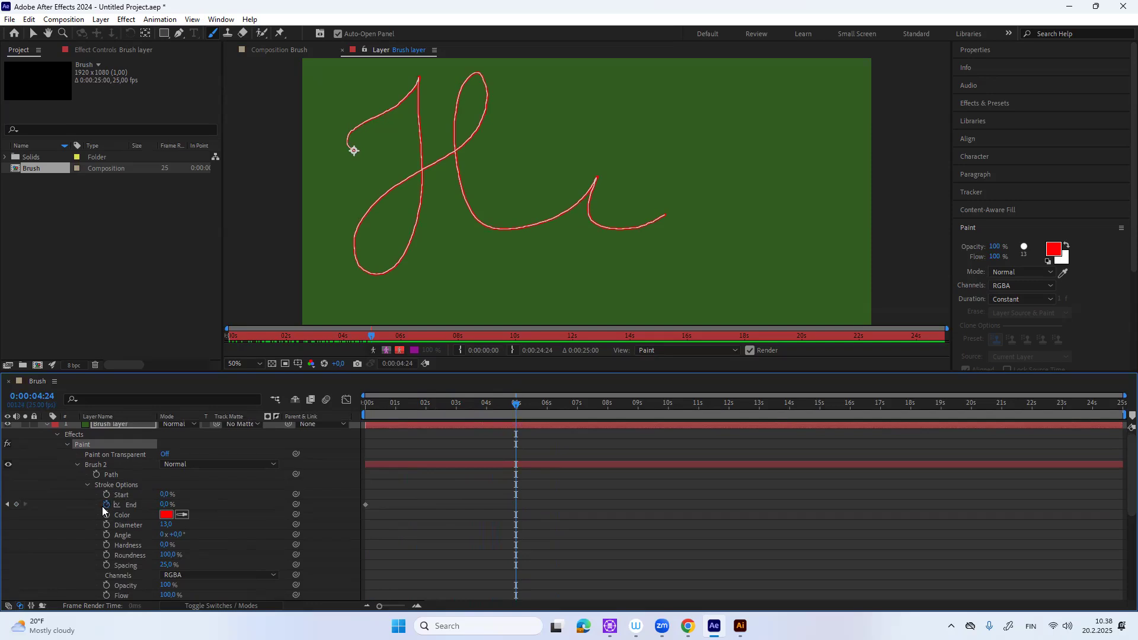
left_click(16, 505)
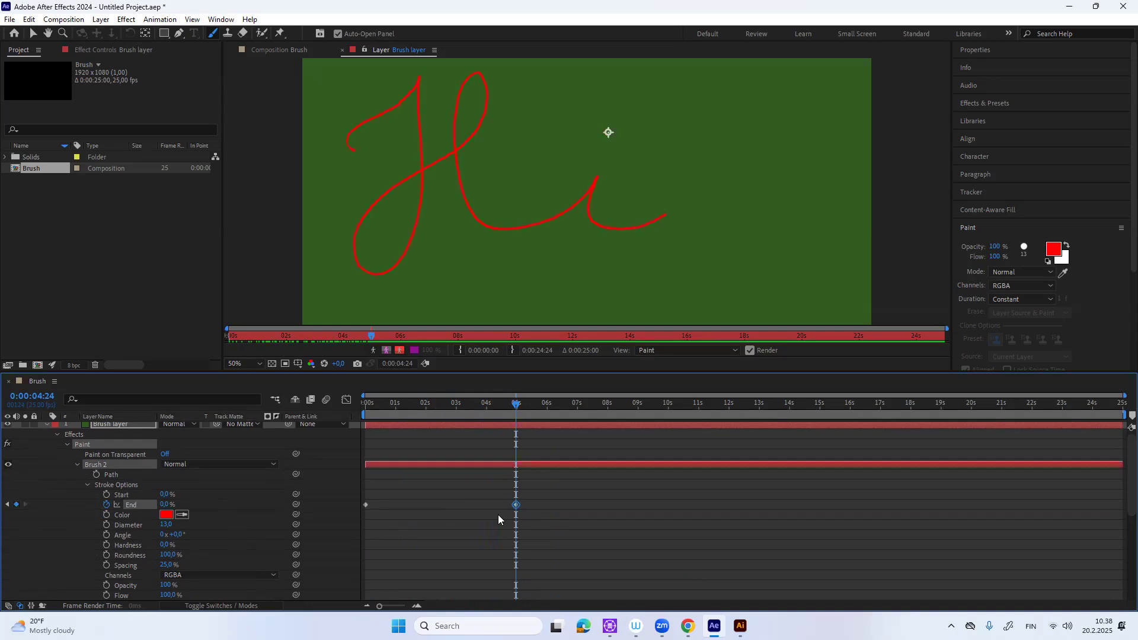
left_click_drag(516, 402, 547, 406)
left_click(168, 505)
type("7")
key("Return")
left_click_drag(172, 502, 267, 498)
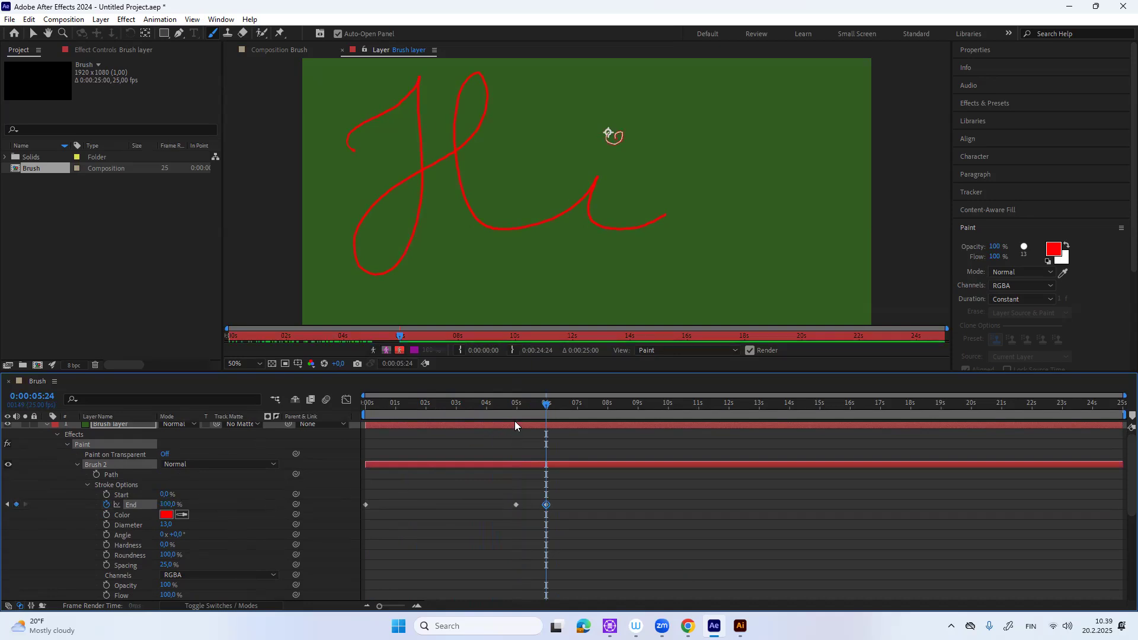
- Turn on Paint on Transparent for the Paint effect and scrub around the four-second mark to check the strokes
mouse_move(543, 405)
left_mouse_down()
mouse_move(379, 408)
mouse_move(513, 401)
left_mouse_up()
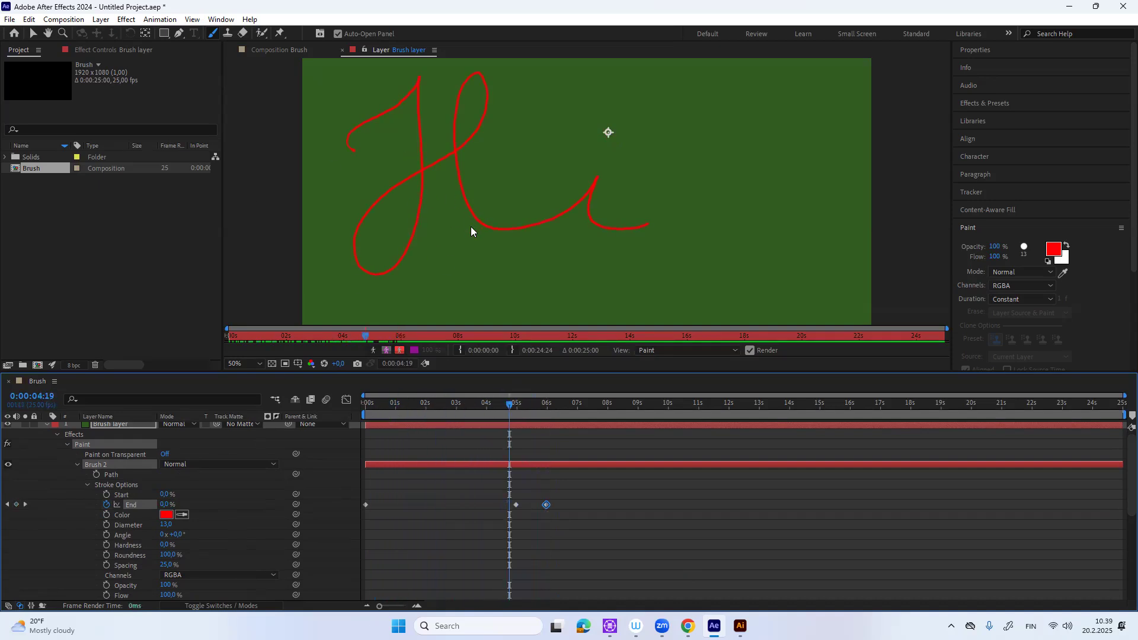
left_click(164, 455)
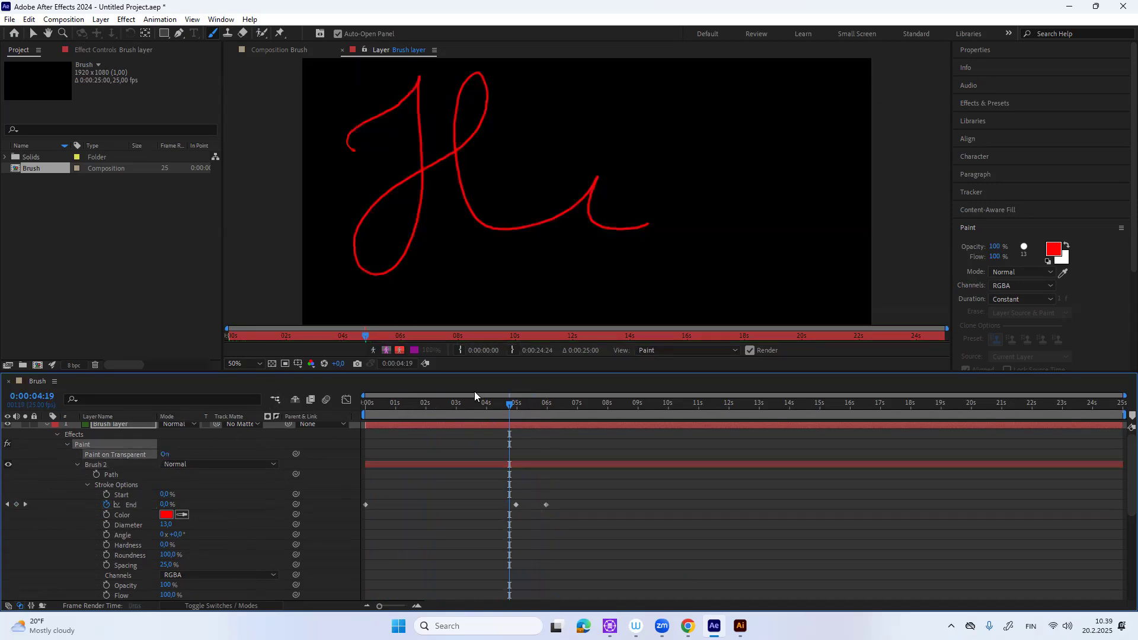
mouse_move(510, 405)
left_mouse_down()
mouse_move(626, 399)
mouse_move(382, 426)
mouse_move(611, 416)
mouse_move(325, 441)
mouse_move(588, 430)
mouse_move(497, 448)
left_mouse_up()
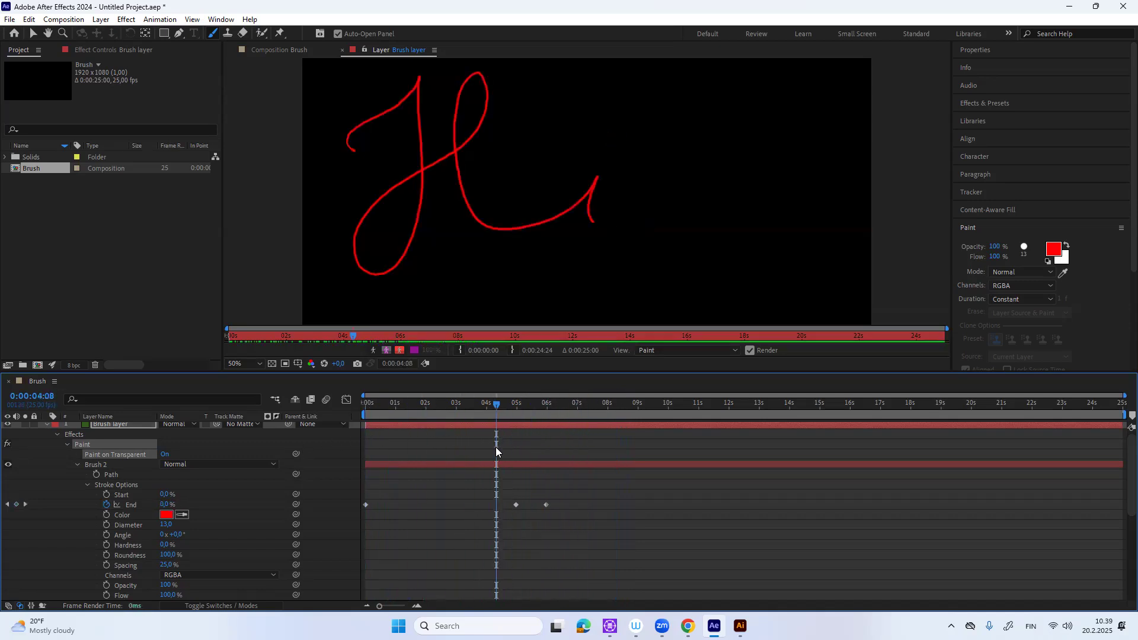
- Set Brush 2's stroke Diameter to 36, return the playhead to the start and collapse Brush 2
mouse_move(164, 525)
left_mouse_down()
mouse_move(204, 513)
mouse_move(172, 520)
left_mouse_up()
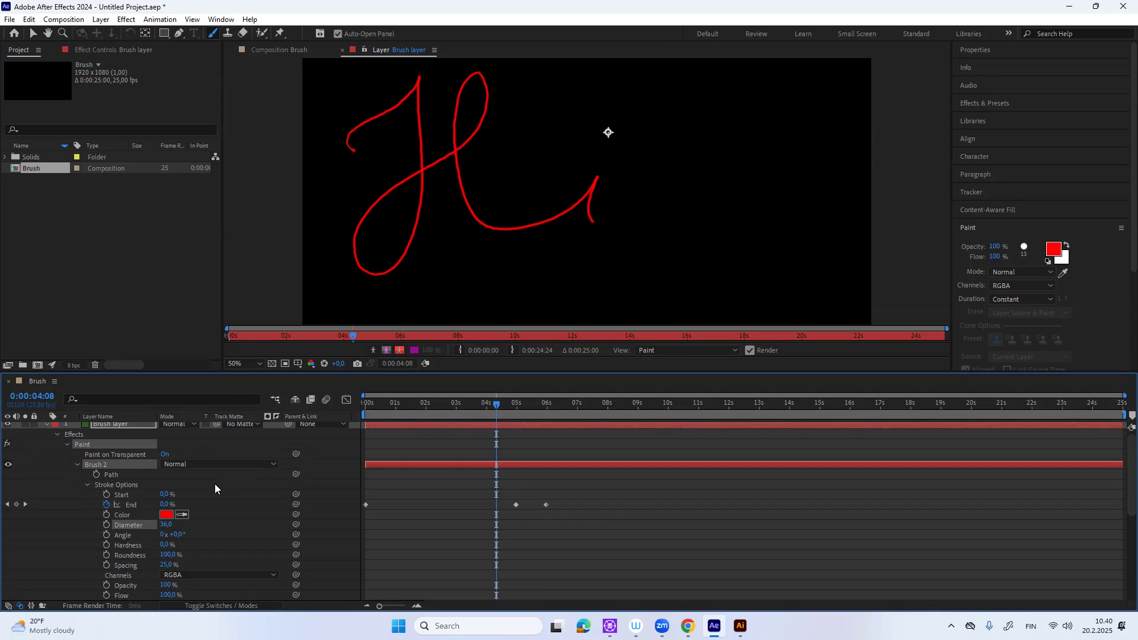
left_click_drag(493, 399, 358, 441)
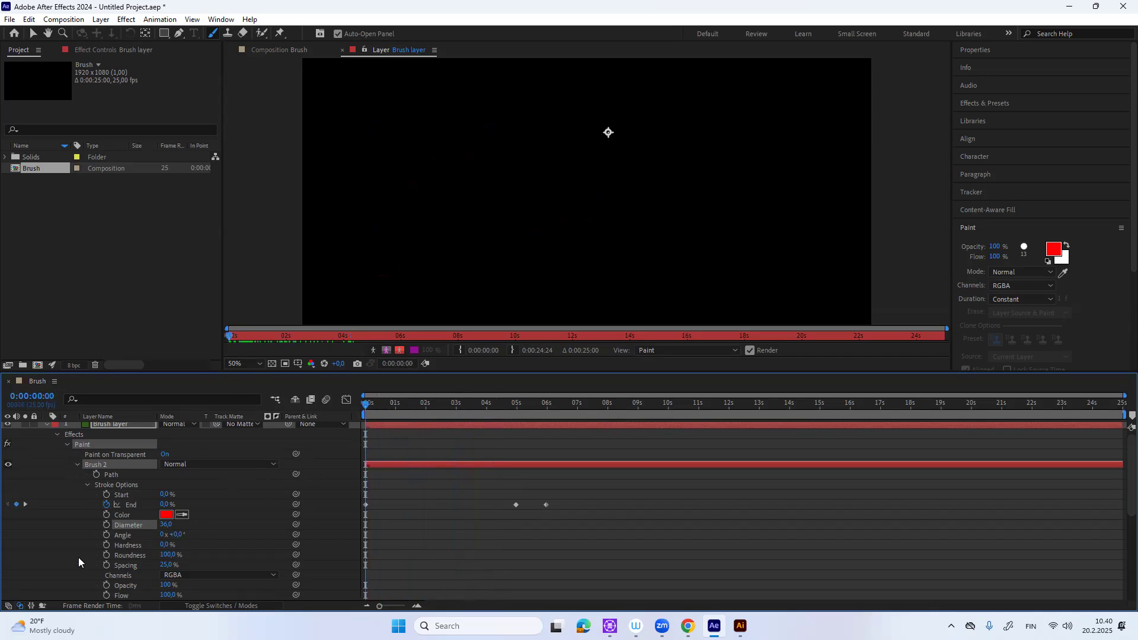
left_click(76, 464)
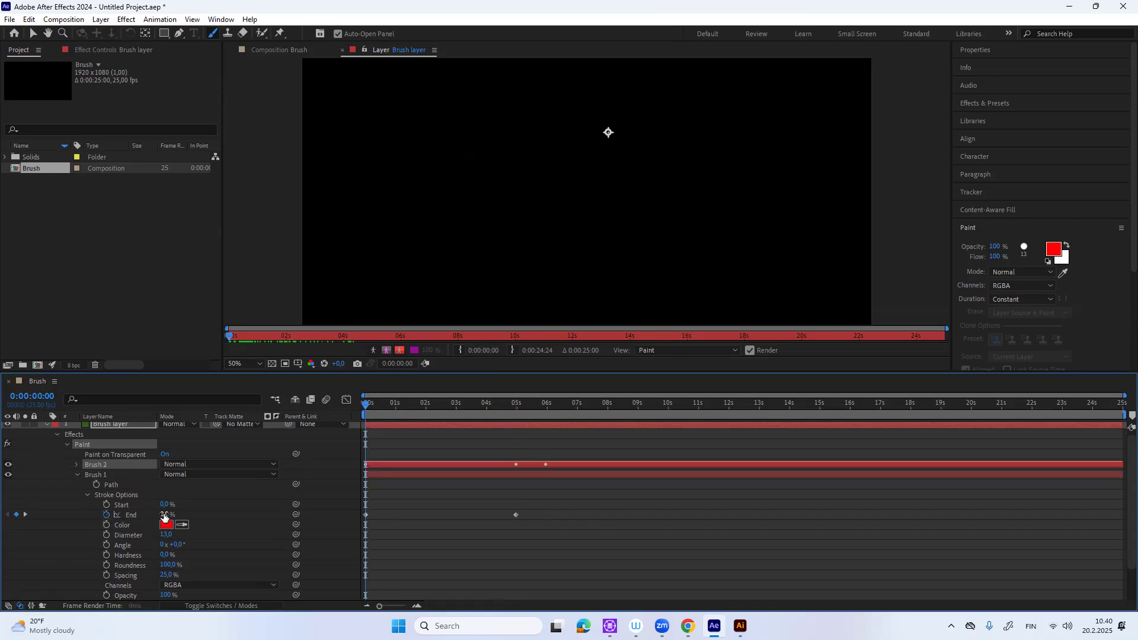
- Scrub through the first five seconds to review how Brush 1's End keyframes draw the writing
left_click_drag(164, 515, 79, 517)
left_click_drag(374, 401, 526, 405)
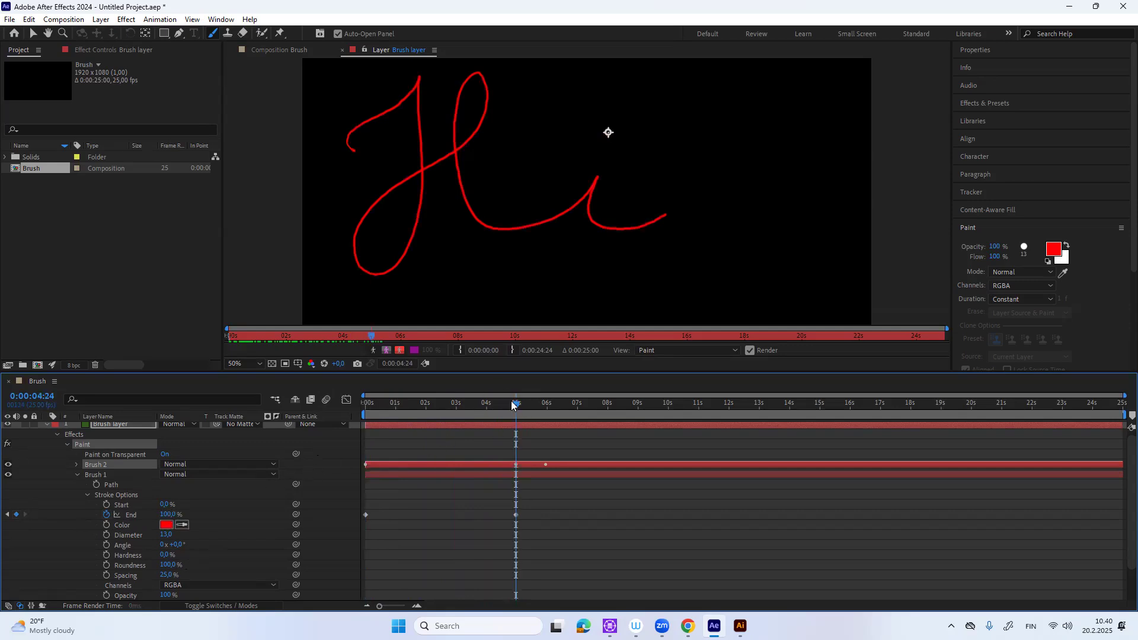
mouse_move(490, 413)
left_mouse_down()
mouse_move(370, 435)
mouse_move(490, 406)
left_mouse_up()
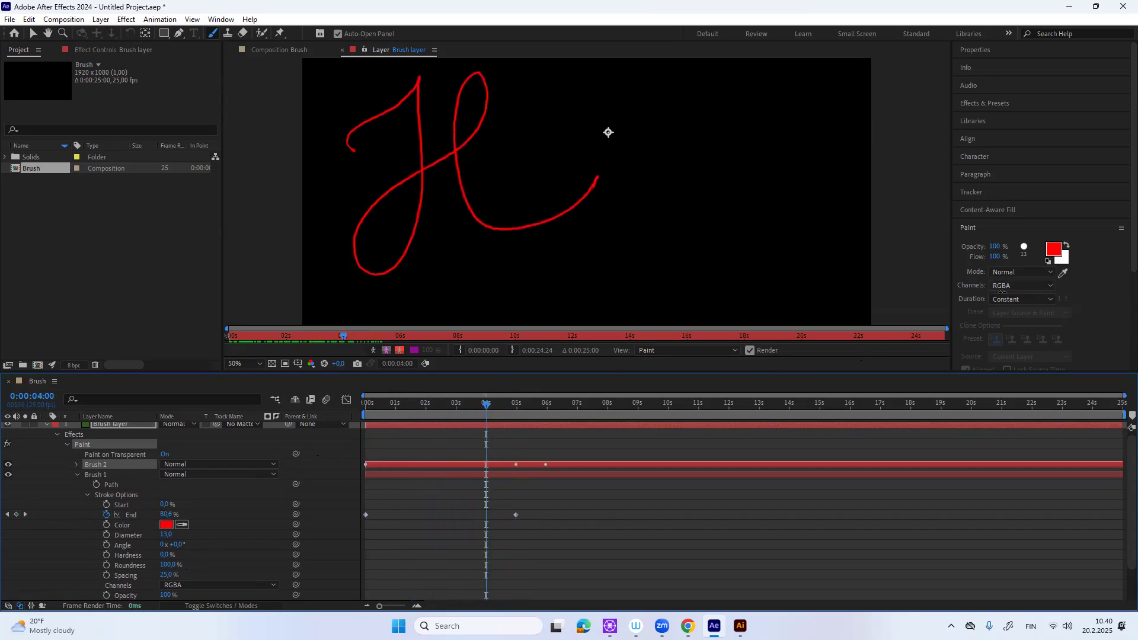
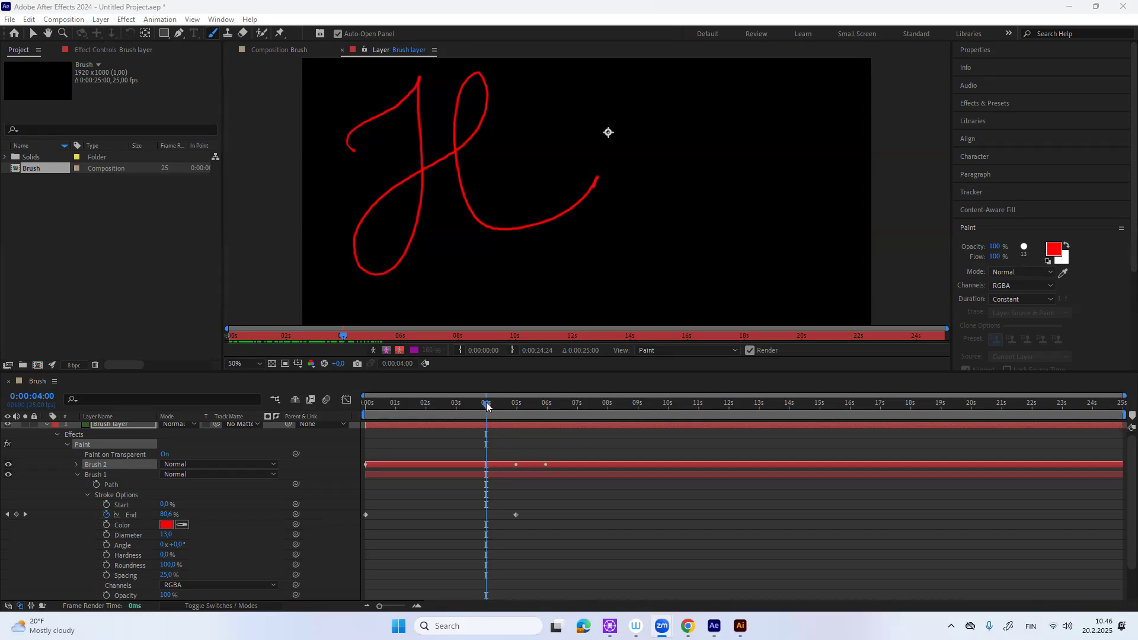
- Place the playhead at 0:00:03:03 and change Brush 1's stroke Color to blue 0072FF
mouse_move(486, 405)
left_mouse_down()
mouse_move(361, 434)
mouse_move(509, 427)
mouse_move(548, 441)
mouse_move(501, 465)
mouse_move(535, 472)
left_mouse_up()
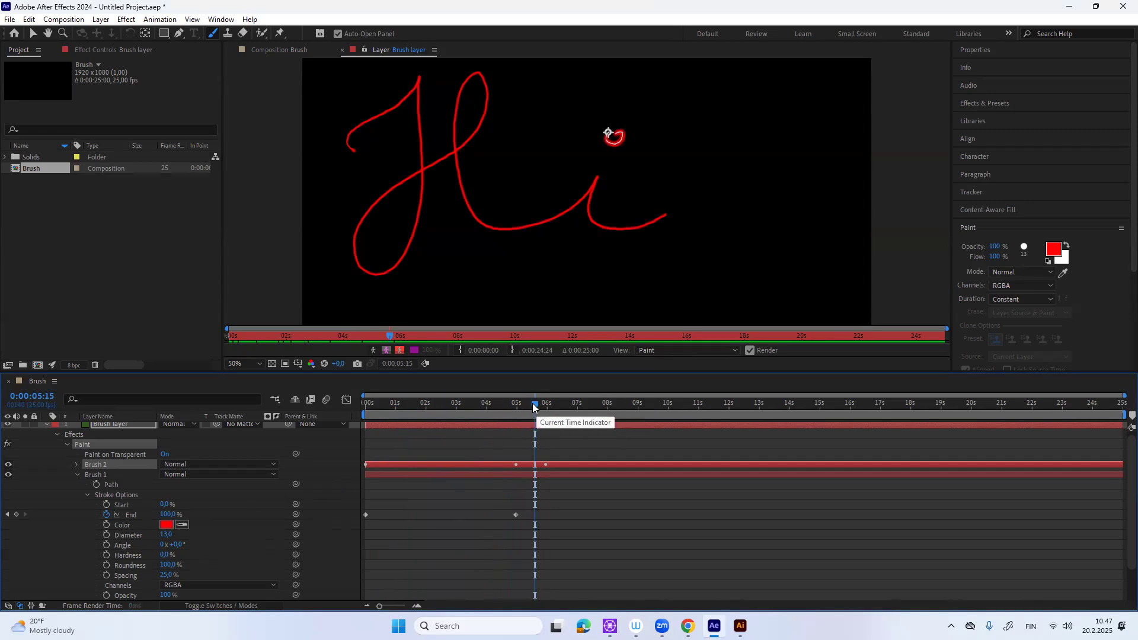
mouse_move(531, 403)
left_mouse_down()
mouse_move(377, 417)
mouse_move(460, 405)
left_mouse_up()
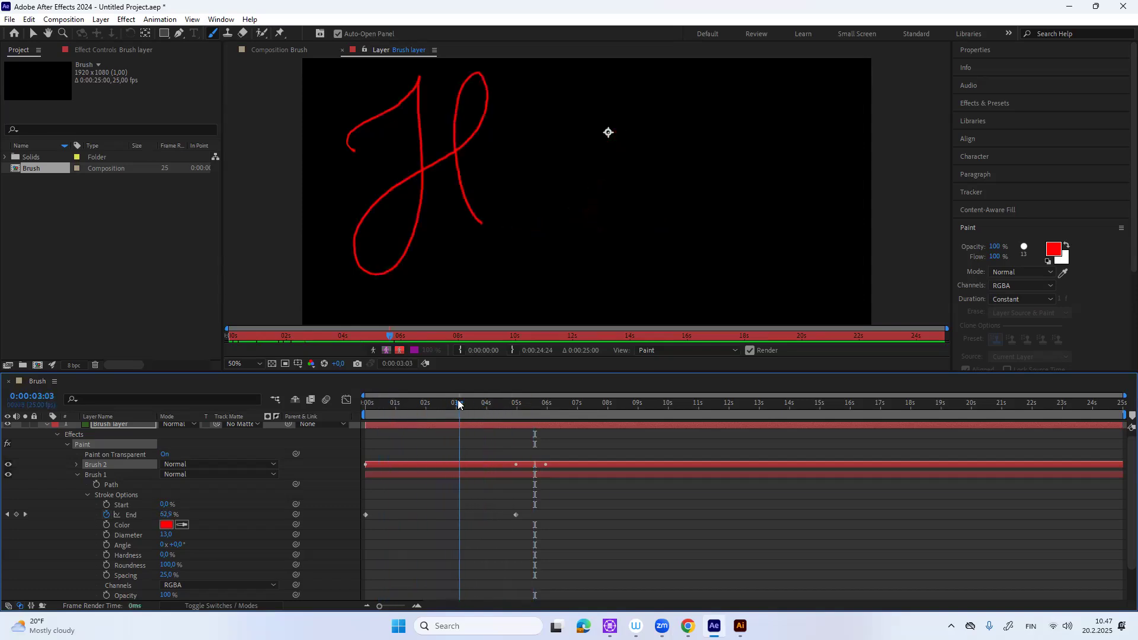
left_click(166, 526)
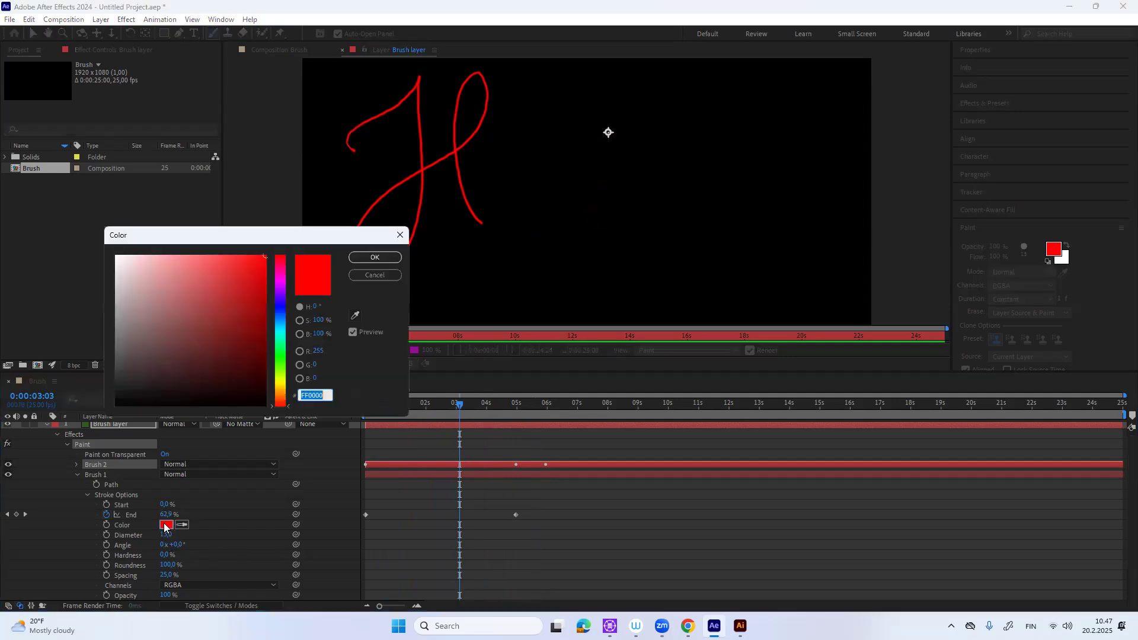
left_click(281, 319)
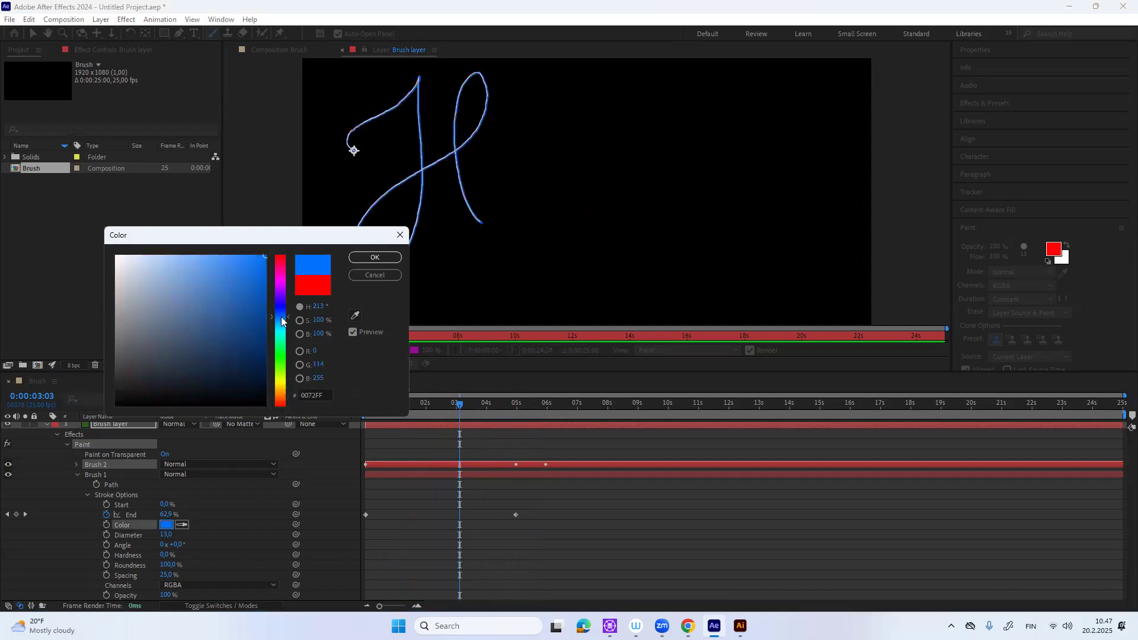
left_click(375, 258)
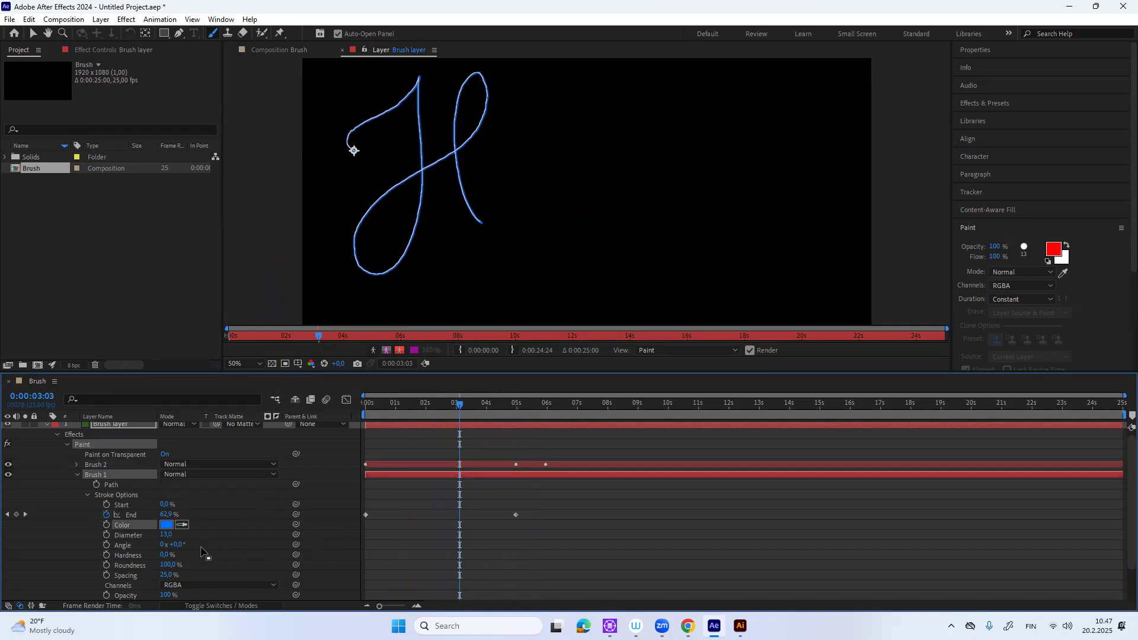
- Set Brush 1's stroke Diameter to 59
left_click(166, 535)
type("62")
key("Return")
left_click_drag(168, 535, 166, 535)
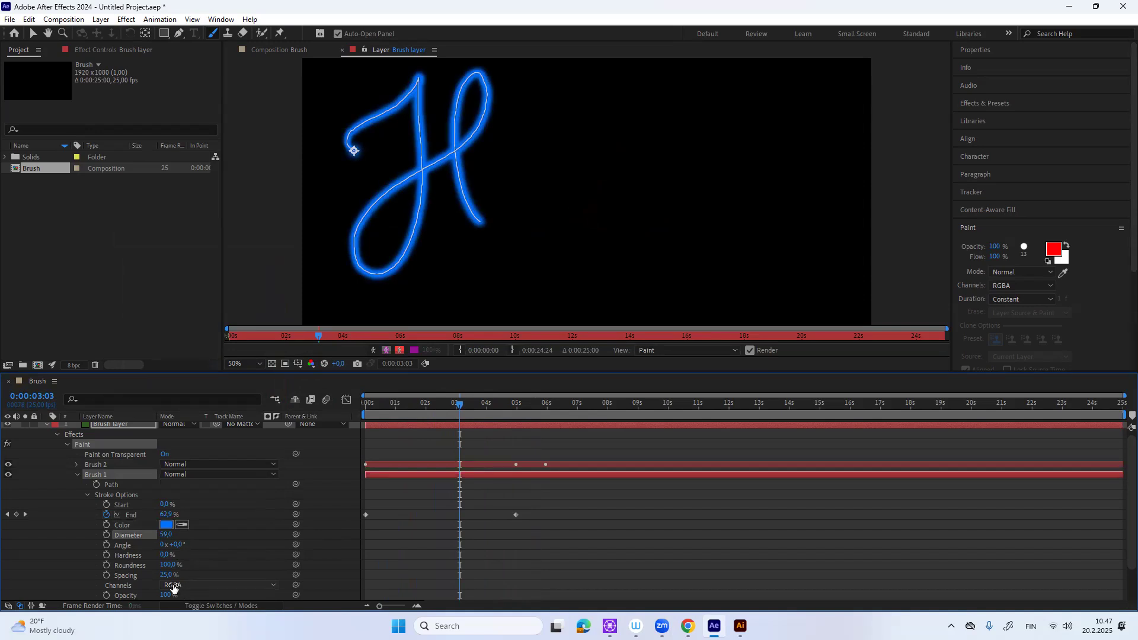
- Set Brush 1's stroke Roundness to 0%, Angle to 57° and Spacing to 42%
left_click_drag(169, 564, 112, 566)
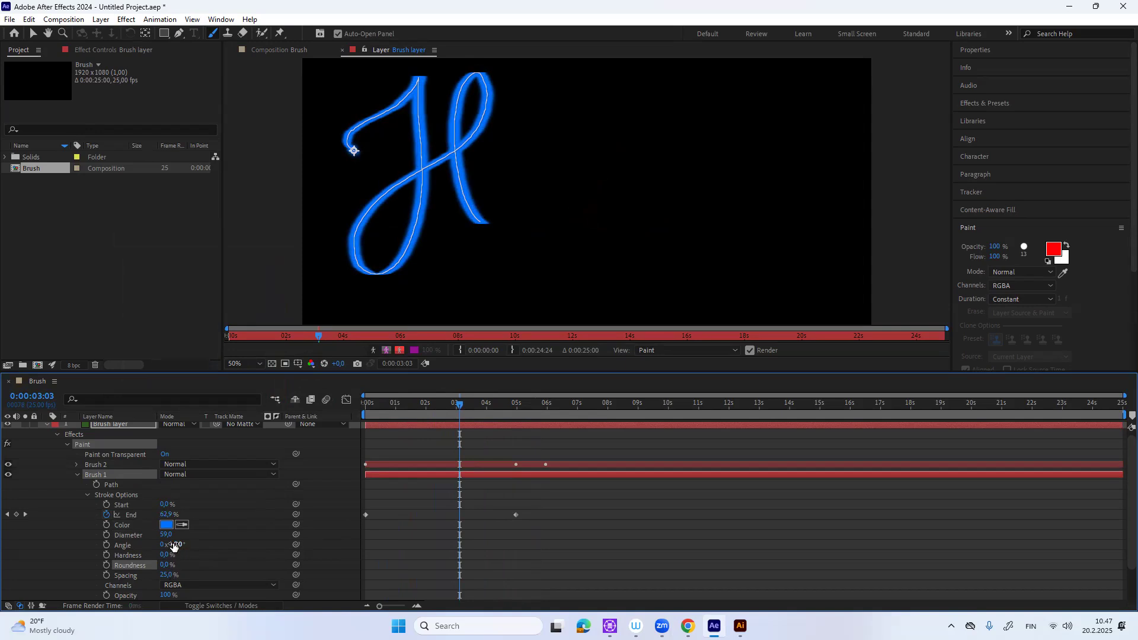
mouse_move(174, 546)
left_mouse_down()
mouse_move(220, 544)
mouse_move(209, 546)
left_mouse_up()
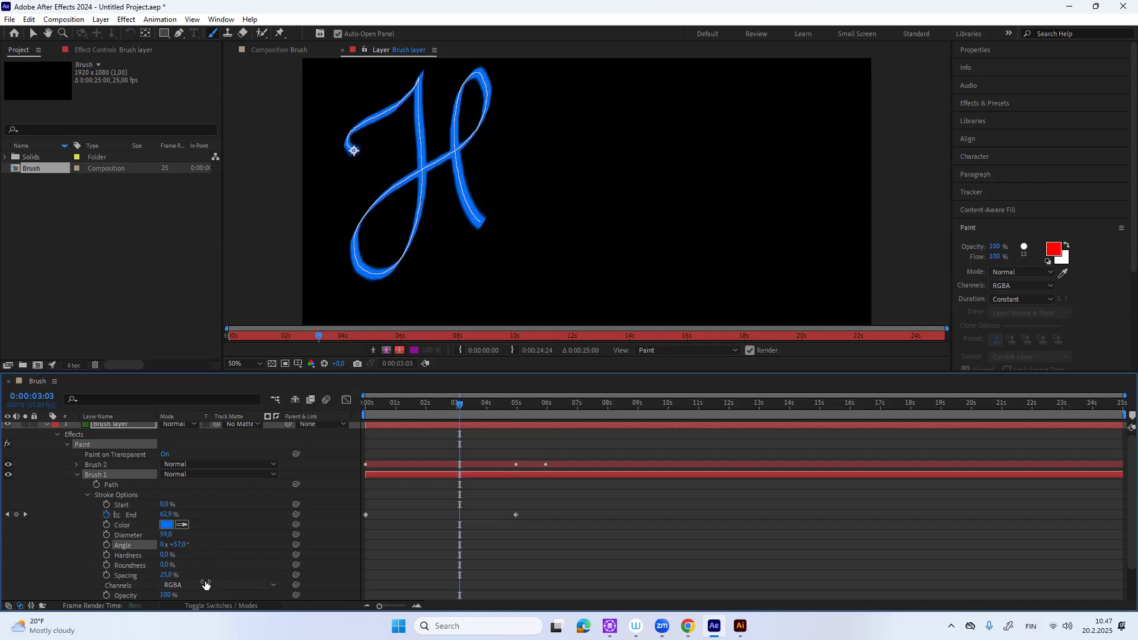
mouse_move(166, 575)
left_mouse_down()
mouse_move(225, 555)
mouse_move(621, 541)
mouse_move(218, 540)
left_mouse_up()
mouse_move(176, 541)
left_mouse_down()
mouse_move(96, 559)
mouse_move(125, 565)
left_mouse_up()
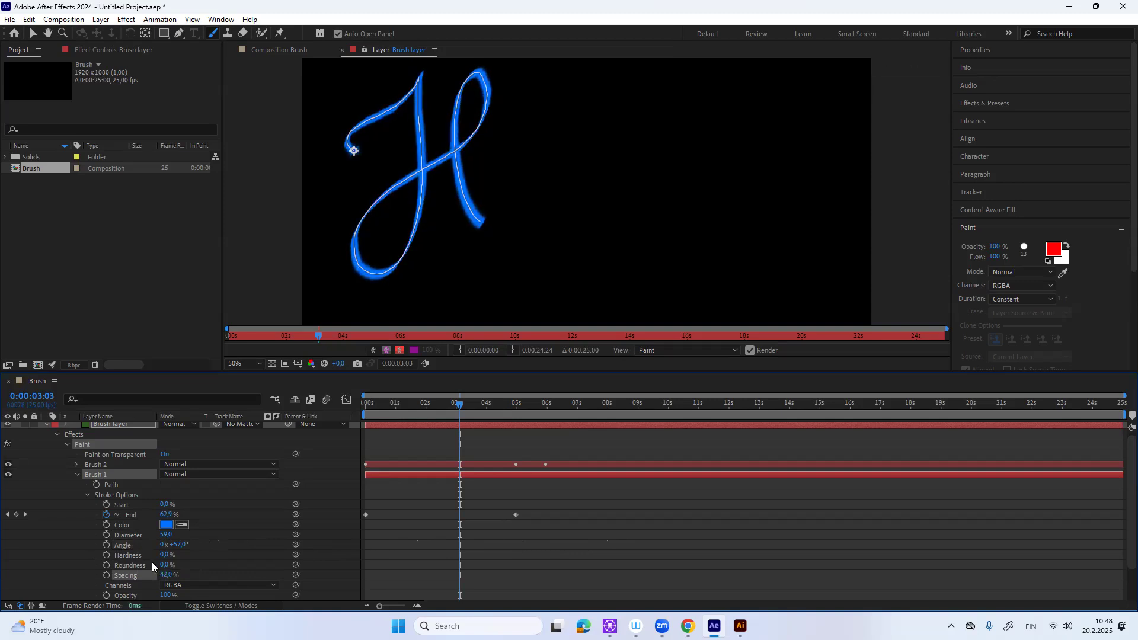
scroll(219, 577, "up", 1)
scroll(218, 576, "down", 1)
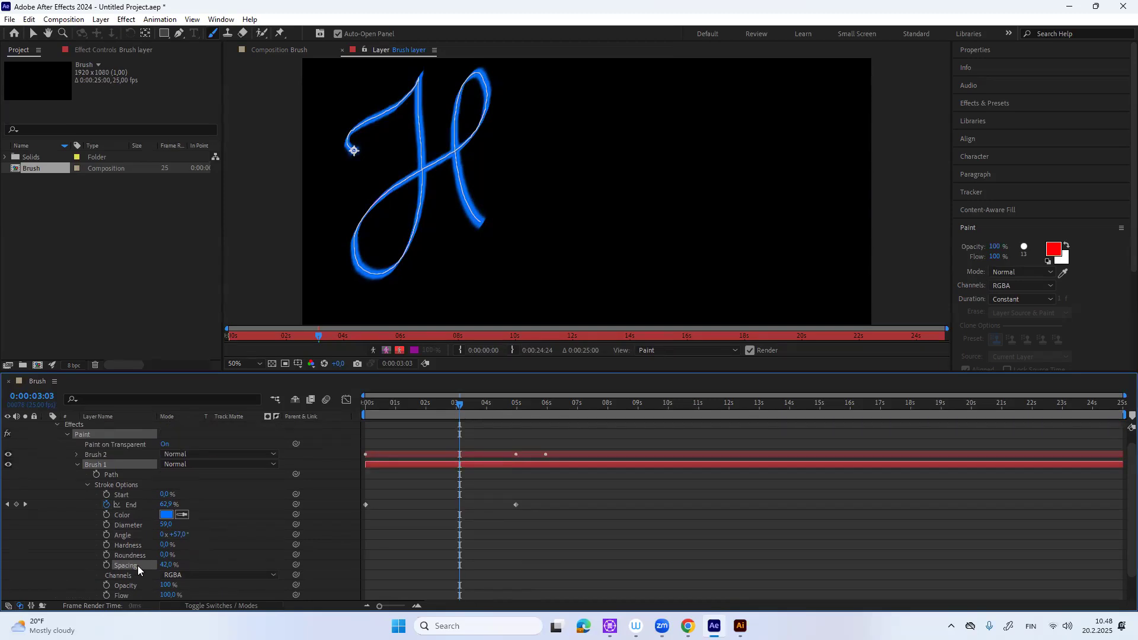
- Look at the brush presets, switch to Wacom Center to examine the Pro Pen 2 Tip Feel settings, and close its windows
left_click(1023, 246)
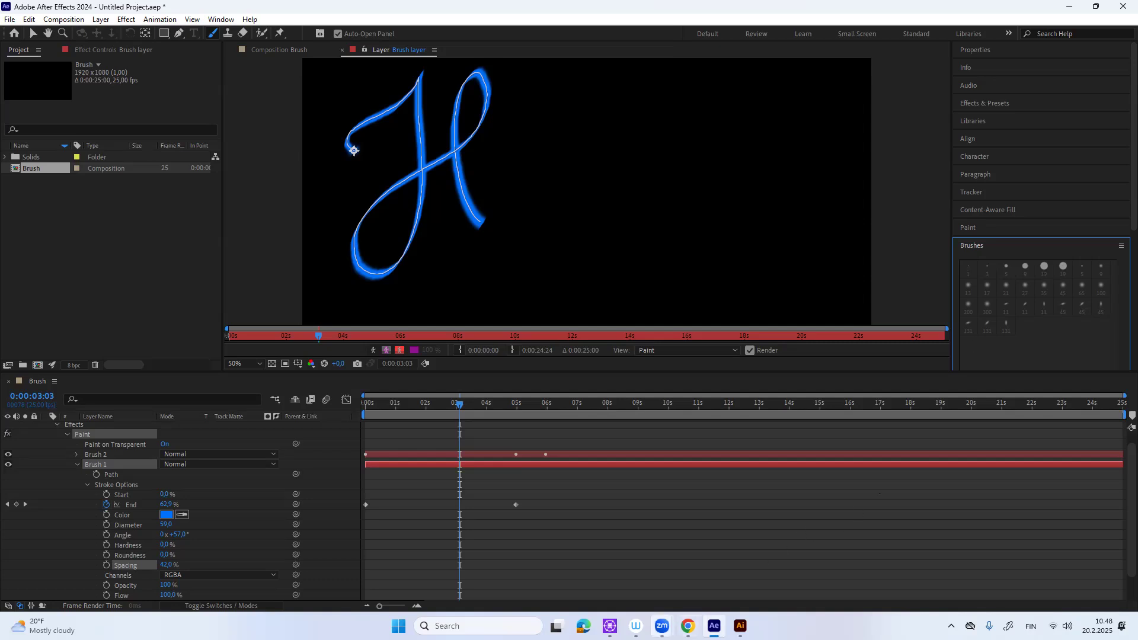
mouse_move(637, 626)
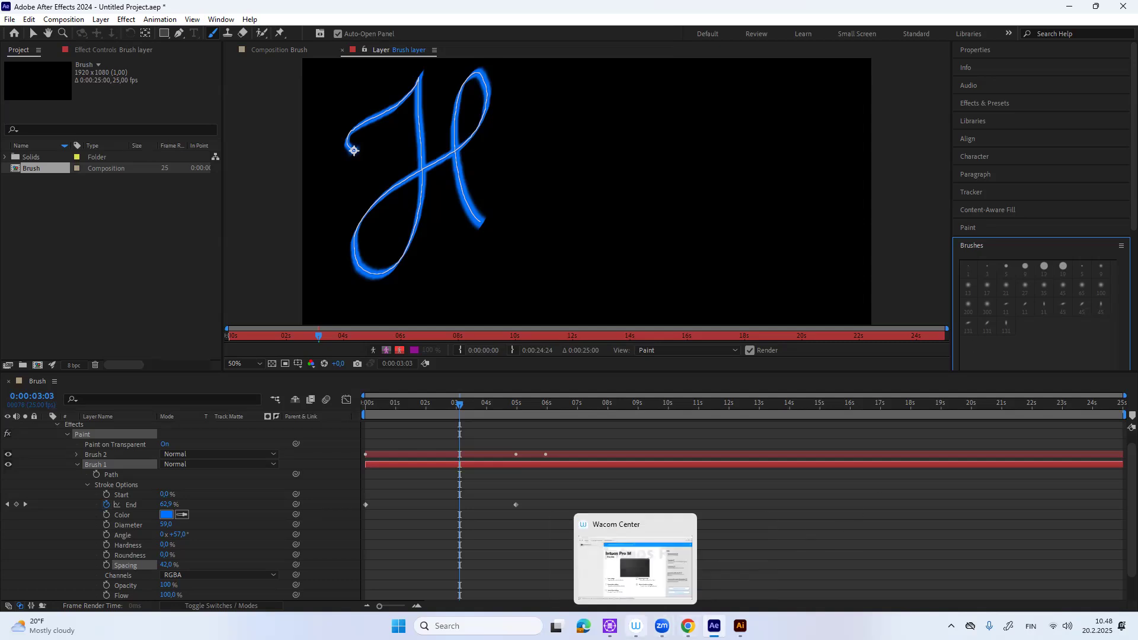
left_click(636, 626)
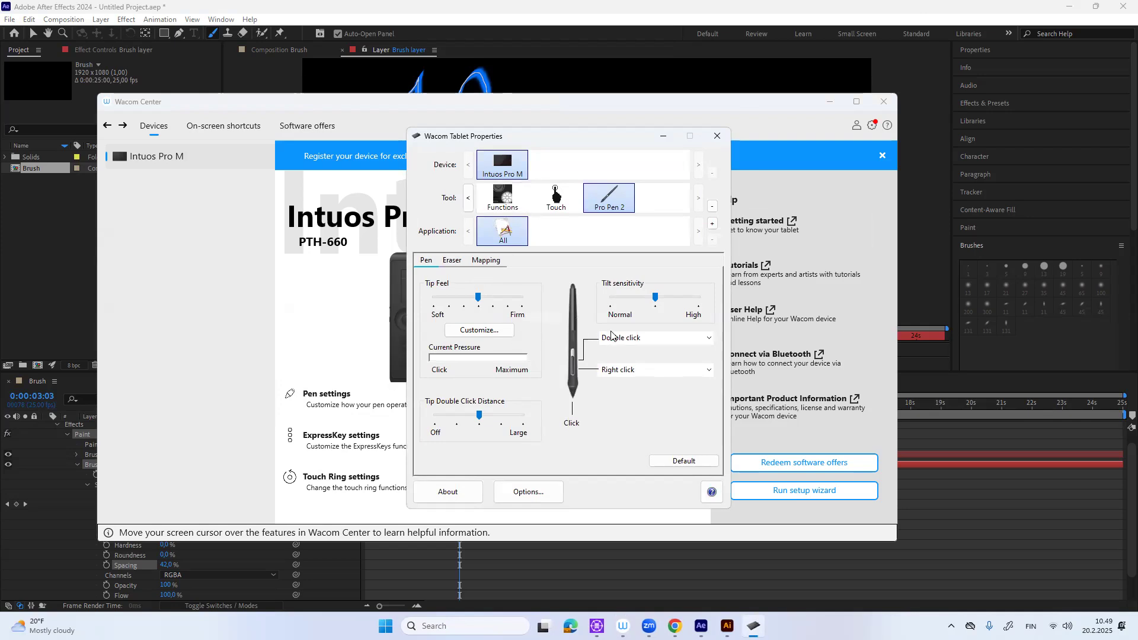
left_click_drag(478, 298, 467, 301)
left_click_drag(479, 301, 461, 302)
left_click(482, 376)
left_click(718, 137)
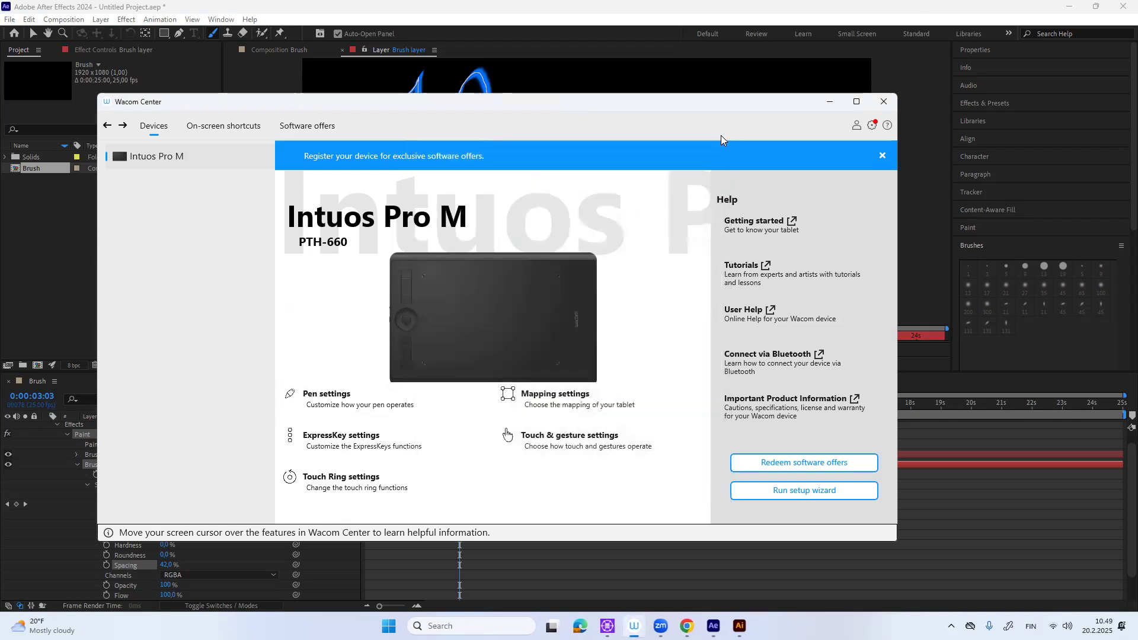
left_click(885, 103)
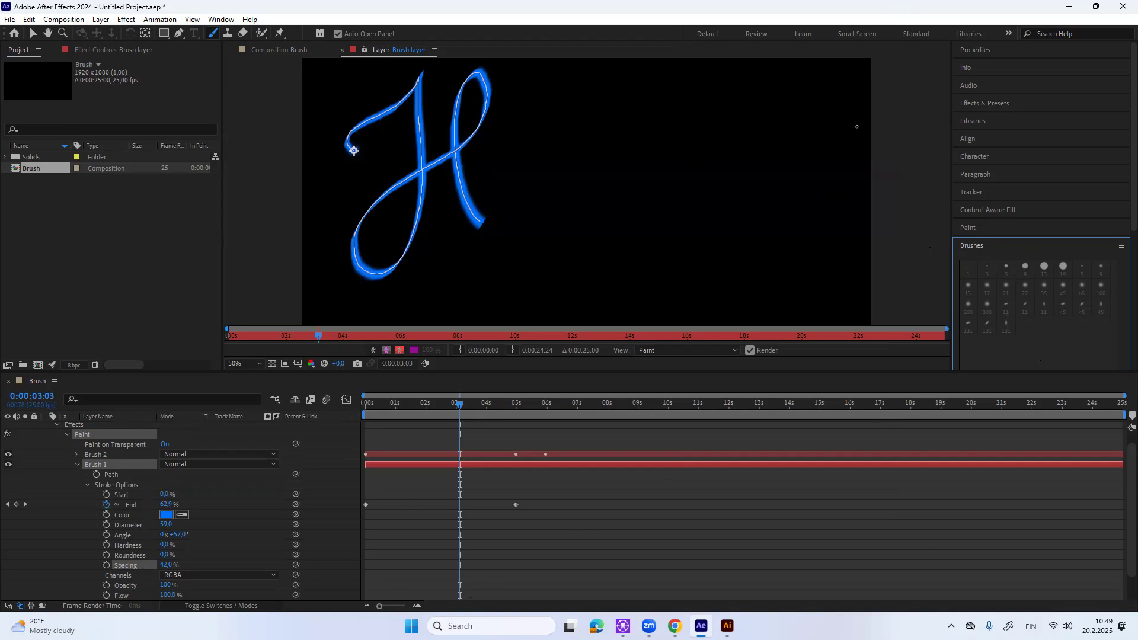
- Show the Paint settings with more height, collapse Brush layer's Paint effect and turn the effect off
left_click(987, 229)
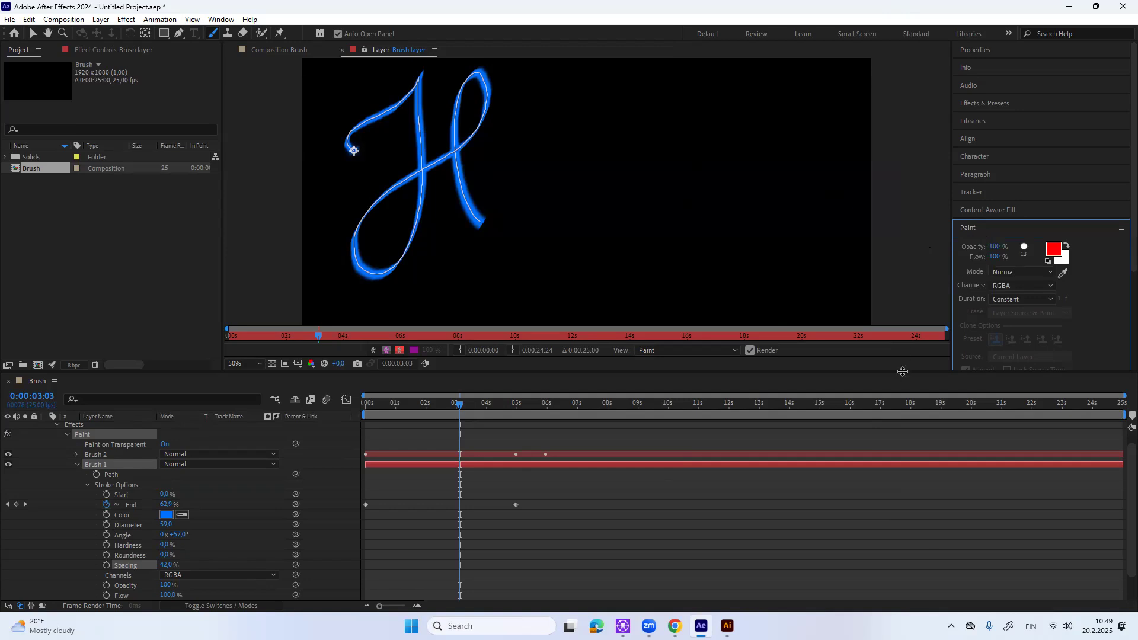
left_click_drag(903, 372, 909, 417)
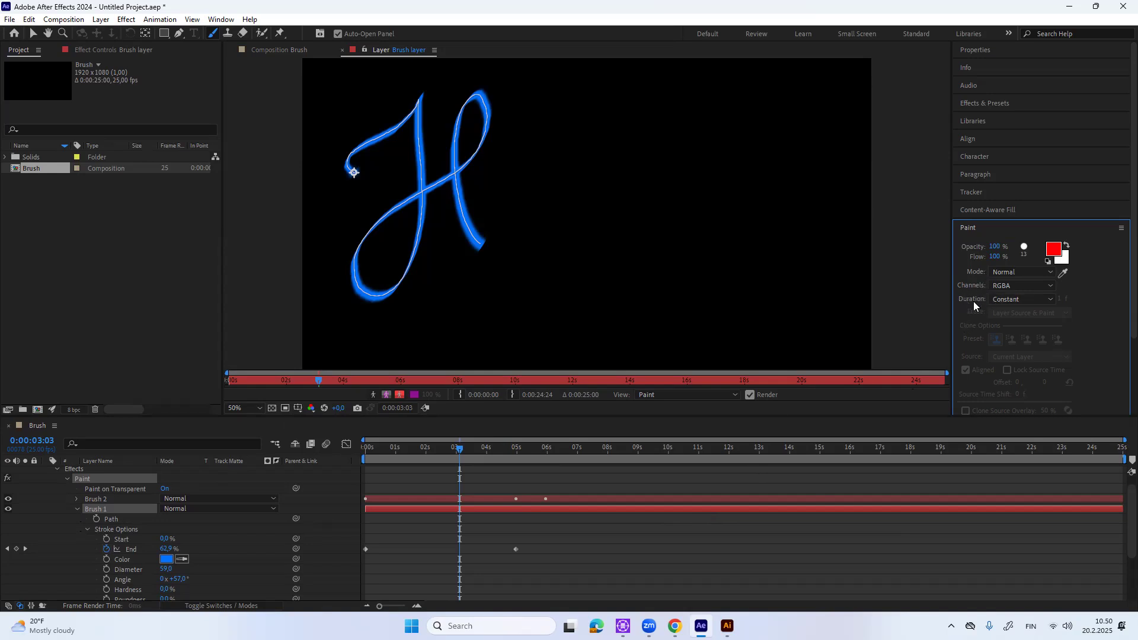
left_click(66, 479)
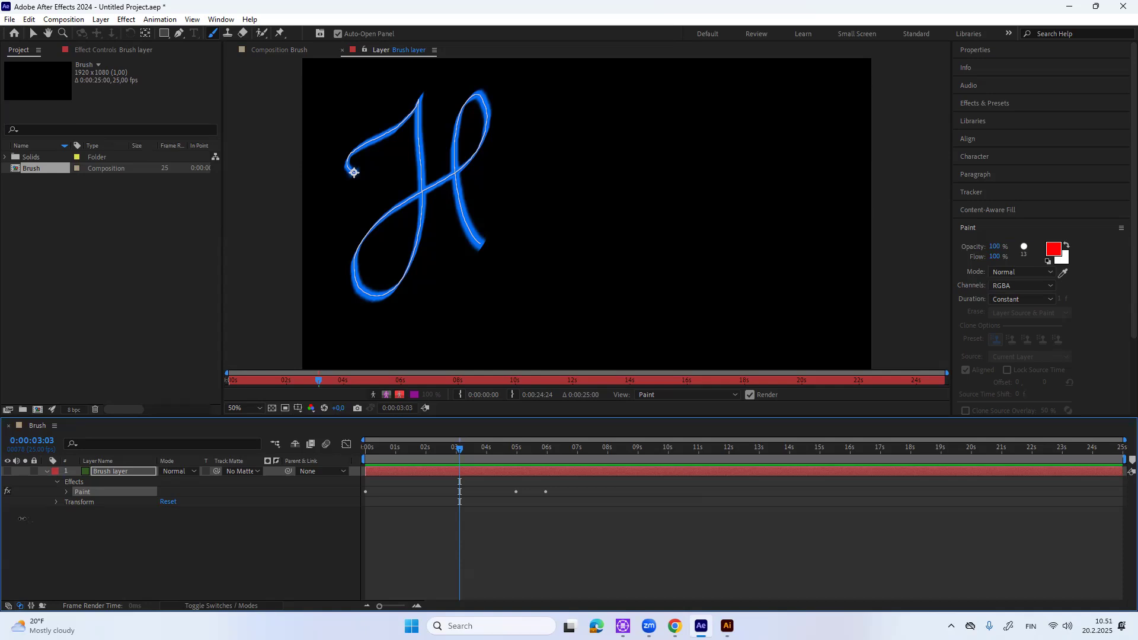
left_click(7, 470)
left_click(7, 491)
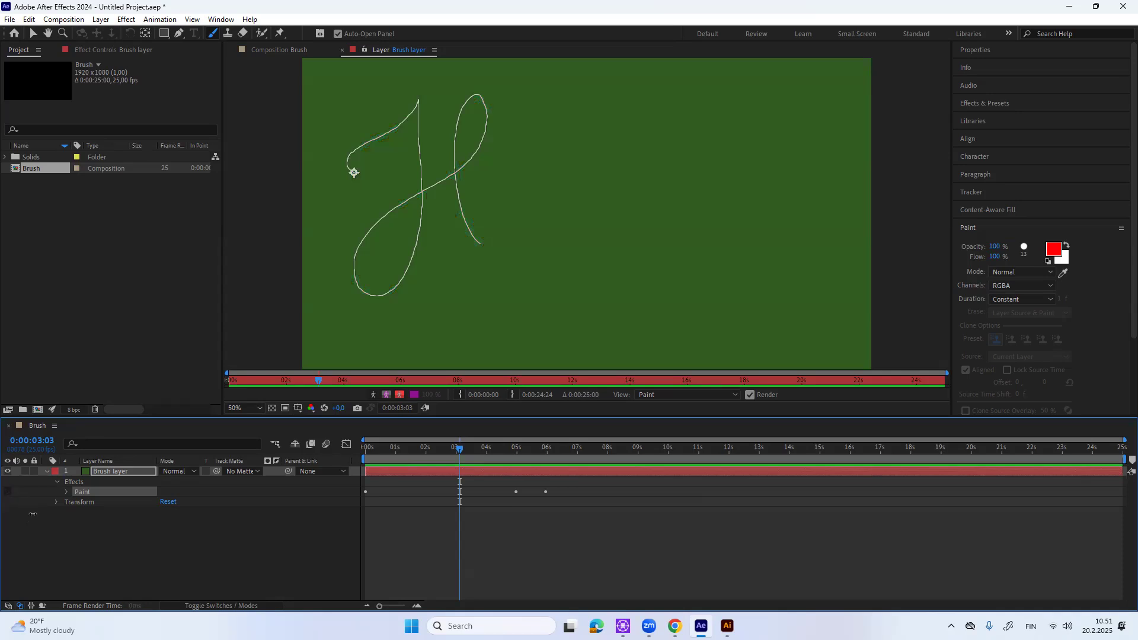
left_click(168, 538)
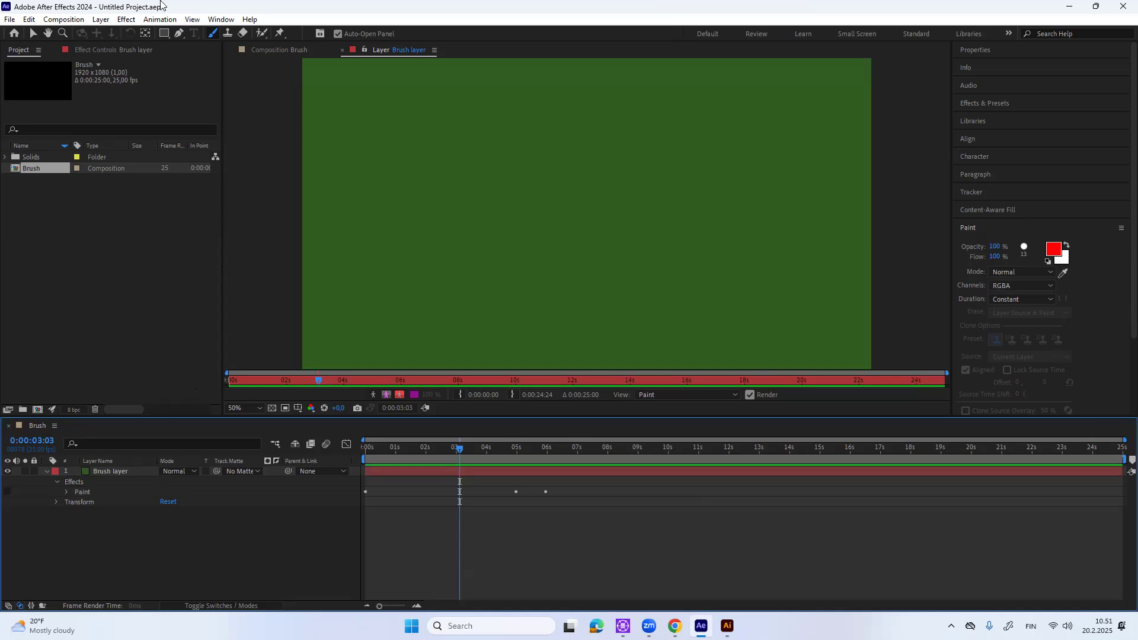
- Create a new 1920 × 1080 px solid named Brush2, and hide and collapse Brush layer
left_click(105, 20)
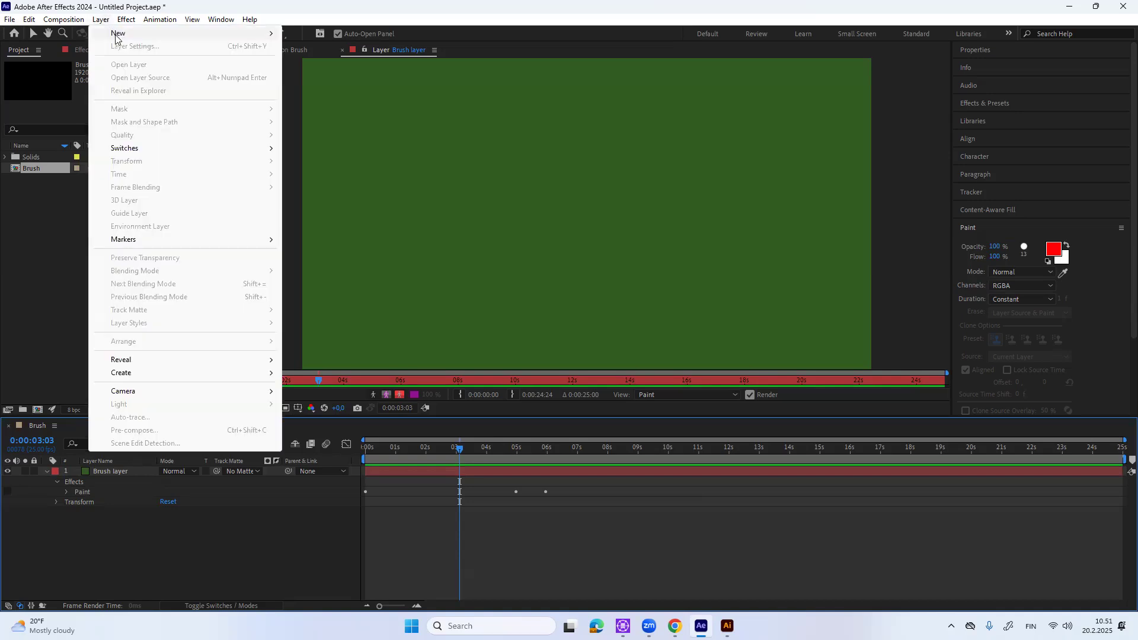
mouse_move(150, 33)
left_click(313, 46)
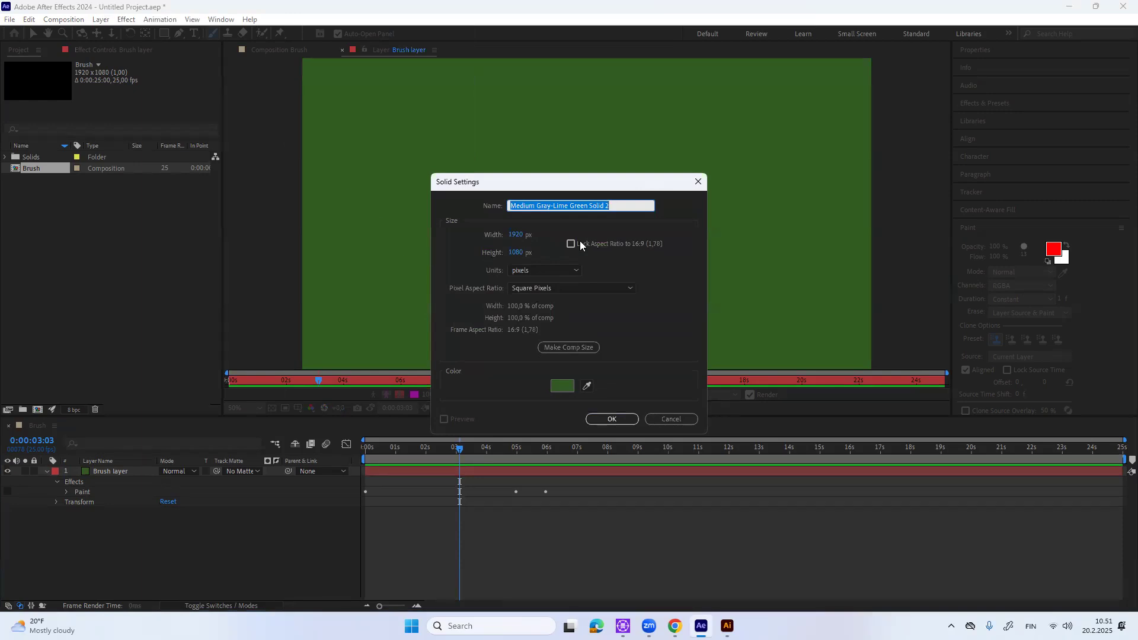
type("Brush2")
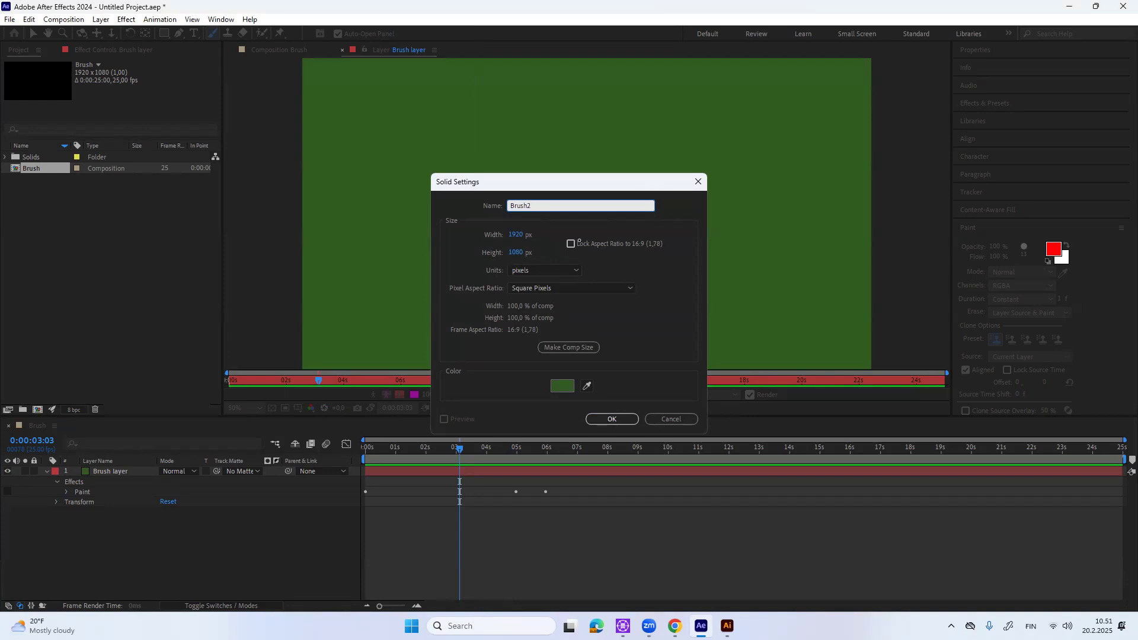
key("Return")
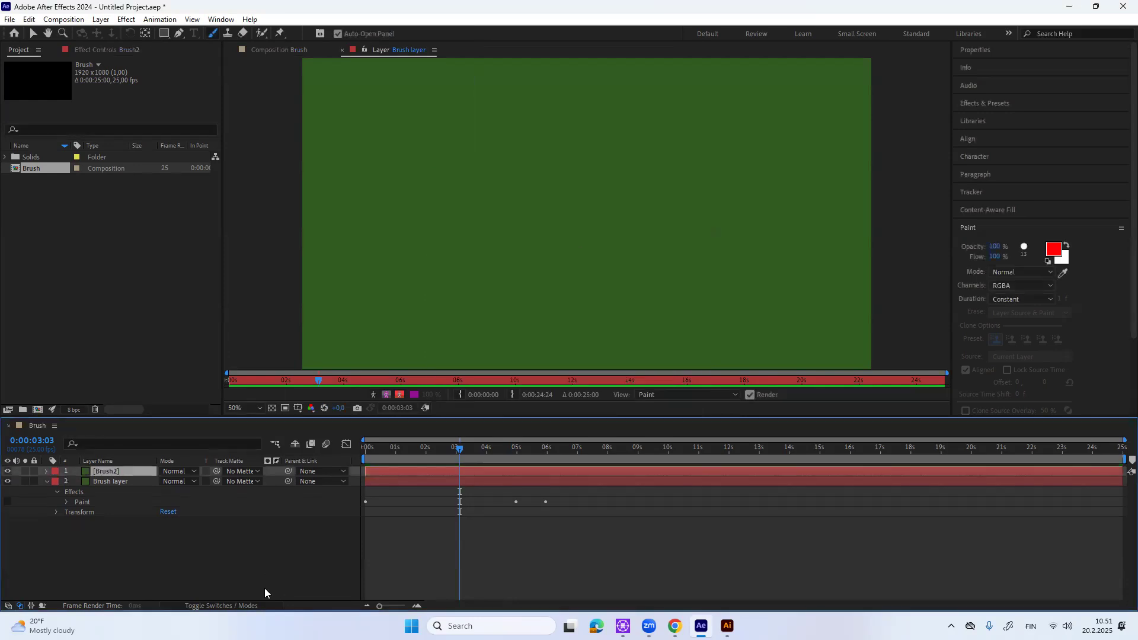
left_click(7, 482)
left_click(47, 482)
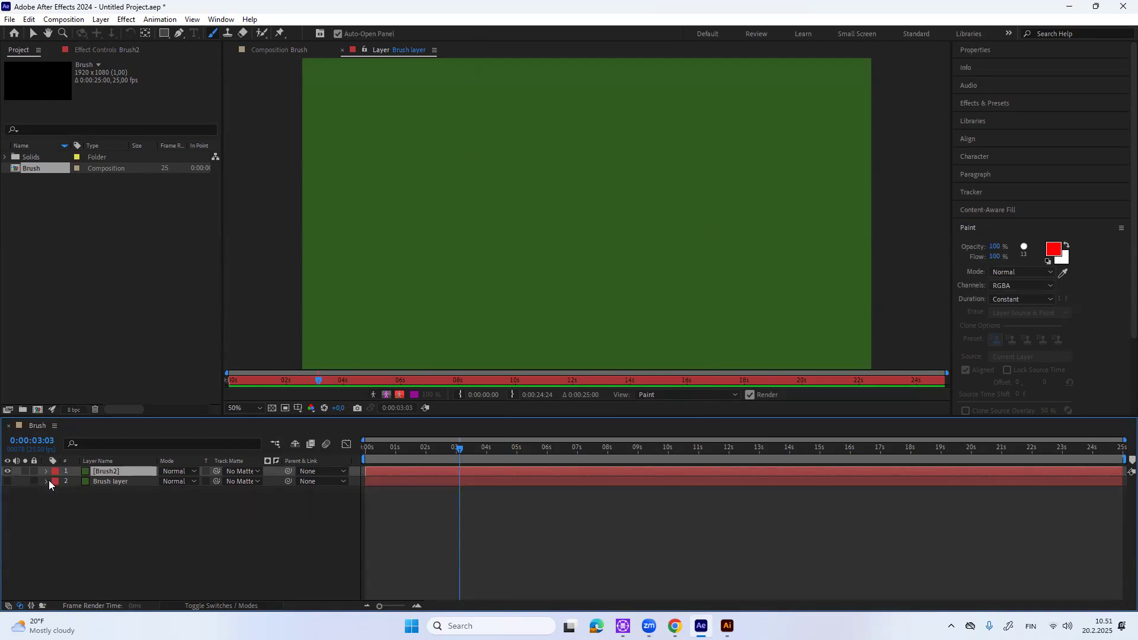
- Set the paint stroke Duration to Custom with 10 frames and move the playhead to 0:00:00:01
left_click(1045, 302)
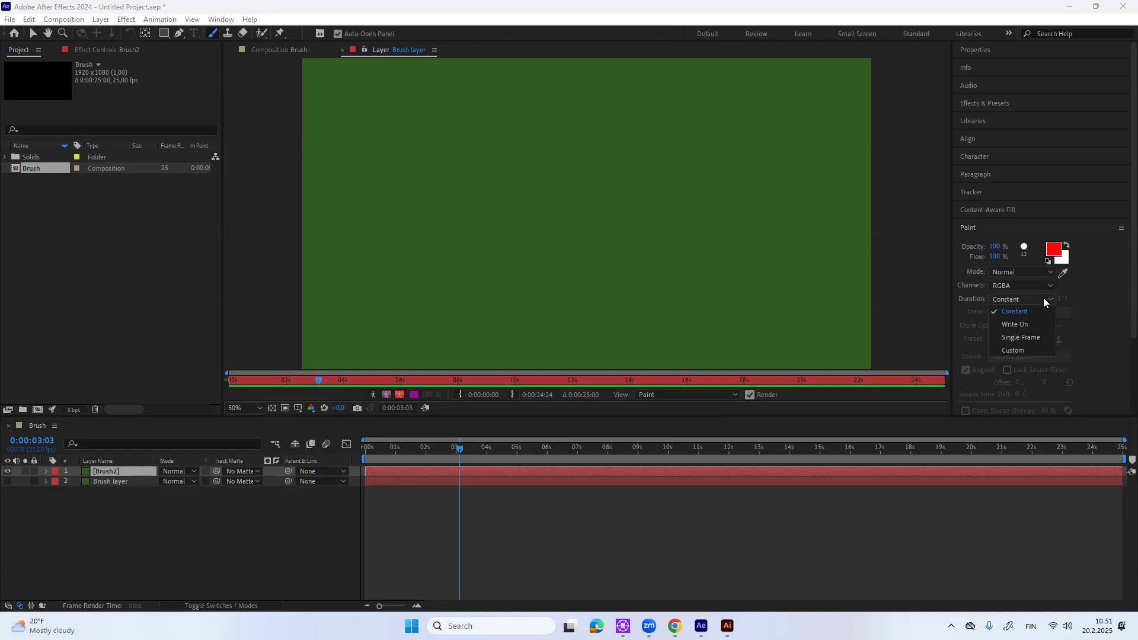
left_click(1036, 351)
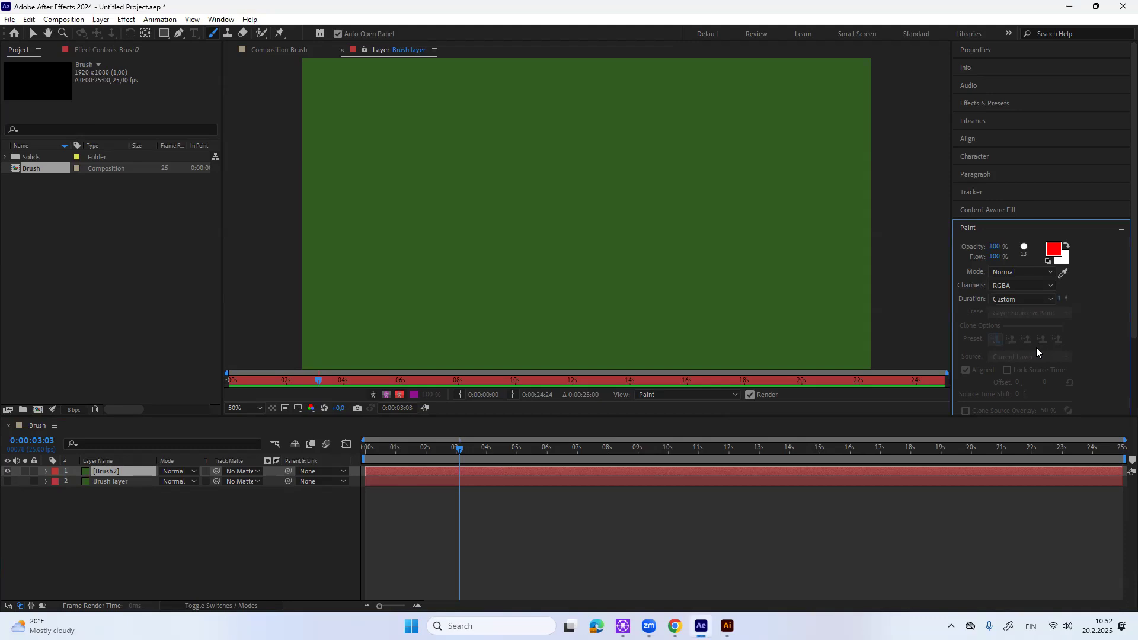
left_click(1061, 300)
type("10")
key("Return")
left_click_drag(457, 445, 366, 457)
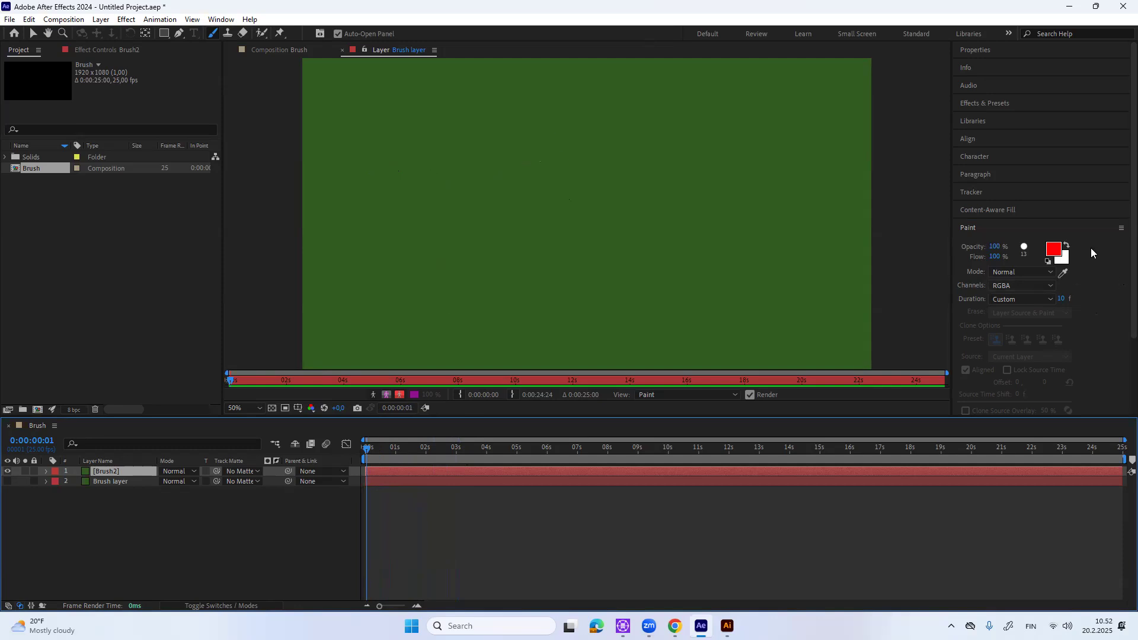
- Paint a red letter A near the middle of Brush layer with the 13 px brush
left_click(1024, 244)
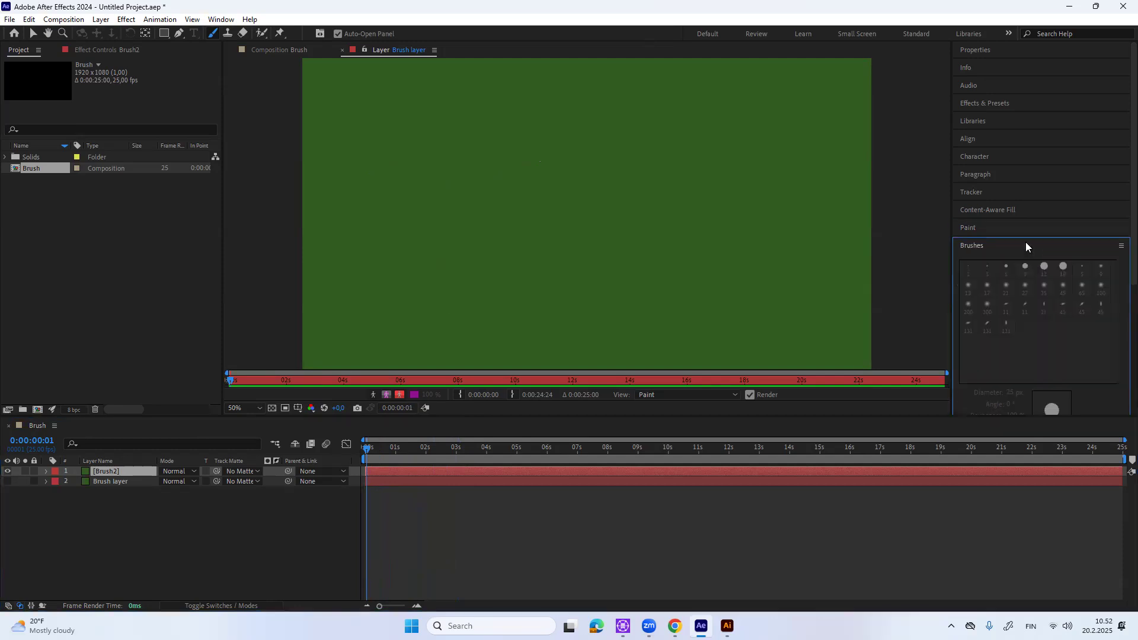
left_click(1010, 226)
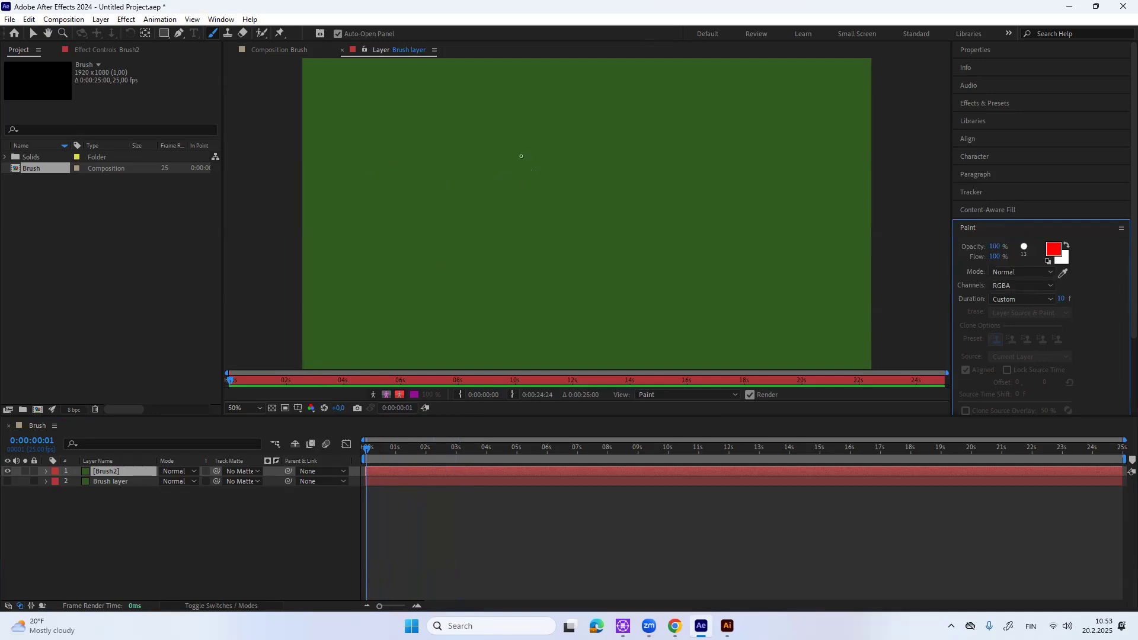
left_click_drag(528, 236, 550, 168)
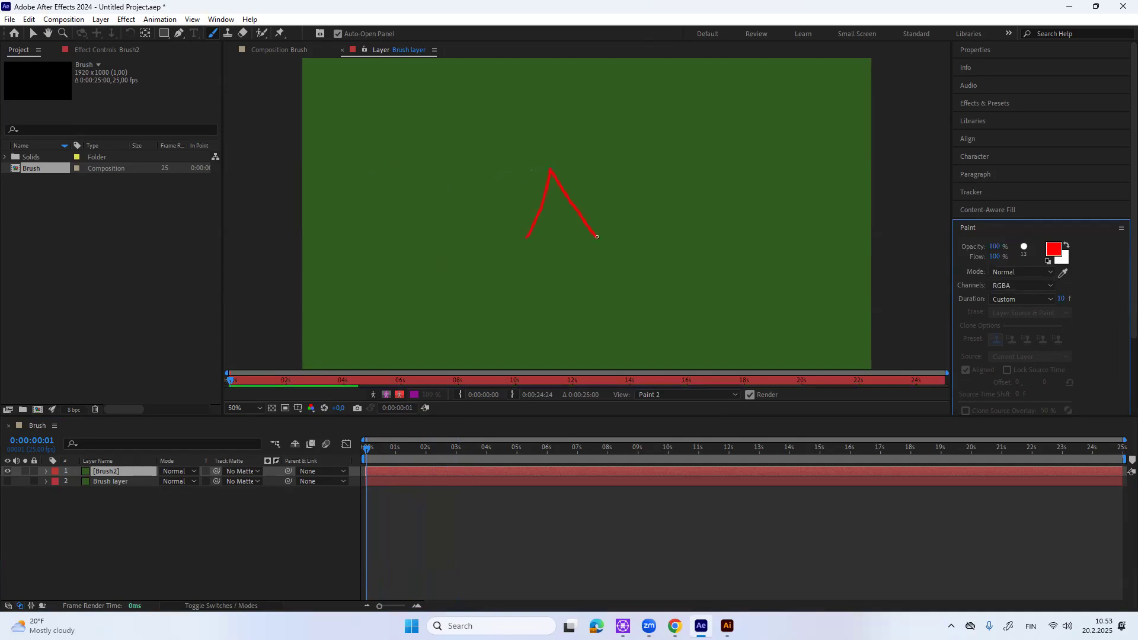
left_click_drag(566, 215, 515, 210)
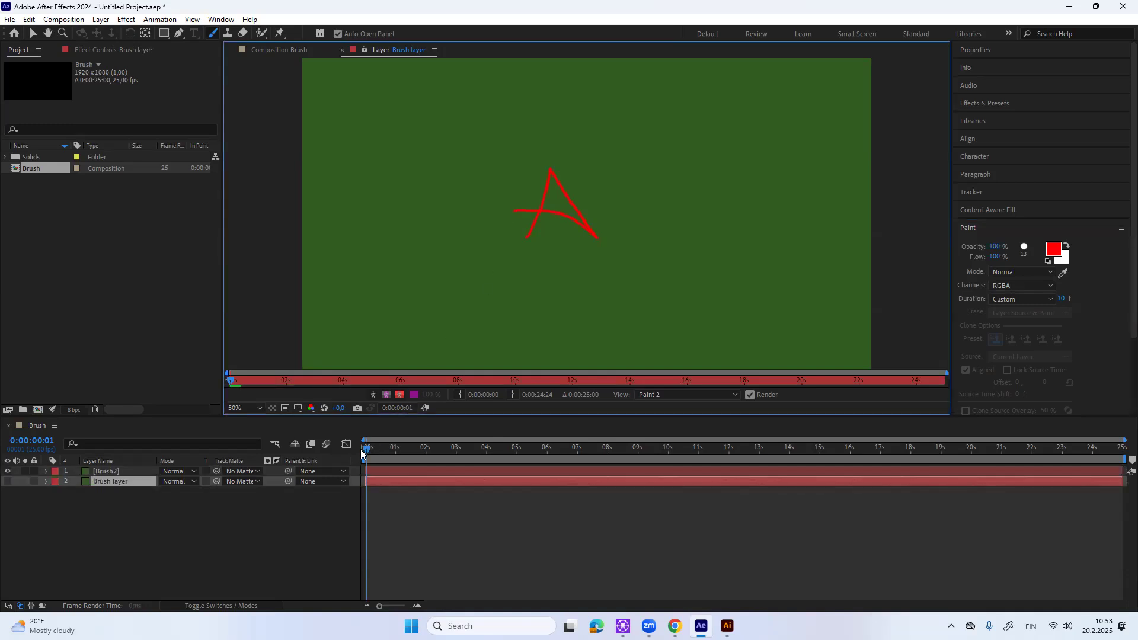
- Keep the playhead at 0:00:00:01 and expand the Brush2 layer to inspect its properties
left_click(366, 451)
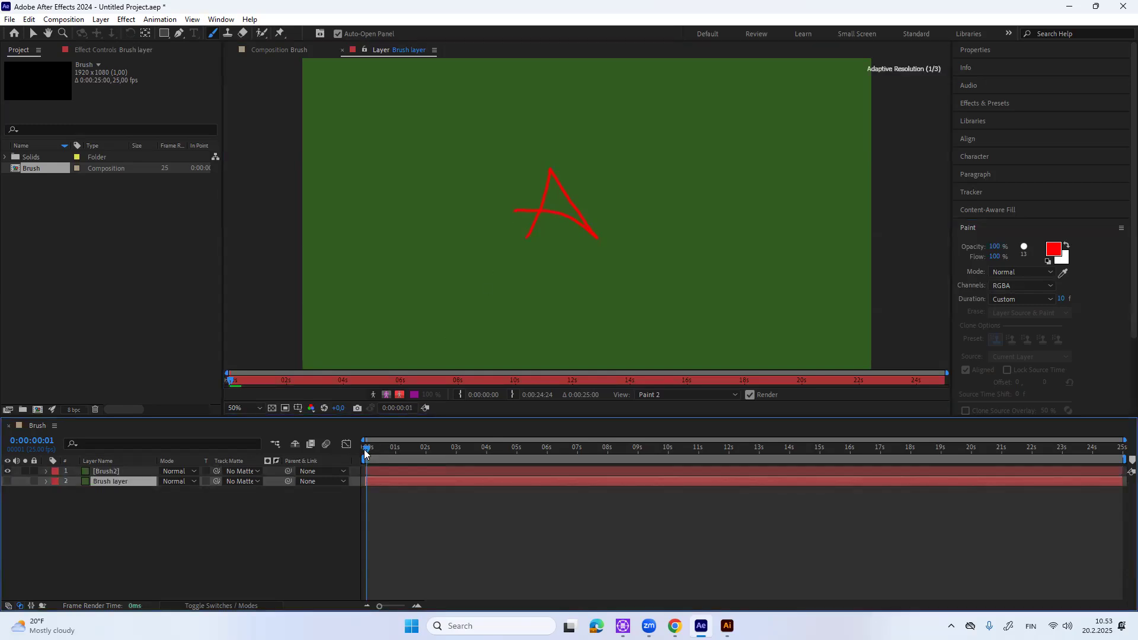
mouse_move(366, 451)
left_mouse_down()
mouse_move(381, 449)
mouse_move(366, 446)
left_mouse_up()
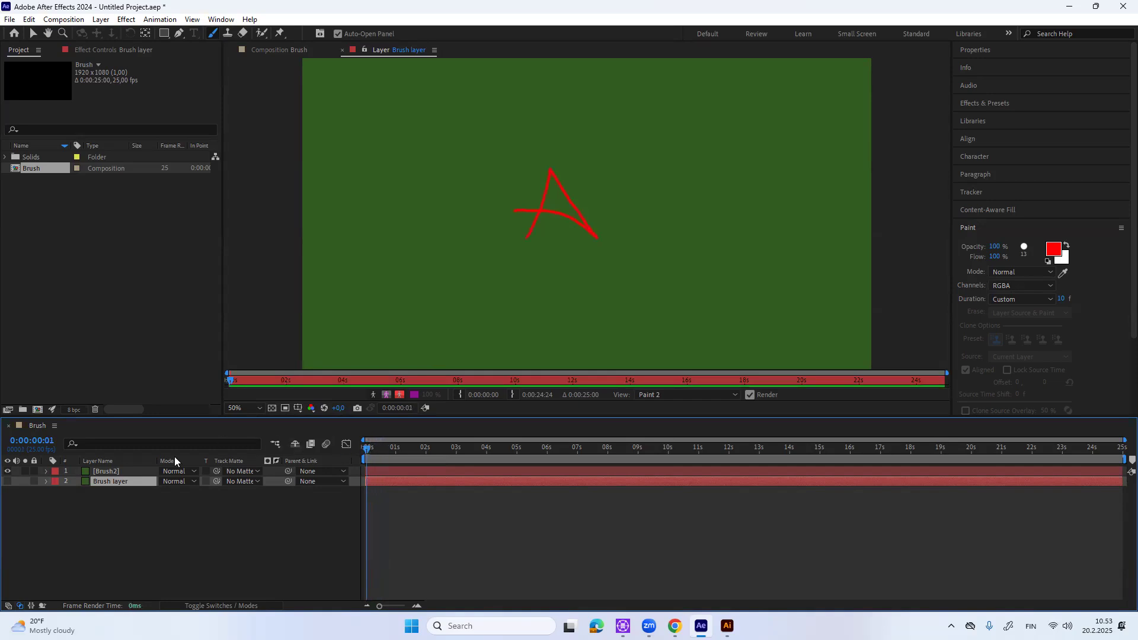
left_click(45, 472)
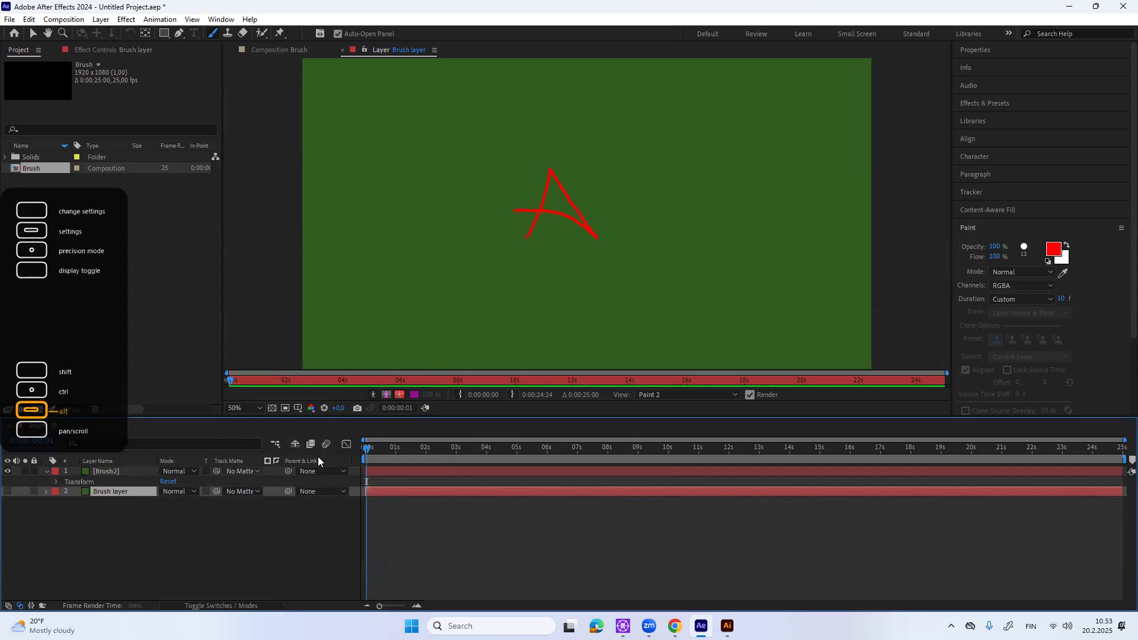
left_click(56, 481)
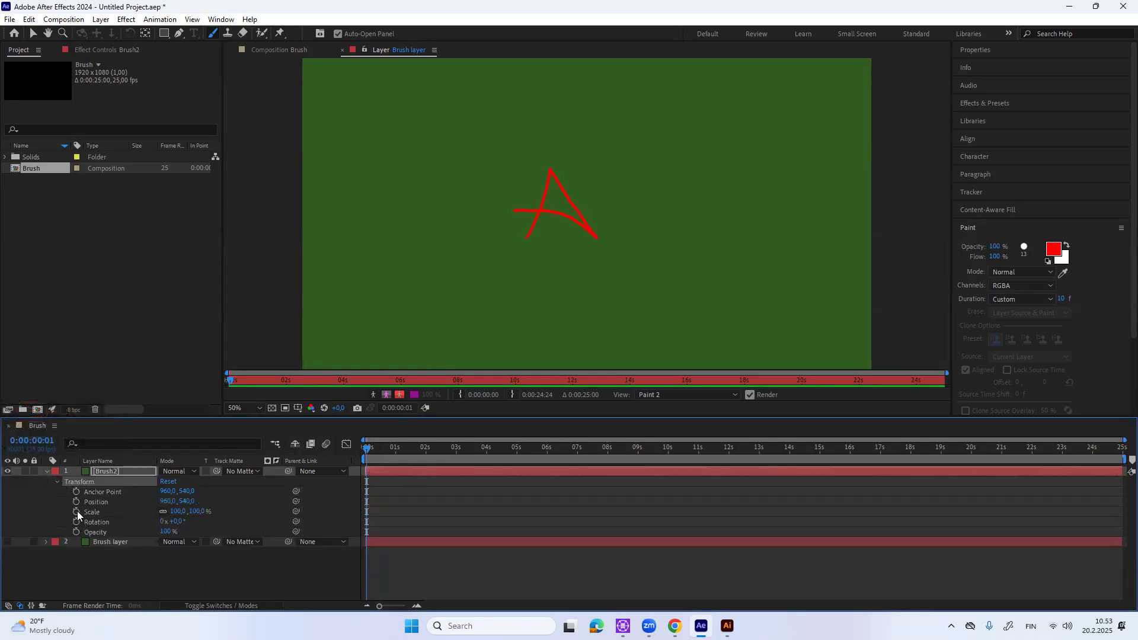
left_click(58, 480)
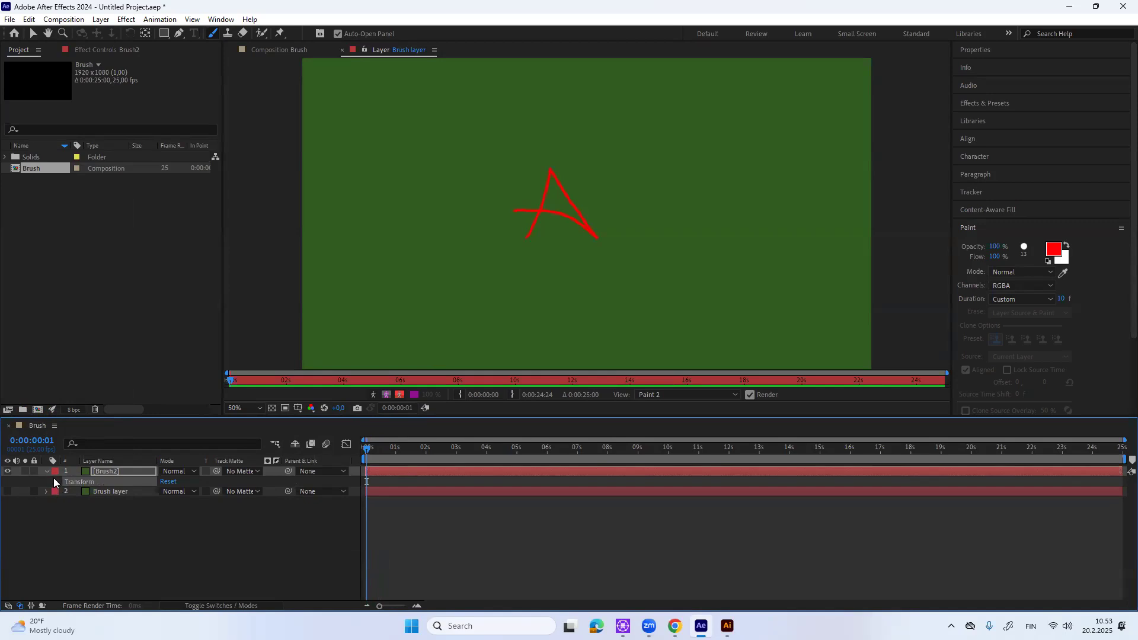
left_click(53, 481)
left_click(45, 468)
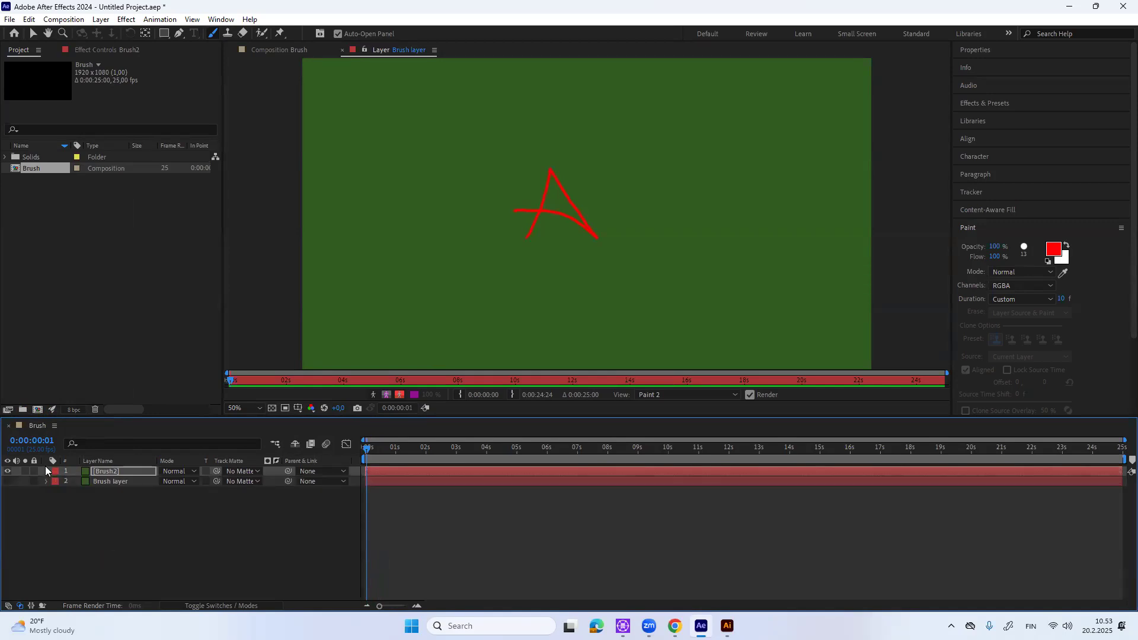
left_click(45, 466)
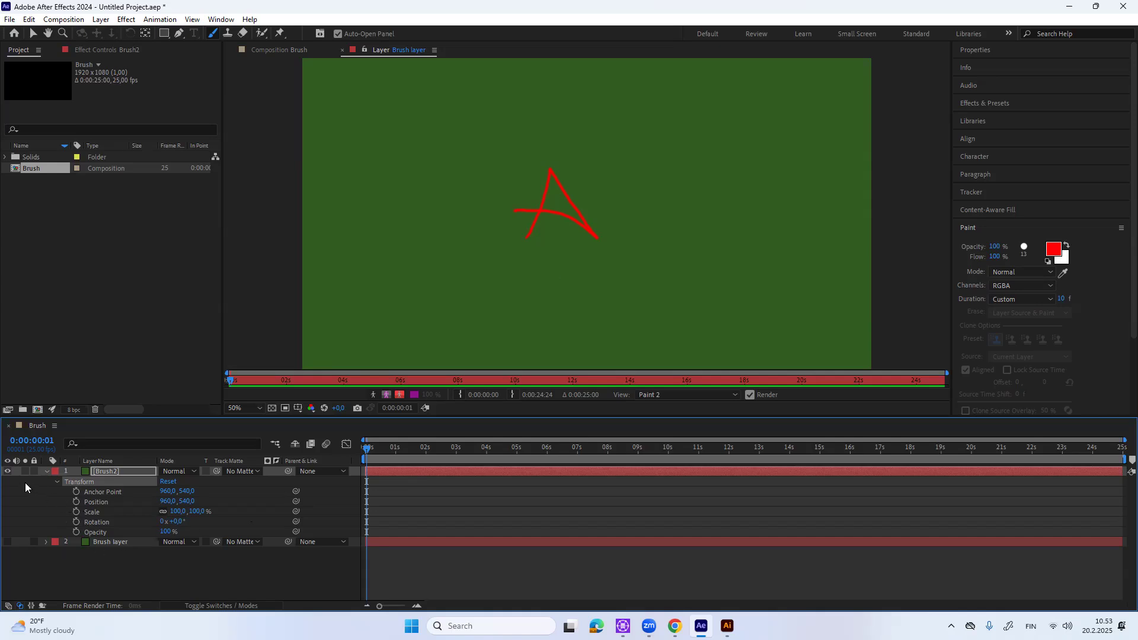
- Remove the red letter A from Brush layer and open Brush2 in the Layer view for painting
left_click(127, 542)
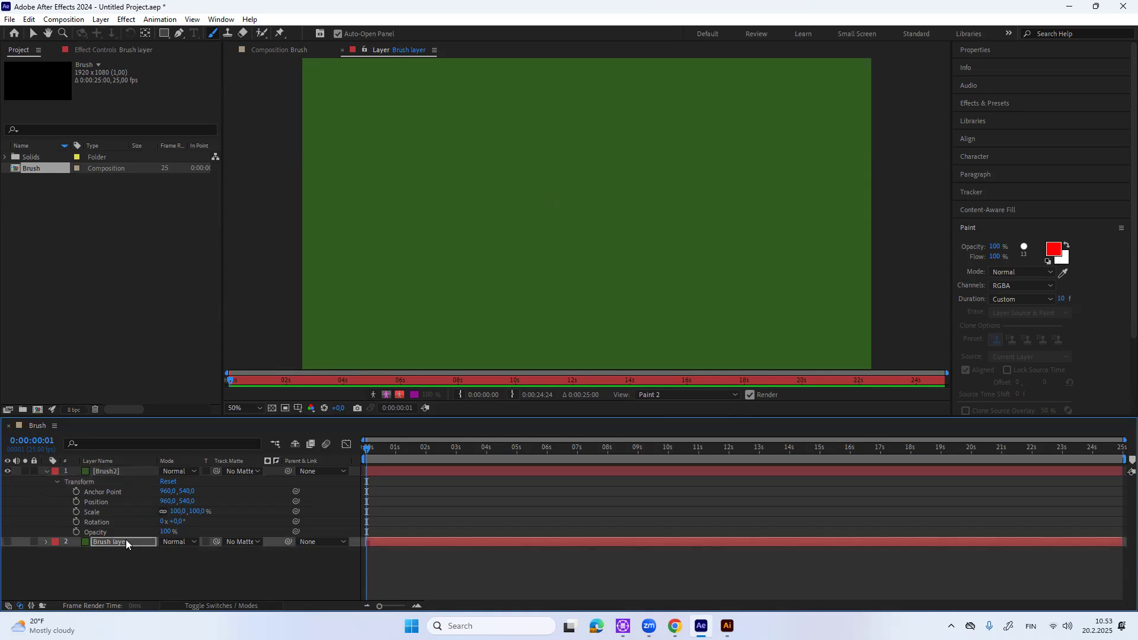
left_click(110, 471)
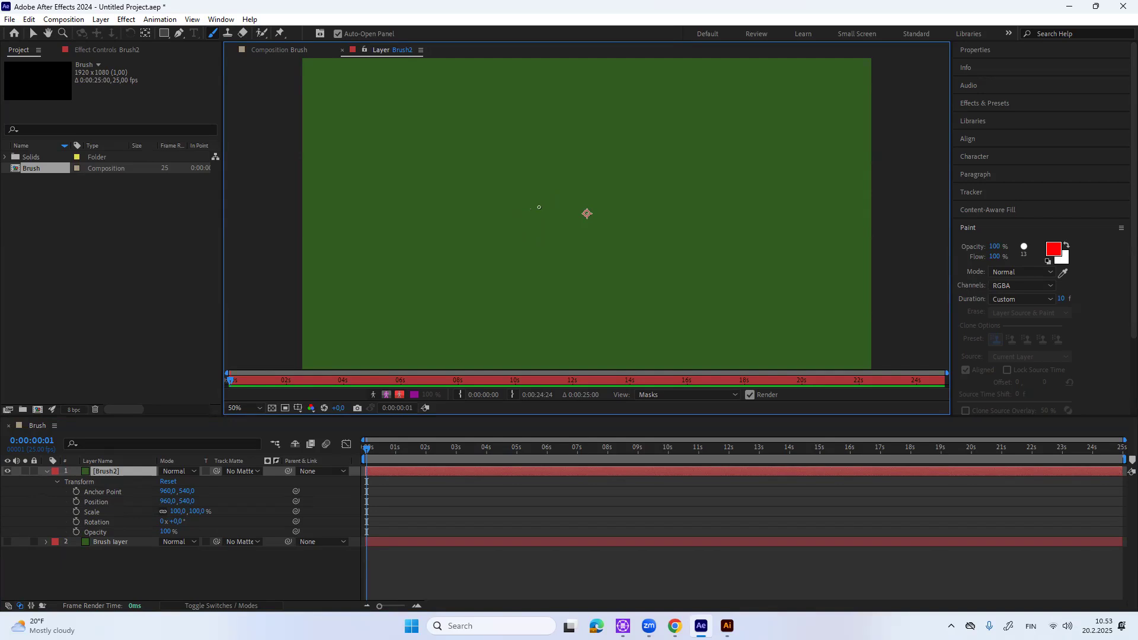
- Paint a red letter A near the middle of Brush2 and expand its Paint effect to list the strokes
mouse_move(531, 219)
left_mouse_down()
mouse_move(576, 146)
mouse_move(626, 219)
mouse_move(593, 181)
mouse_move(524, 185)
left_mouse_up()
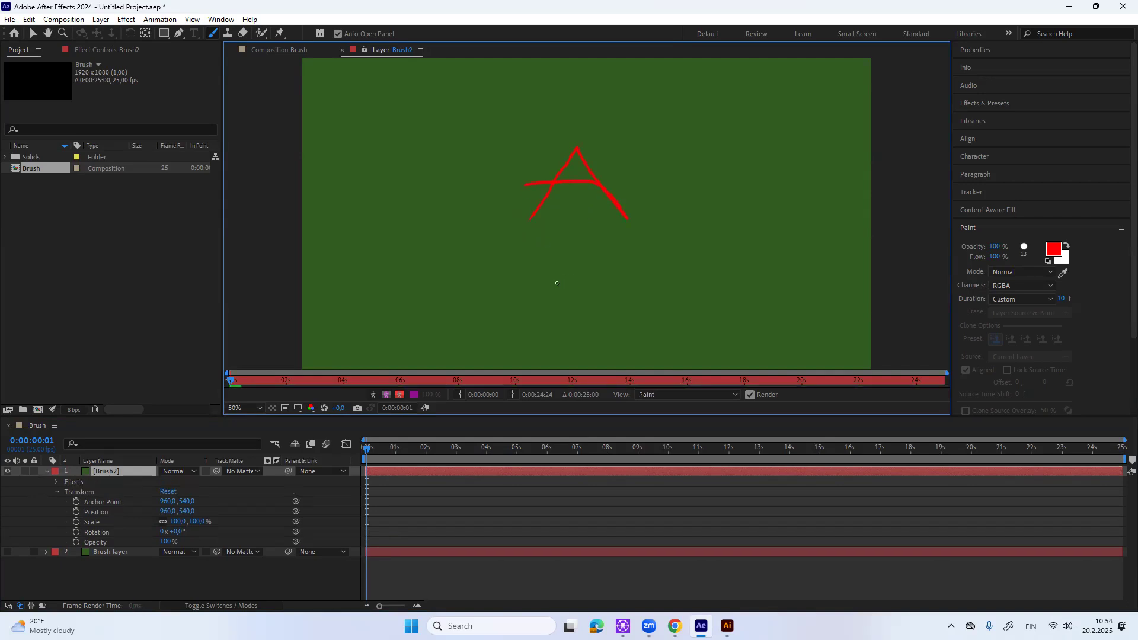
left_click(56, 491)
left_click(54, 478)
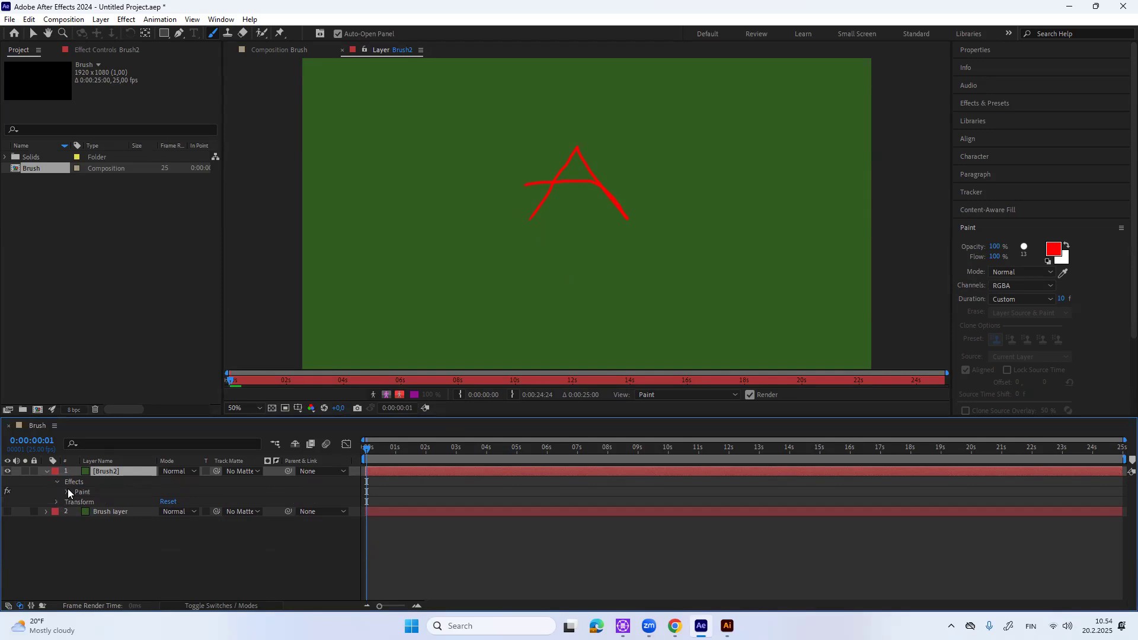
left_click(67, 492)
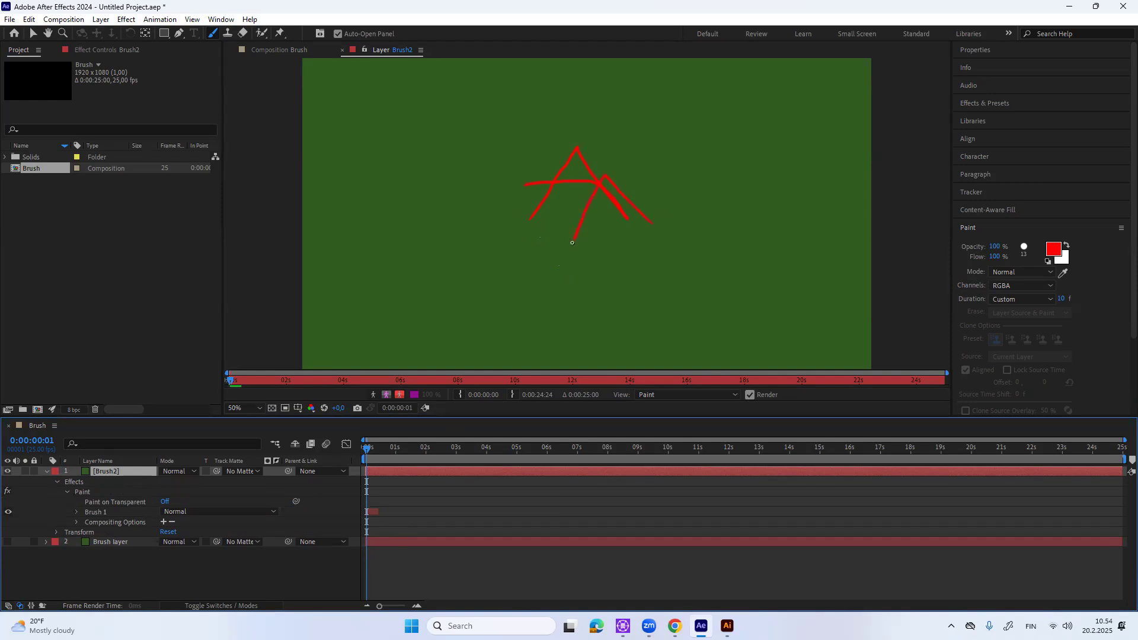
- Paint six more red letters A around the first one on Brush2, all at the same frame
left_click_drag(625, 191, 614, 192)
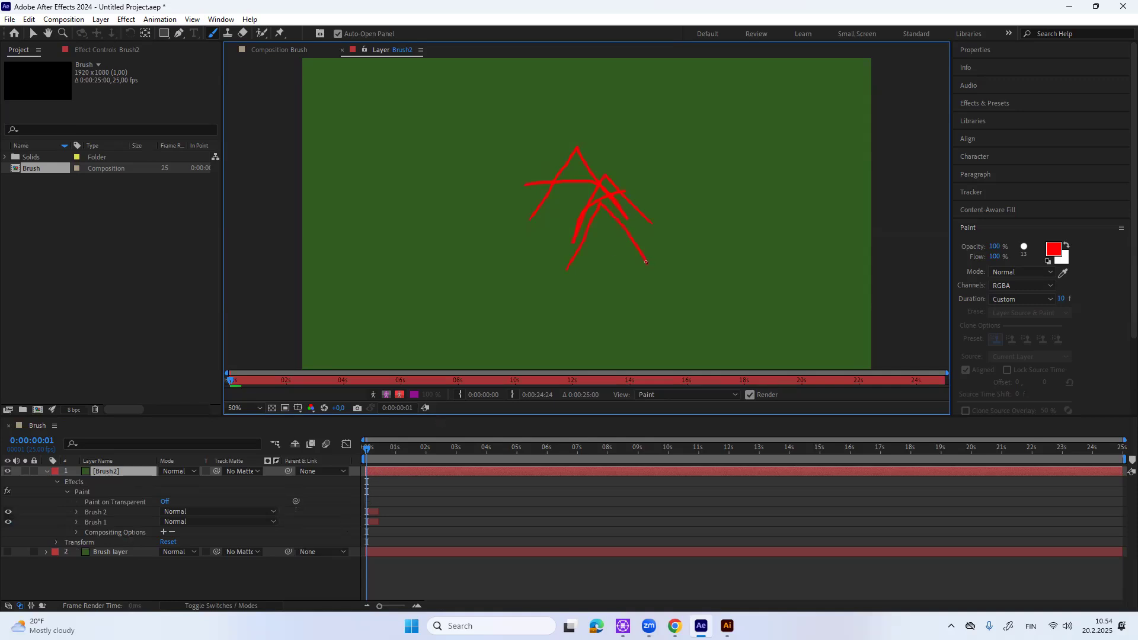
left_click_drag(547, 227, 507, 267)
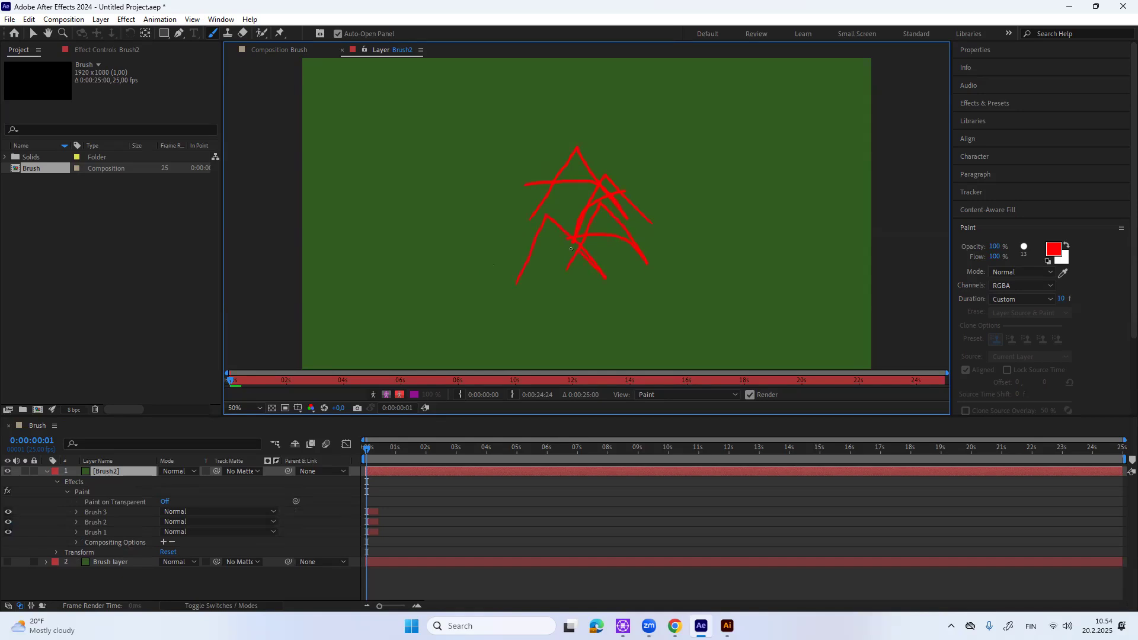
left_click_drag(513, 236, 458, 249)
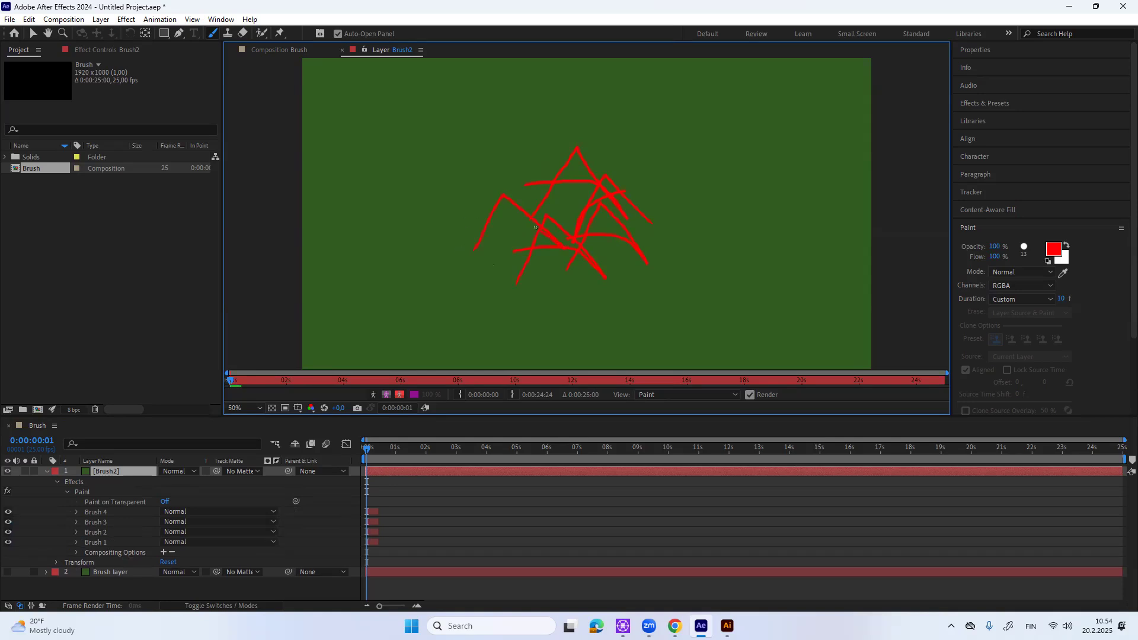
left_click_drag(453, 229, 499, 171)
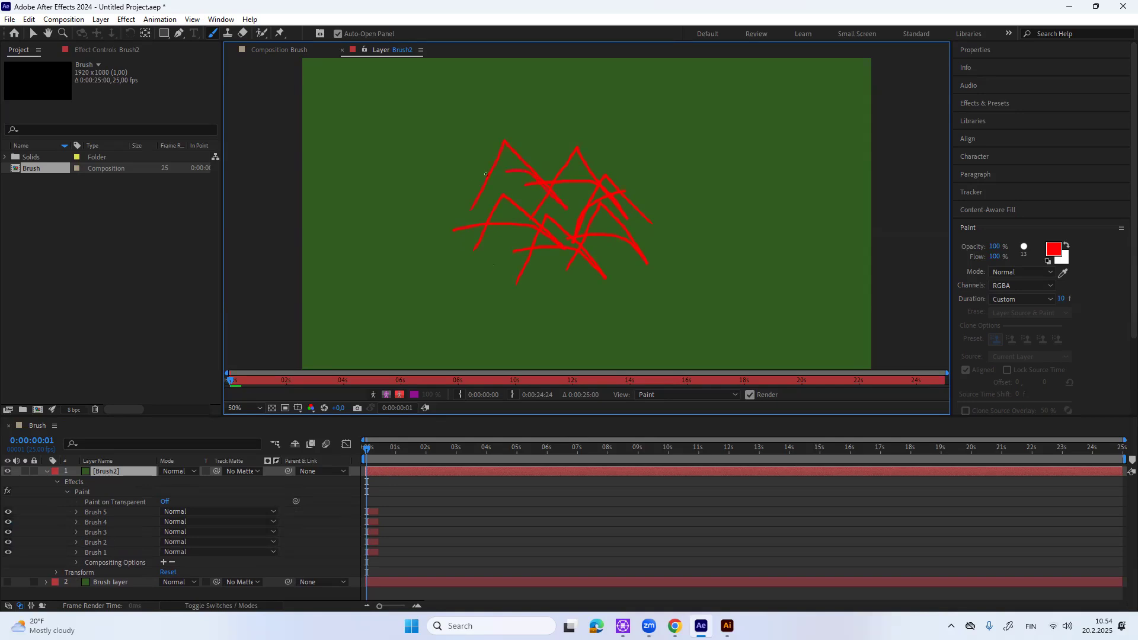
left_click_drag(461, 178, 538, 173)
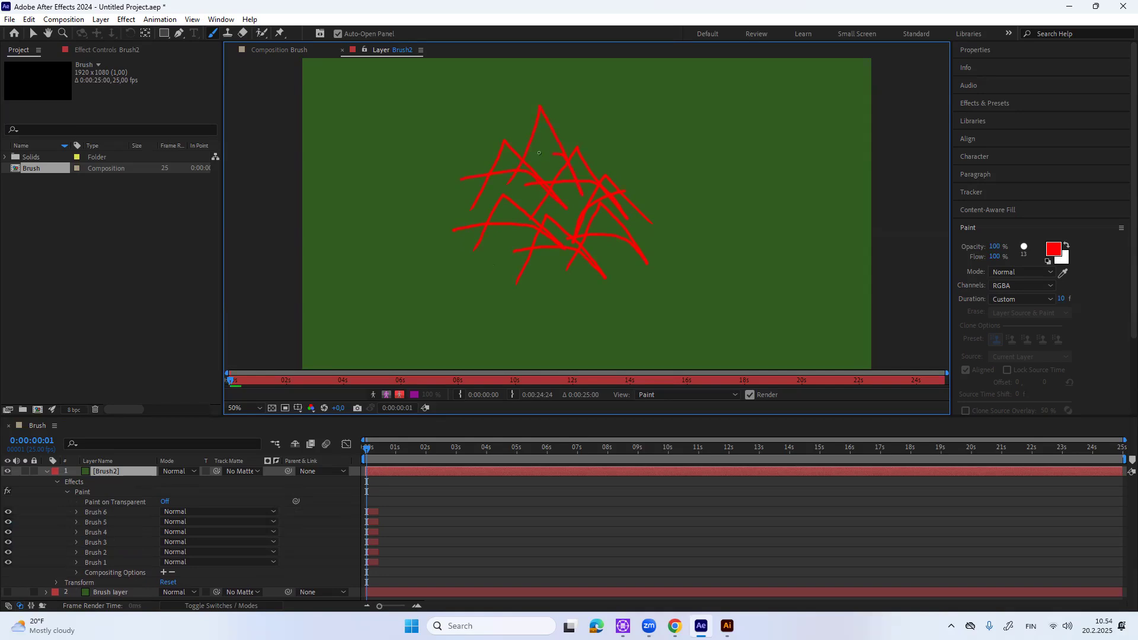
left_click(518, 150)
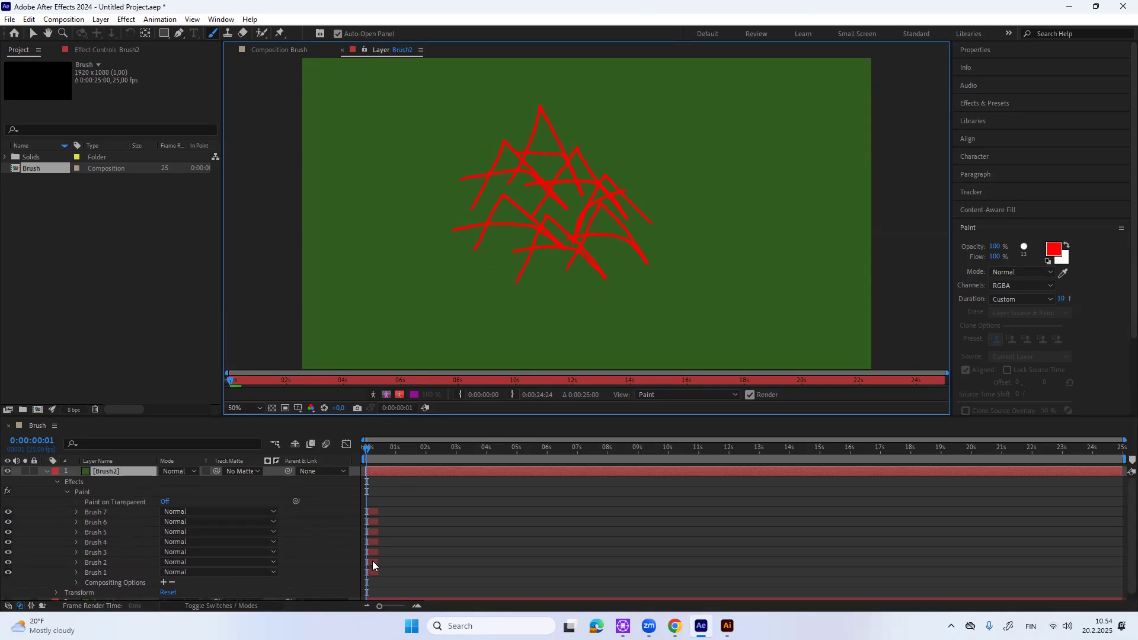
- Stagger the Brush 2 to Brush 7 stroke bars one after another in time and turn Paint on Transparent on
mouse_move(372, 561)
left_mouse_down()
mouse_move(394, 550)
mouse_move(376, 541)
mouse_move(406, 542)
left_mouse_up()
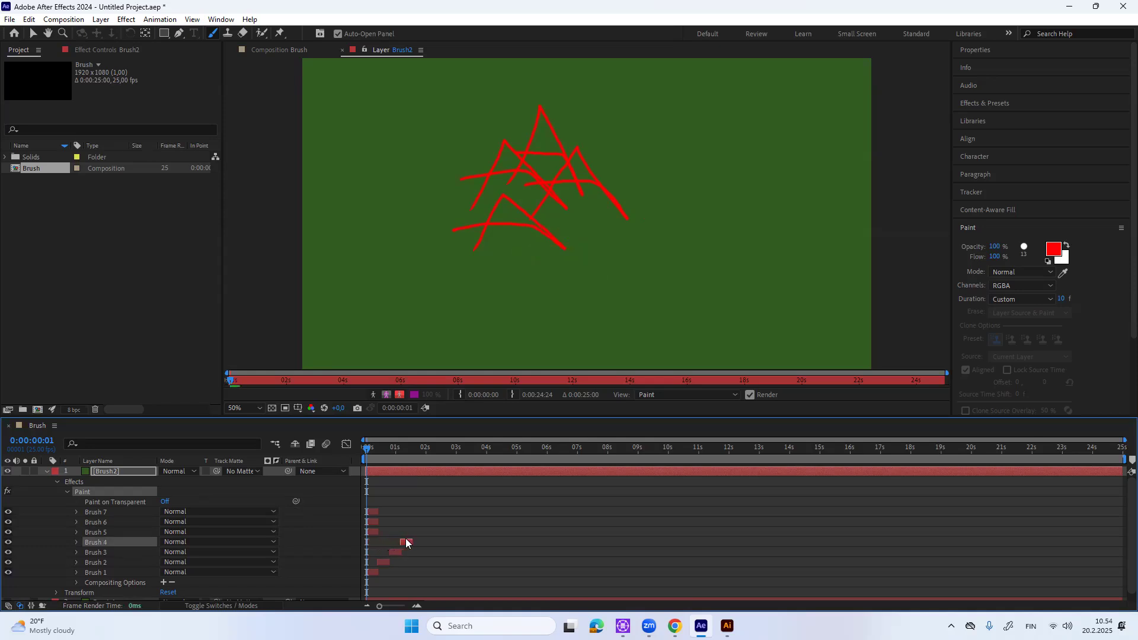
mouse_move(372, 530)
left_mouse_down()
mouse_move(430, 523)
mouse_move(421, 510)
mouse_move(440, 517)
left_mouse_up()
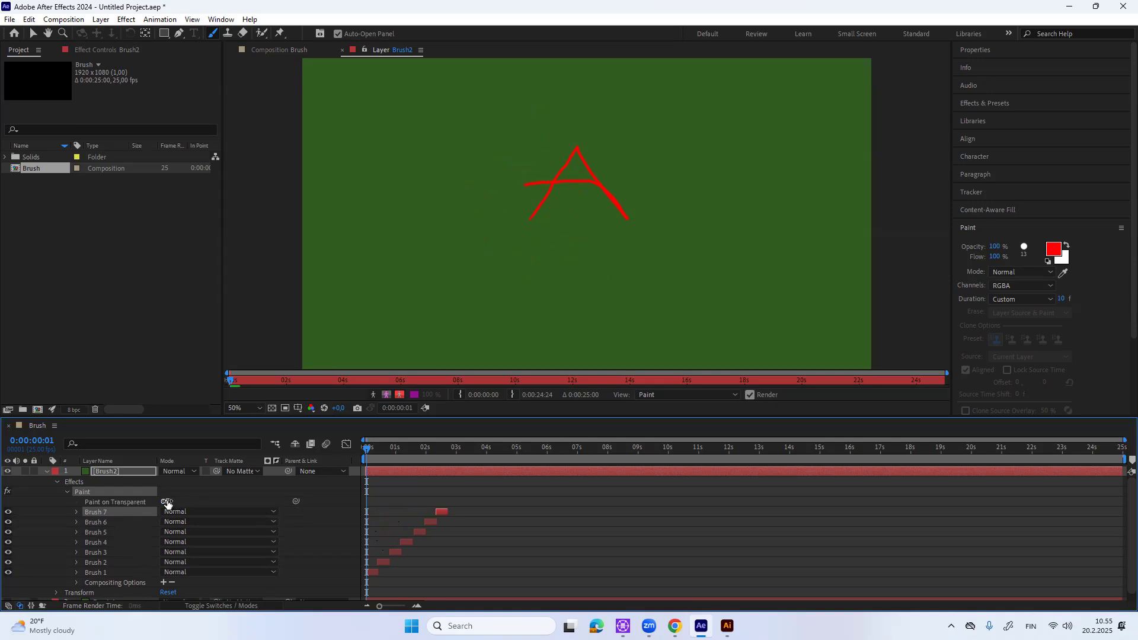
left_click(165, 502)
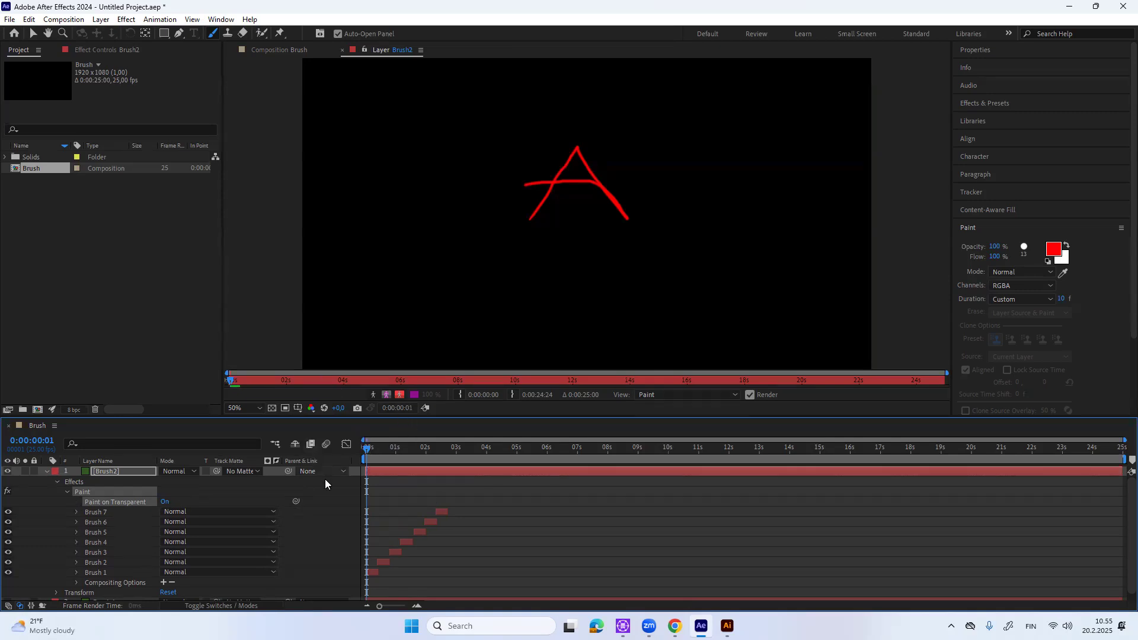
- Play the staggered letter animation in the Layer and Composition views and scrub back to 0:00:00:08
key("space")
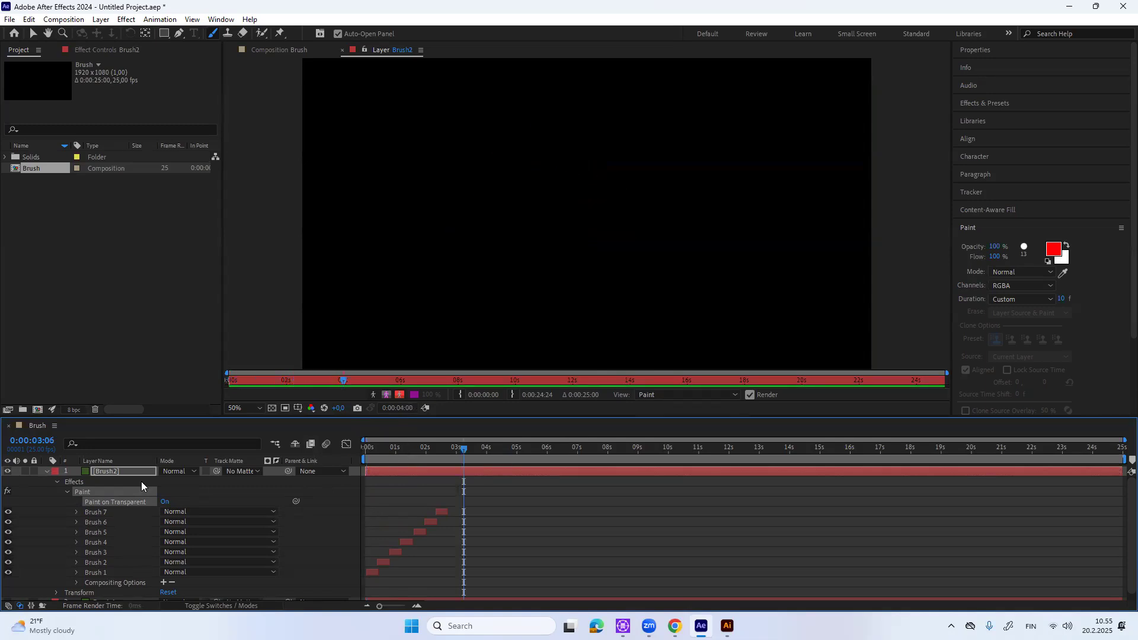
left_click(460, 451)
left_click_drag(444, 450, 347, 464)
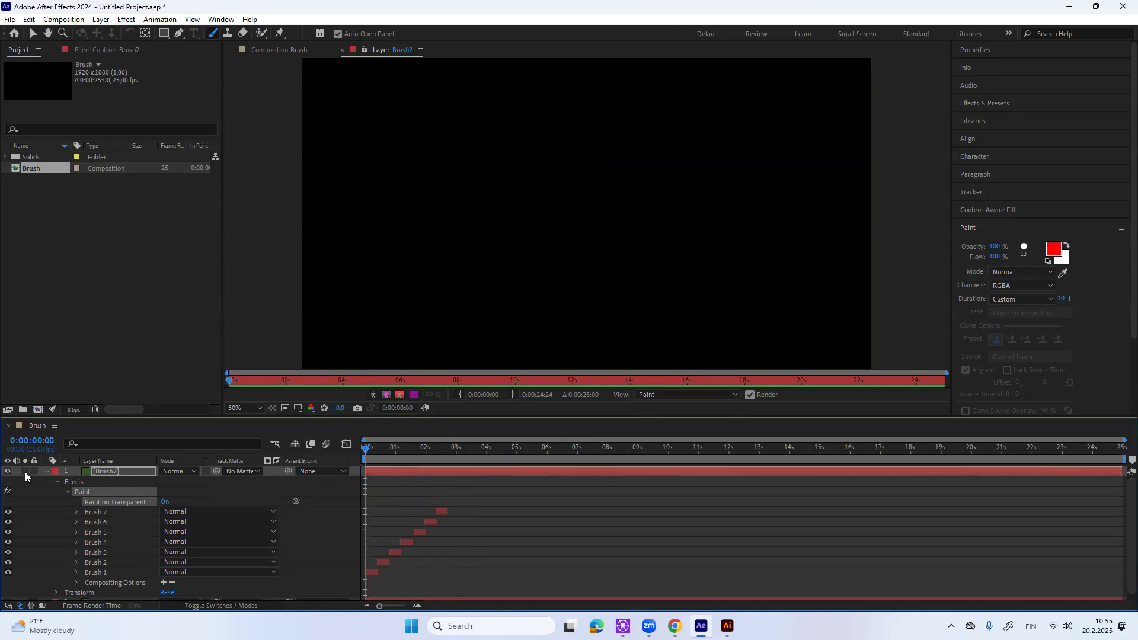
left_click(295, 51)
key("space")
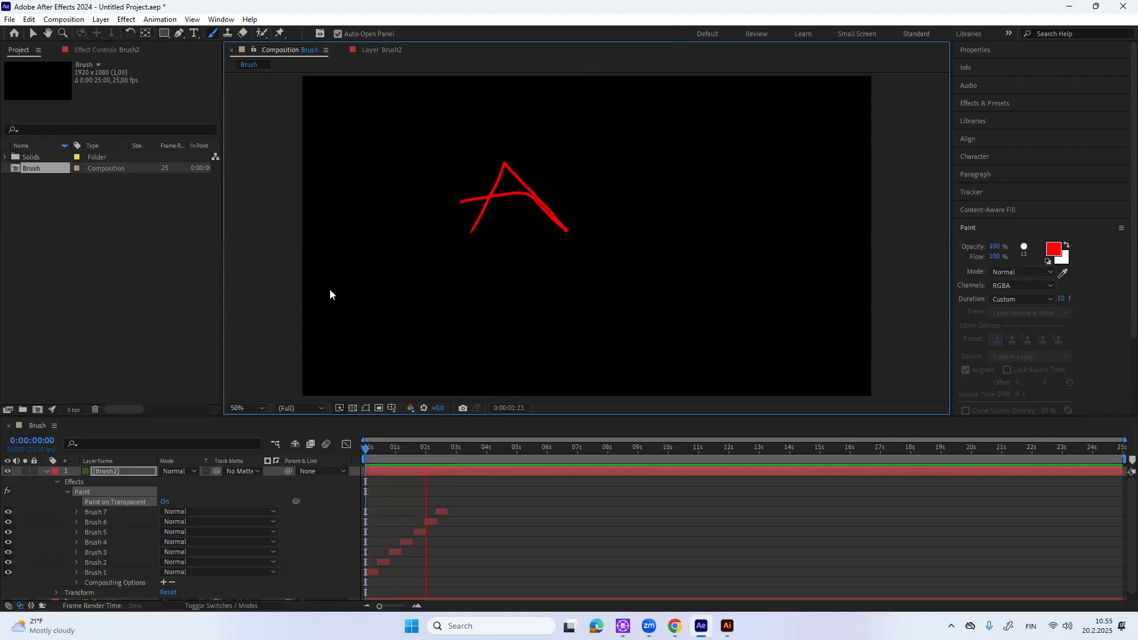
key("space")
mouse_move(481, 451)
left_mouse_down()
mouse_move(349, 474)
mouse_move(455, 454)
mouse_move(360, 467)
left_mouse_up()
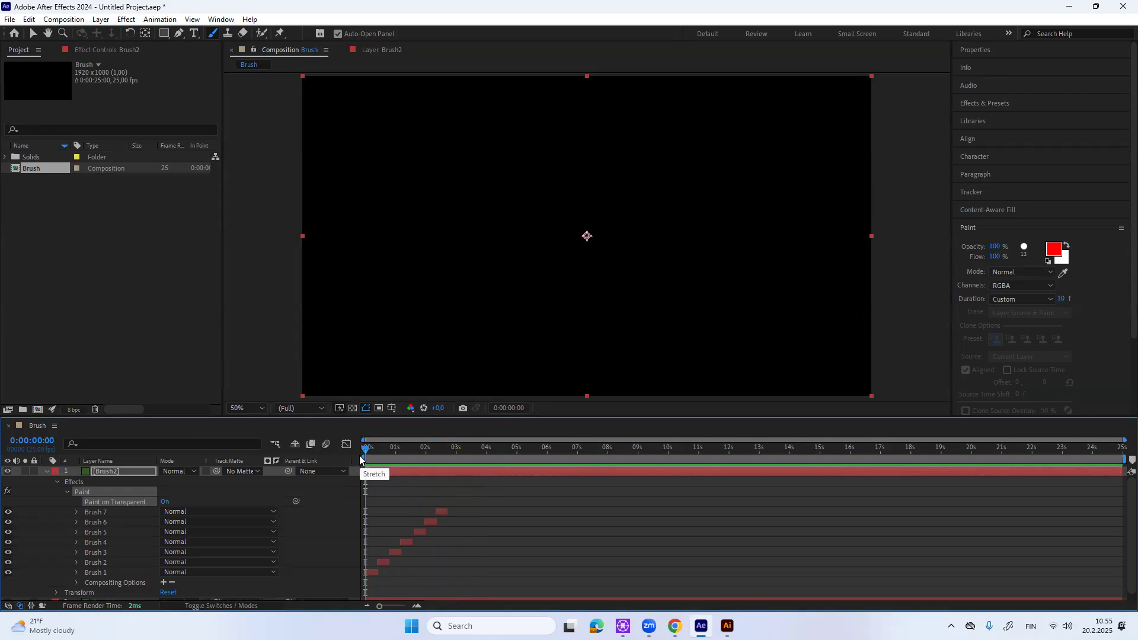
key("space")
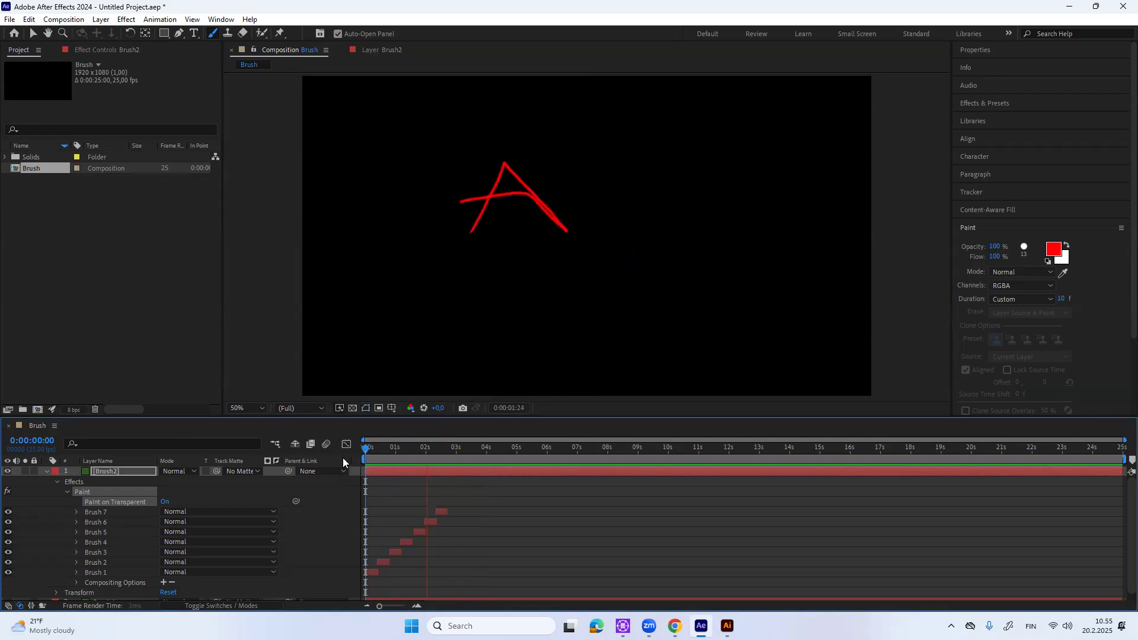
key("space")
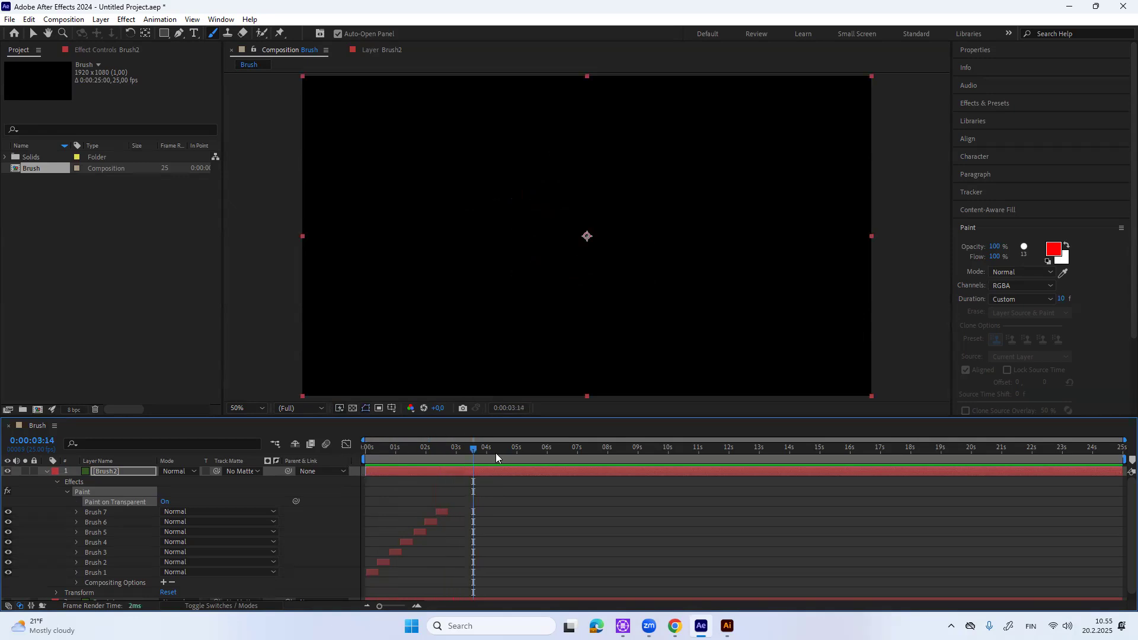
mouse_move(472, 452)
left_mouse_down()
mouse_move(322, 493)
mouse_move(448, 457)
mouse_move(398, 475)
mouse_move(417, 474)
left_mouse_up()
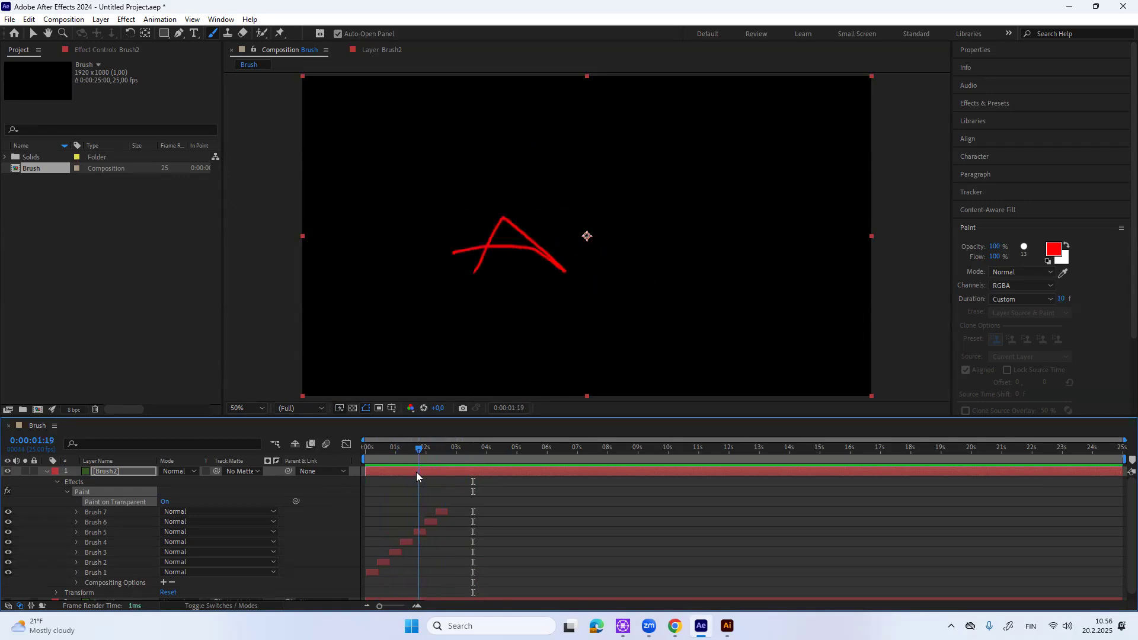
mouse_move(416, 472)
left_mouse_down()
mouse_move(446, 463)
mouse_move(352, 500)
mouse_move(446, 473)
mouse_move(372, 495)
left_mouse_up()
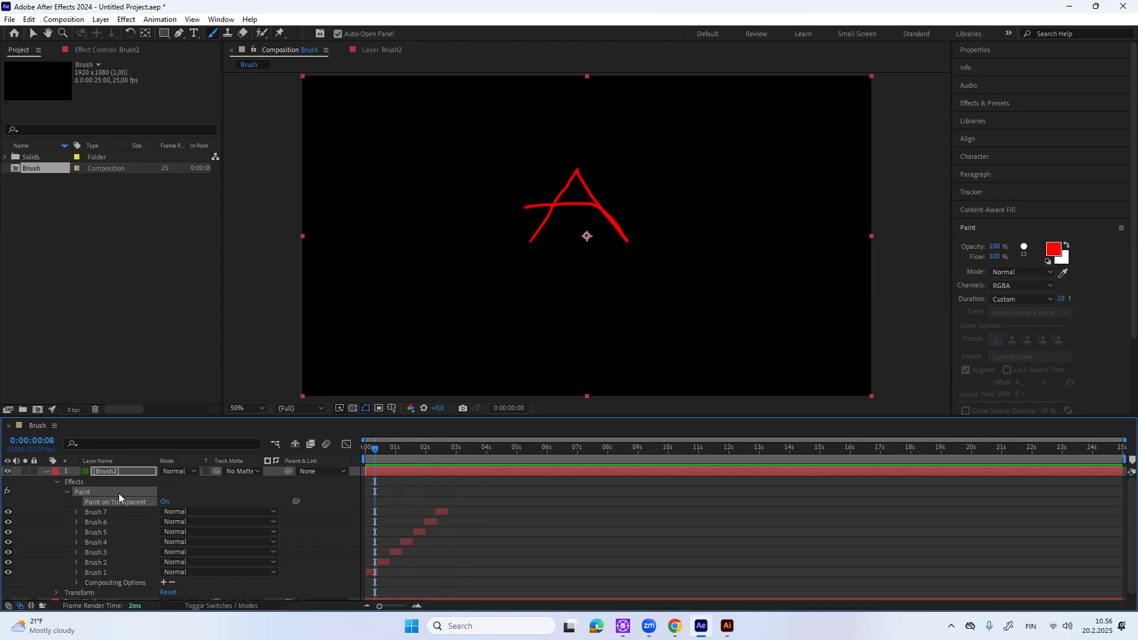
- Delete the Paint effect from Brush2 and set the brush foreground color to light blue 91EEFF
key("Delete")
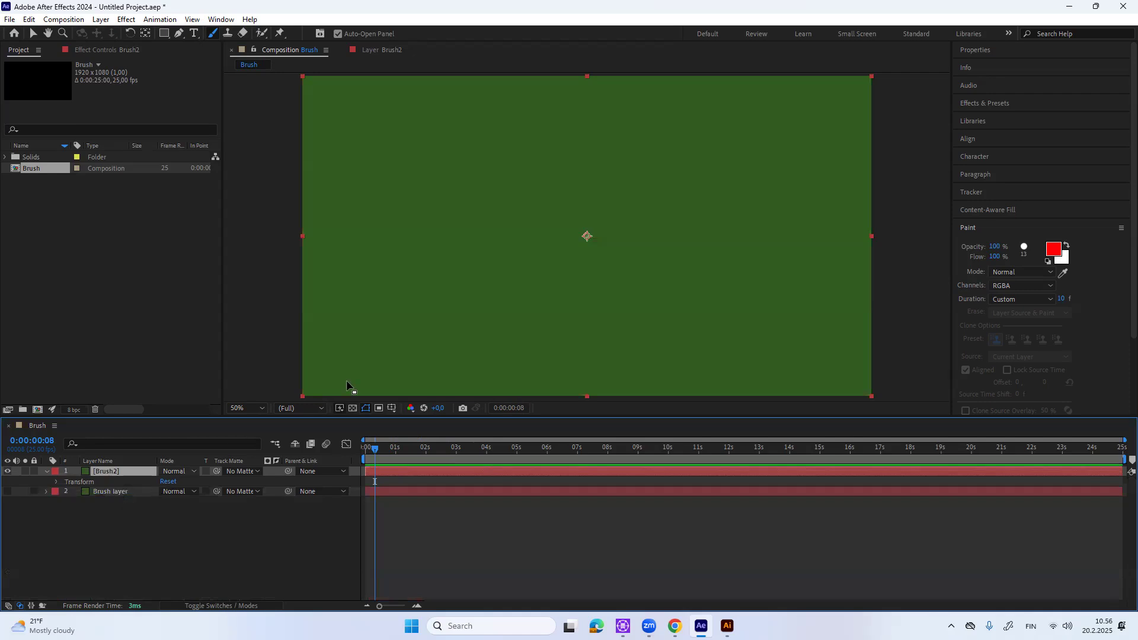
left_click(1054, 249)
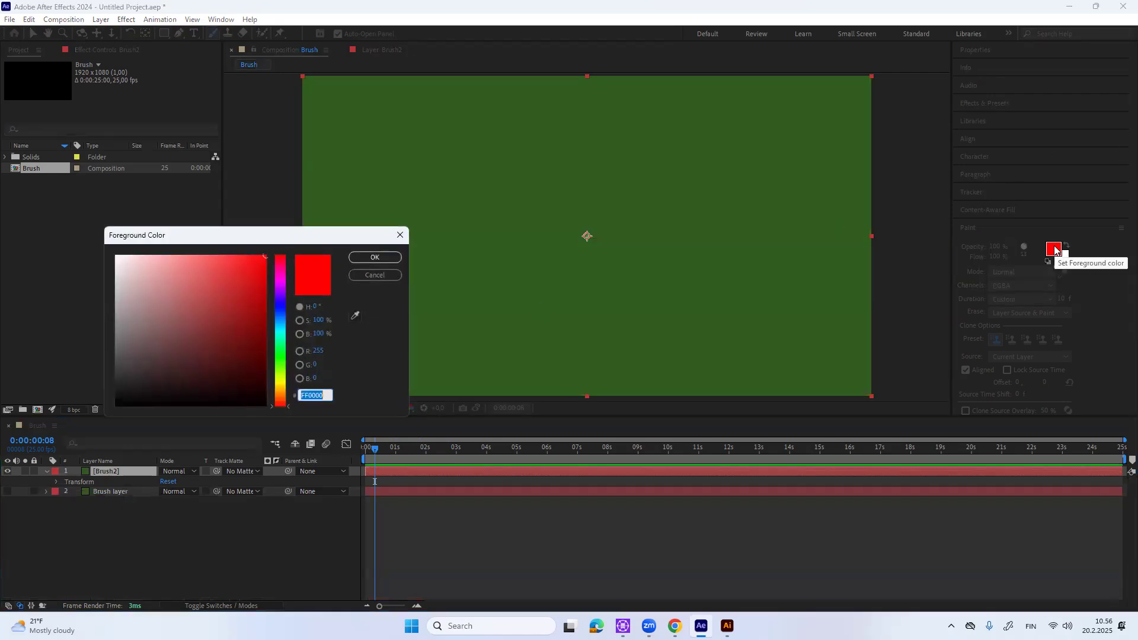
left_click(282, 327)
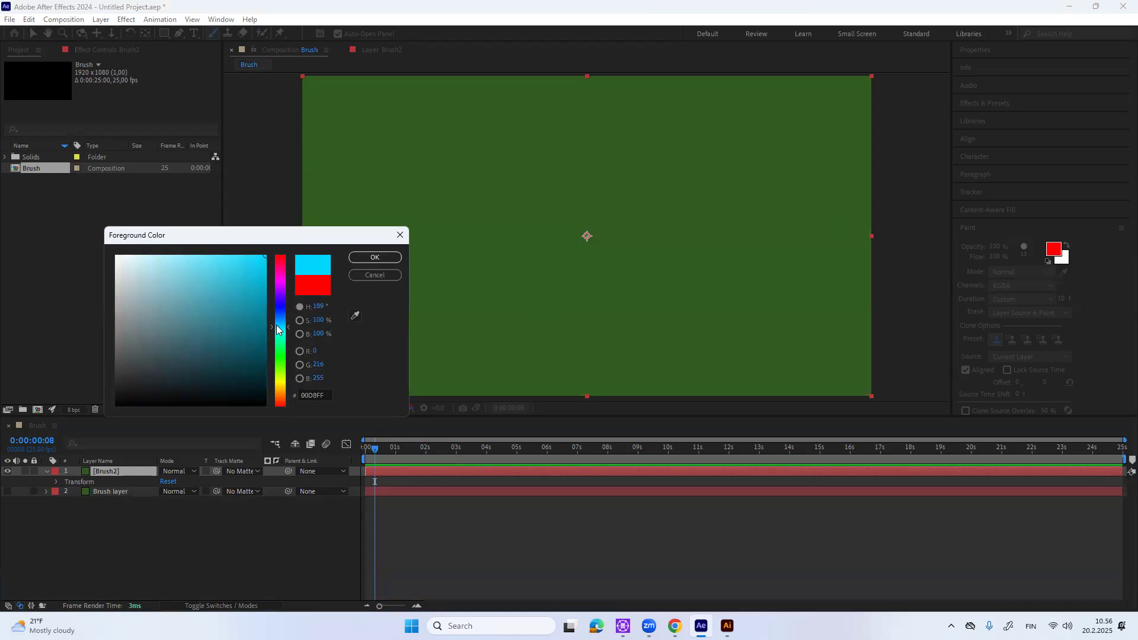
left_click(183, 261)
left_click_drag(183, 262, 181, 256)
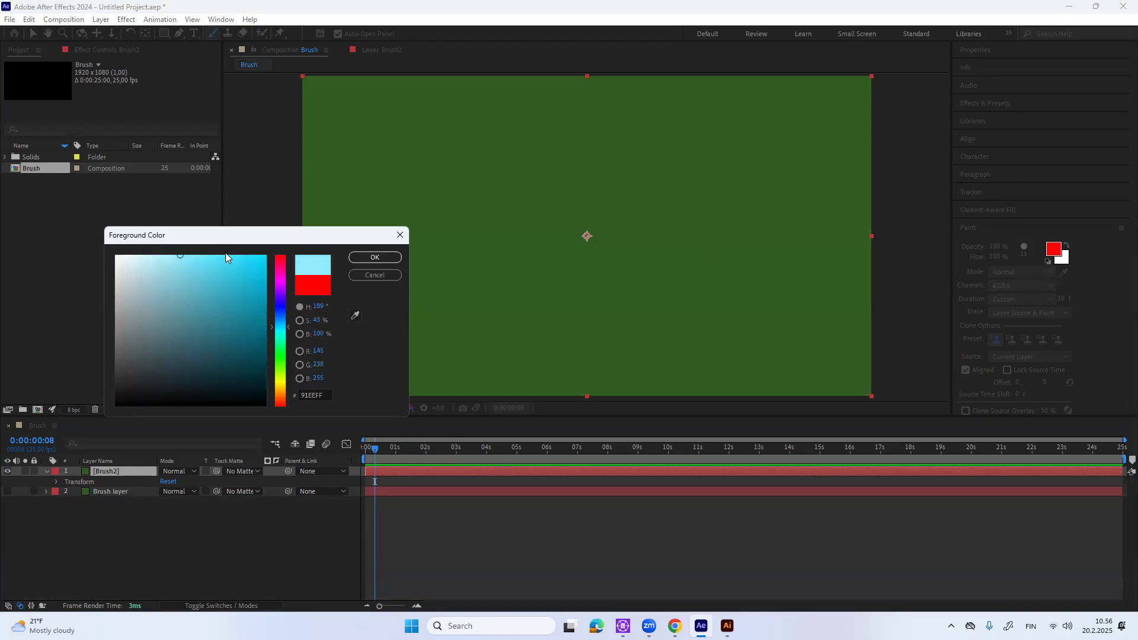
left_click(385, 257)
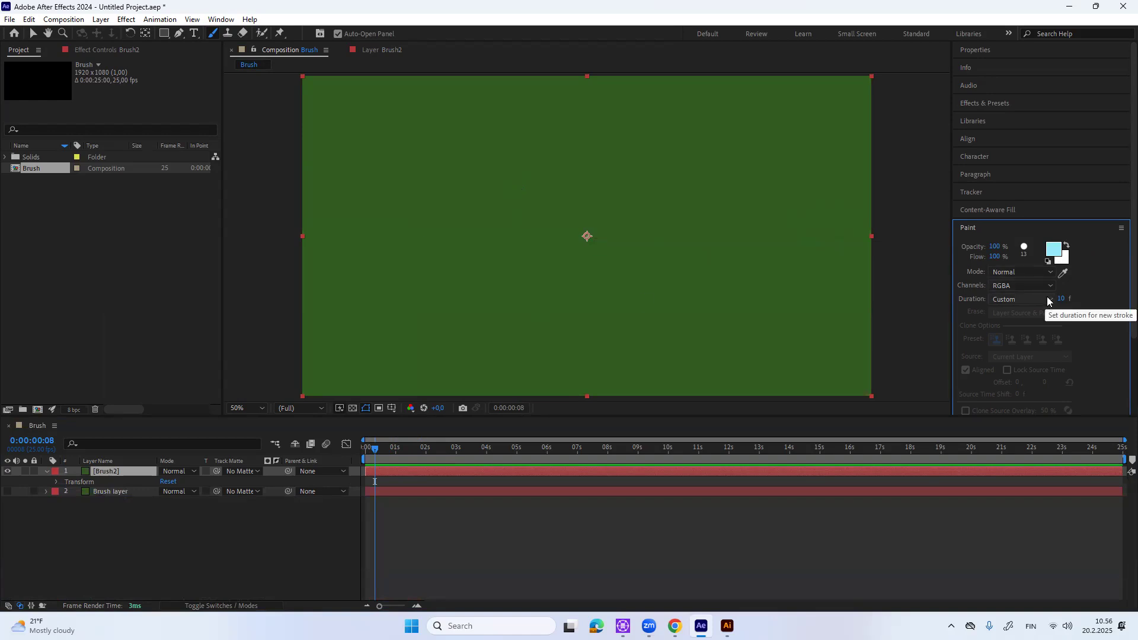
- Set the brush duration to Write On and paint the word Hello as one cursive stroke on Brush2 at 0:00:00:04
left_click(1049, 273)
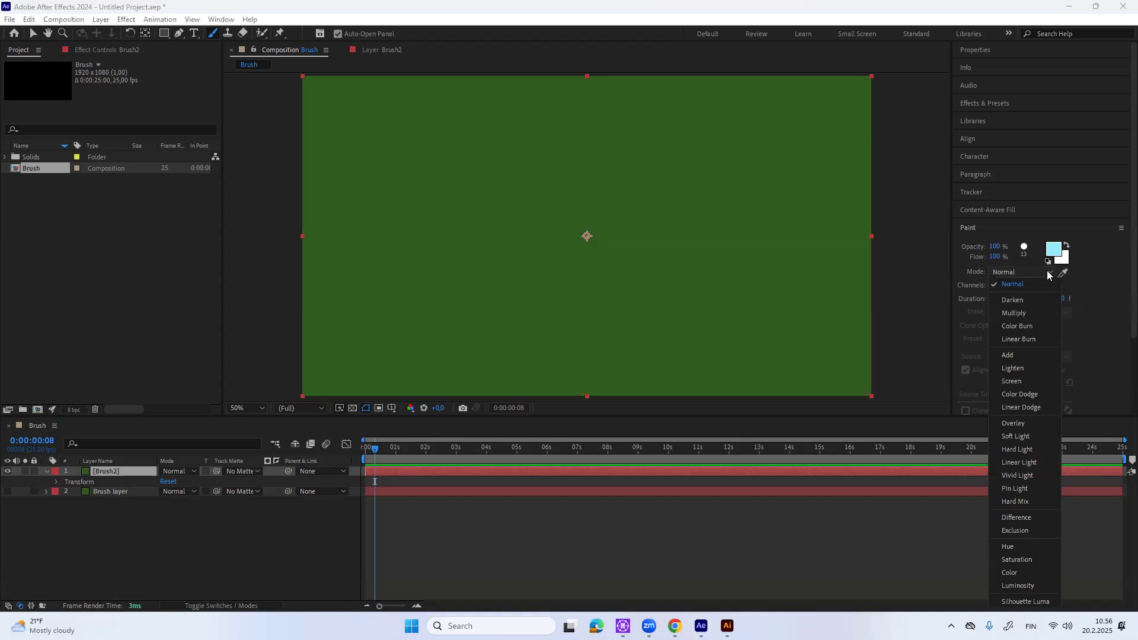
left_click(1049, 274)
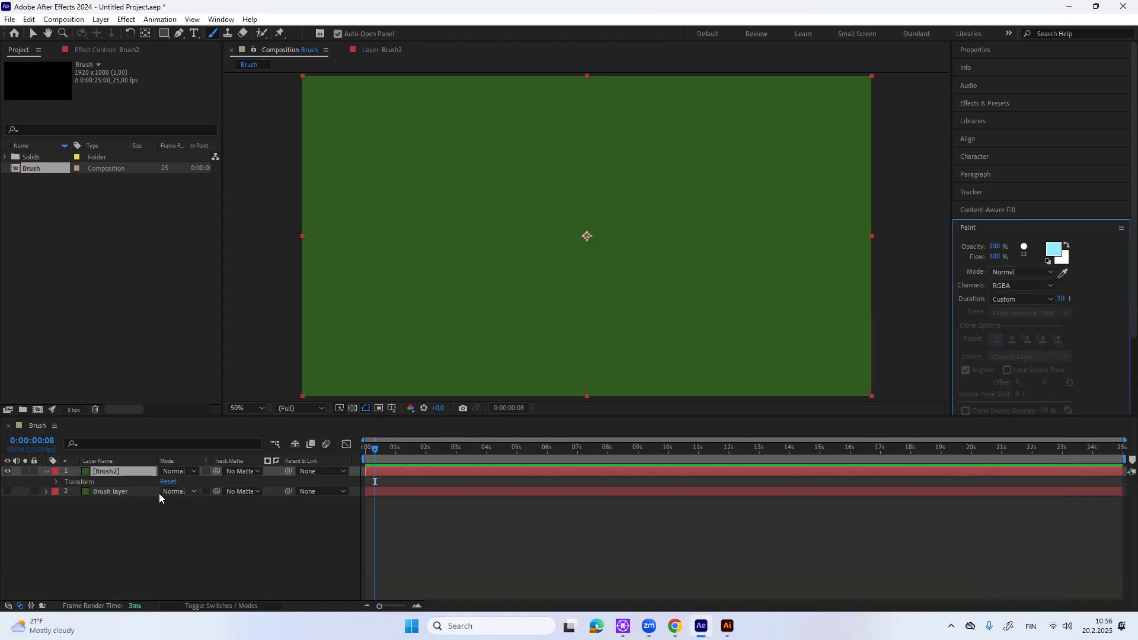
double_click(122, 467)
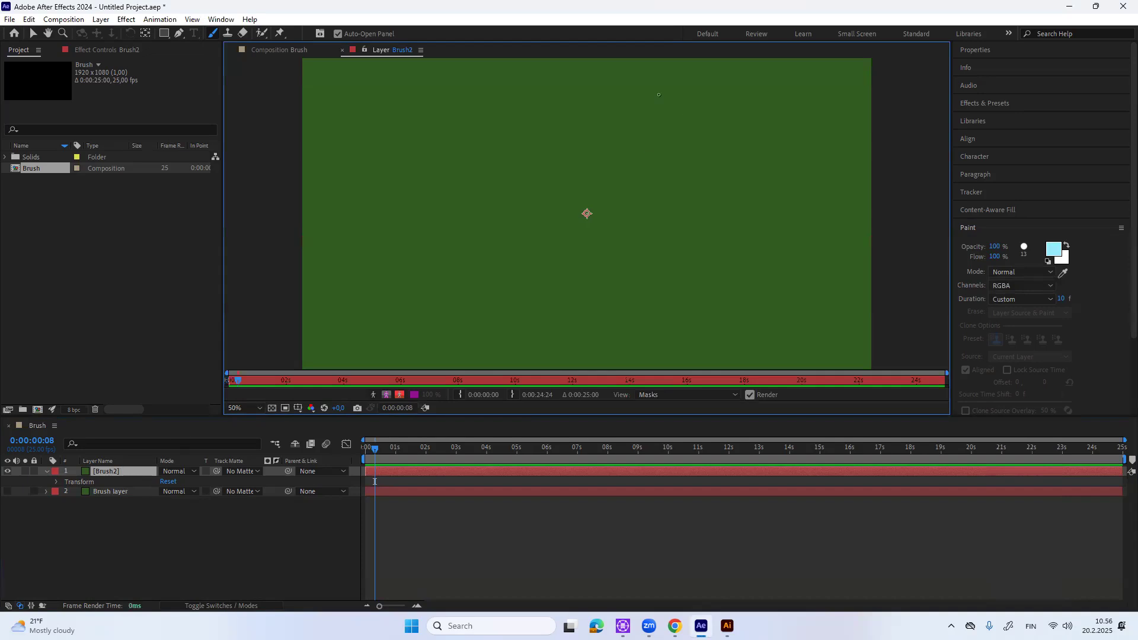
left_click(1048, 297)
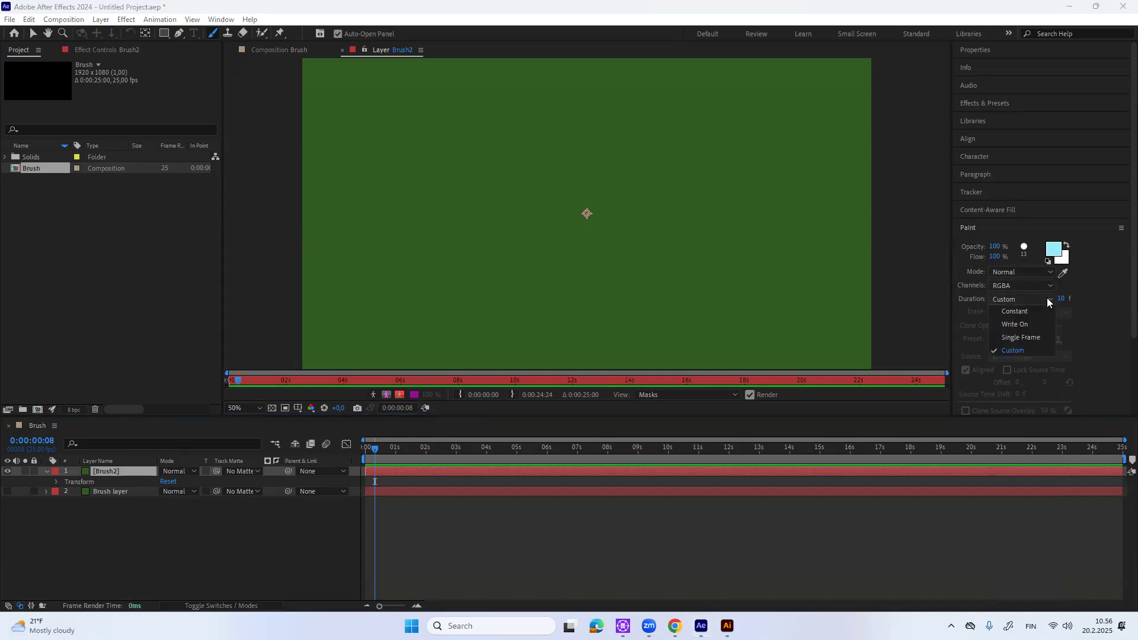
left_click(1028, 327)
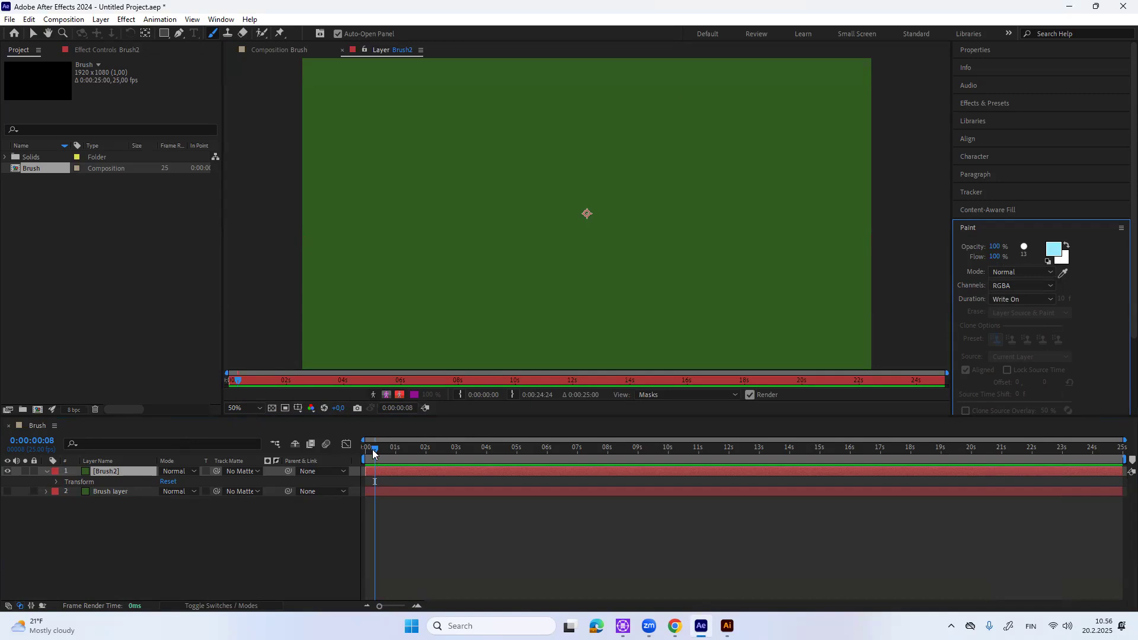
mouse_move(373, 450)
left_mouse_down()
mouse_move(354, 460)
mouse_move(369, 453)
left_mouse_up()
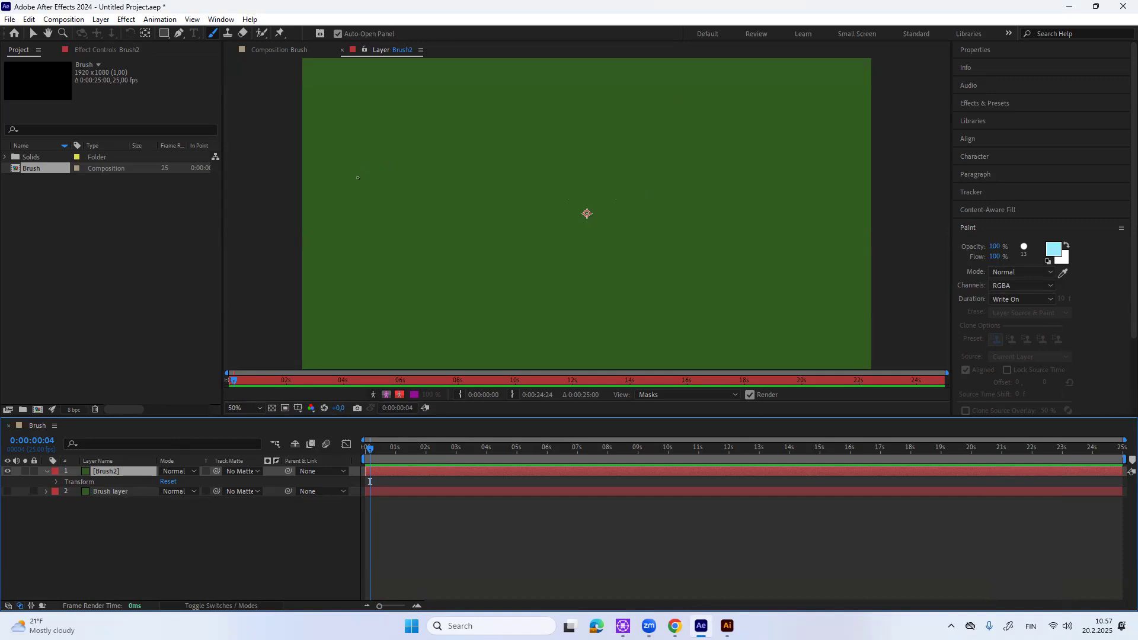
mouse_move(352, 159)
left_mouse_down()
mouse_move(401, 92)
mouse_move(392, 274)
mouse_move(351, 312)
mouse_move(338, 287)
mouse_move(355, 254)
mouse_move(440, 182)
mouse_move(466, 136)
mouse_move(467, 89)
mouse_move(445, 169)
mouse_move(444, 254)
mouse_move(456, 274)
mouse_move(482, 274)
mouse_move(504, 226)
mouse_move(490, 220)
mouse_move(487, 262)
mouse_move(502, 276)
mouse_move(562, 222)
mouse_move(582, 166)
mouse_move(581, 89)
mouse_move(560, 159)
mouse_move(563, 269)
mouse_move(610, 253)
mouse_move(644, 200)
mouse_move(668, 87)
mouse_move(638, 182)
mouse_move(644, 264)
mouse_move(689, 258)
mouse_move(754, 217)
mouse_move(720, 238)
mouse_move(715, 256)
mouse_move(754, 272)
mouse_move(764, 226)
mouse_move(748, 219)
mouse_move(766, 241)
mouse_move(825, 227)
left_mouse_up()
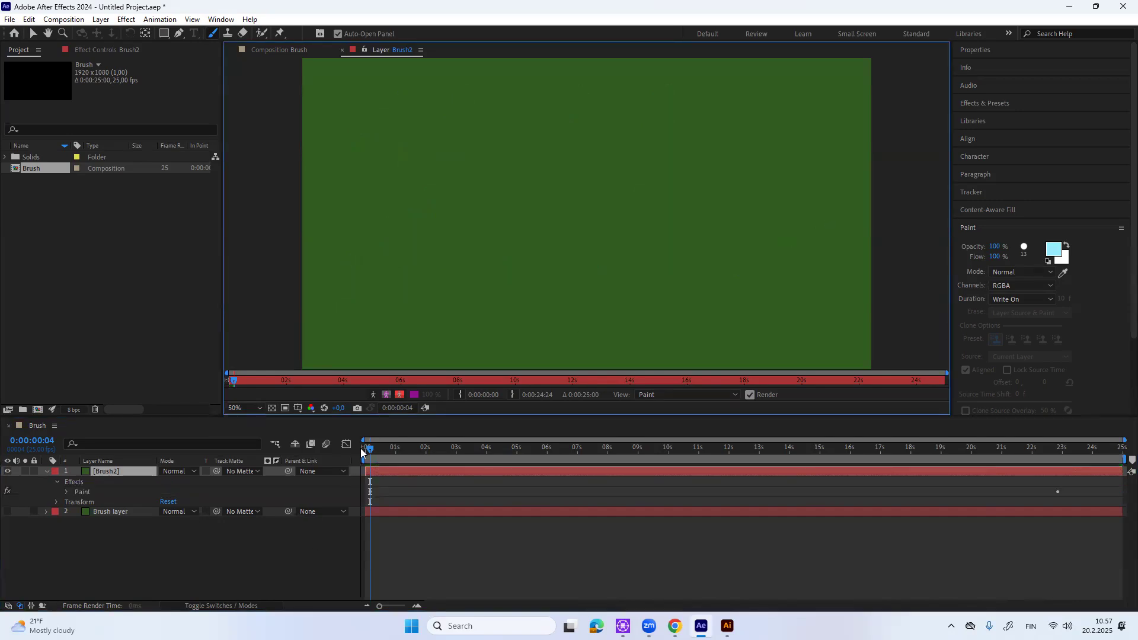
- Play the handwriting animation from the start in the Layer view
mouse_move(369, 449)
left_mouse_down()
mouse_move(982, 483)
mouse_move(352, 524)
left_mouse_up()
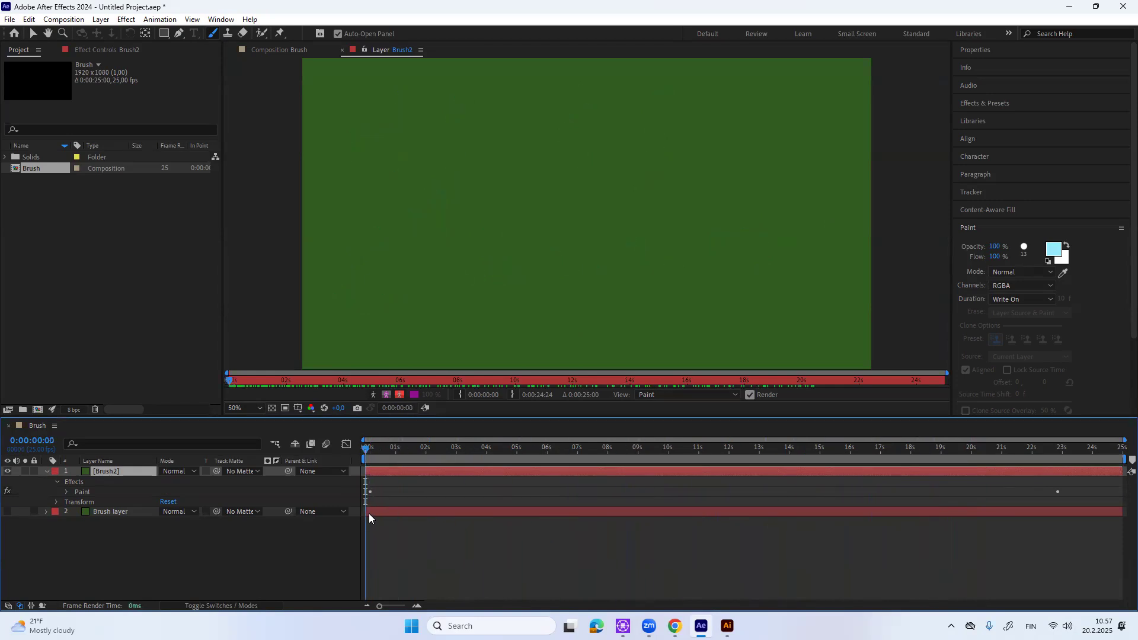
key("space")
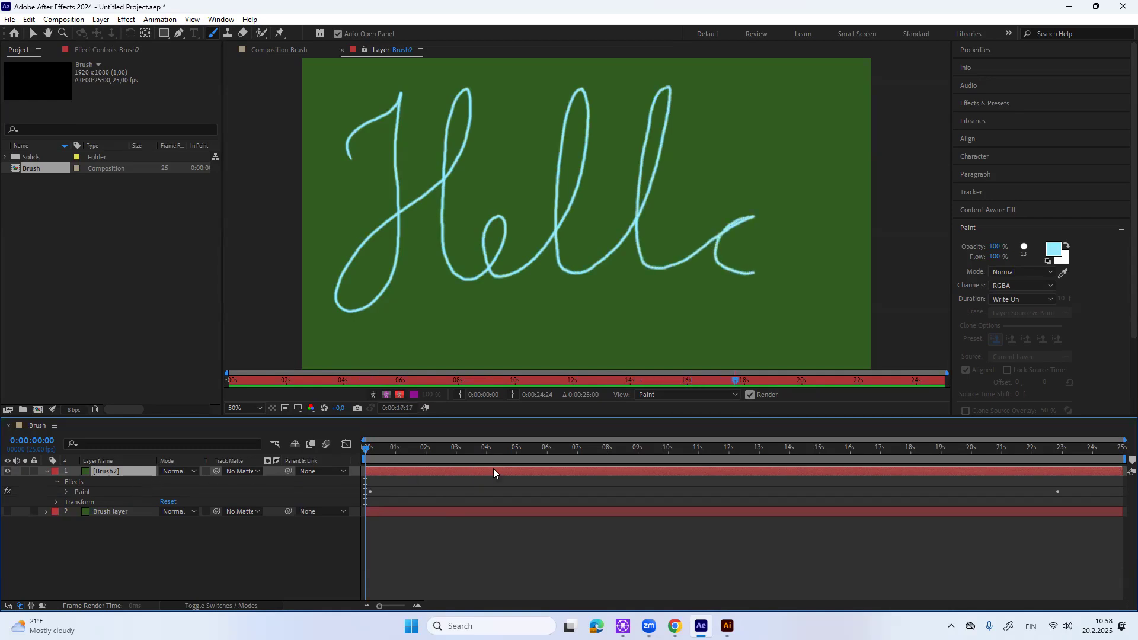
key("space")
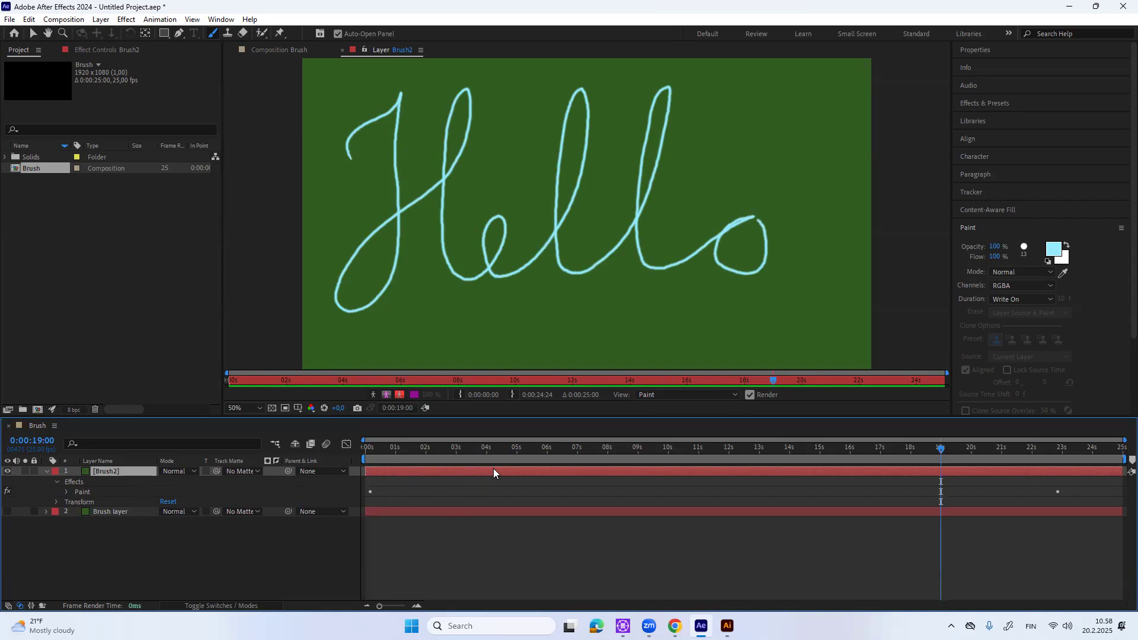
- Turn Paint on Transparent on and move Brush 1's last End keyframe to about 5 seconds
left_click(66, 491)
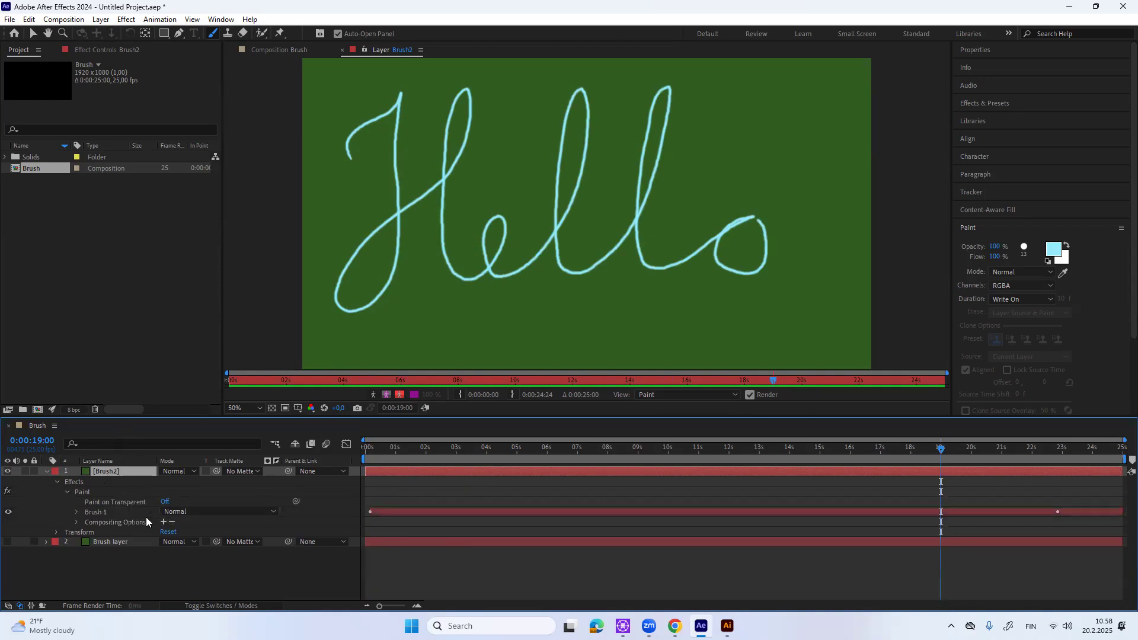
left_click(162, 503)
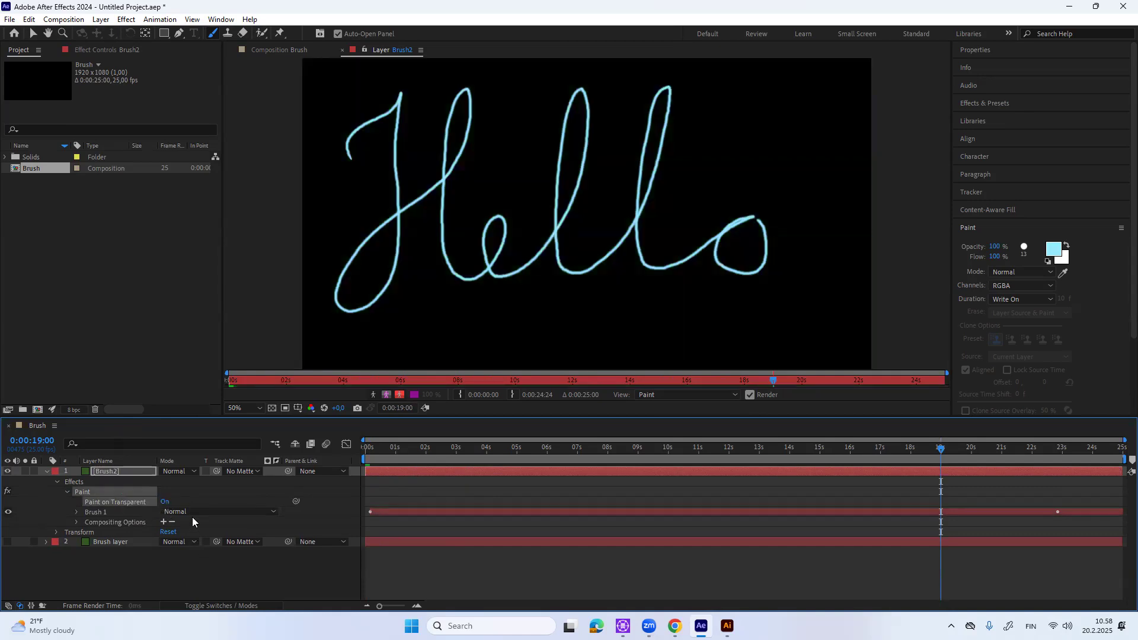
left_click(76, 511)
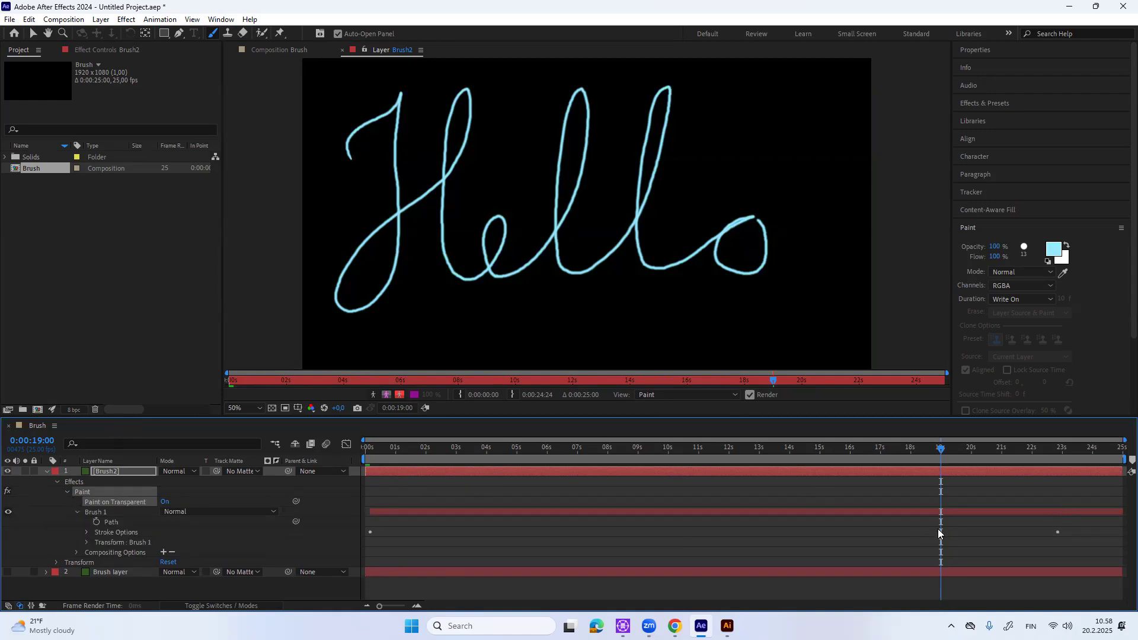
left_click_drag(1057, 531, 1042, 535)
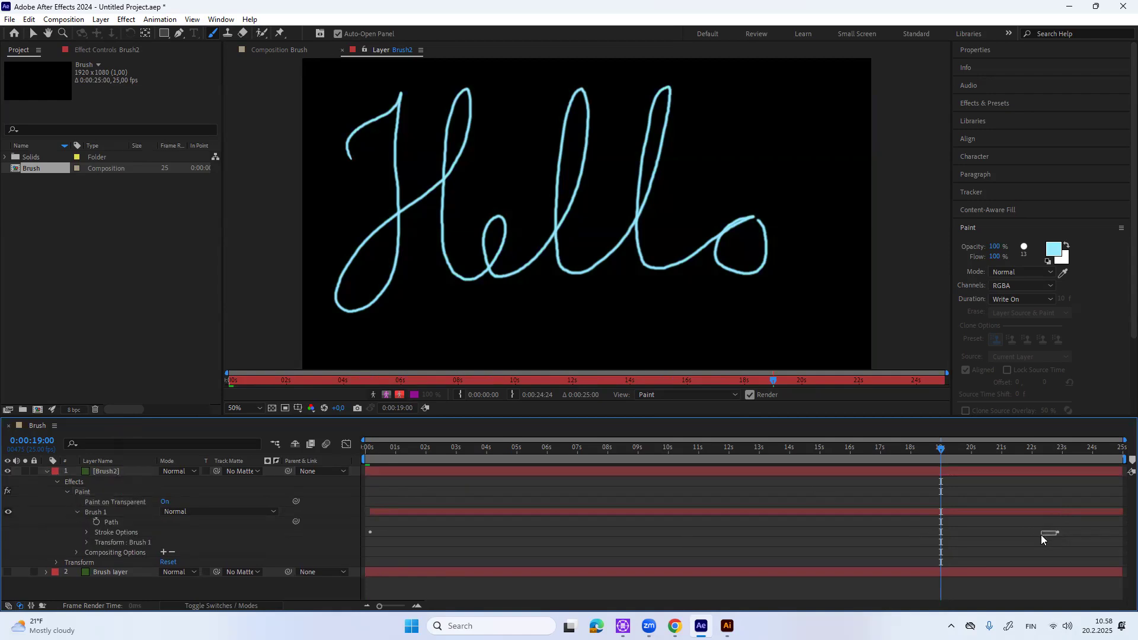
left_click(87, 532)
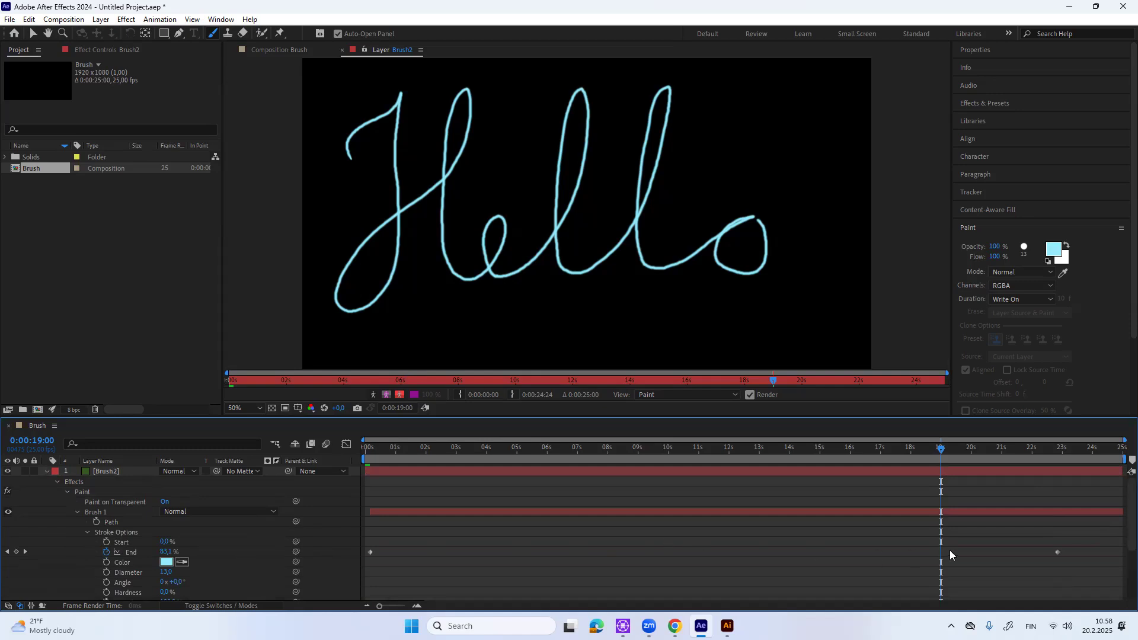
mouse_move(1058, 552)
left_mouse_down()
mouse_move(541, 561)
mouse_move(526, 552)
left_mouse_up()
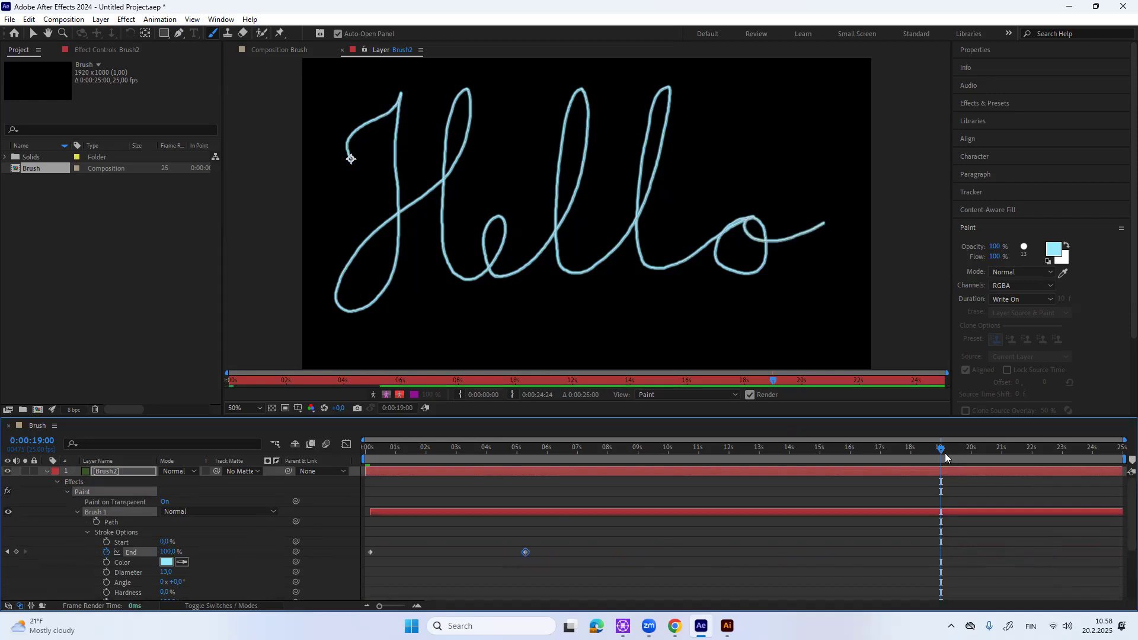
left_click_drag(942, 450, 461, 460)
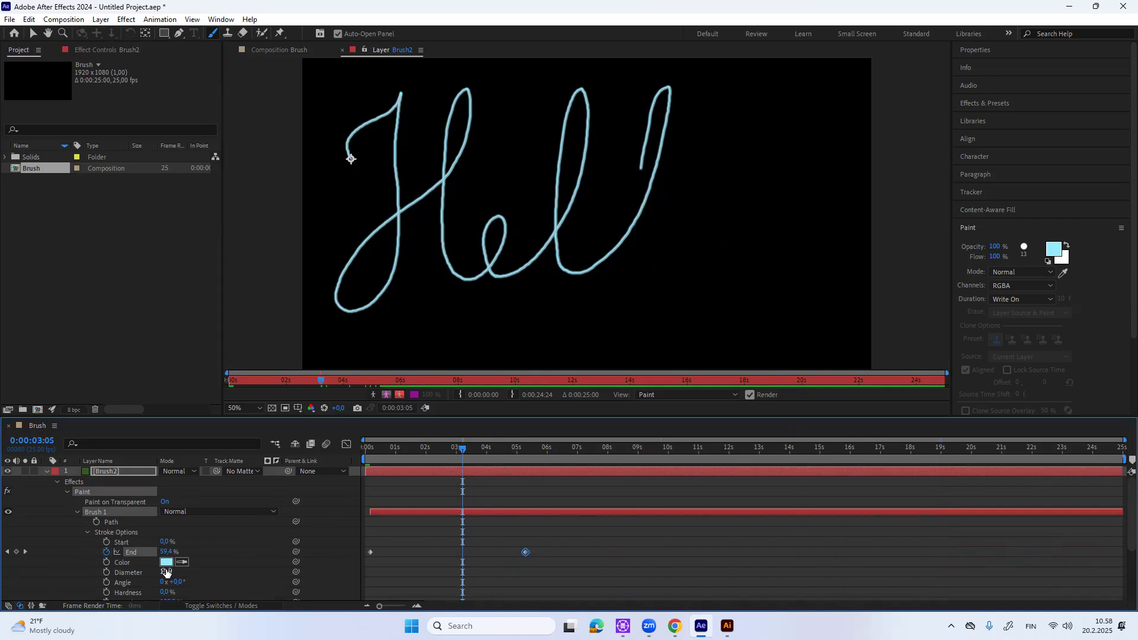
- Set Brush 1's stroke diameter to 62 and its hardness to 75%
mouse_move(166, 572)
left_mouse_down()
mouse_move(220, 582)
mouse_move(211, 586)
left_mouse_up()
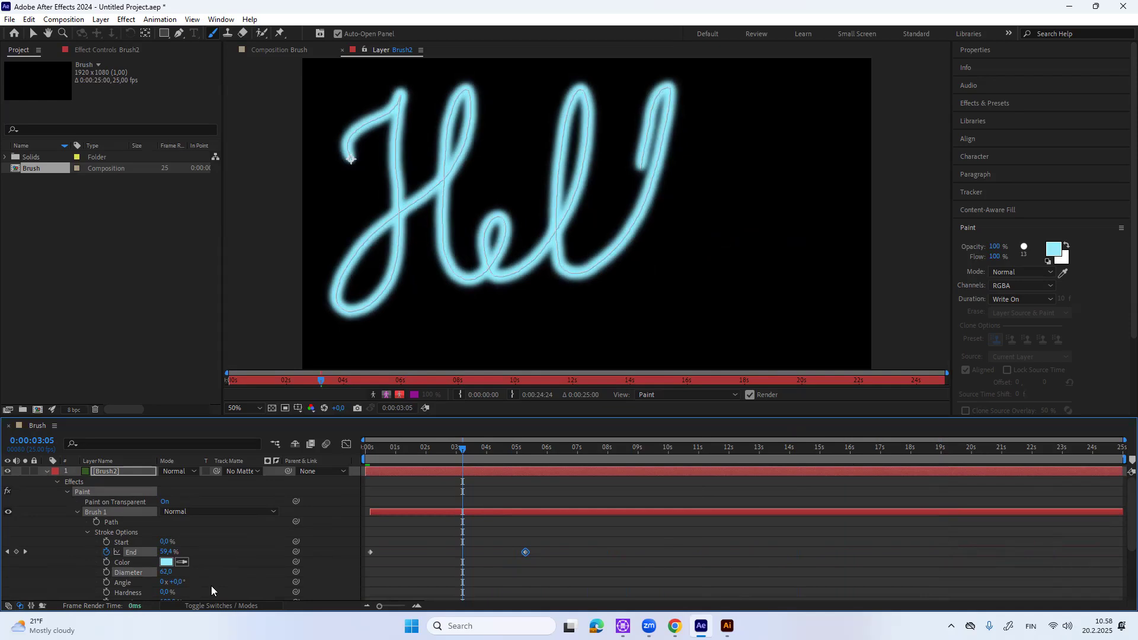
mouse_move(168, 593)
left_mouse_down()
mouse_move(283, 588)
mouse_move(265, 594)
mouse_move(275, 594)
left_mouse_up()
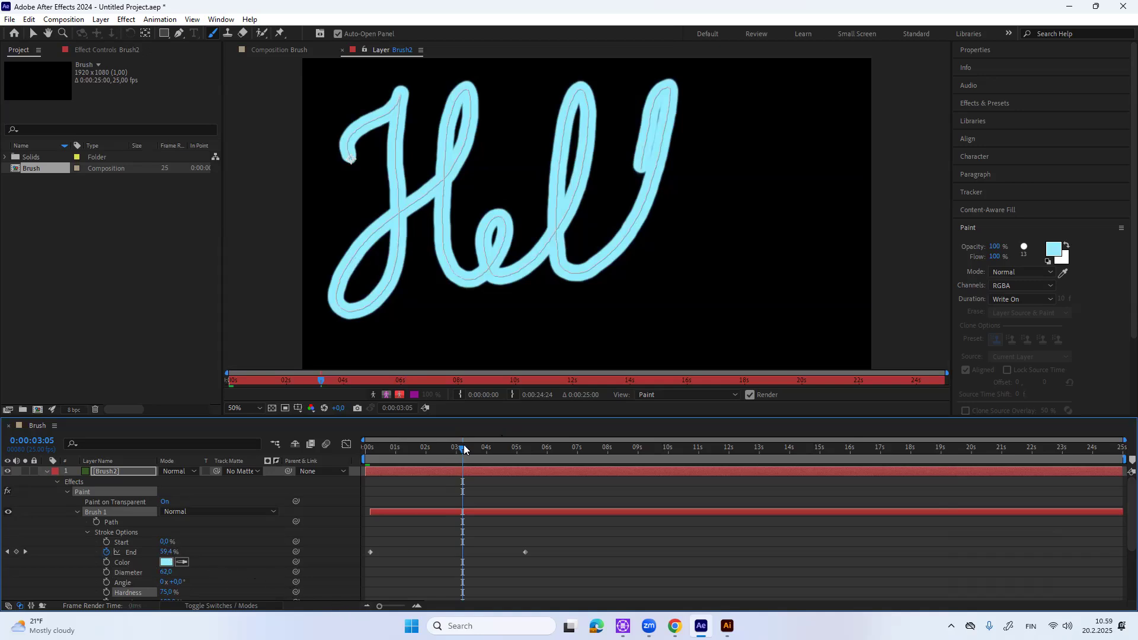
left_click_drag(457, 446, 484, 461)
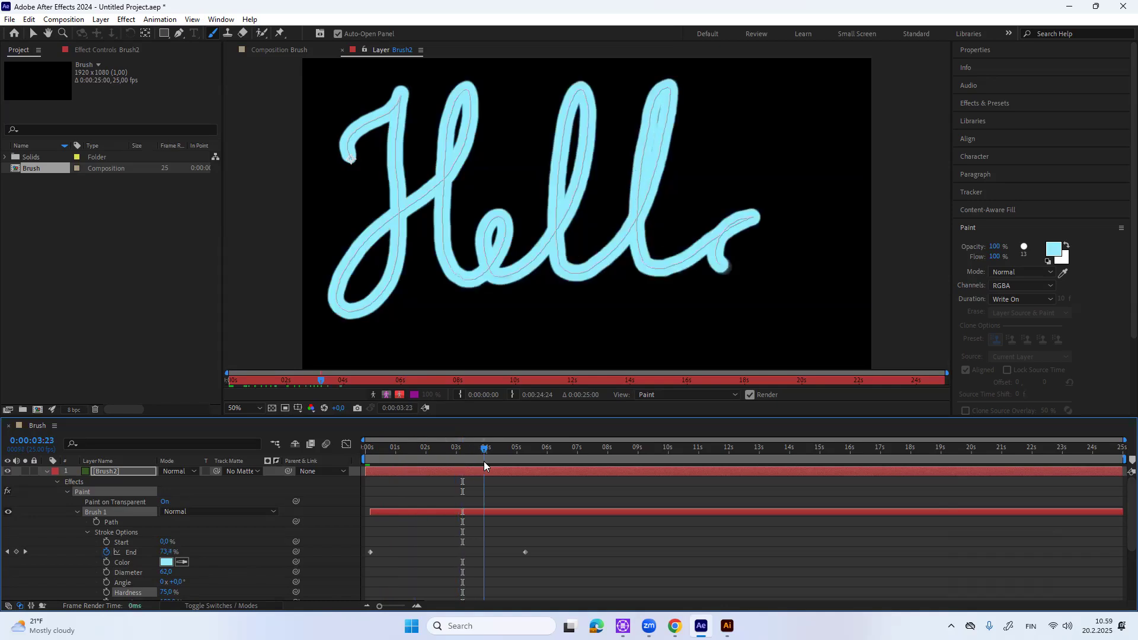
- Move Brush 1's last End keyframe to about 8 seconds and shift the stroke bar slightly earlier
left_click_drag(526, 554, 617, 554)
left_click_drag(459, 453, 360, 457)
left_click_drag(420, 506, 417, 510)
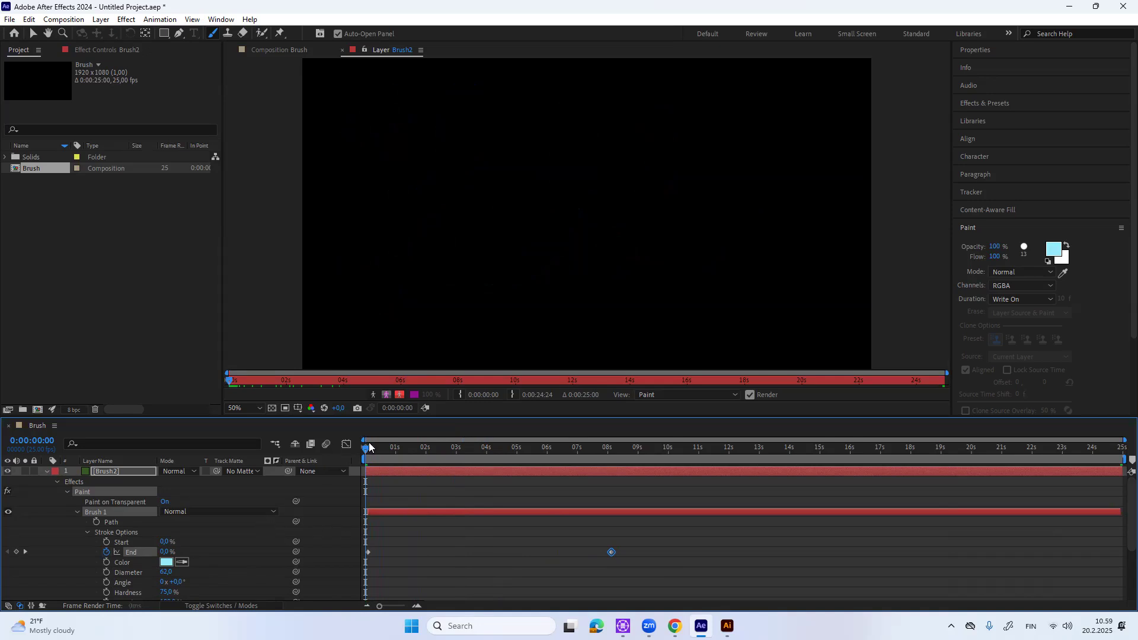
- Play the Hello animation from the start in the Composition view
left_click(289, 51)
key("space")
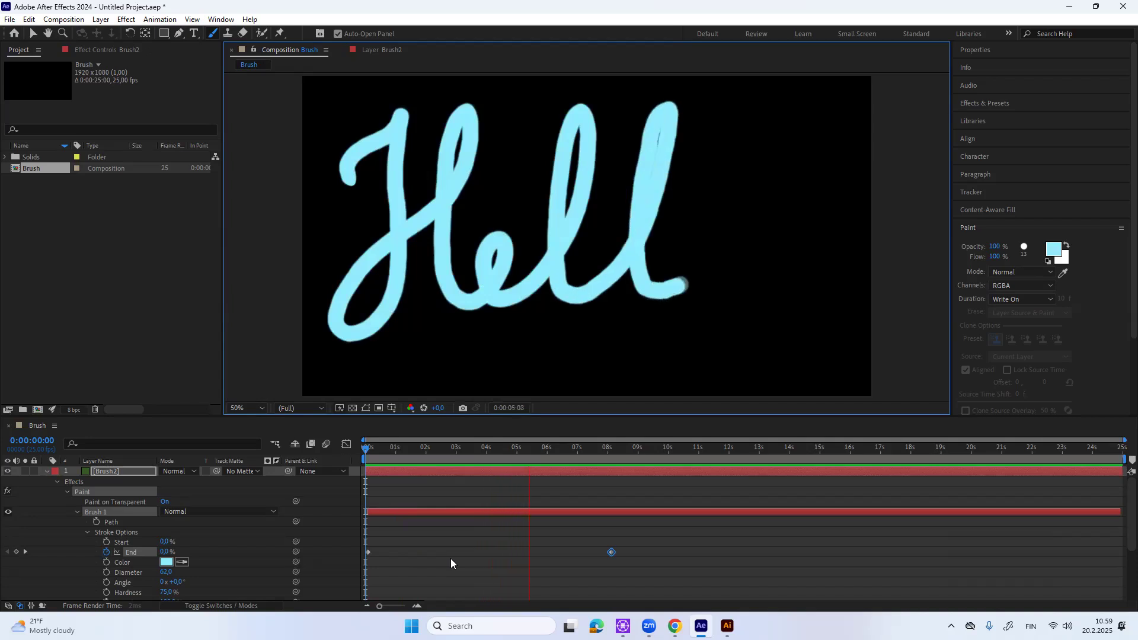
key("space")
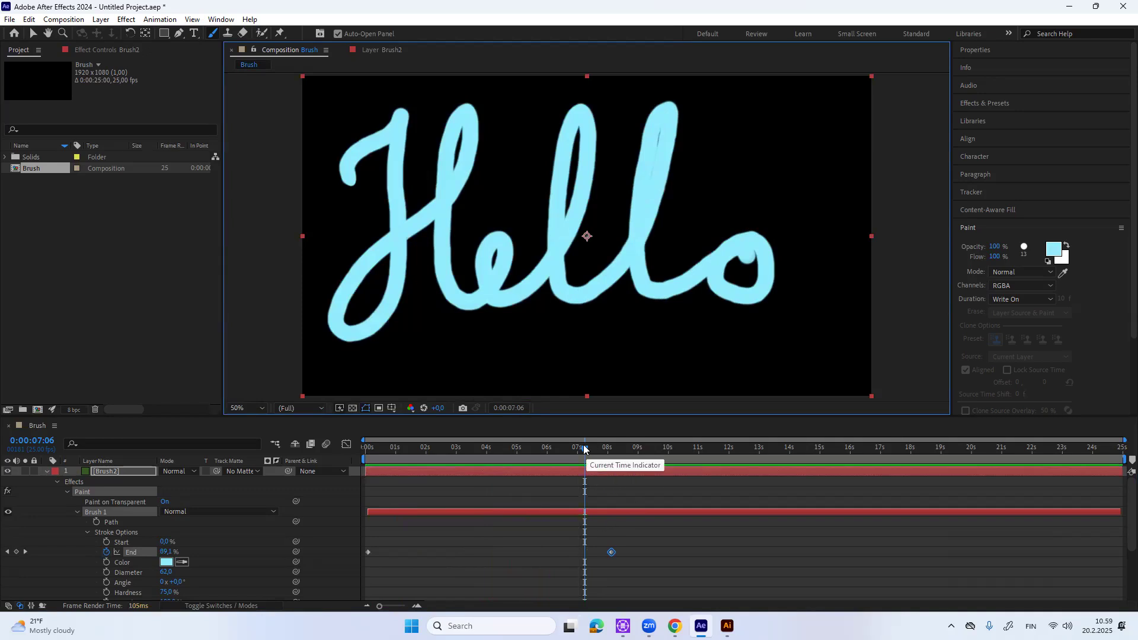
- Trim the end of the Brush2 layer to about 0:00:08:20, just after the writing finishes
mouse_move(587, 449)
left_mouse_down()
mouse_move(628, 447)
mouse_move(598, 455)
mouse_move(611, 460)
left_mouse_up()
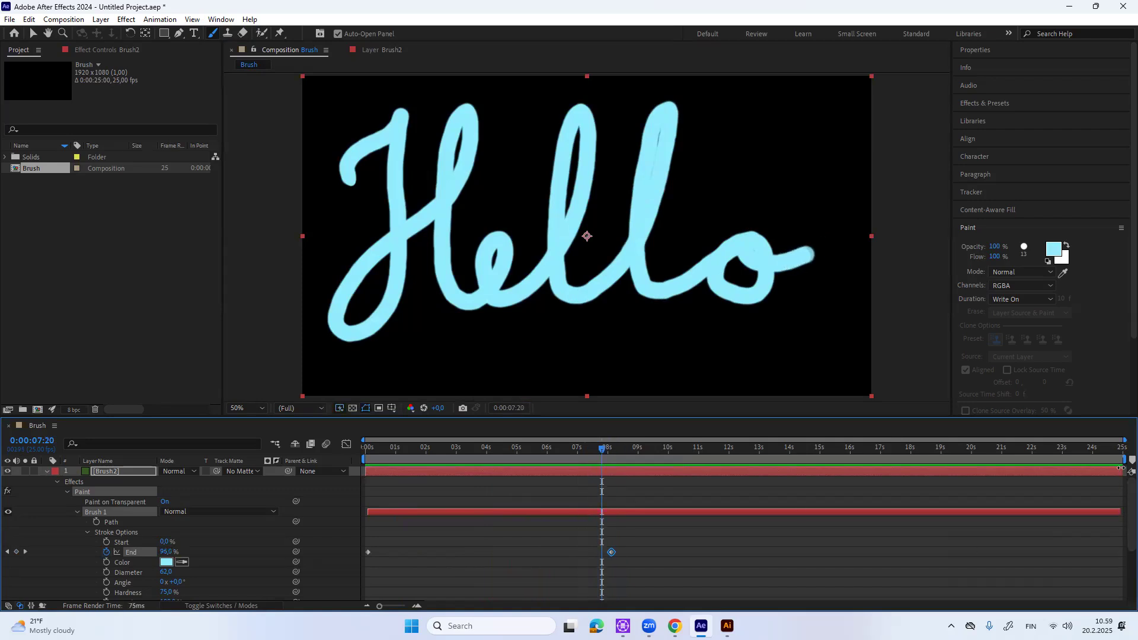
mouse_move(1122, 469)
left_mouse_down()
mouse_move(970, 492)
mouse_move(621, 498)
mouse_move(631, 491)
left_mouse_up()
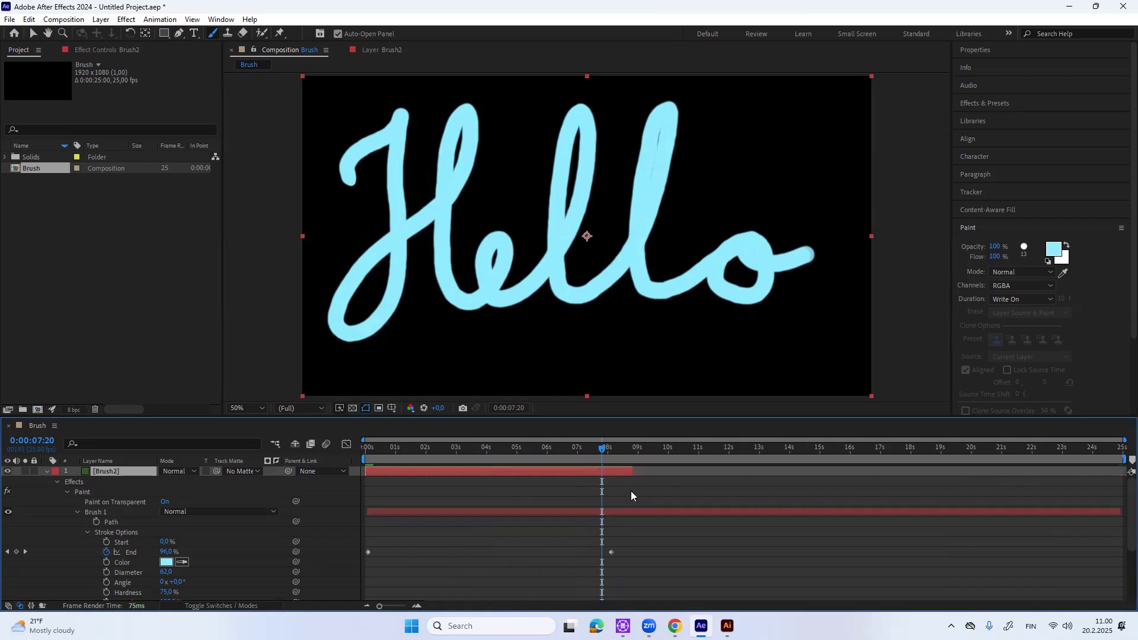
mouse_move(604, 451)
left_mouse_down()
mouse_move(624, 449)
mouse_move(614, 456)
mouse_move(630, 458)
mouse_move(605, 466)
mouse_move(634, 470)
mouse_move(600, 483)
mouse_move(614, 449)
left_mouse_up()
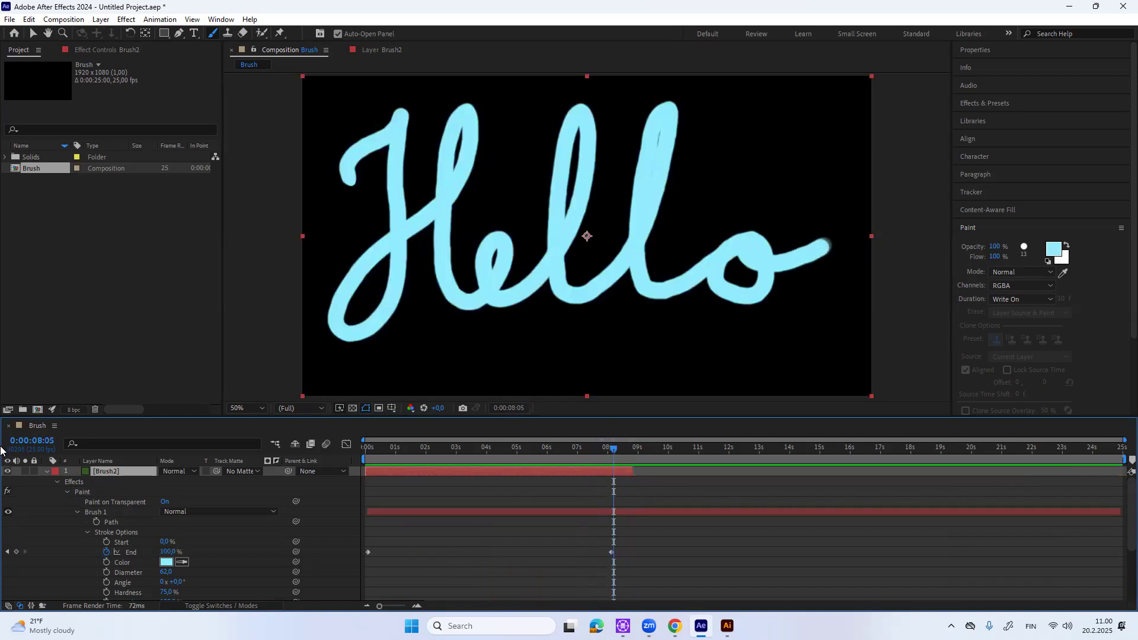
- Extend Brush2 to about 0:00:10:01 and keyframe its opacity from 100% at 0:00:08:20 to 0% at 0:00:10:01
left_click(59, 482)
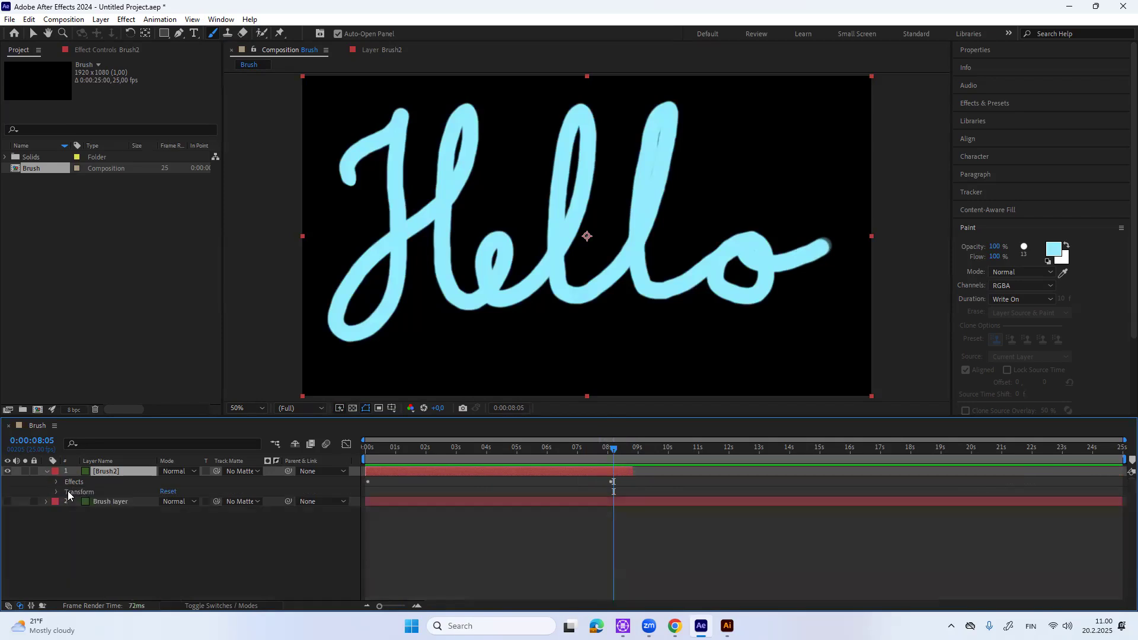
key("space")
left_click(45, 472)
key("t")
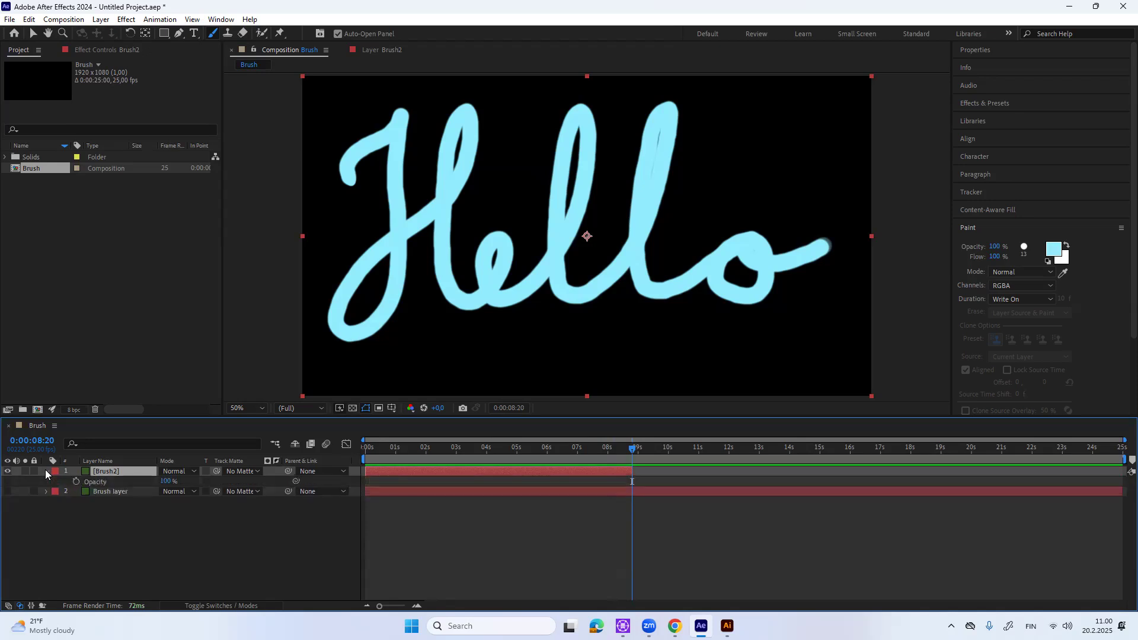
left_click(76, 479)
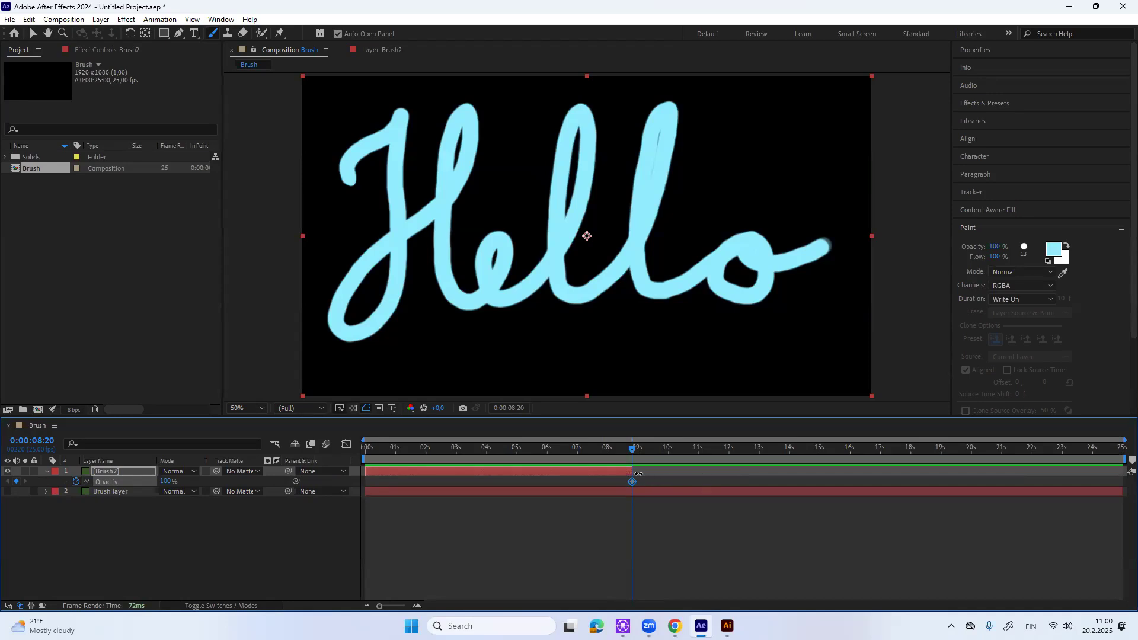
mouse_move(632, 472)
left_mouse_down()
mouse_move(671, 467)
mouse_move(641, 449)
mouse_move(672, 449)
left_mouse_up()
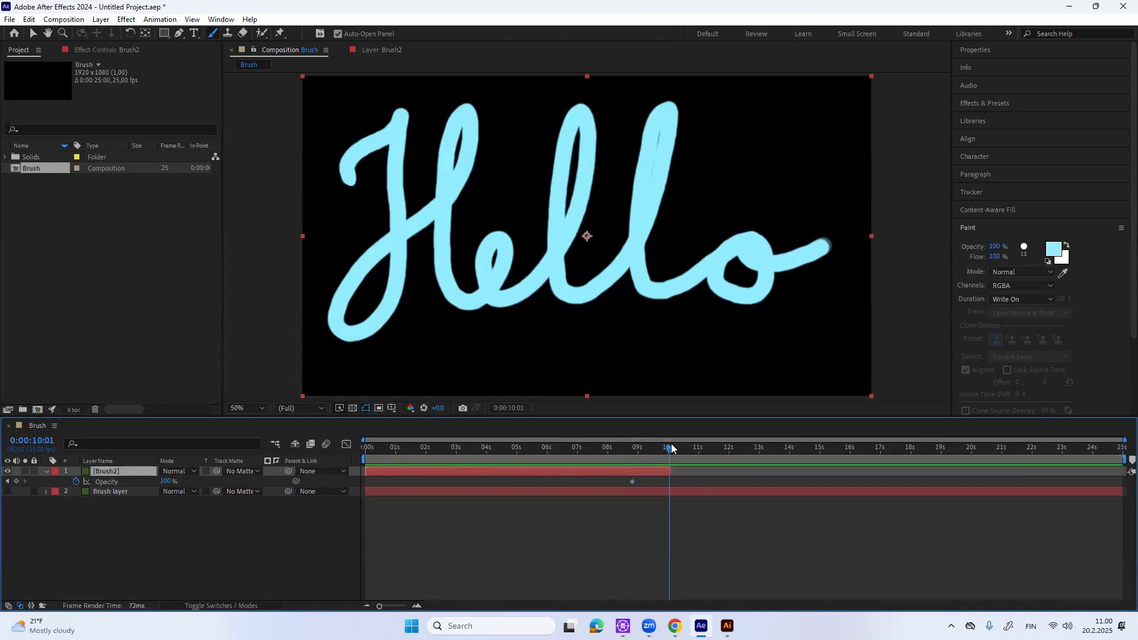
left_click_drag(166, 482, 115, 494)
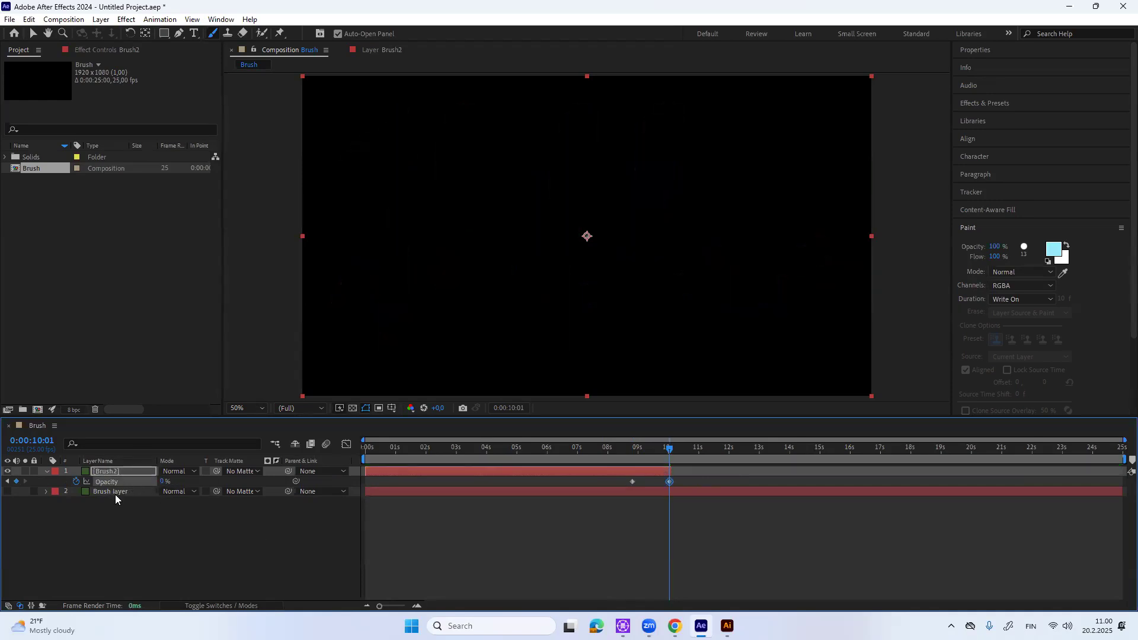
- Play the Hello animation from 0:00:03:01 through the fade-out and scrub back to 0:00:06:15
mouse_move(671, 452)
left_mouse_down()
mouse_move(371, 459)
mouse_move(457, 463)
left_mouse_up()
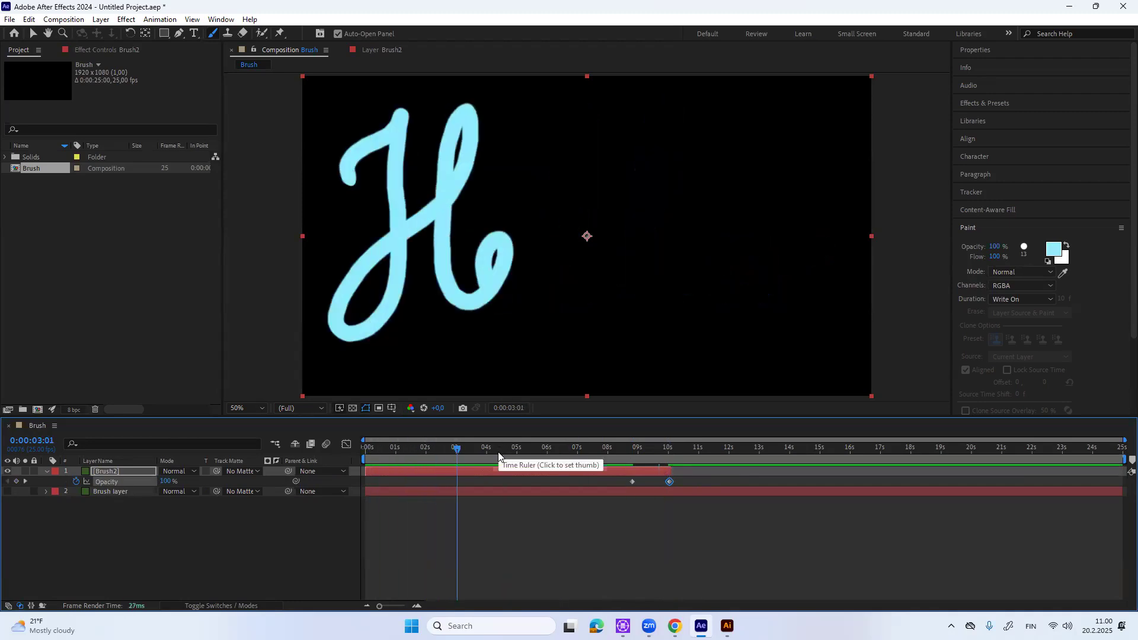
key("space")
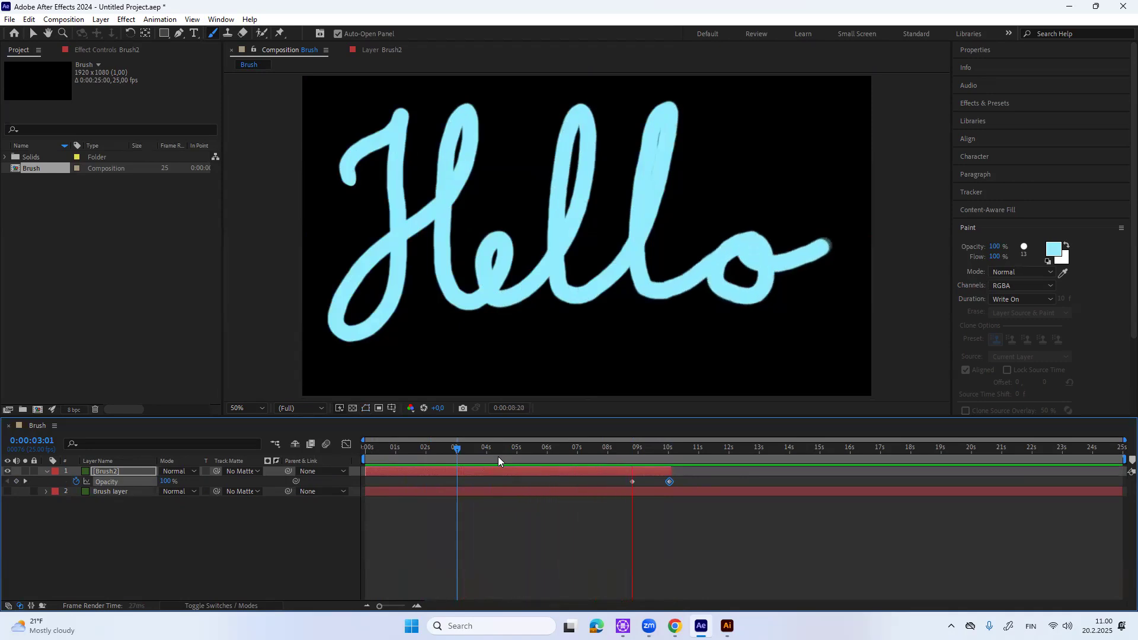
key("space")
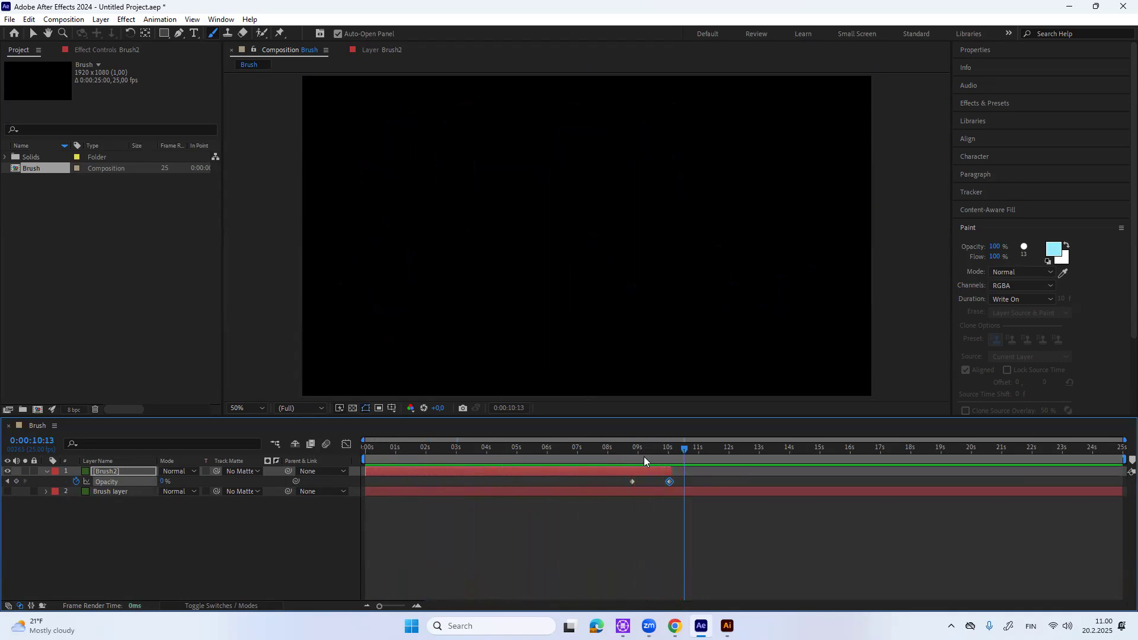
left_click_drag(677, 451, 565, 451)
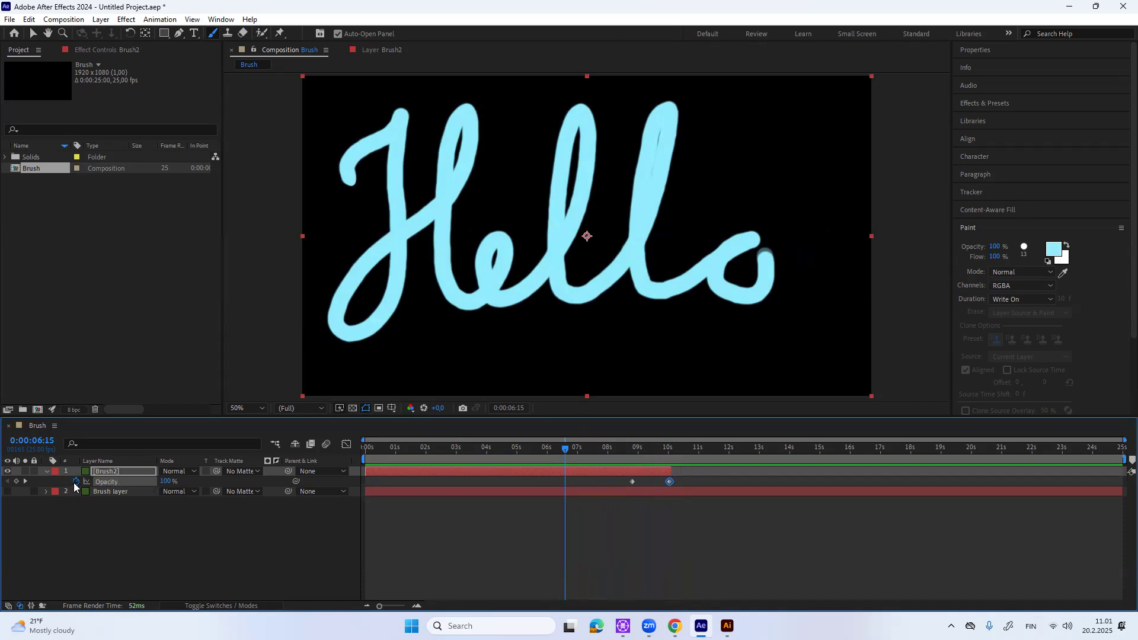
- Reveal the effects of both brush layers and turn off the existing Paint effect on Brush2
left_click(47, 492)
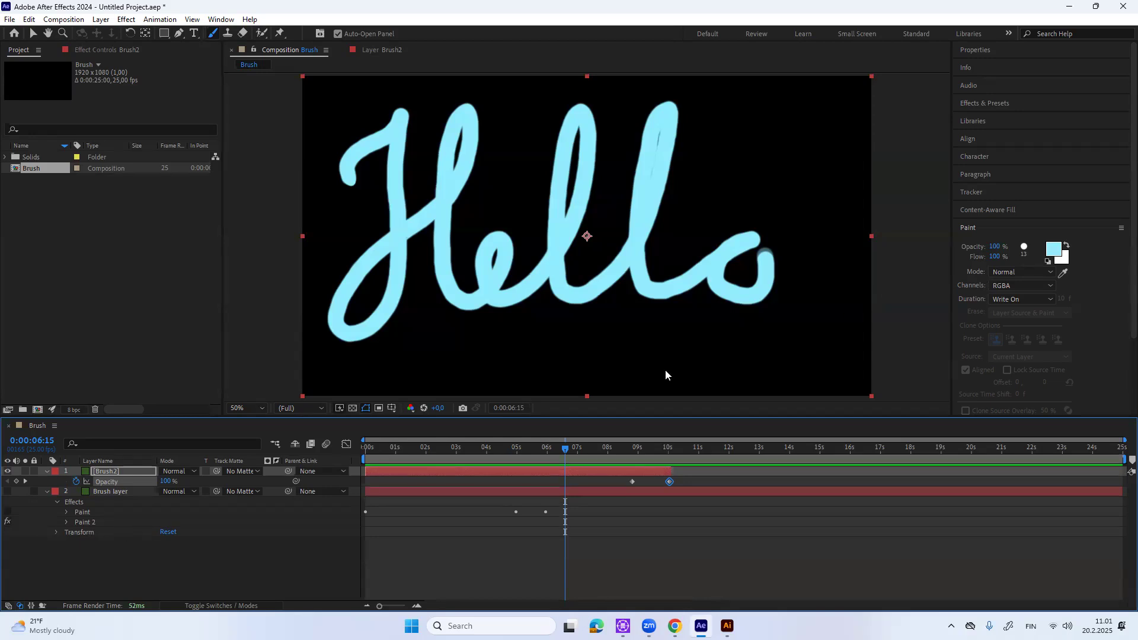
left_click_drag(563, 450, 540, 450)
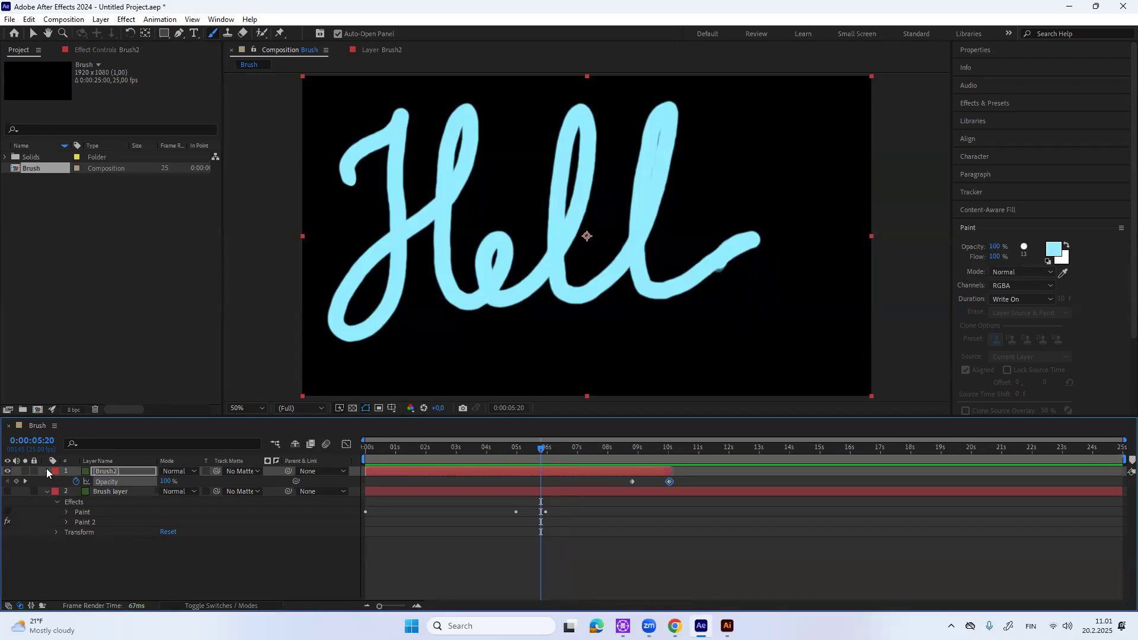
left_click(47, 472)
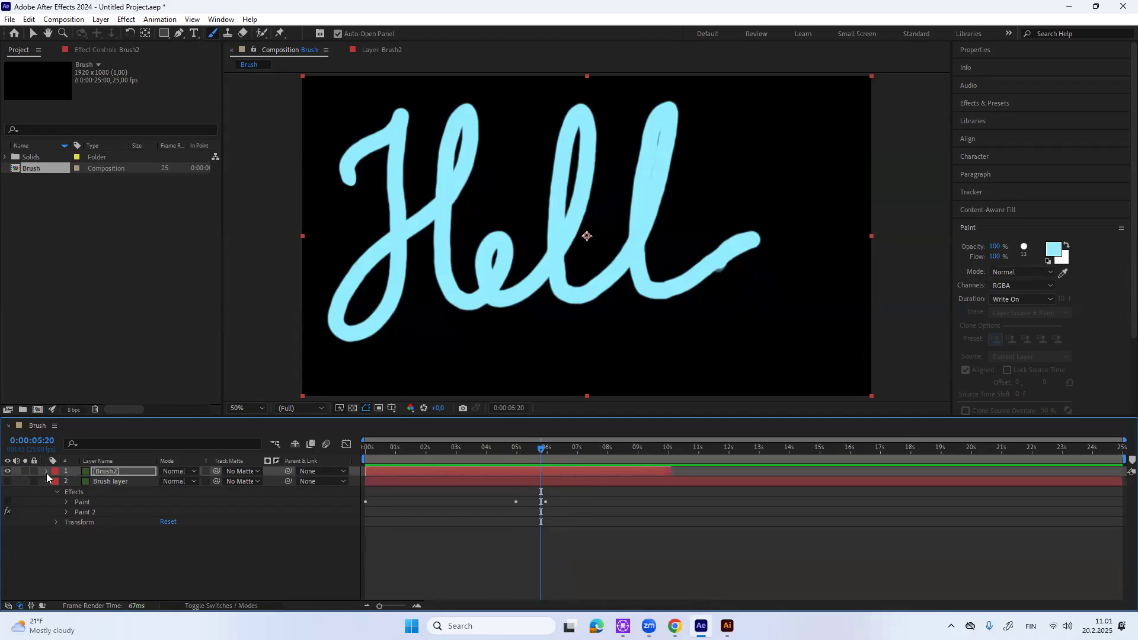
left_click(45, 472)
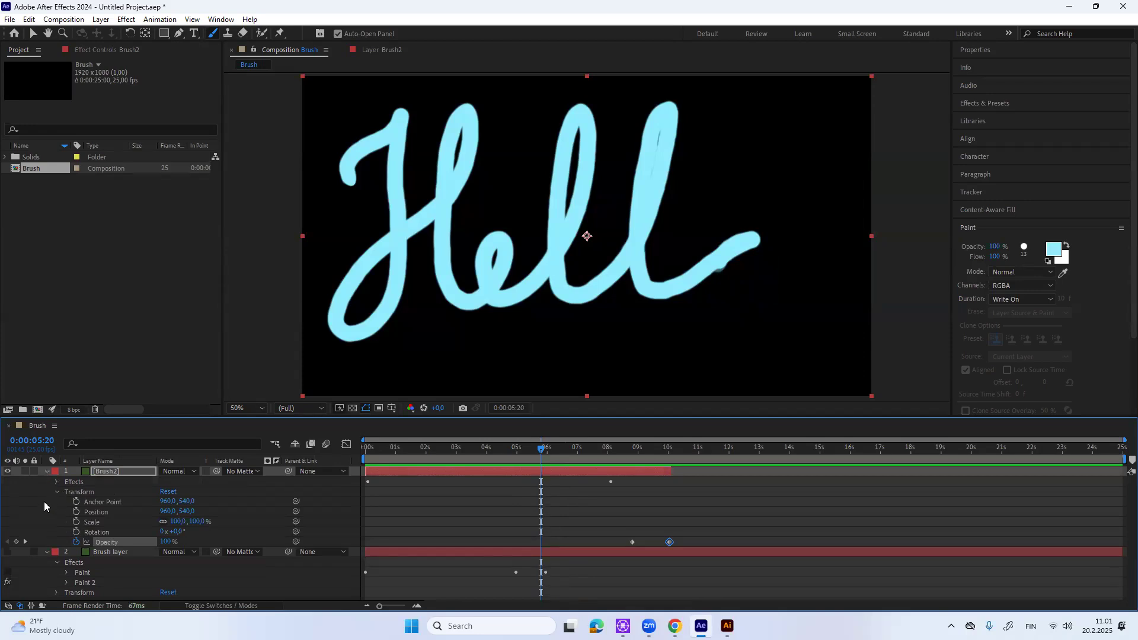
left_click(56, 492)
left_click(56, 482)
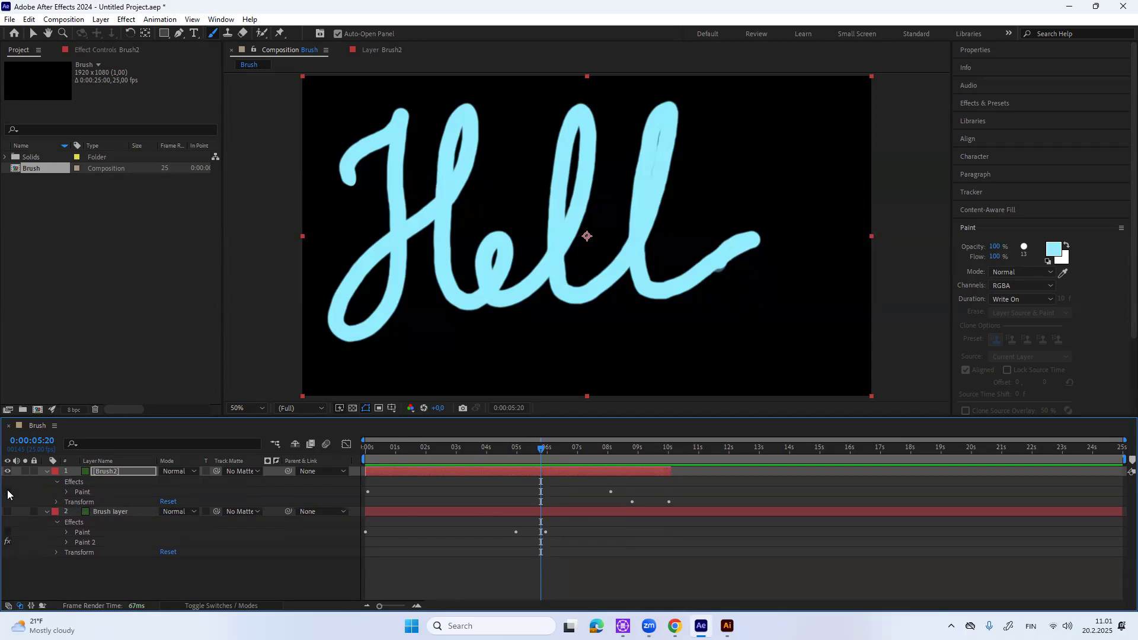
left_click(8, 492)
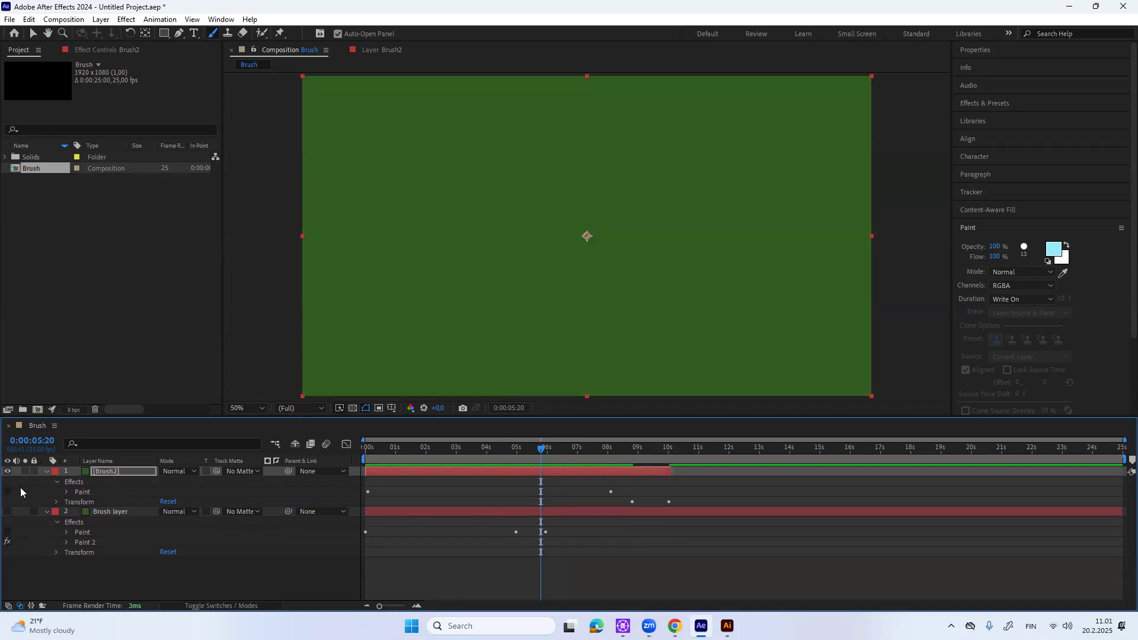
- From 0:00:00:02, handwrite Hello in the Brush2 Layer view as five separate Write On brush strokes
left_click_drag(540, 450, 367, 468)
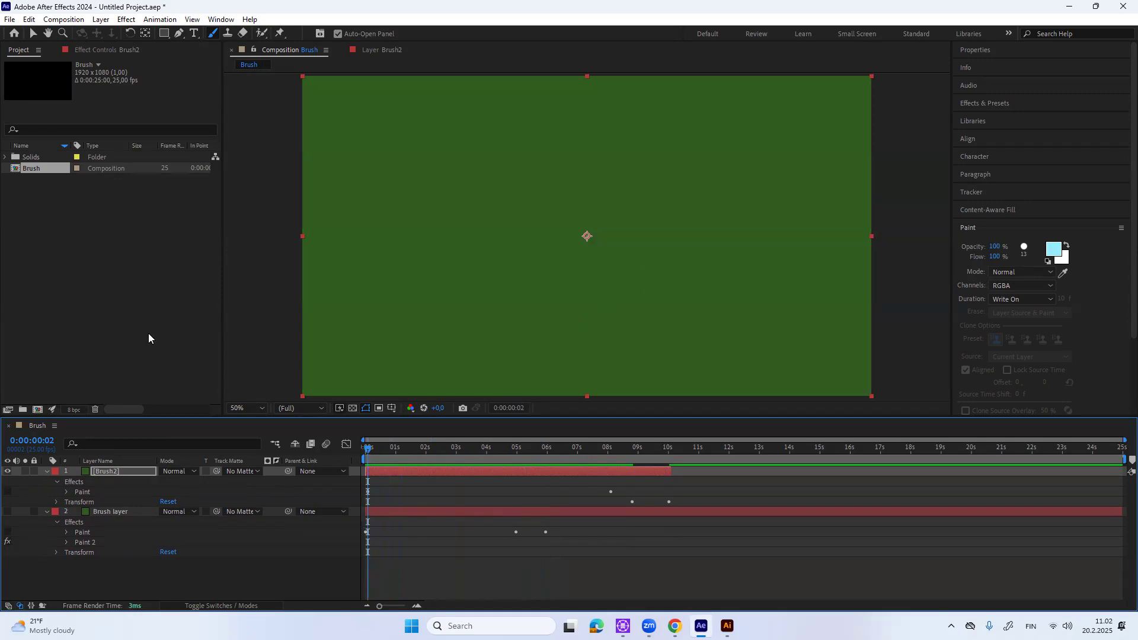
double_click(123, 471)
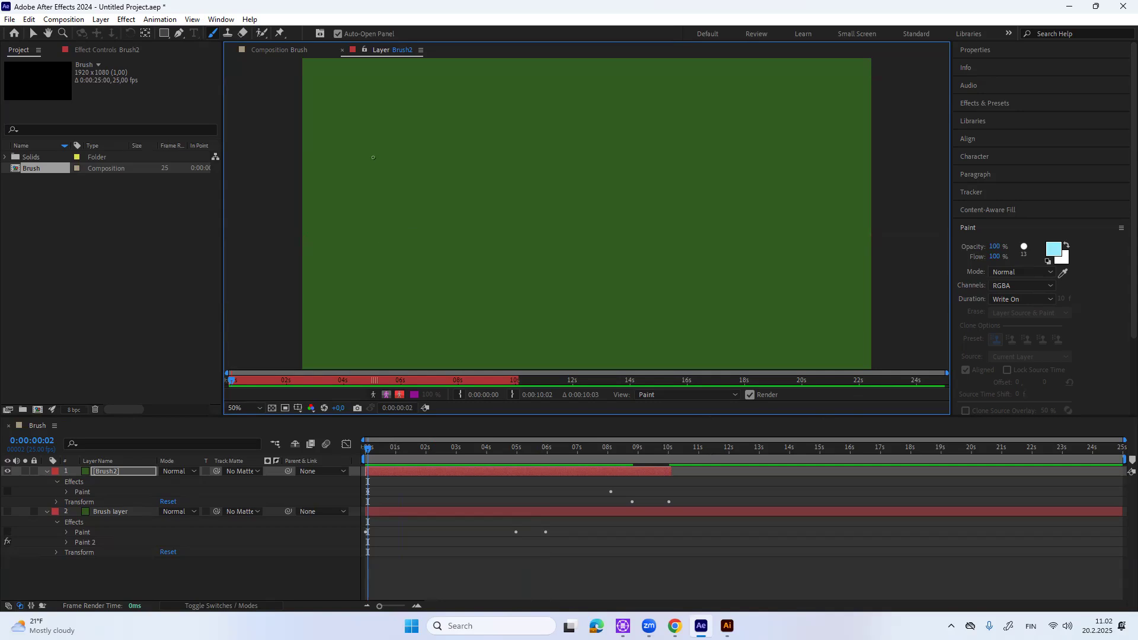
mouse_move(360, 166)
left_mouse_down()
mouse_move(367, 140)
mouse_move(390, 215)
mouse_move(374, 241)
mouse_move(417, 155)
mouse_move(415, 108)
mouse_move(402, 194)
mouse_move(417, 240)
mouse_move(464, 183)
mouse_move(443, 214)
mouse_move(455, 240)
mouse_move(470, 239)
mouse_move(509, 176)
mouse_move(513, 105)
mouse_move(497, 162)
mouse_move(510, 235)
mouse_move(533, 240)
mouse_move(558, 211)
mouse_move(565, 112)
mouse_move(548, 148)
mouse_move(567, 233)
mouse_move(621, 179)
mouse_move(598, 219)
mouse_move(618, 226)
mouse_move(632, 193)
mouse_move(614, 186)
mouse_move(644, 196)
left_mouse_up()
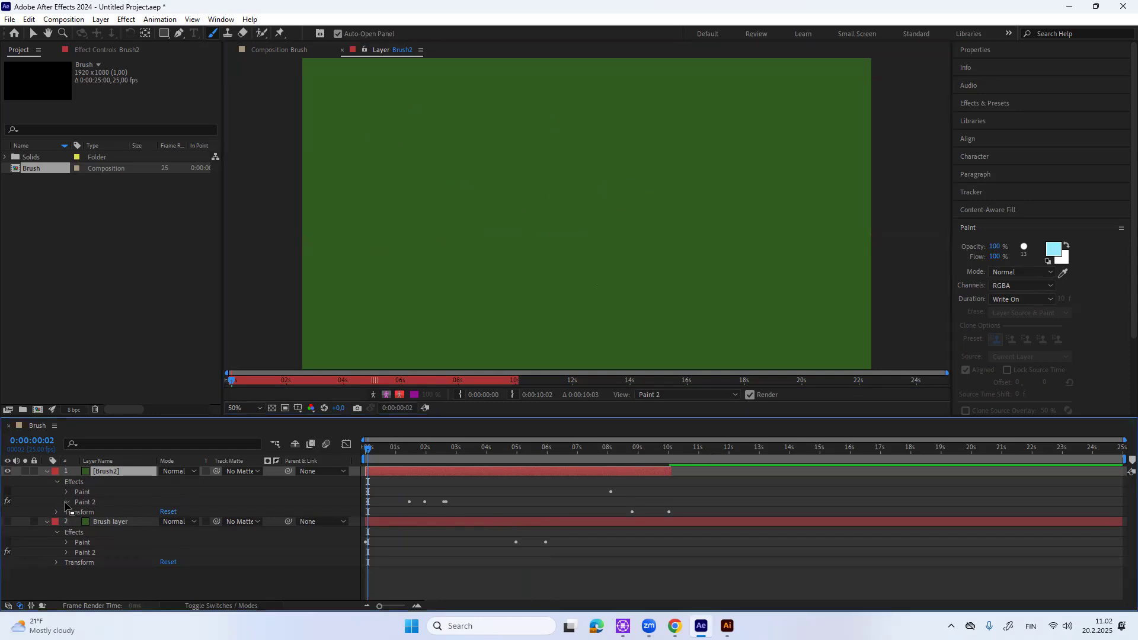
- List the individual strokes of Paint 2 and play the new thin Hello up to 0:00:04:22
left_click(66, 502)
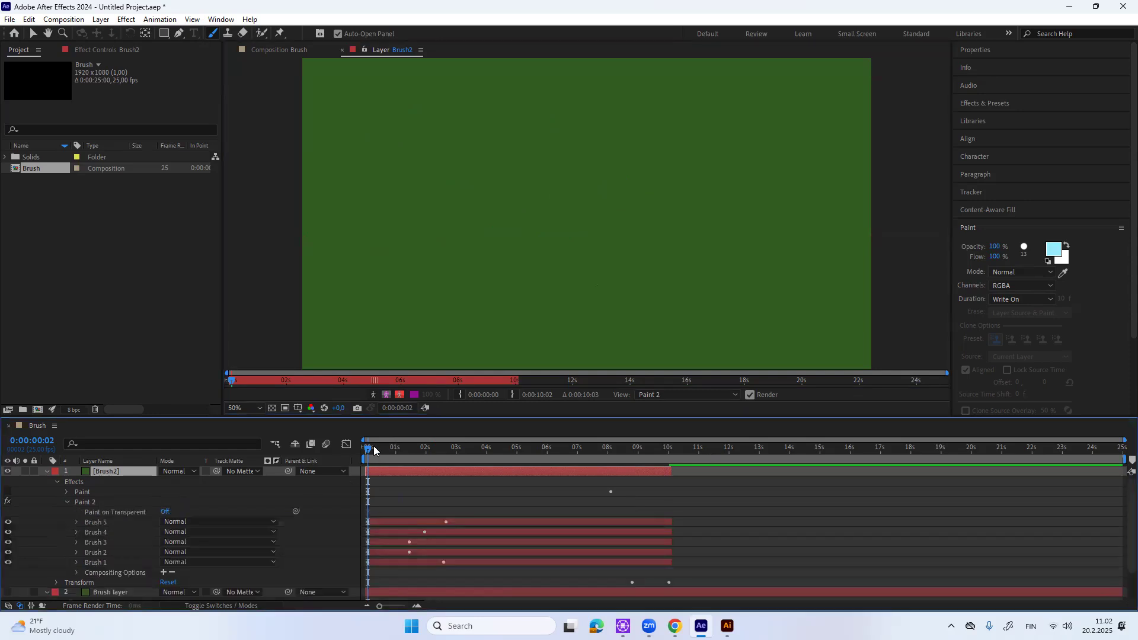
key("space")
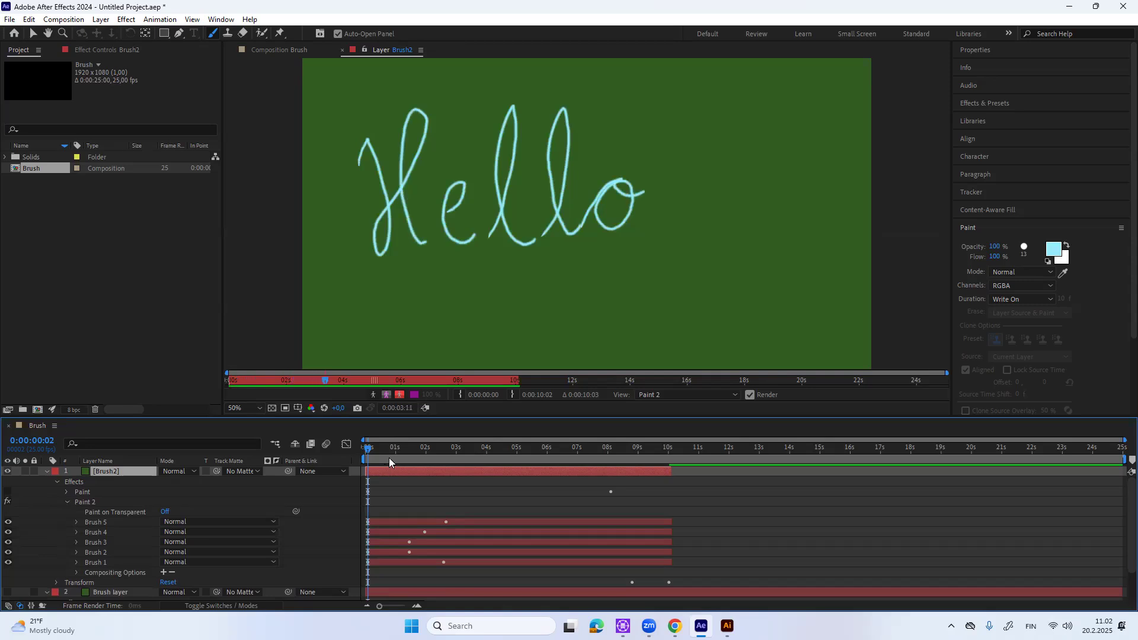
key("space")
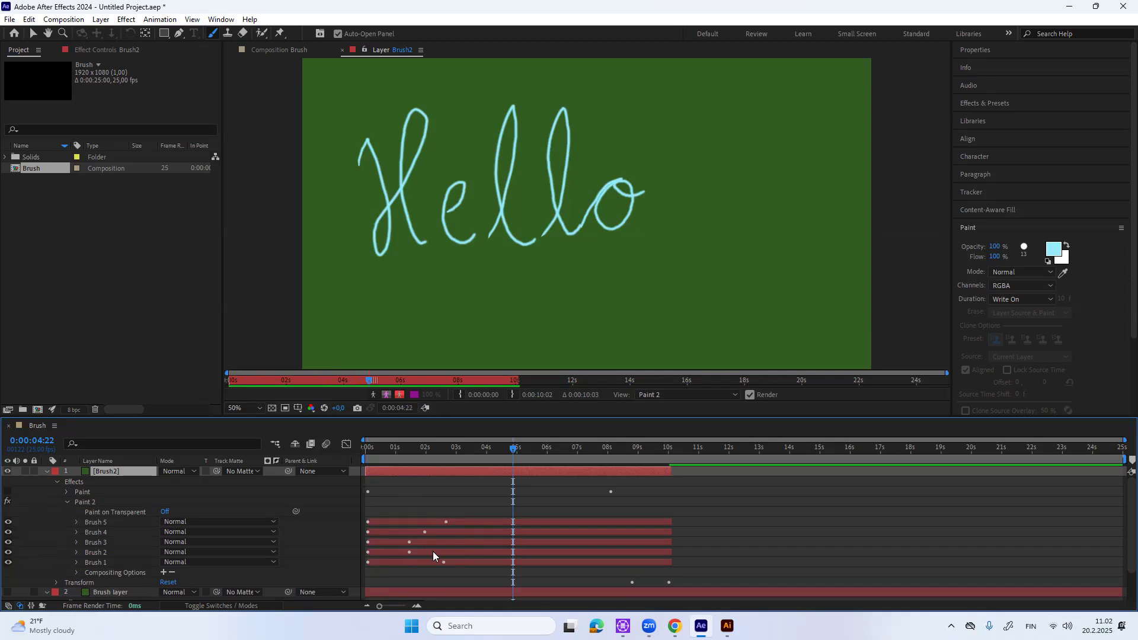
- Shift strokes Brush 2 to Brush 5 in Paint 2 so each starts where the preceding stroke's writing ends
left_click_drag(437, 551, 515, 557)
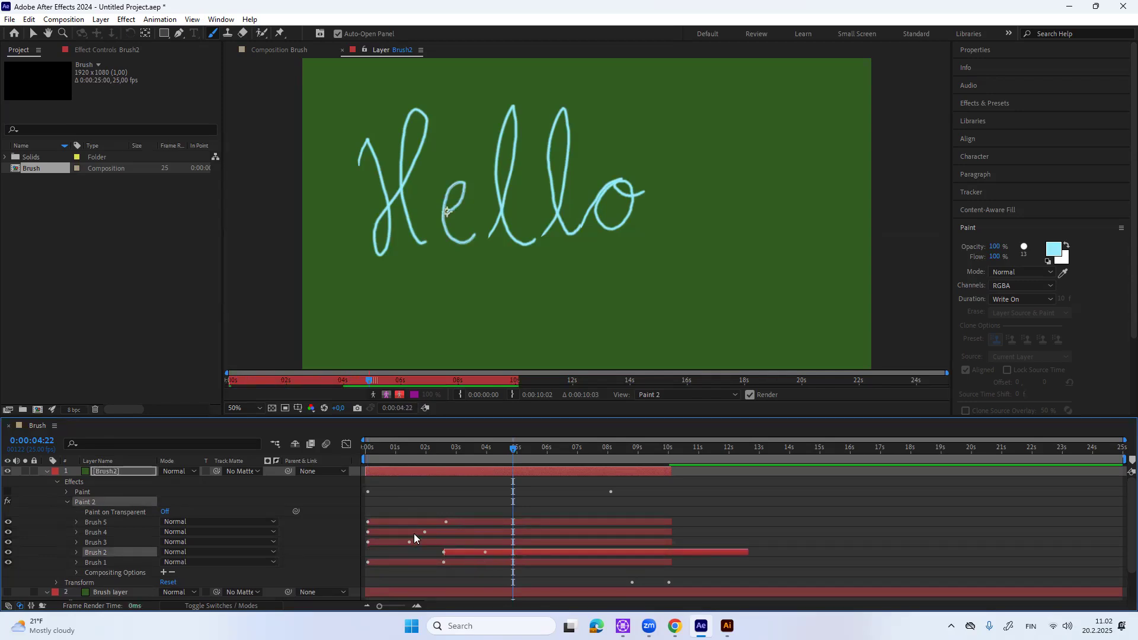
left_click_drag(423, 540, 544, 552)
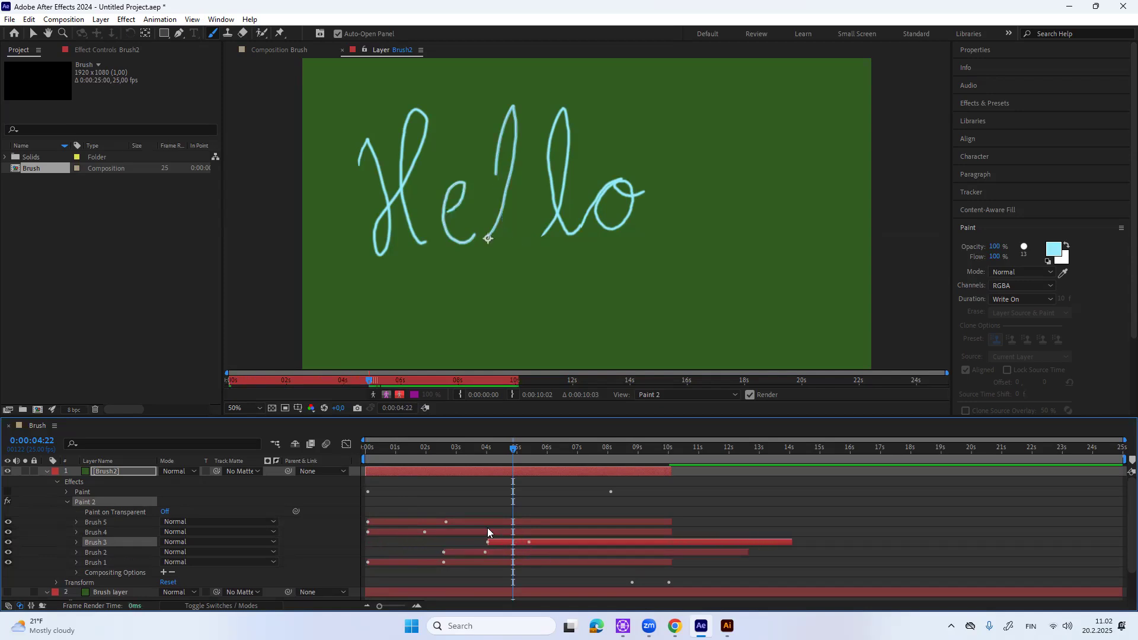
left_click_drag(480, 531, 641, 539)
left_click_drag(470, 519, 688, 532)
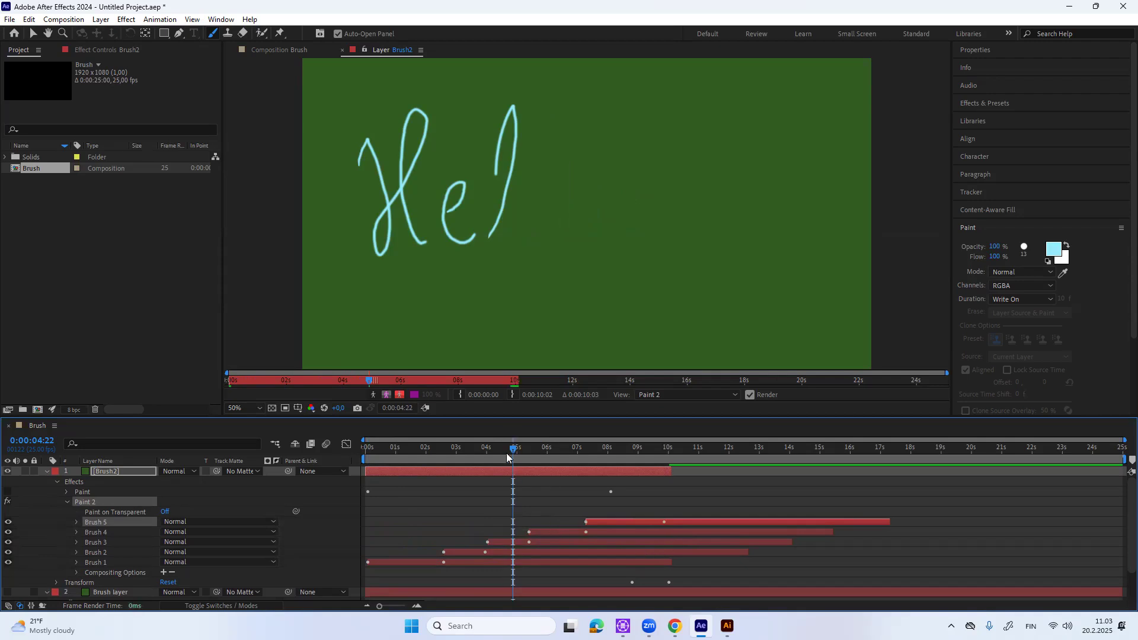
- Extend the Brush2 layer to about 0:00:14:02 and preview the staggered Hello from the start to 0:00:08:01
left_click_drag(507, 451, 366, 451)
key("space")
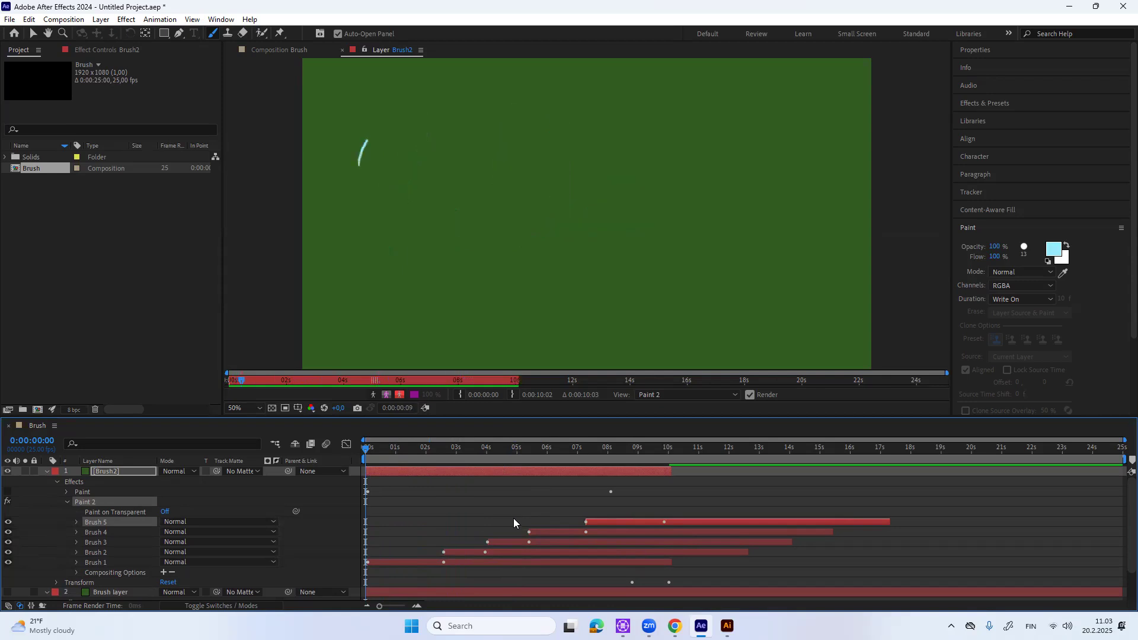
key("space")
left_click_drag(673, 473, 792, 456)
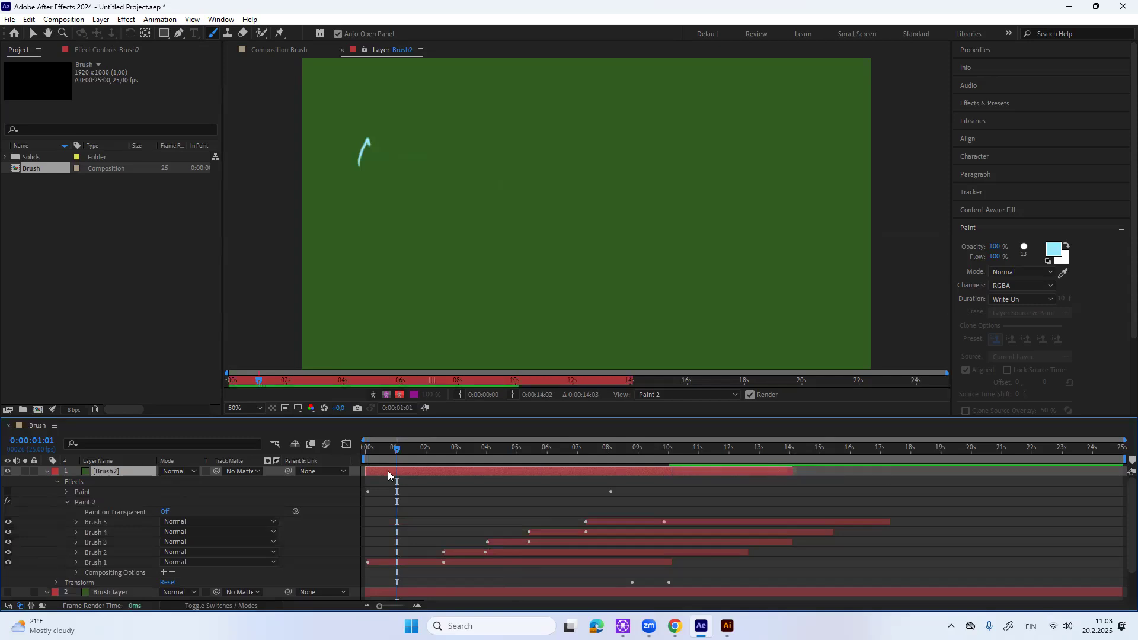
mouse_move(397, 452)
left_mouse_down()
mouse_move(756, 472)
mouse_move(426, 482)
mouse_move(708, 479)
mouse_move(518, 500)
mouse_move(681, 503)
mouse_move(466, 504)
mouse_move(702, 528)
mouse_move(607, 547)
left_mouse_up()
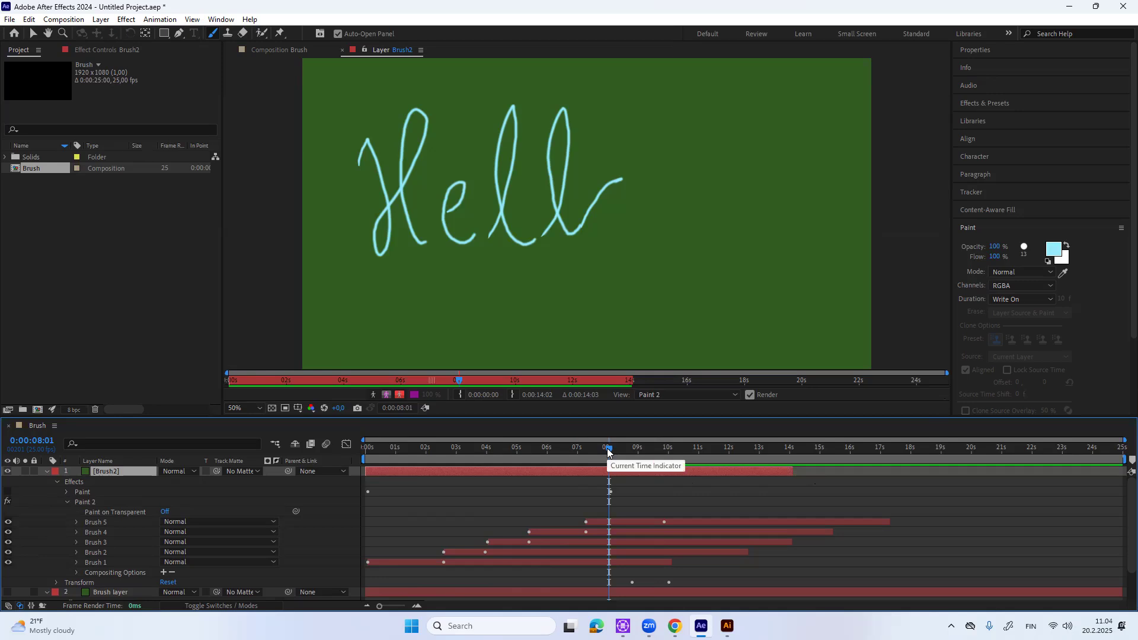
- Turn off Paint 2, turn the original Paint effect back on, and rename the layer Fat hello
left_click(9, 503)
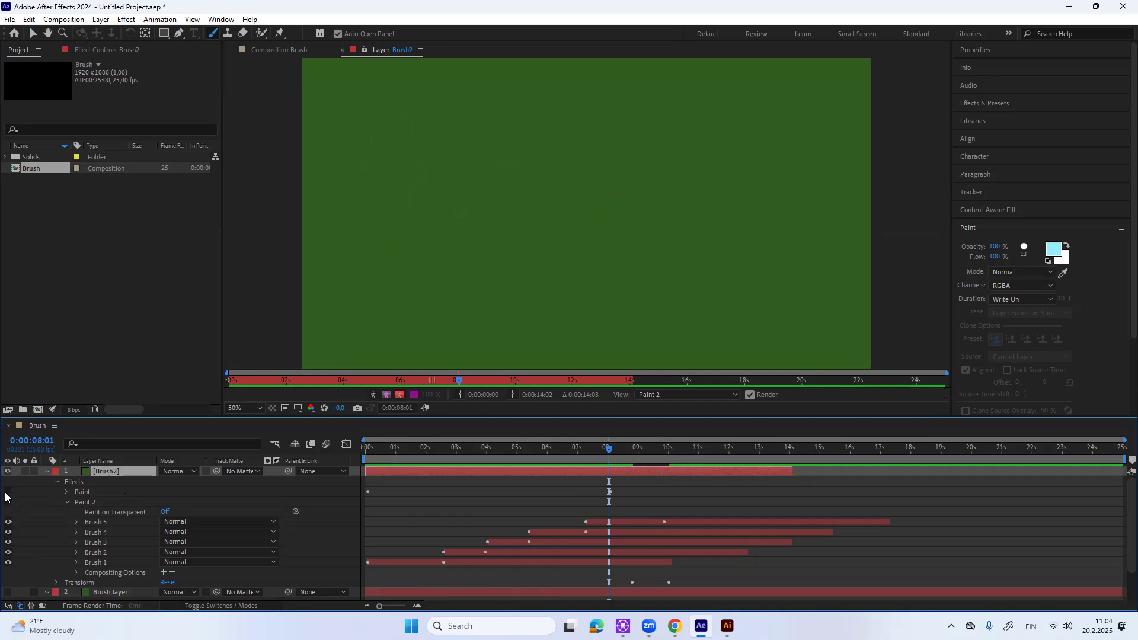
left_click(7, 491)
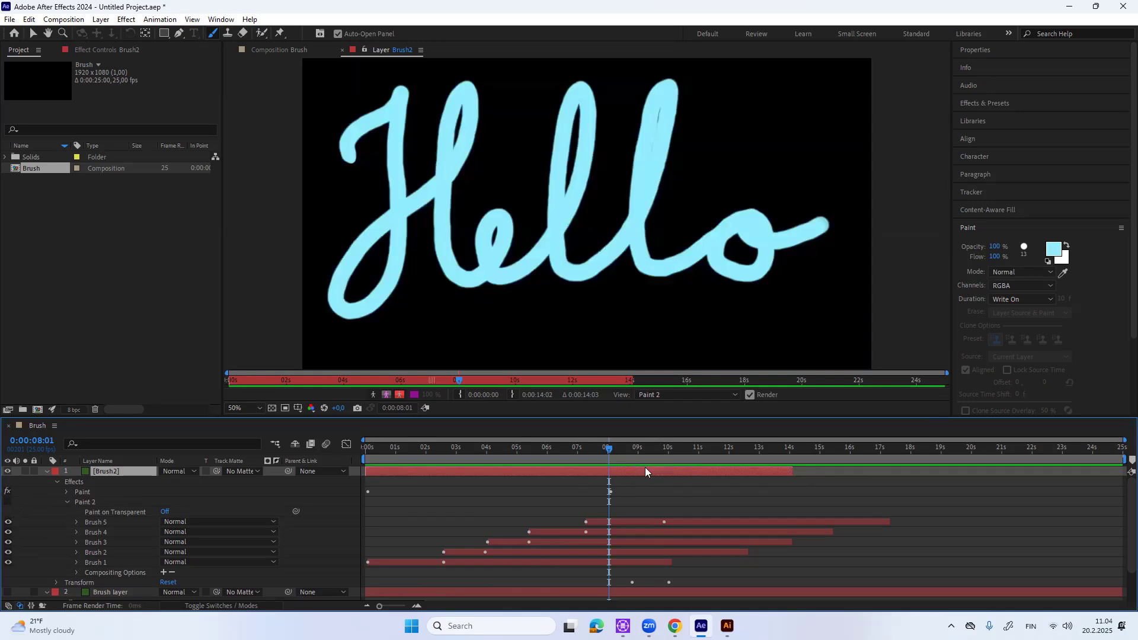
left_click(120, 466)
key("Return")
type("Fat hello")
key("Return")
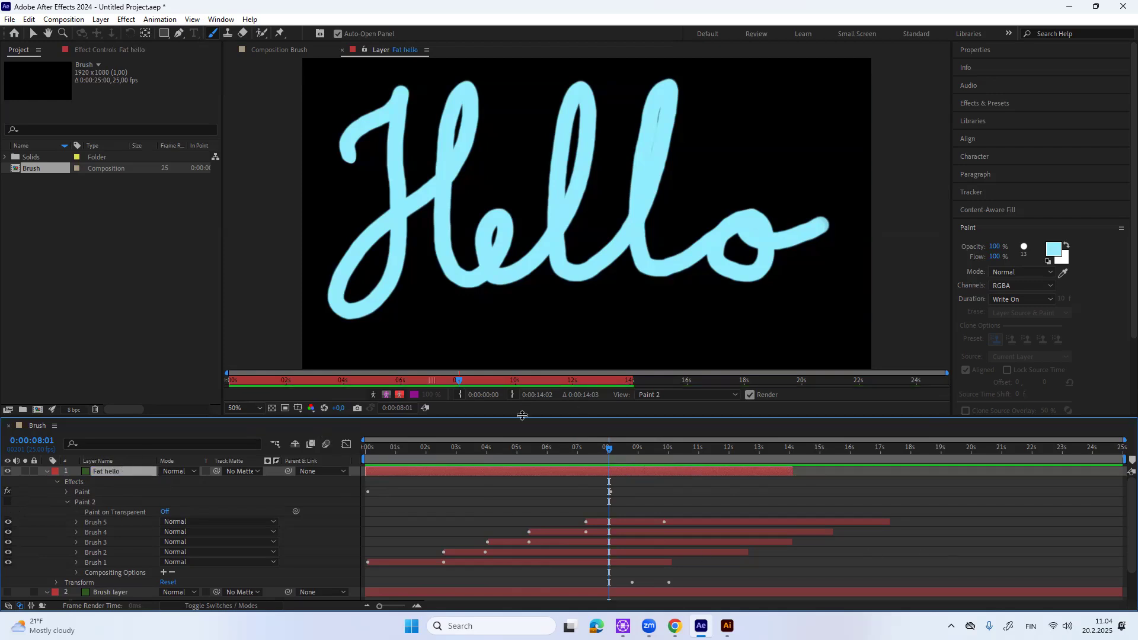
left_click(64, 501)
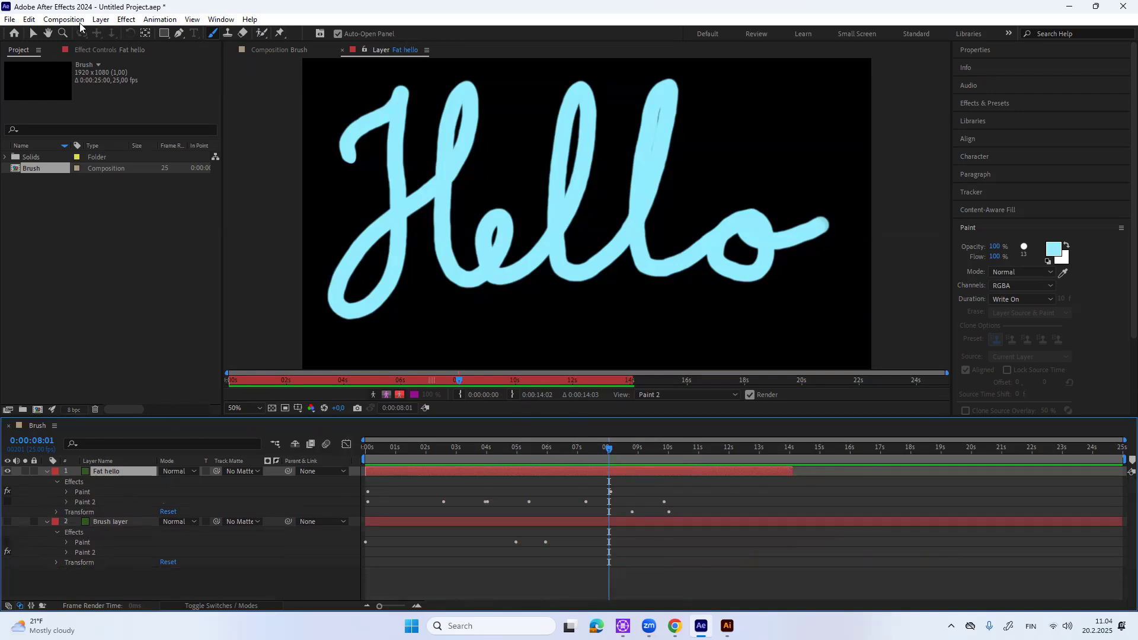
- With the Selection tool, move the Fat hello layer in the Composition view to about position 1012, 562
left_click(33, 34)
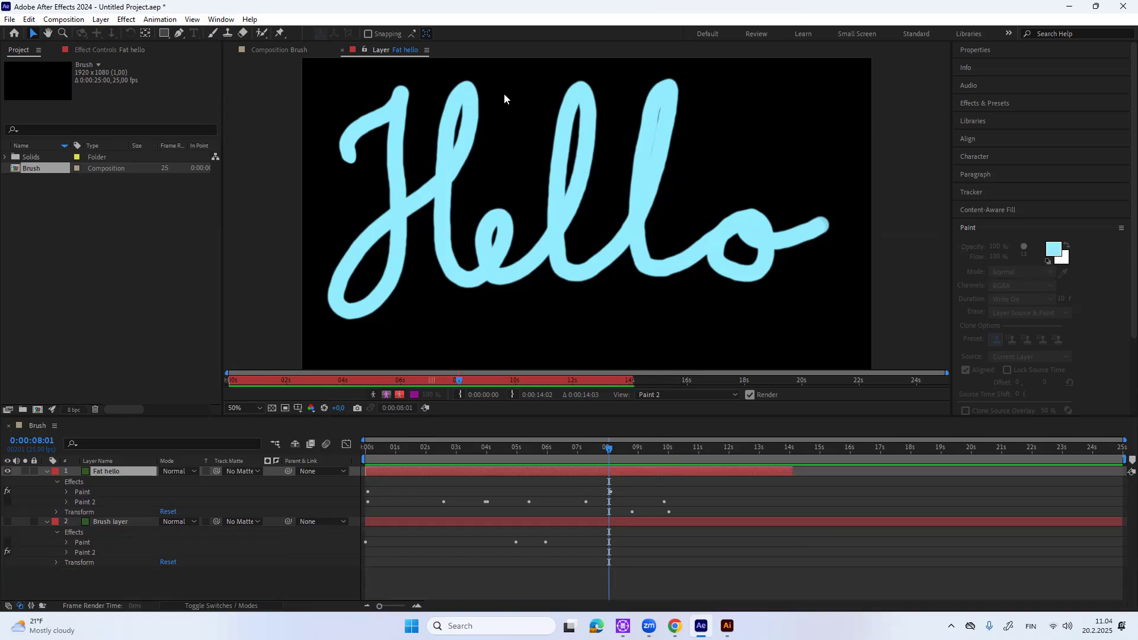
left_click_drag(605, 267, 626, 279)
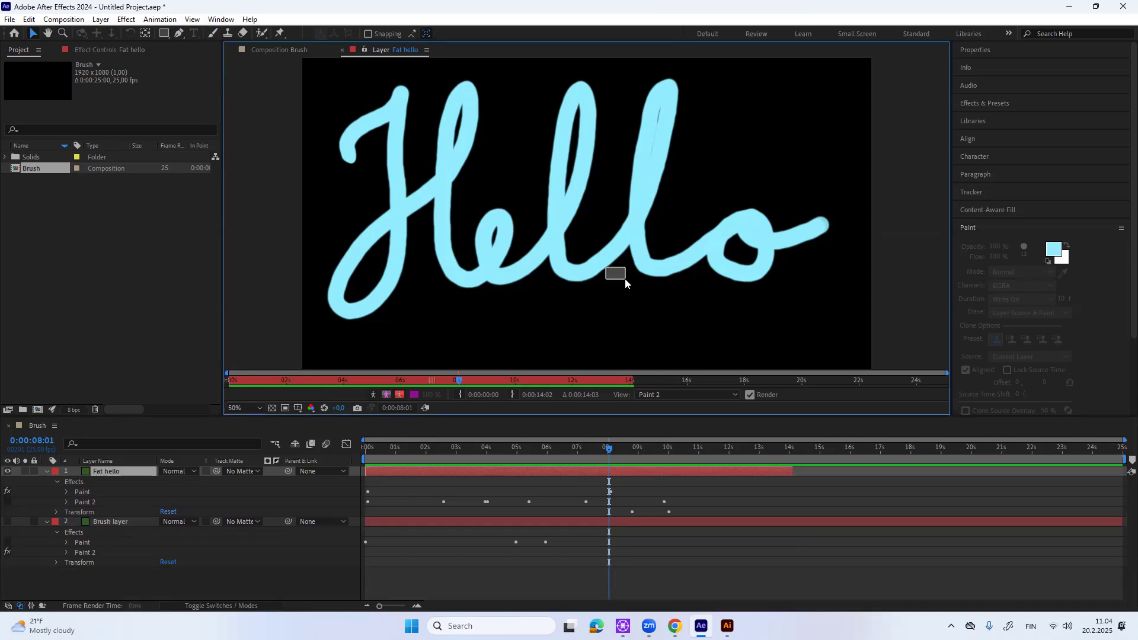
left_click(288, 46)
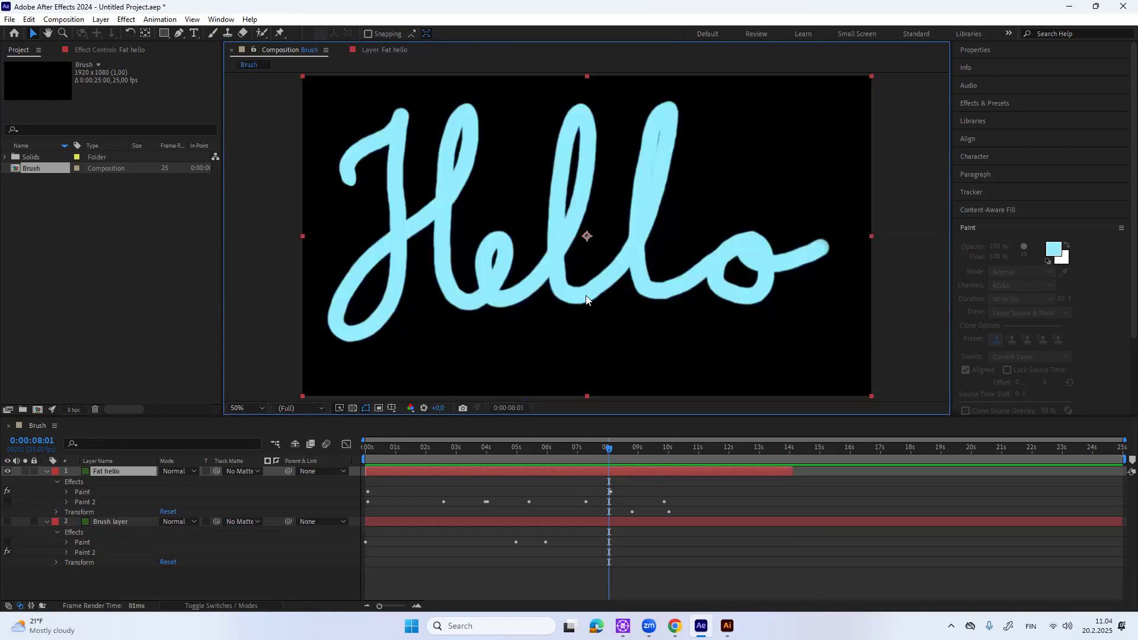
mouse_move(589, 305)
left_mouse_down()
mouse_move(601, 302)
mouse_move(608, 318)
left_mouse_up()
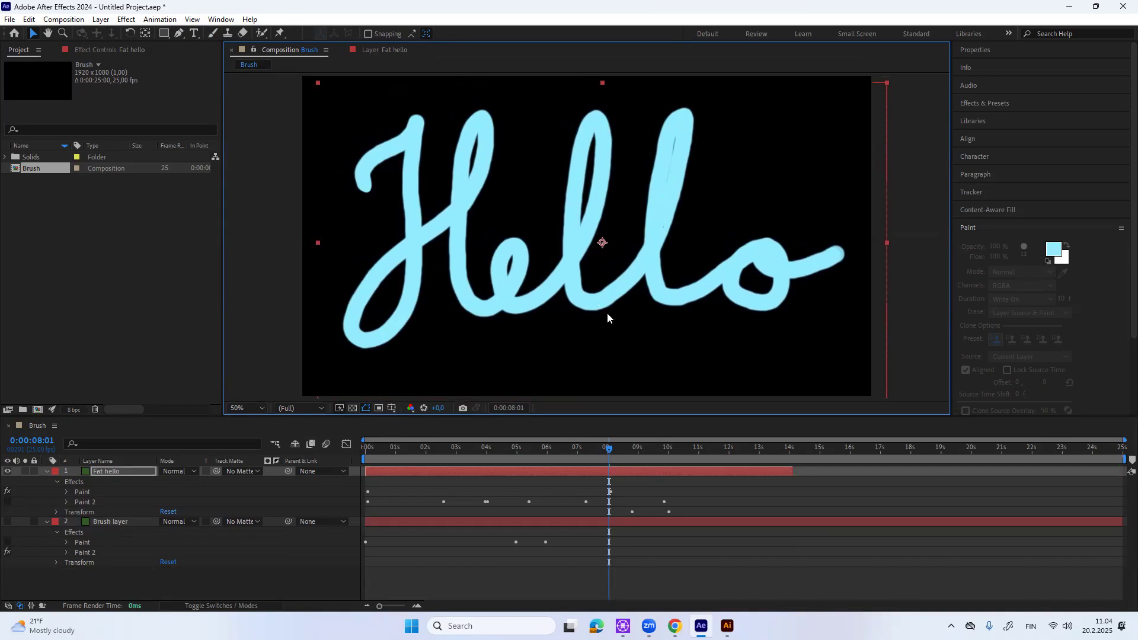
- Add an Outer Glow layer style to the Fat hello layer
left_click(47, 523)
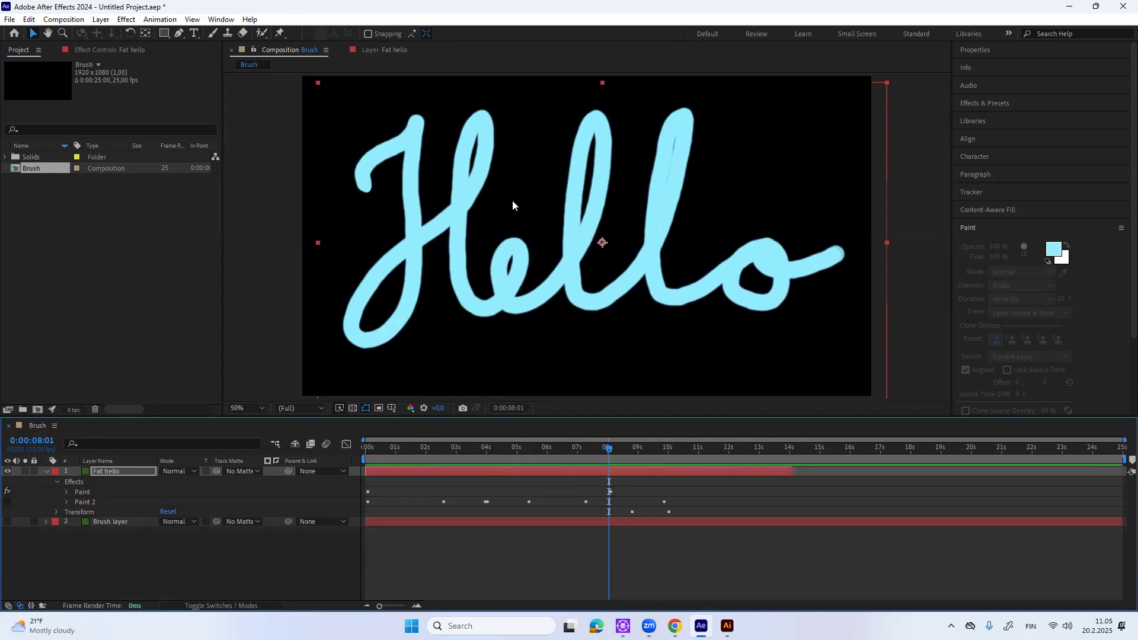
left_click(130, 21)
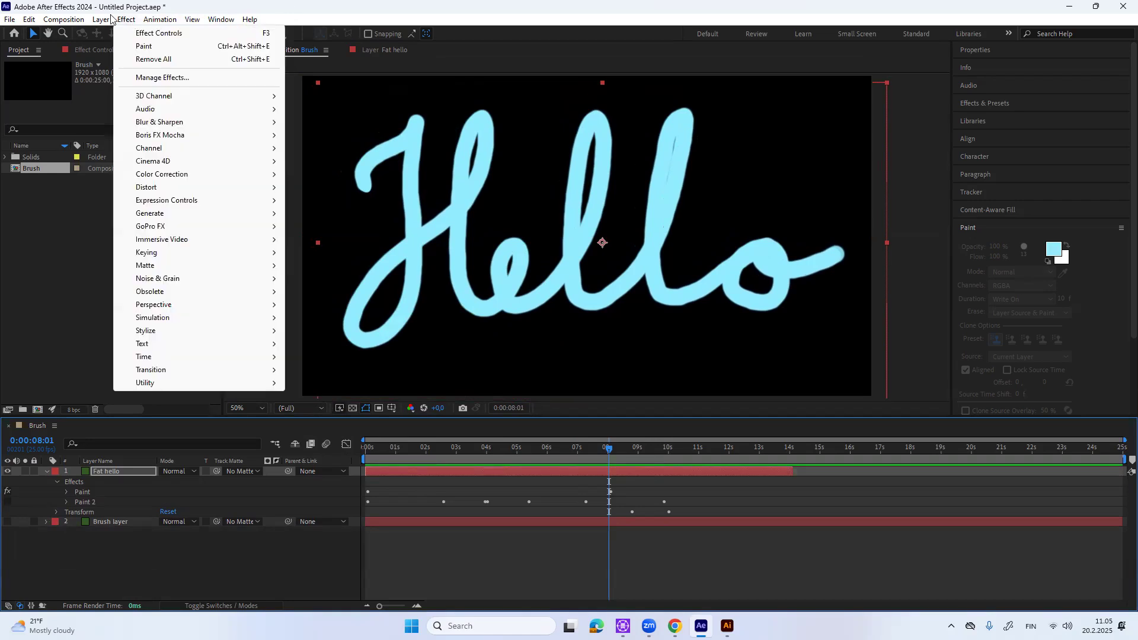
mouse_move(105, 20)
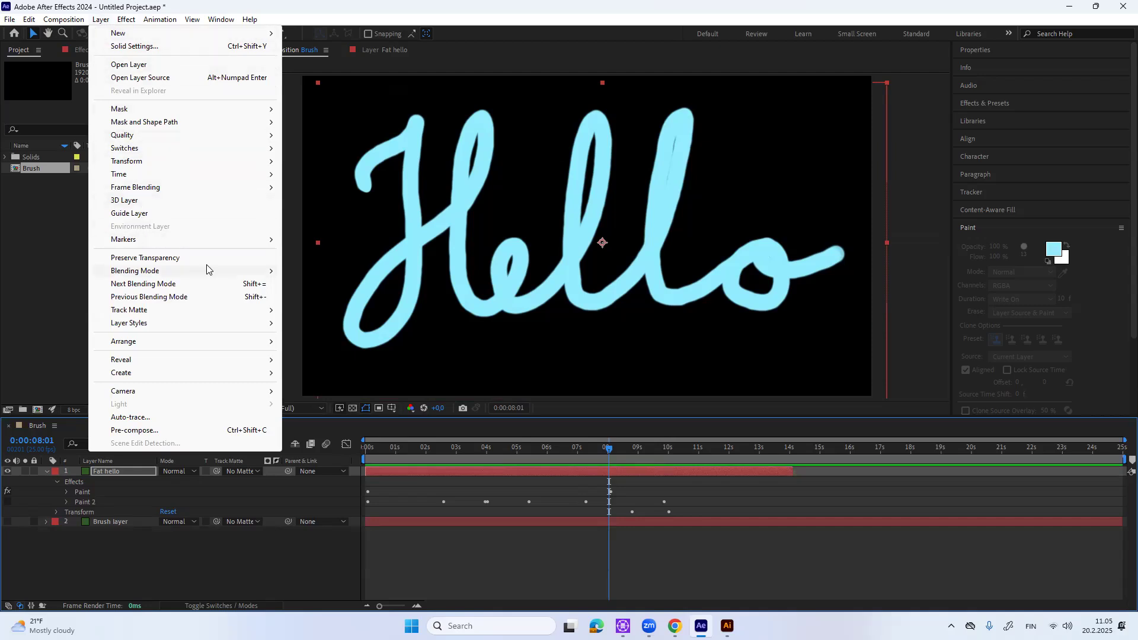
mouse_move(149, 324)
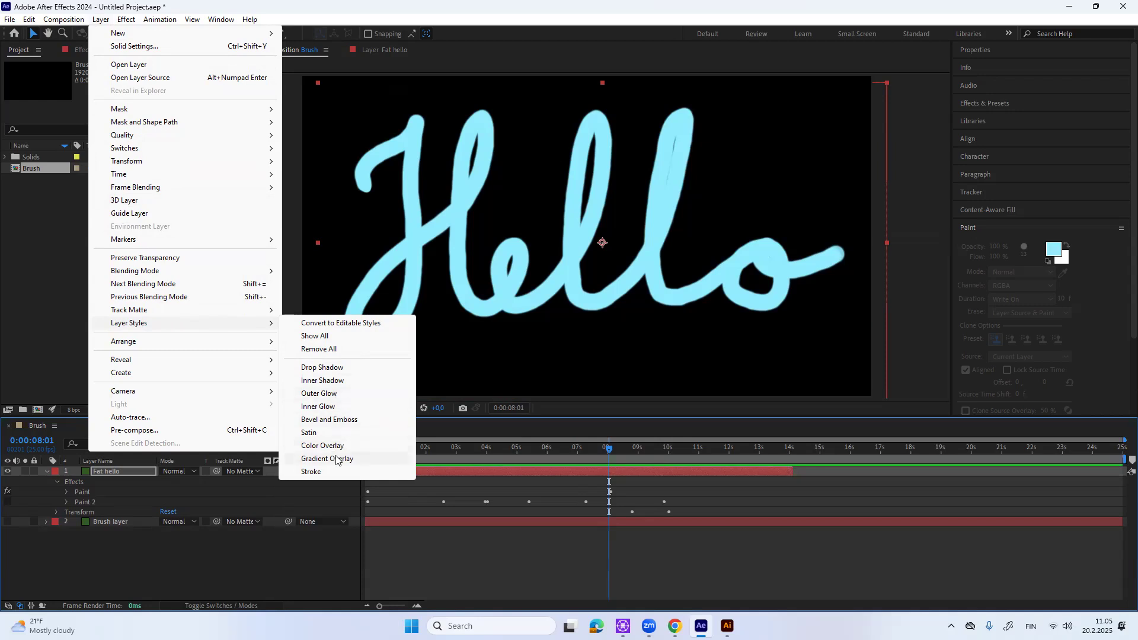
left_click(320, 394)
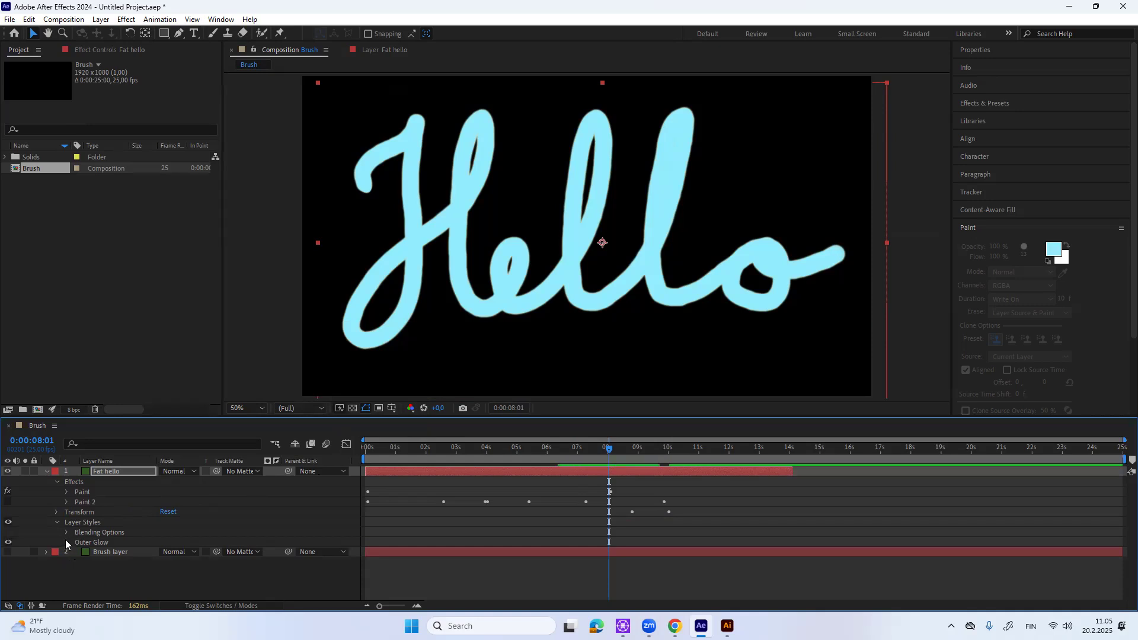
- Expand the Fat hello layer's Outer Glow settings and increase the glow size to 61
left_click(67, 543)
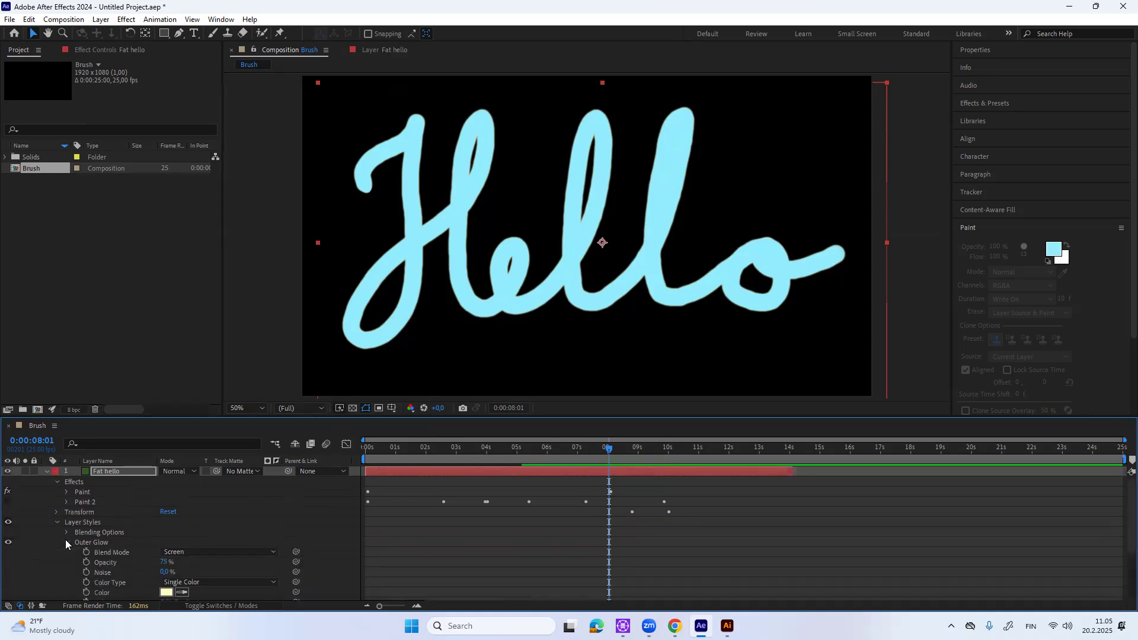
left_click(1014, 50)
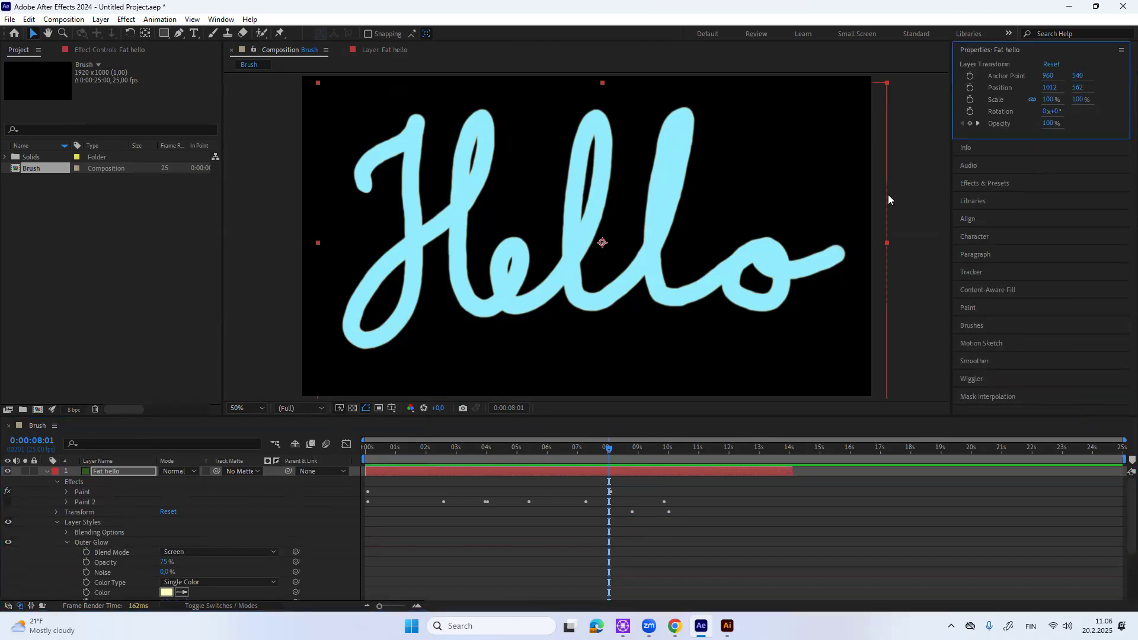
scroll(184, 574, "down", 3)
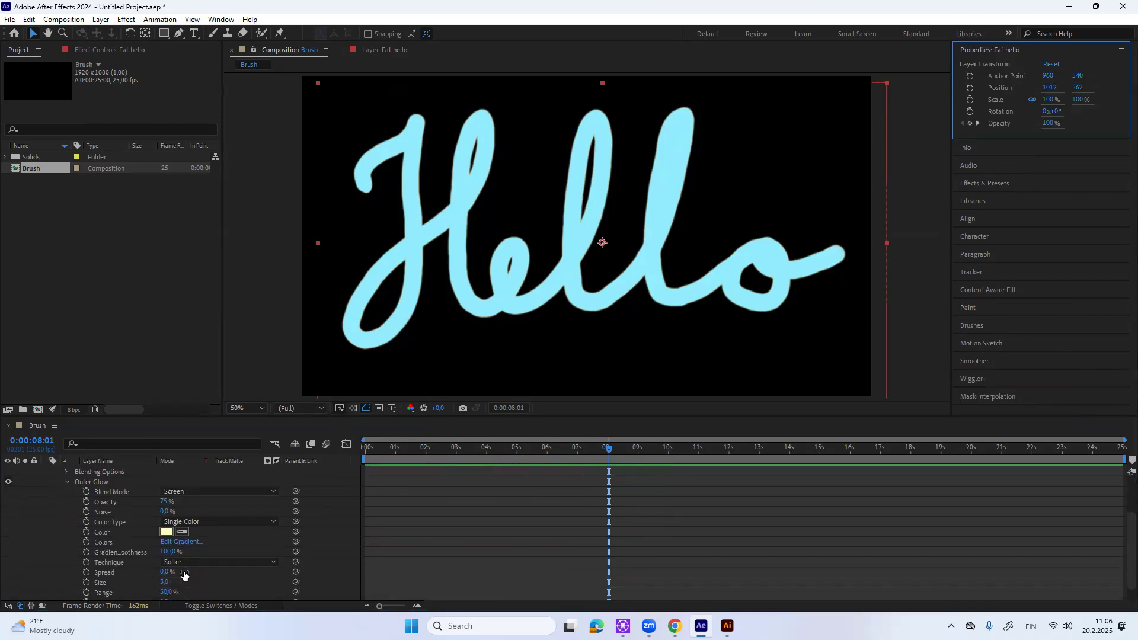
scroll(184, 574, "down", 1)
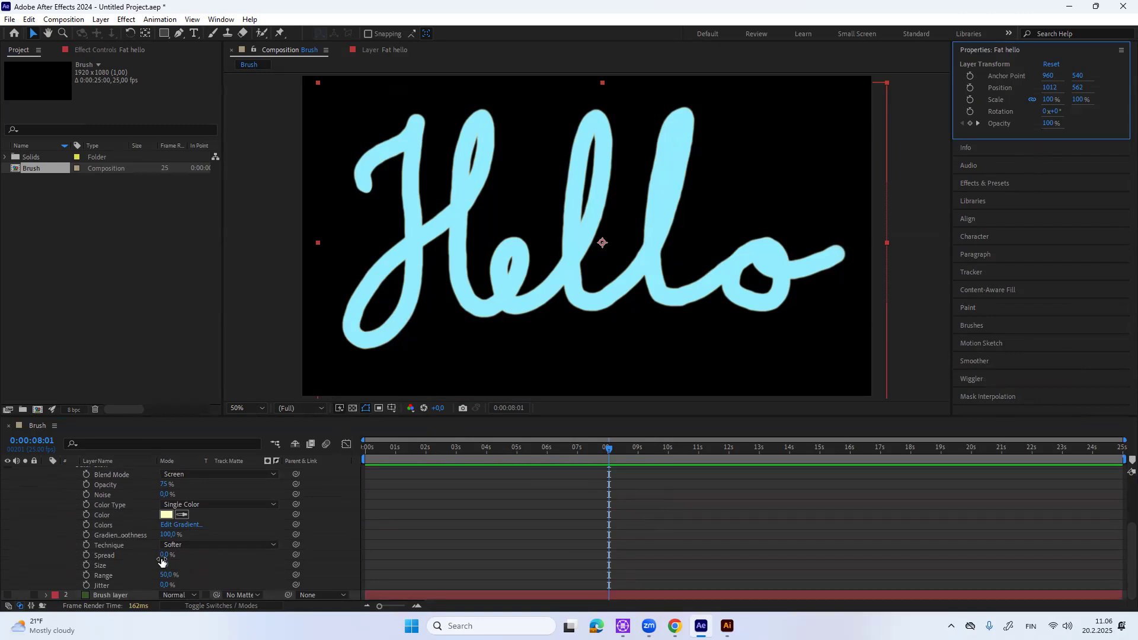
left_click_drag(169, 565, 188, 562)
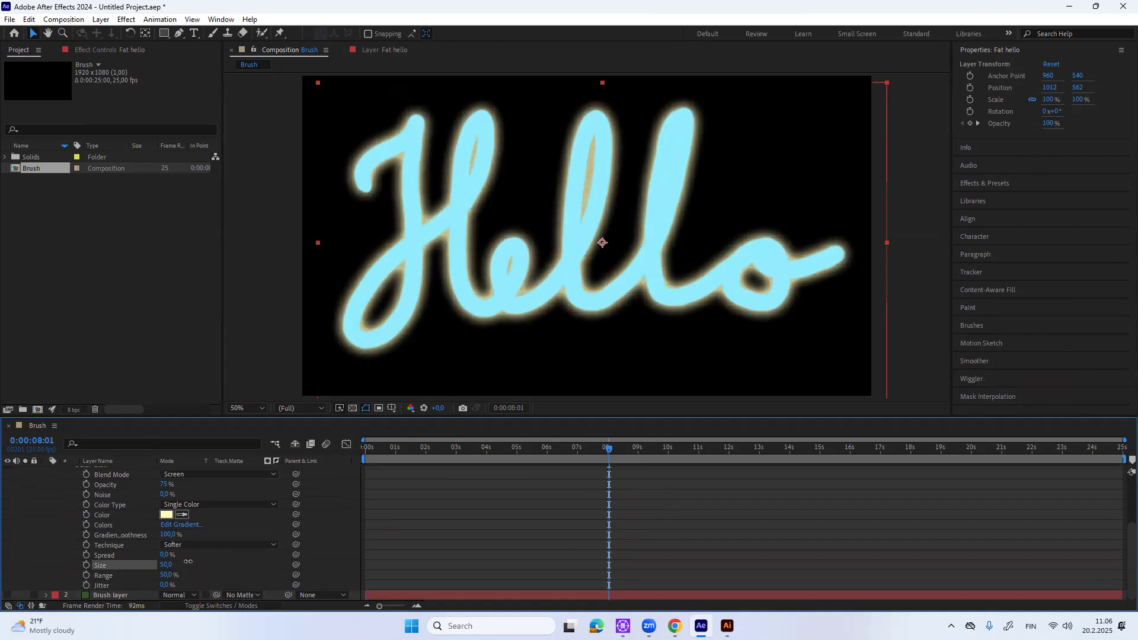
left_click_drag(188, 561, 194, 561)
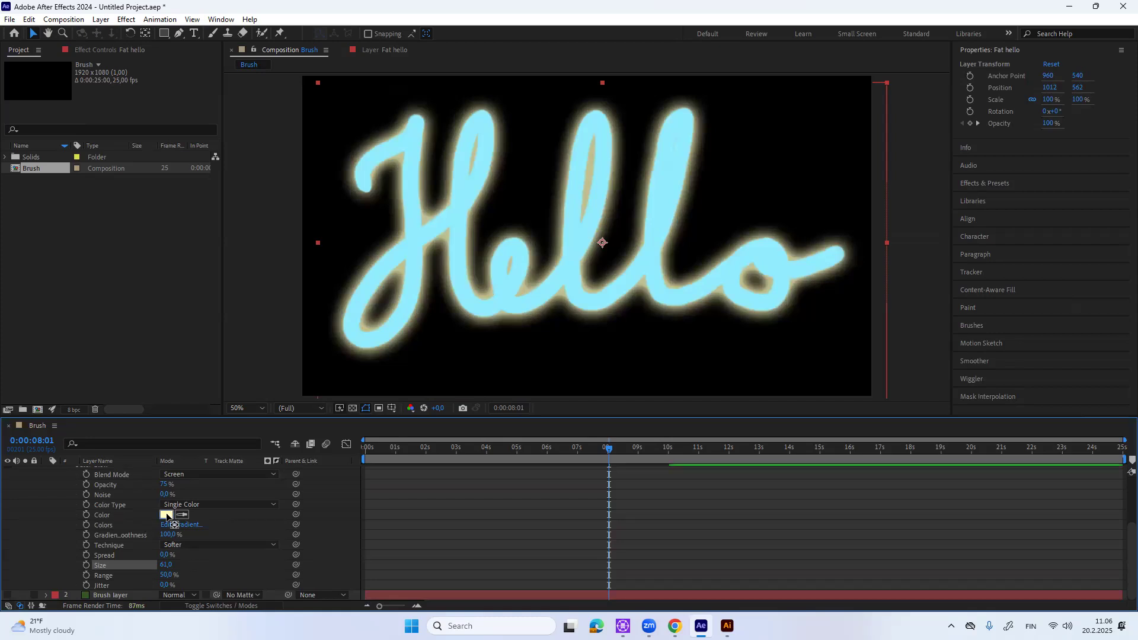
- Change the Outer Glow color to purple 7D3AC2 after trying yellow and orange tones
left_click(168, 515)
left_click(242, 304)
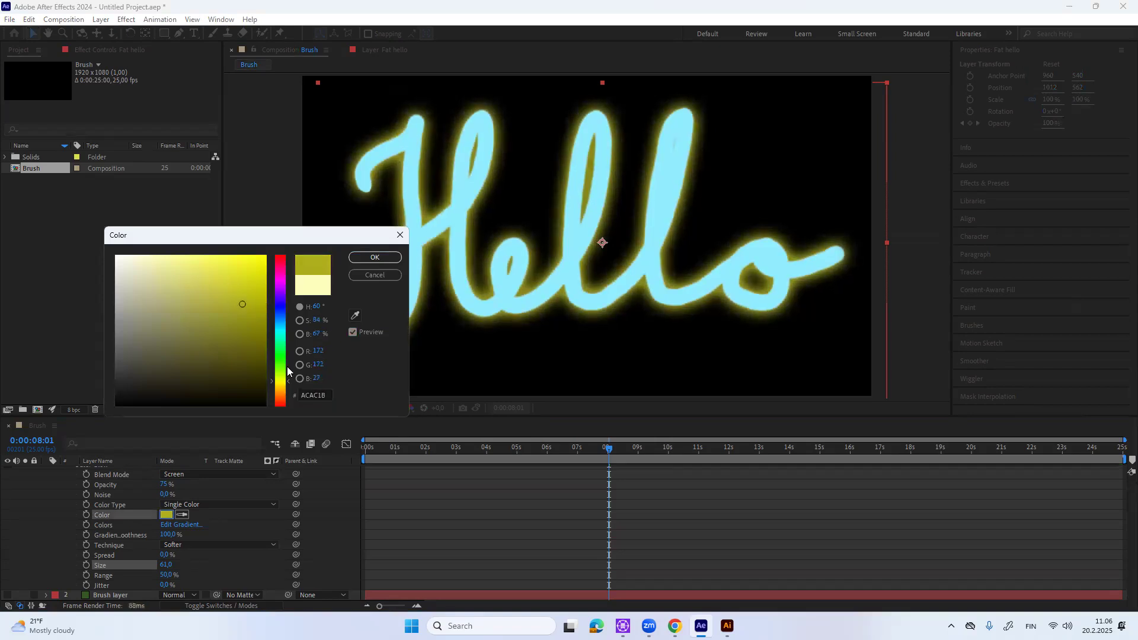
left_click(281, 395)
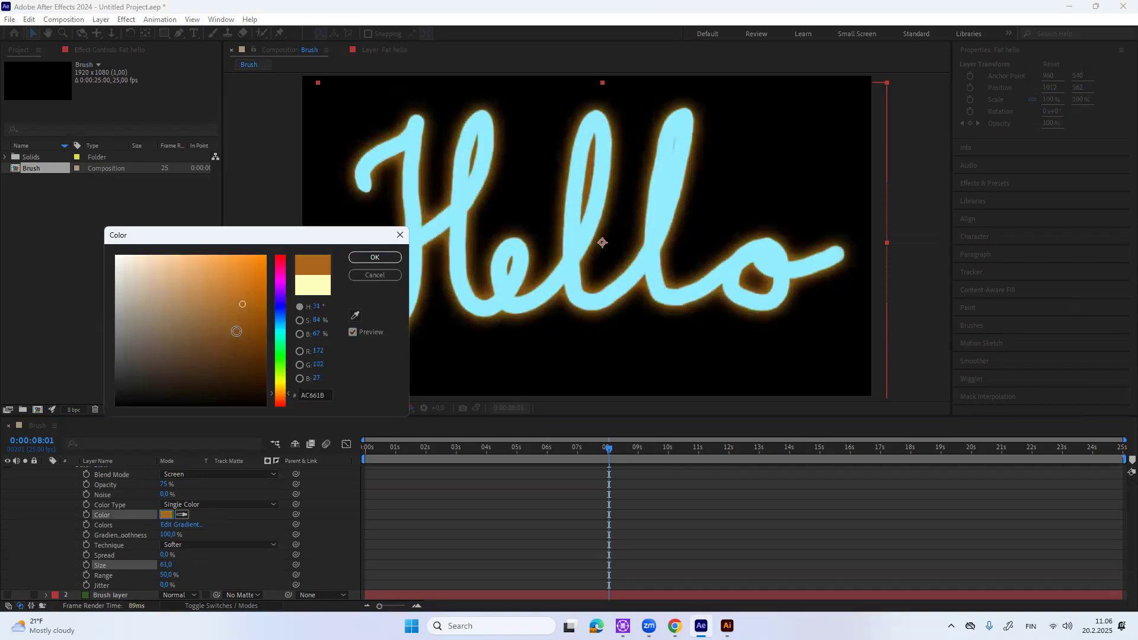
left_click_drag(235, 276, 196, 308)
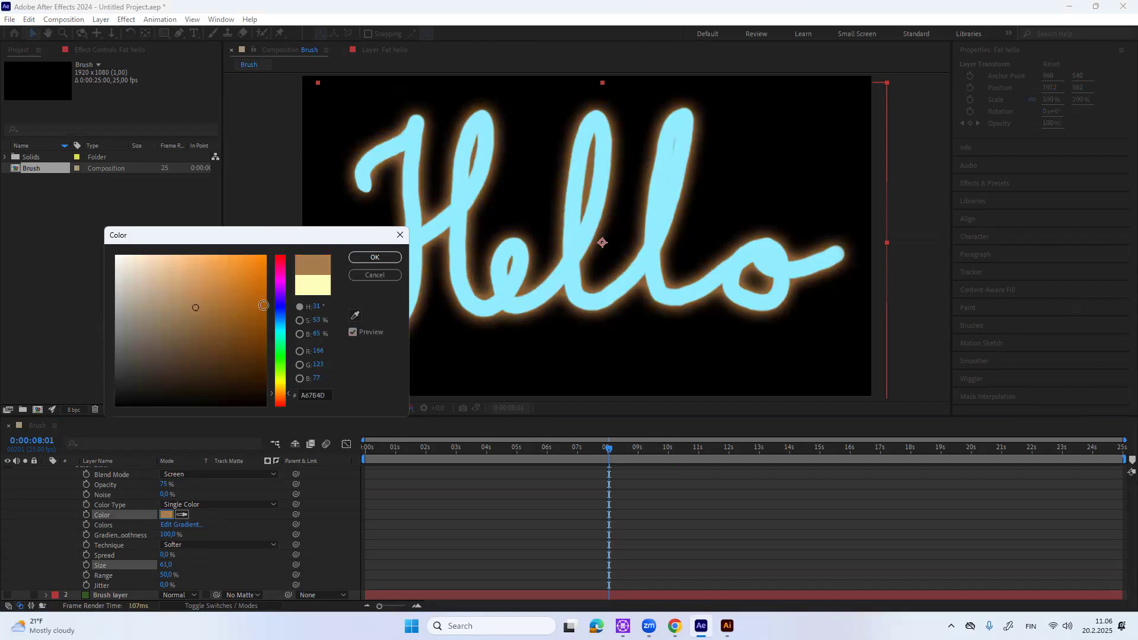
left_click(281, 293)
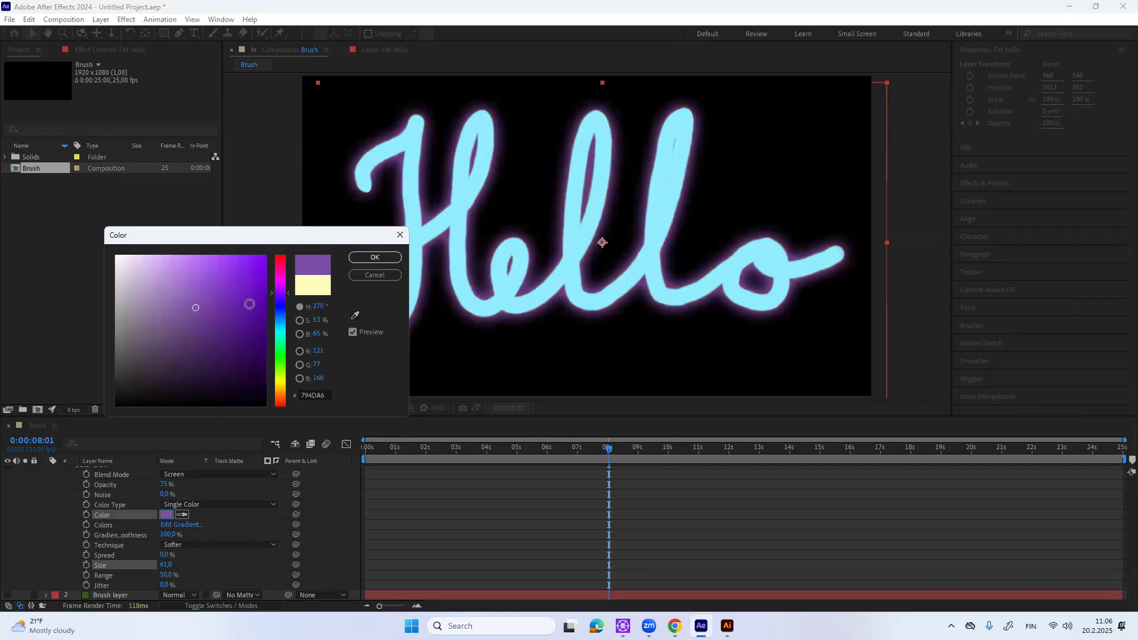
mouse_move(219, 304)
left_mouse_down()
mouse_move(238, 285)
mouse_move(228, 301)
mouse_move(221, 291)
left_mouse_up()
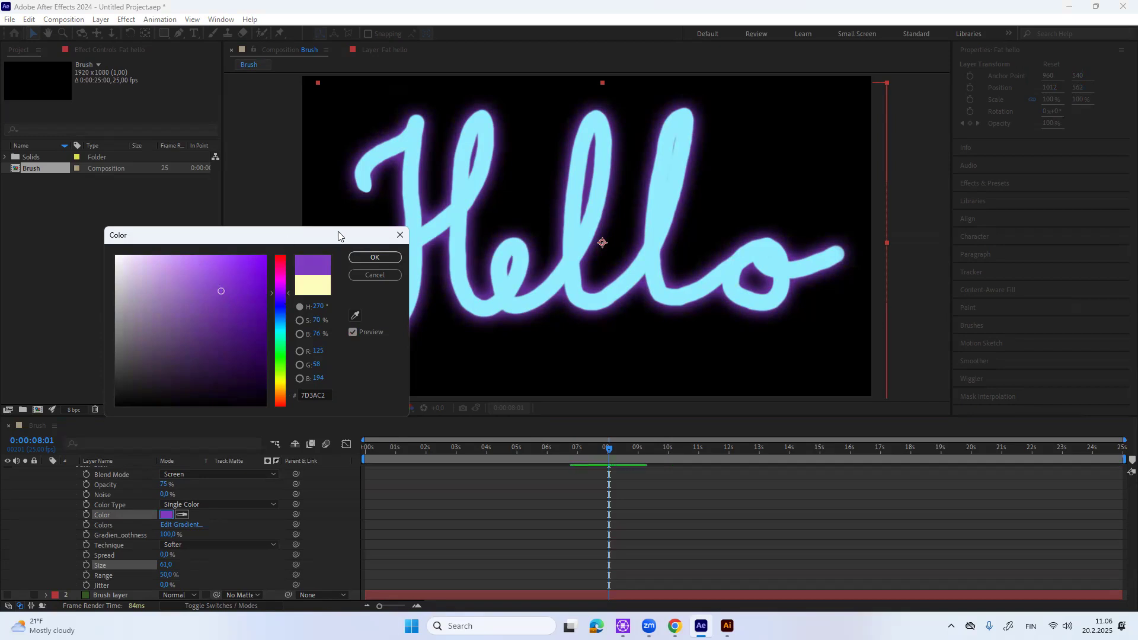
left_click(378, 259)
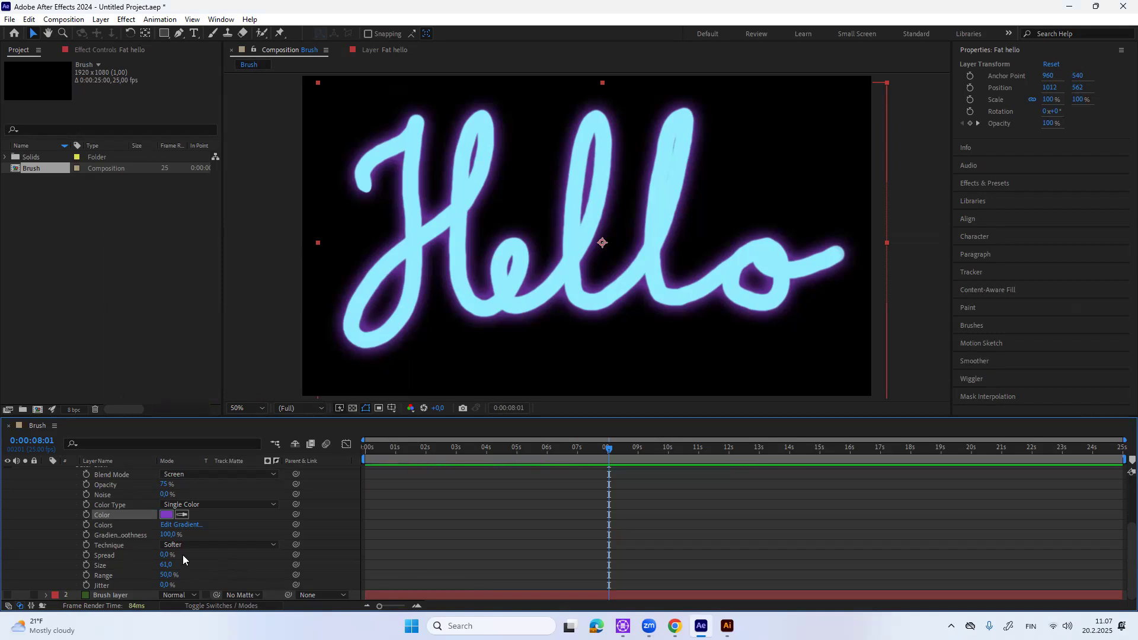
- Refine the Outer Glow with a spread of 4%, a size of 45 and noise of 17%
mouse_move(165, 555)
left_mouse_down()
mouse_move(175, 555)
mouse_move(161, 557)
mouse_move(160, 593)
mouse_move(162, 566)
mouse_move(148, 574)
mouse_move(160, 571)
left_mouse_up()
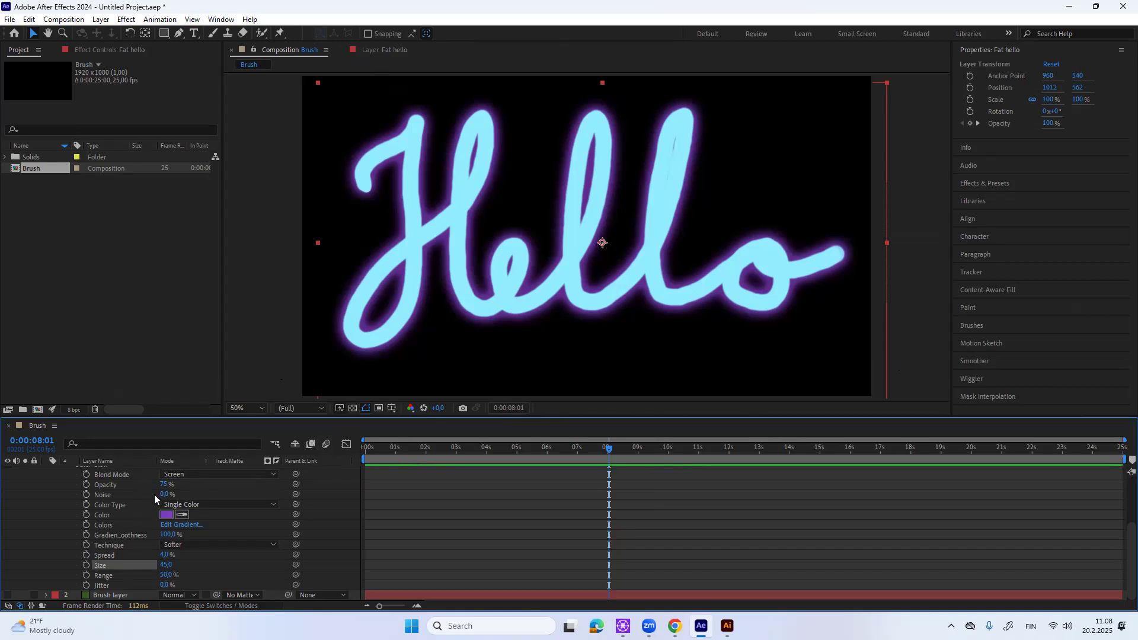
left_click_drag(164, 496, 173, 495)
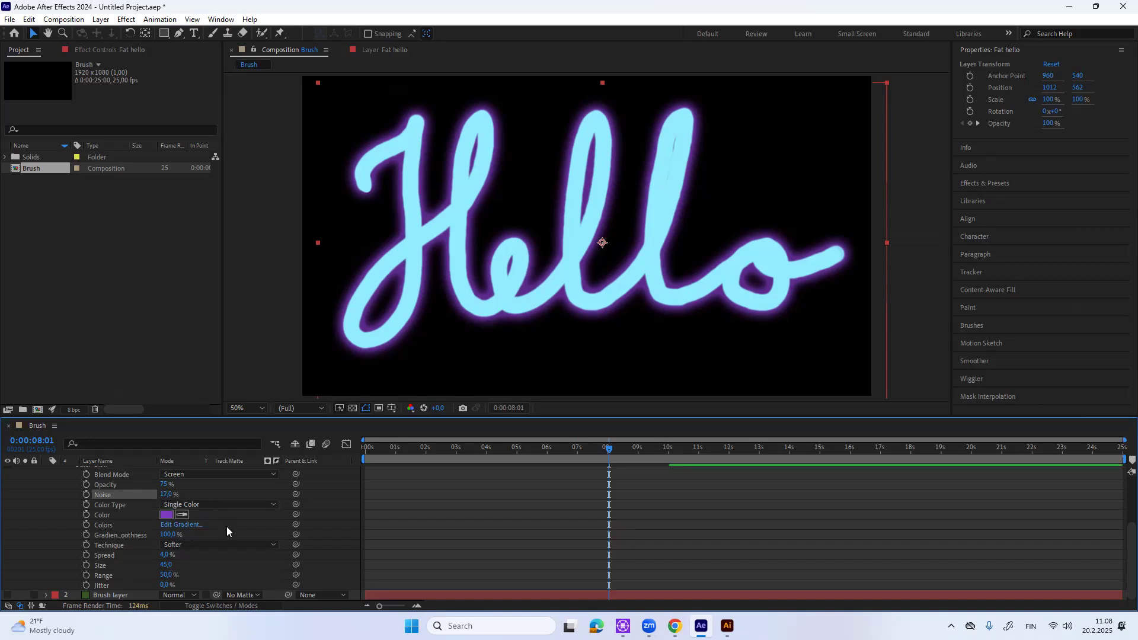
- Move the current time back to 0:00:07:20 and collapse the Fat hello layer's properties
scroll(229, 527, "up", 3)
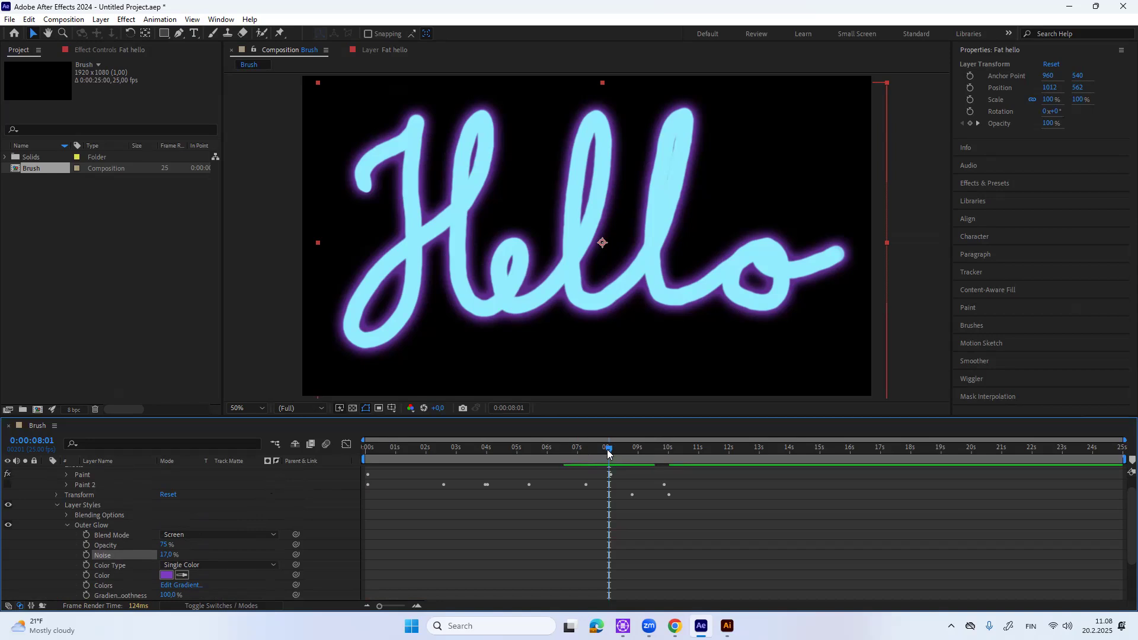
mouse_move(611, 454)
left_mouse_down()
mouse_move(396, 494)
mouse_move(603, 455)
left_mouse_up()
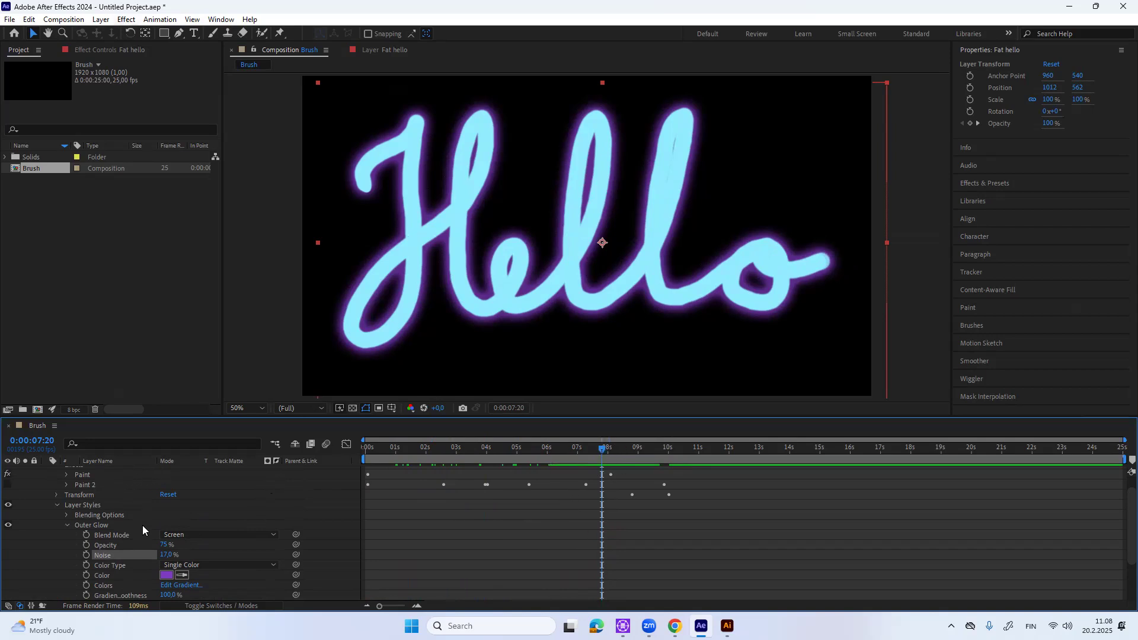
scroll(142, 525, "up", 1)
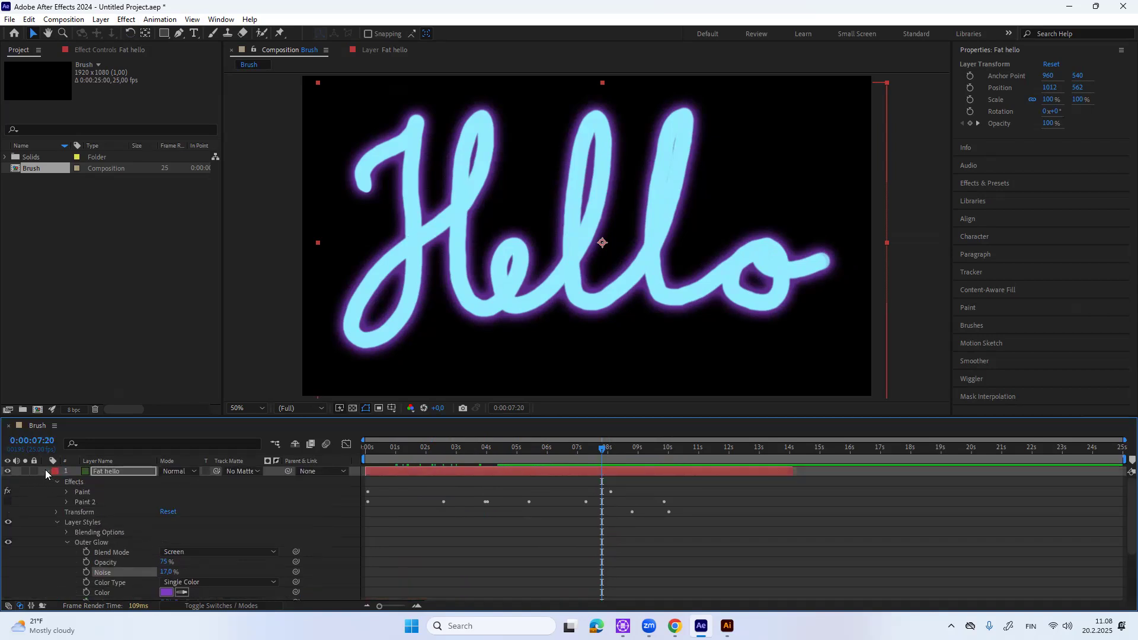
left_click(46, 471)
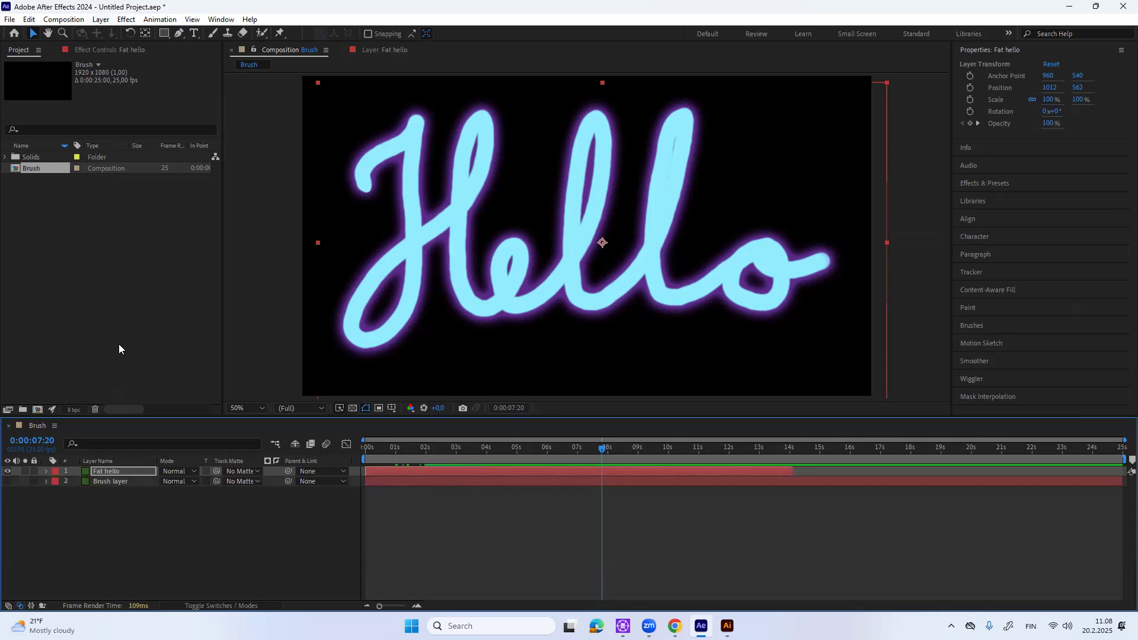
- With no layer selected, create a new 1920 x 1080 px solid layer in pink B16189
left_click(157, 534)
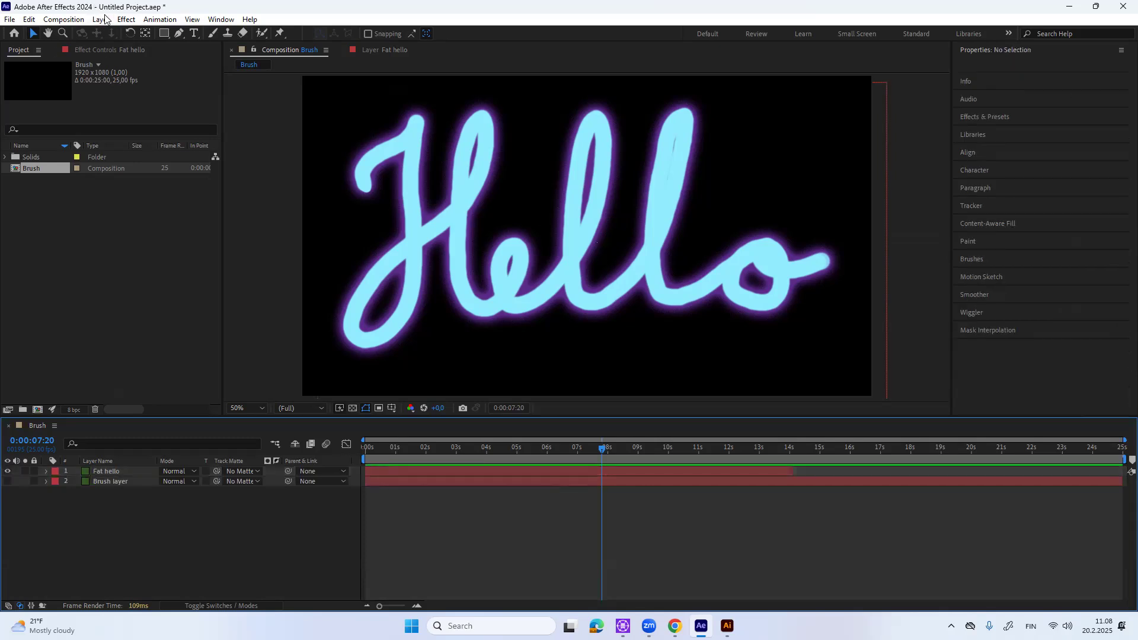
left_click(101, 20)
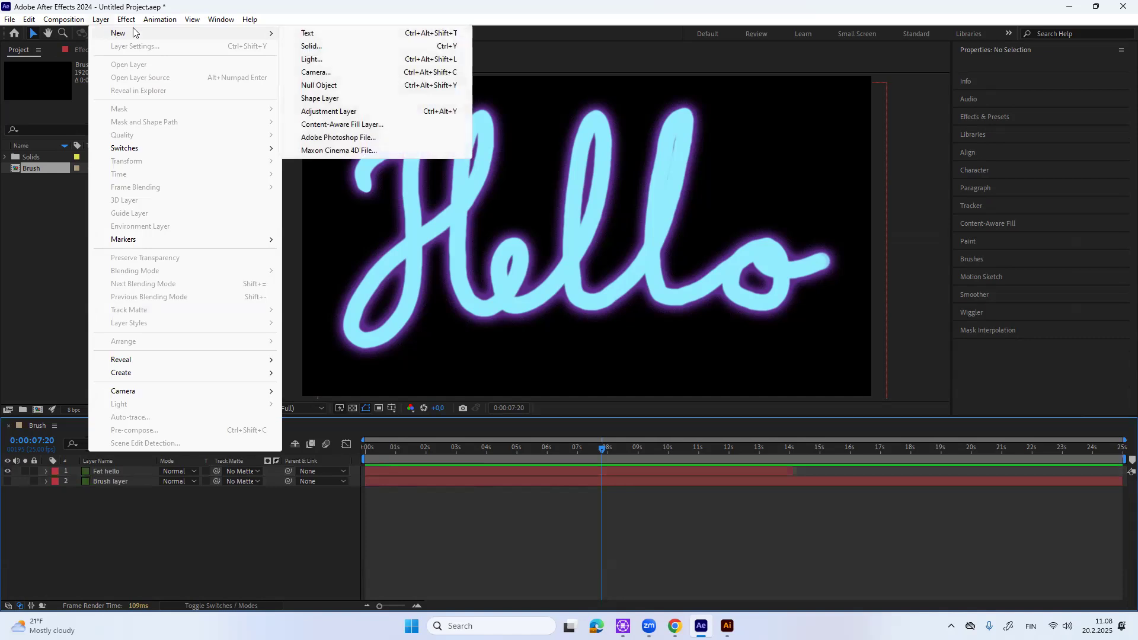
mouse_move(111, 34)
left_click(311, 46)
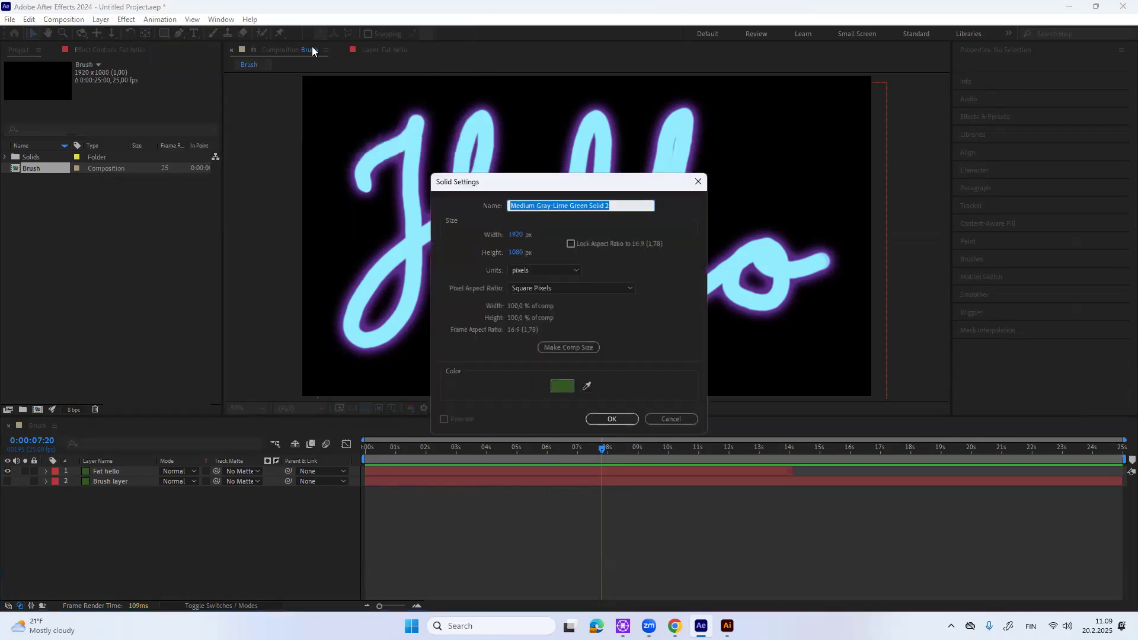
left_click(562, 386)
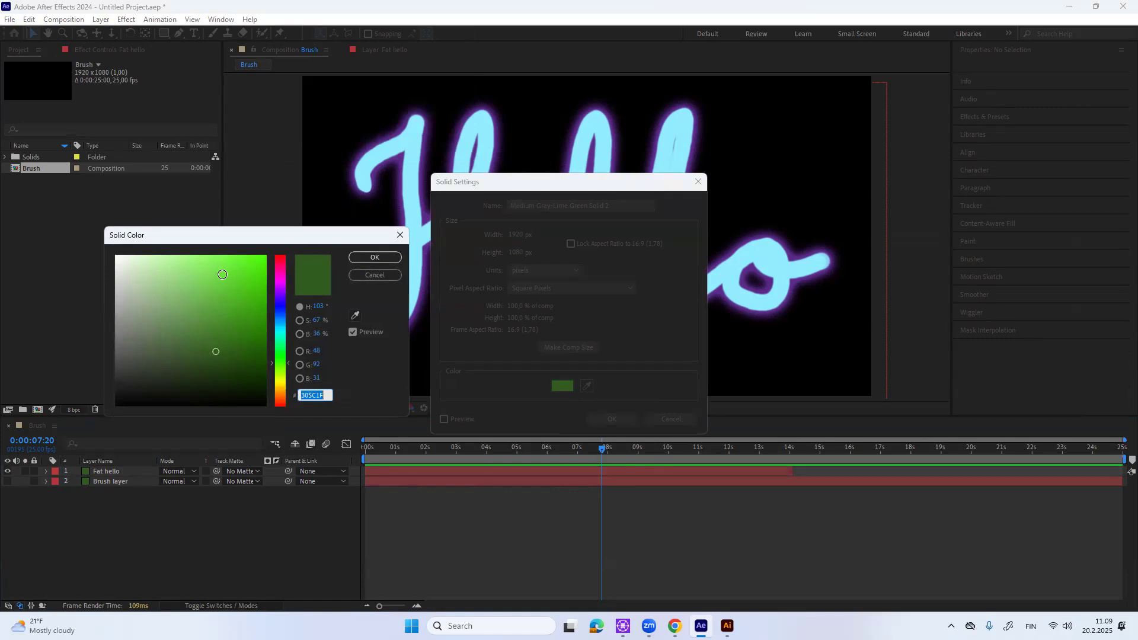
left_click(277, 268)
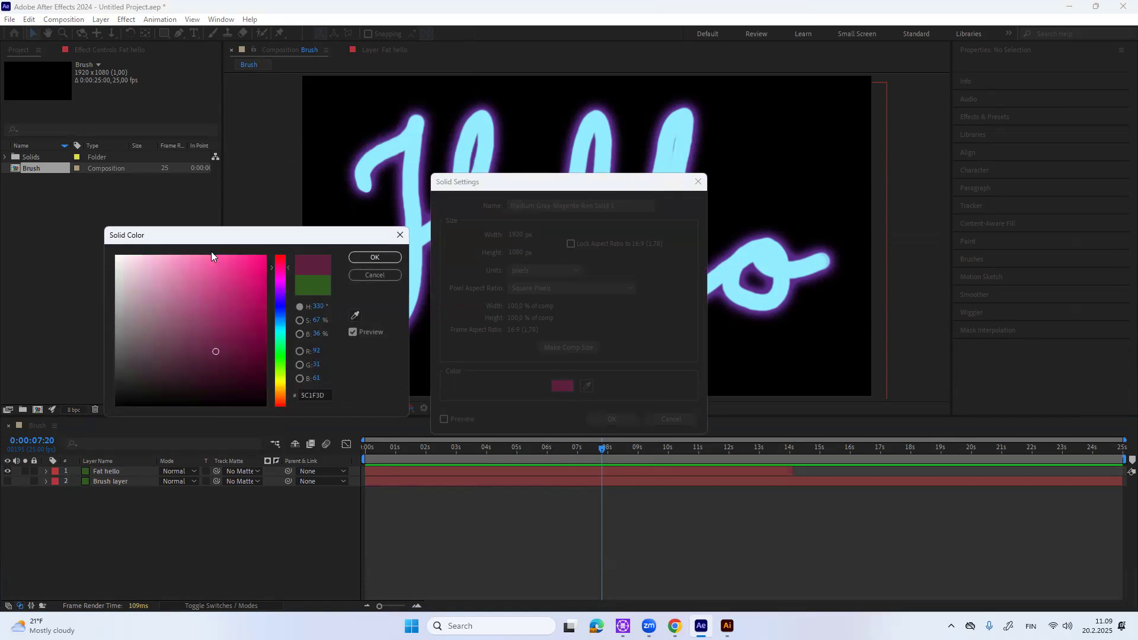
left_click(206, 270)
left_click(183, 301)
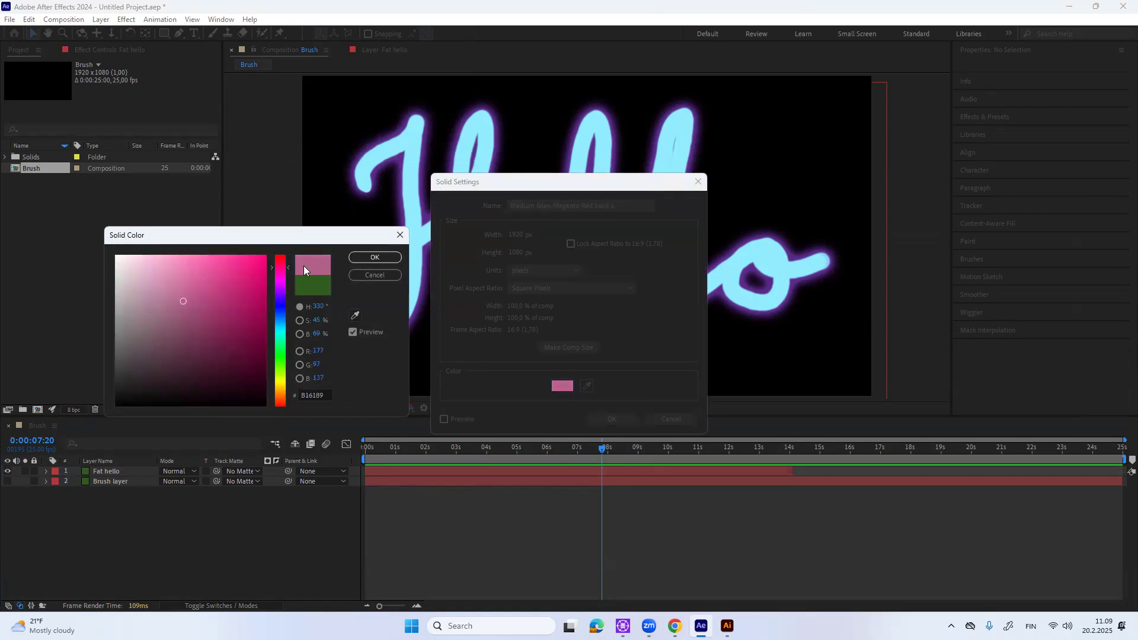
left_click(375, 258)
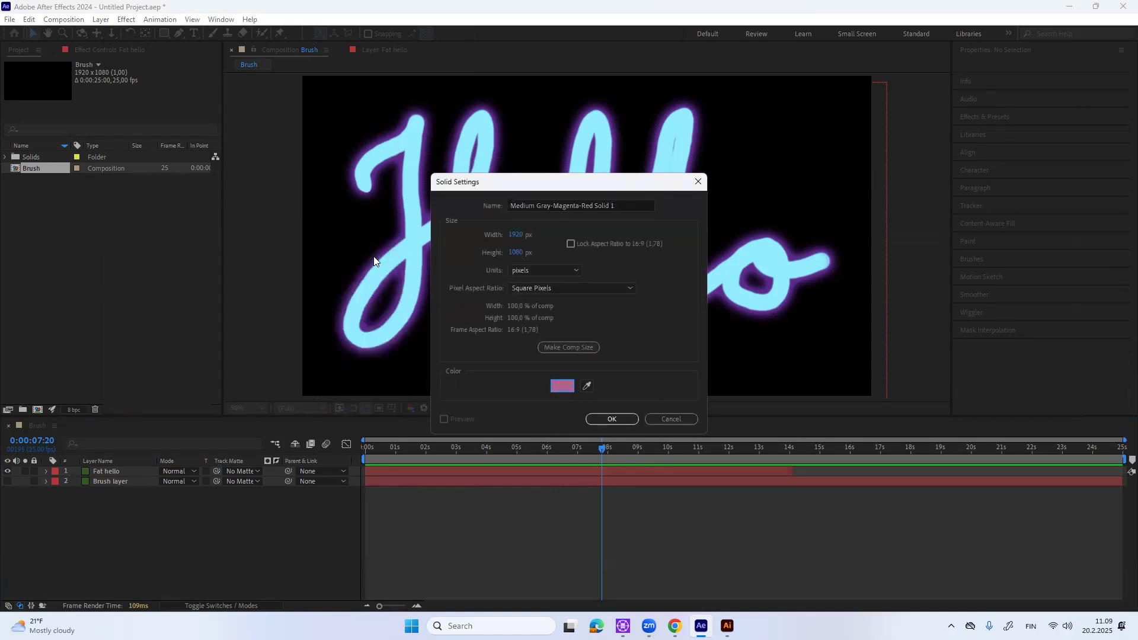
left_click(611, 419)
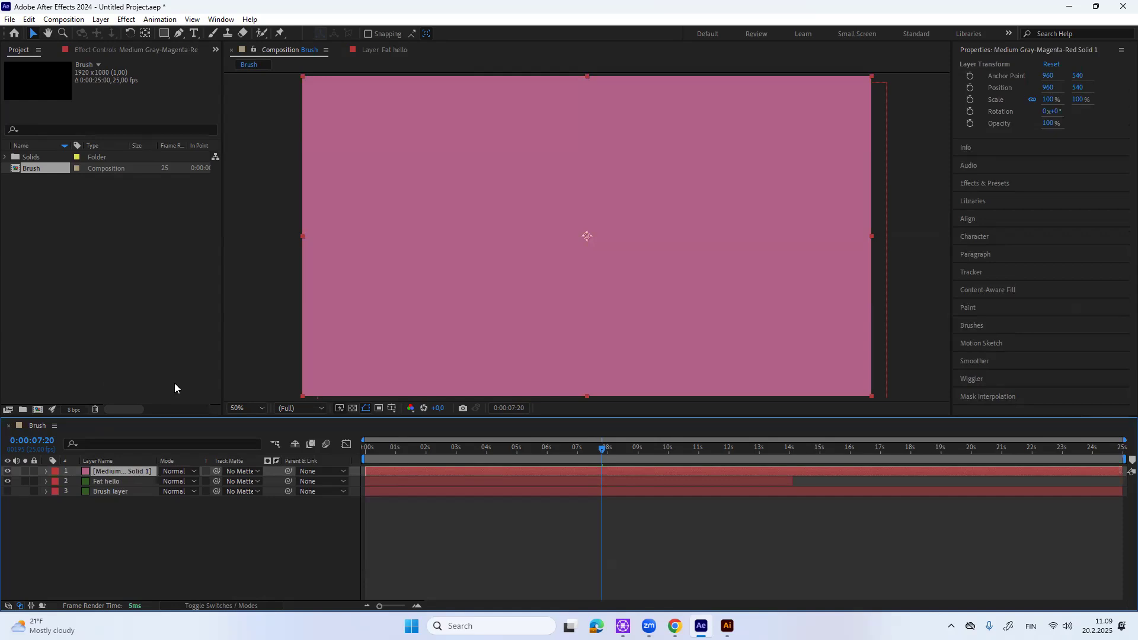
- Apply the Turbulent Noise effect from Noise & Grain to the pink solid
left_click(131, 20)
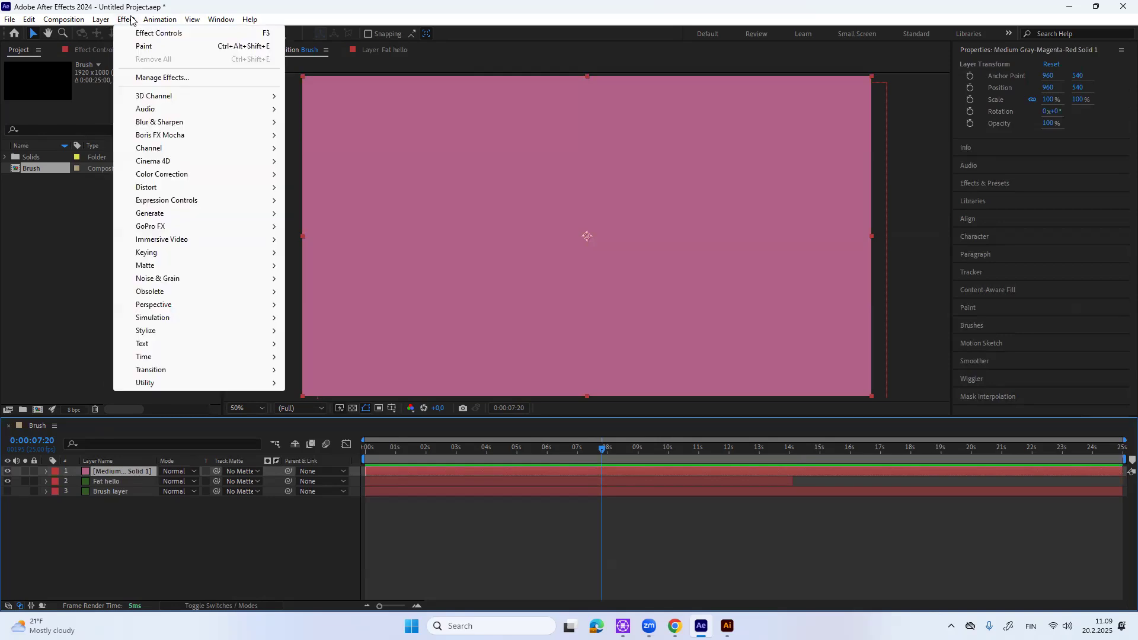
mouse_move(208, 279)
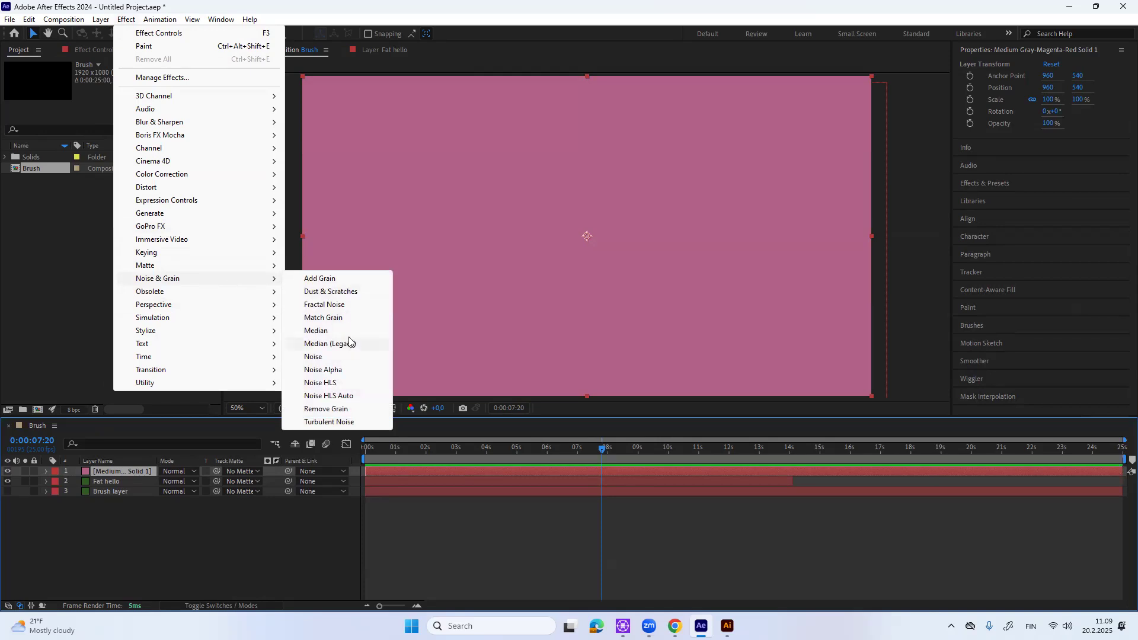
left_click(351, 423)
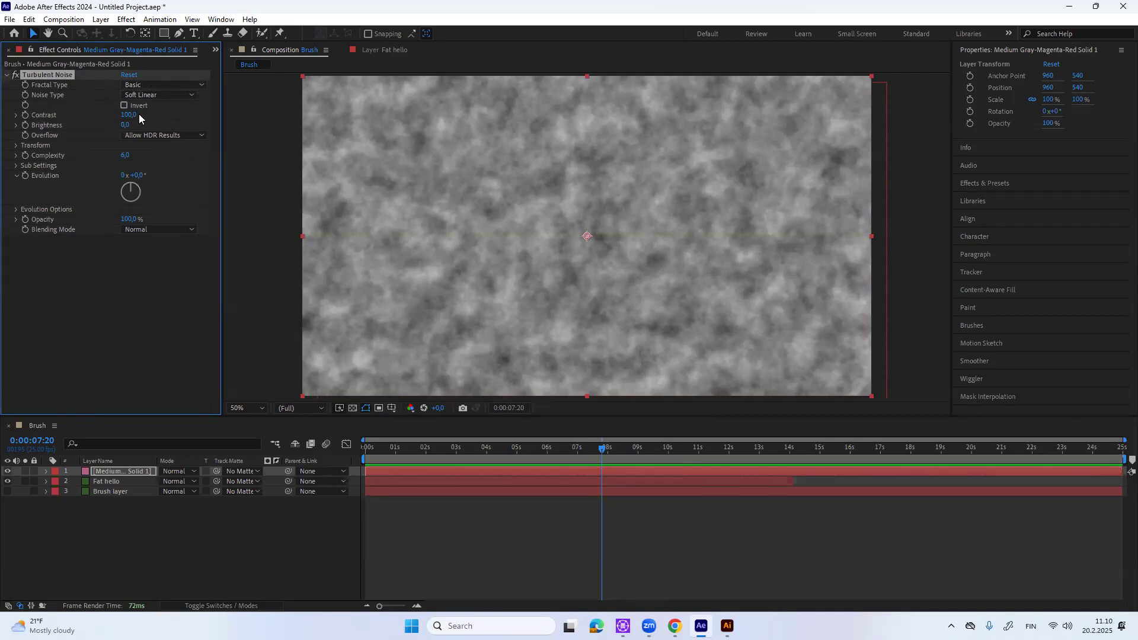
- Try the Subscale and Small Bumps fractal types for the Turbulent Noise, and set the fractal type to Threads
left_click(195, 85)
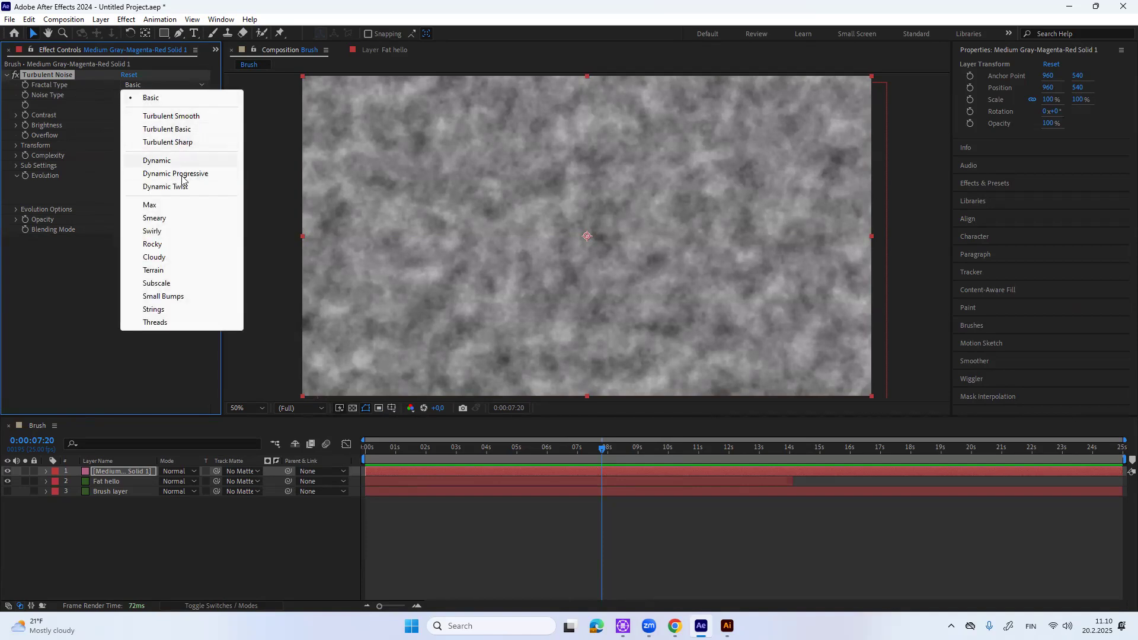
left_click(176, 282)
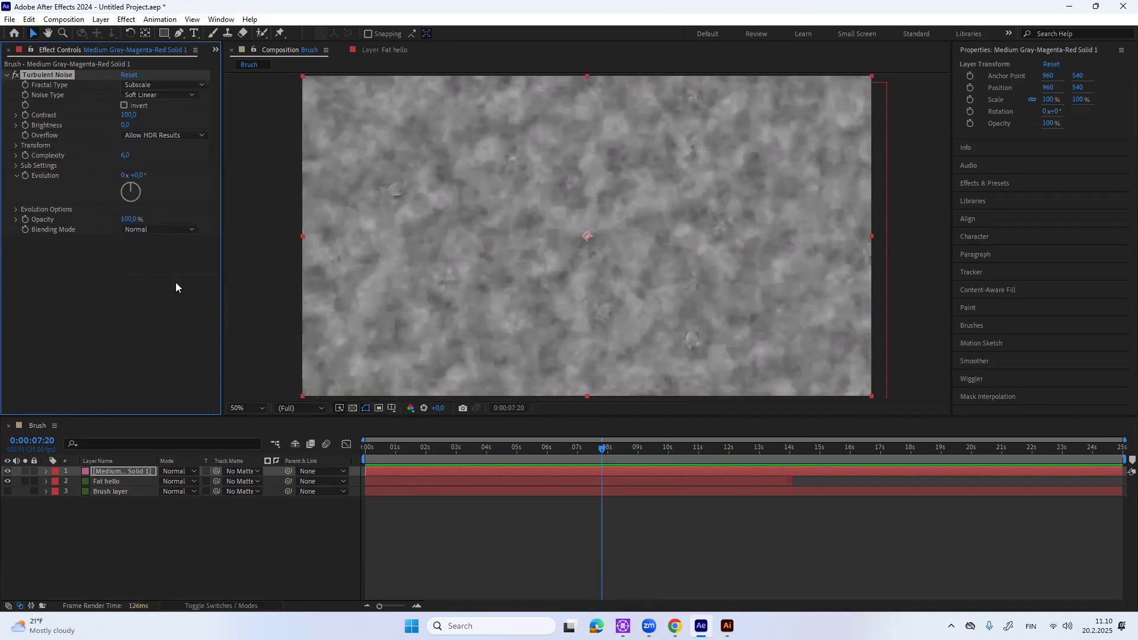
left_click(200, 84)
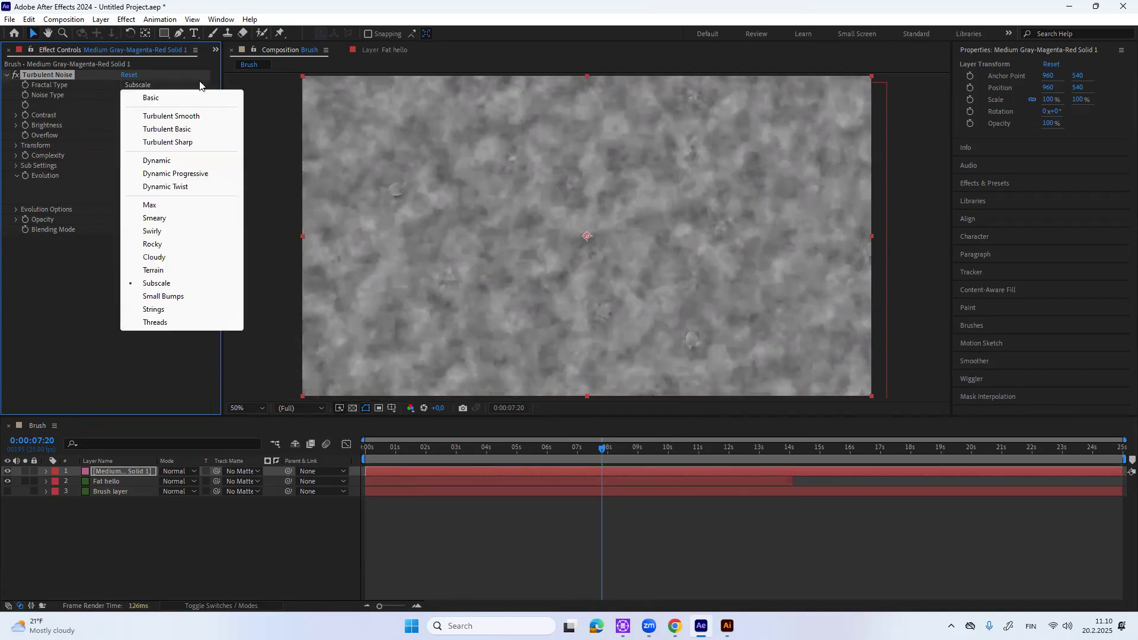
left_click(197, 298)
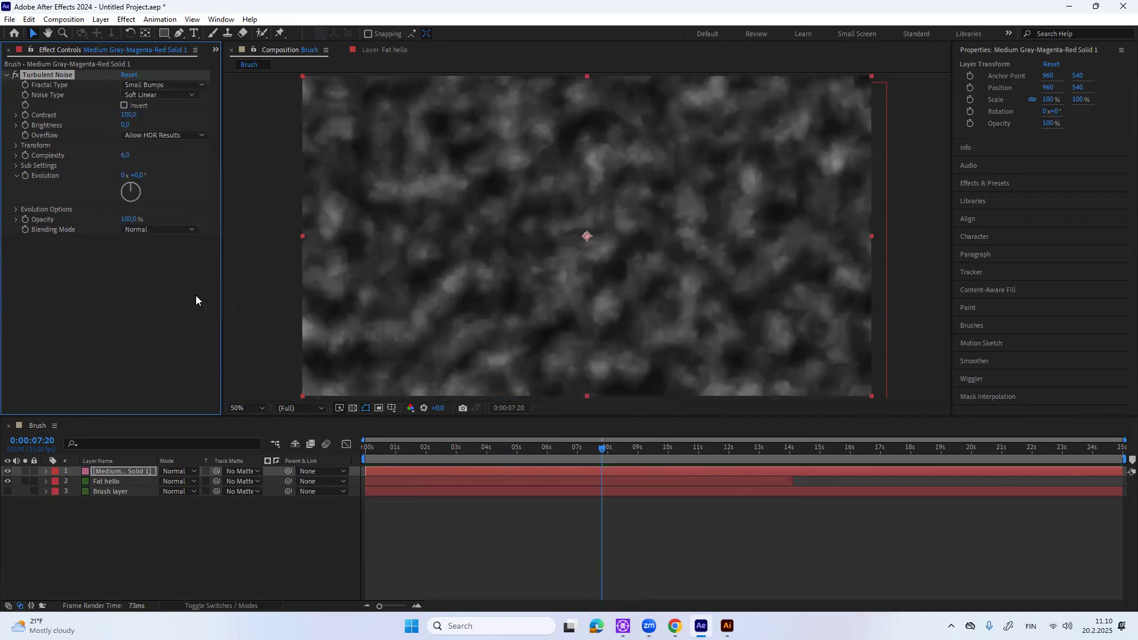
left_click(189, 82)
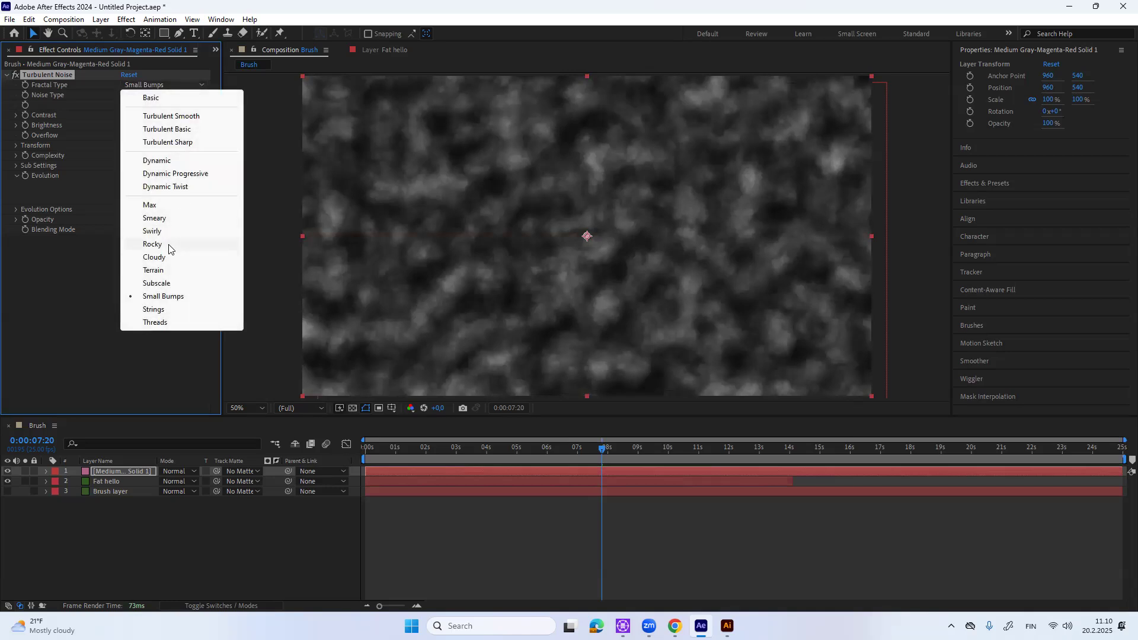
left_click(166, 323)
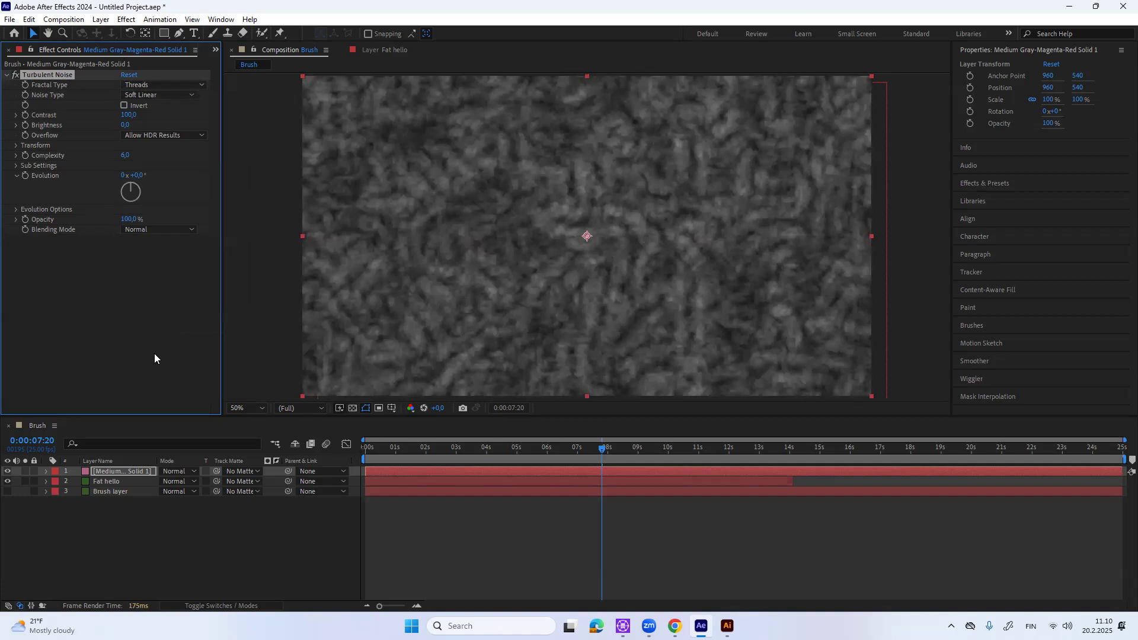
- Set the Turbulent Noise fractal type to Strings, and try the Spline and Block noise types before returning to Soft Linear
left_click(202, 84)
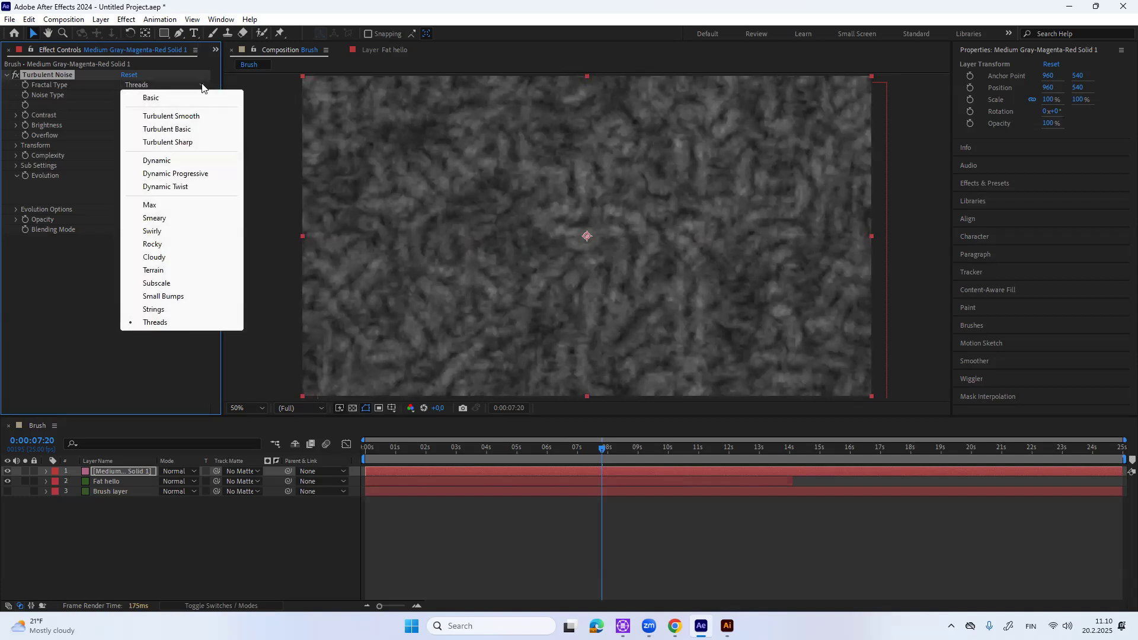
left_click(163, 314)
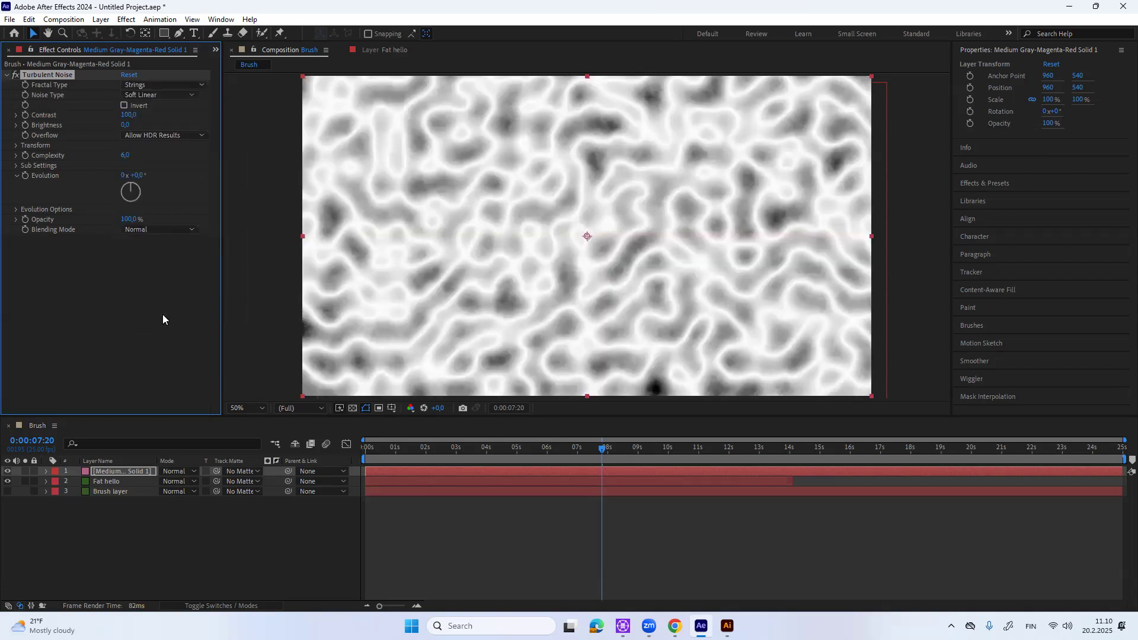
left_click(144, 96)
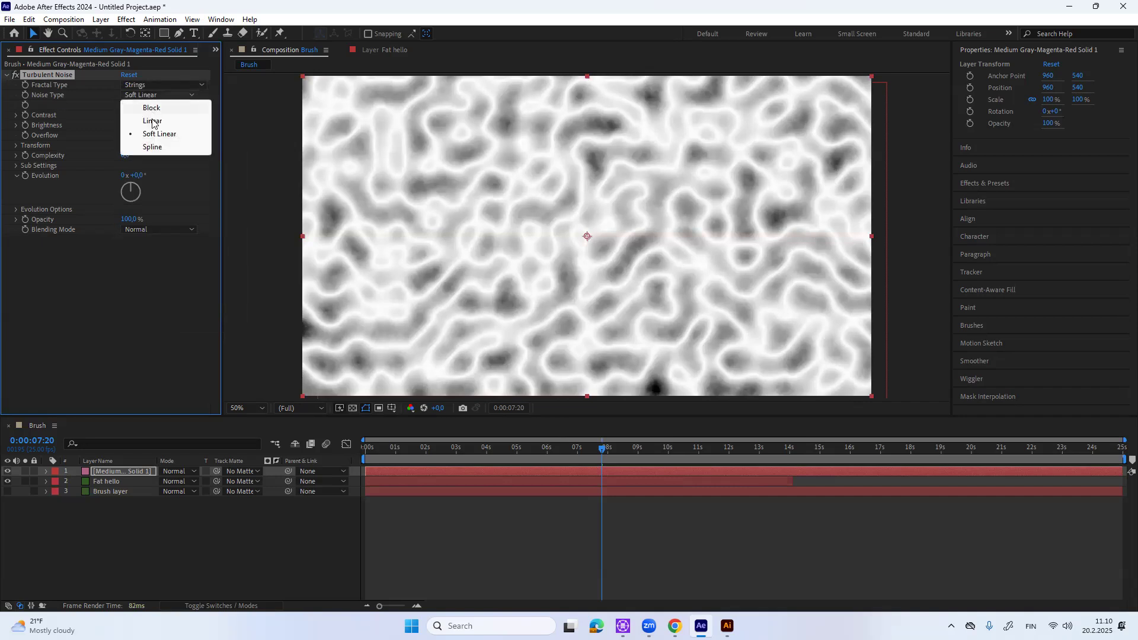
left_click(153, 148)
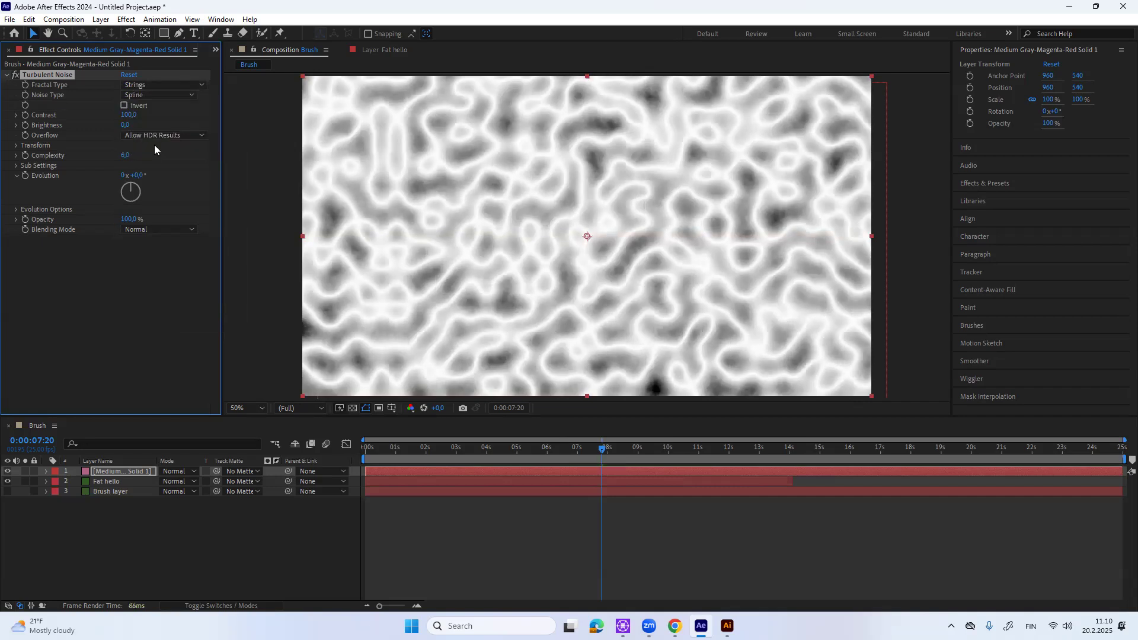
left_click(183, 92)
left_click(182, 107)
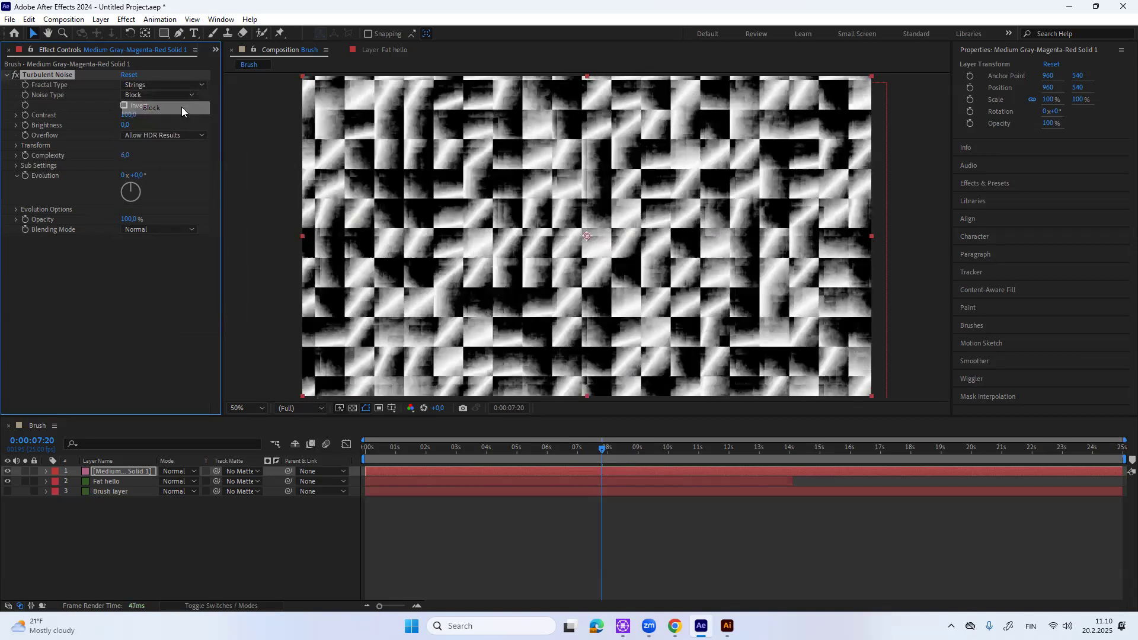
left_click(190, 94)
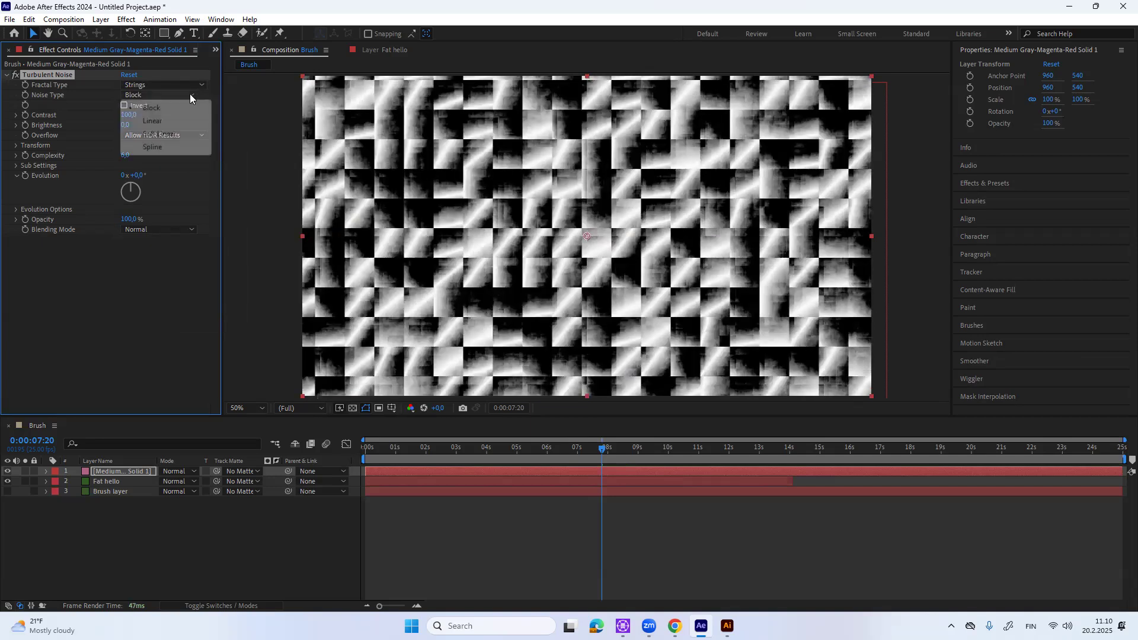
left_click(187, 133)
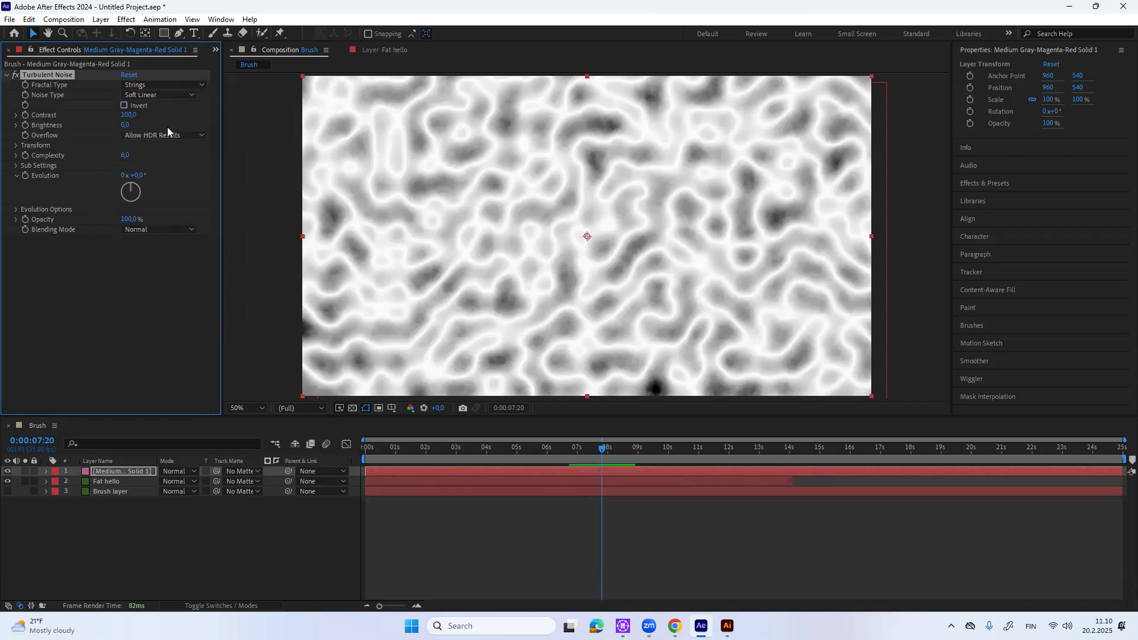
- Invert the Strings noise and set its contrast to 132 and brightness to 51
left_click(124, 105)
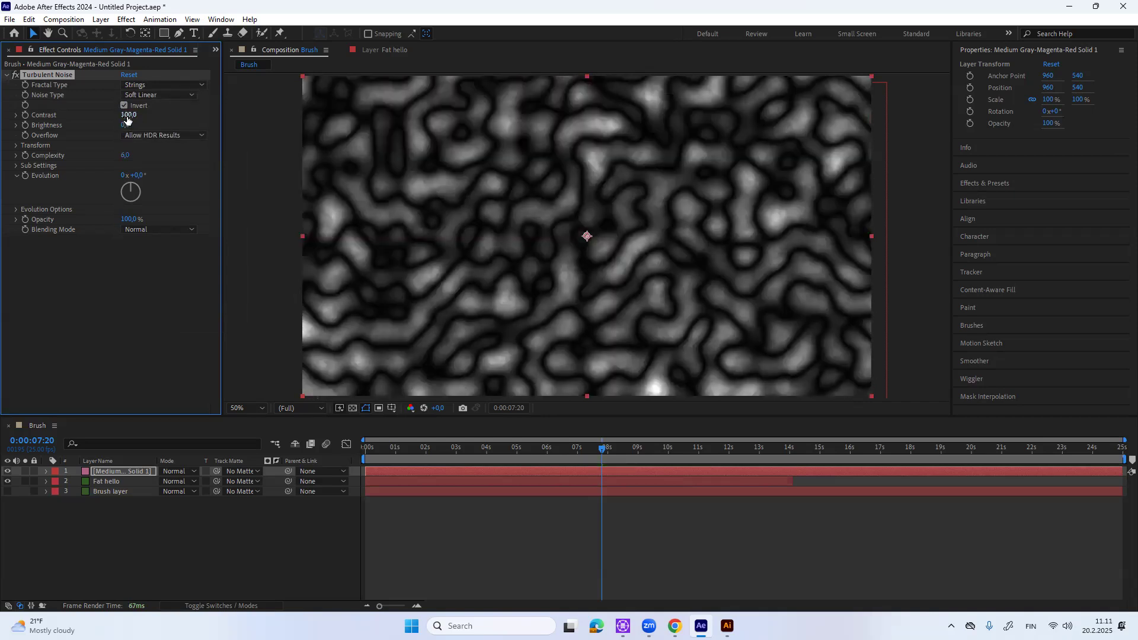
left_click_drag(130, 114, 159, 125)
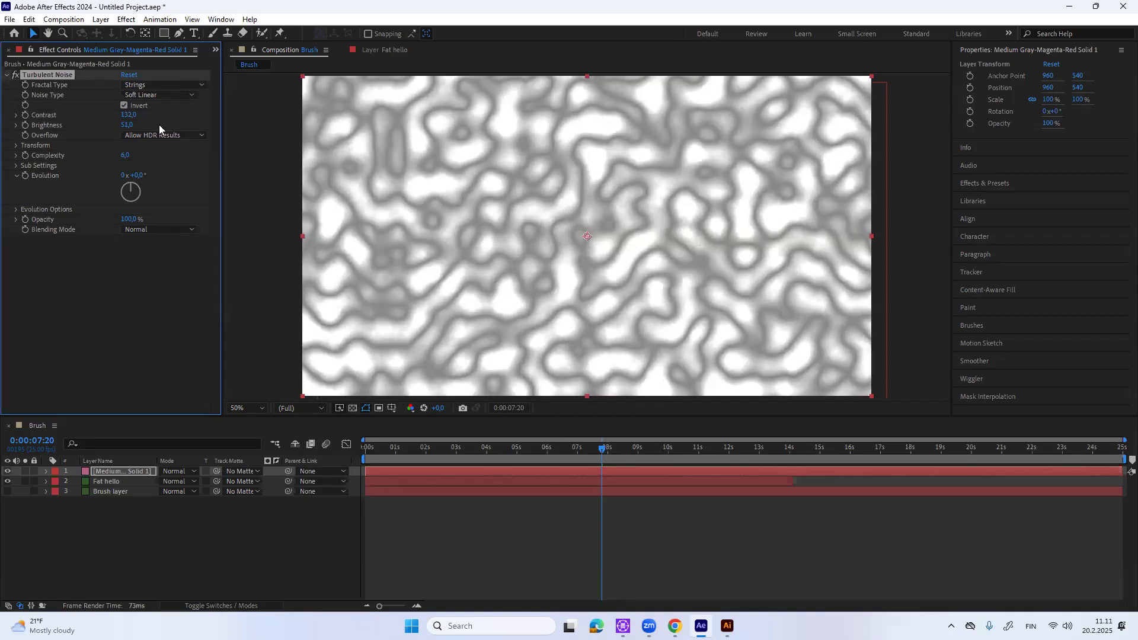
- Try the Rocky fractal type with contrast 75, and turn off the inversion and raise the contrast to 320
left_click(200, 87)
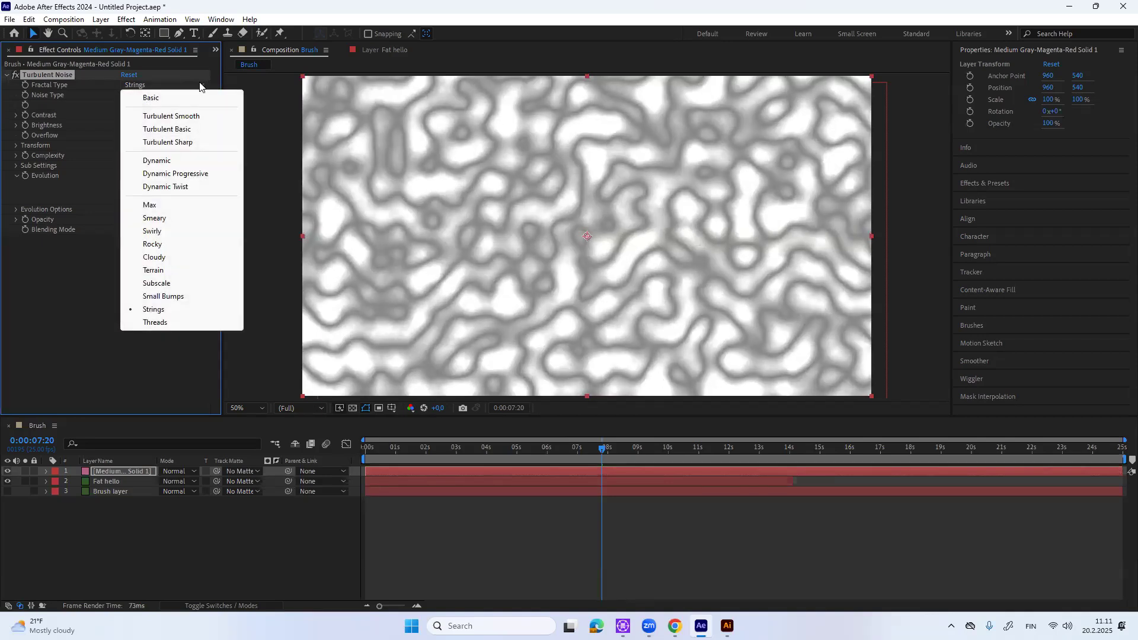
left_click(183, 244)
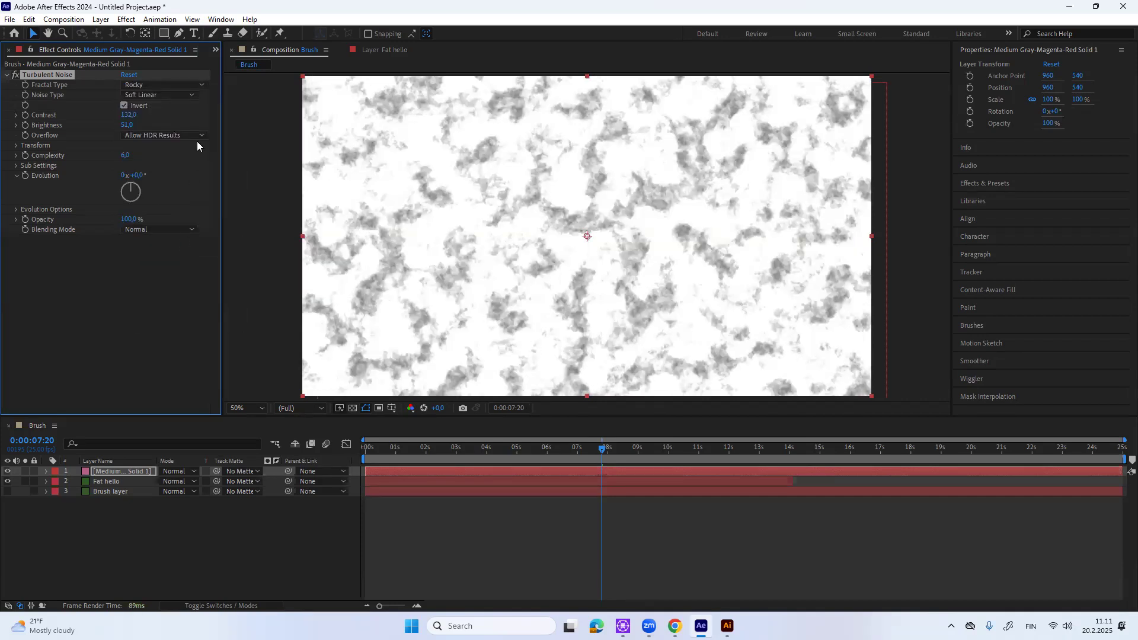
left_click_drag(126, 113, 139, 157)
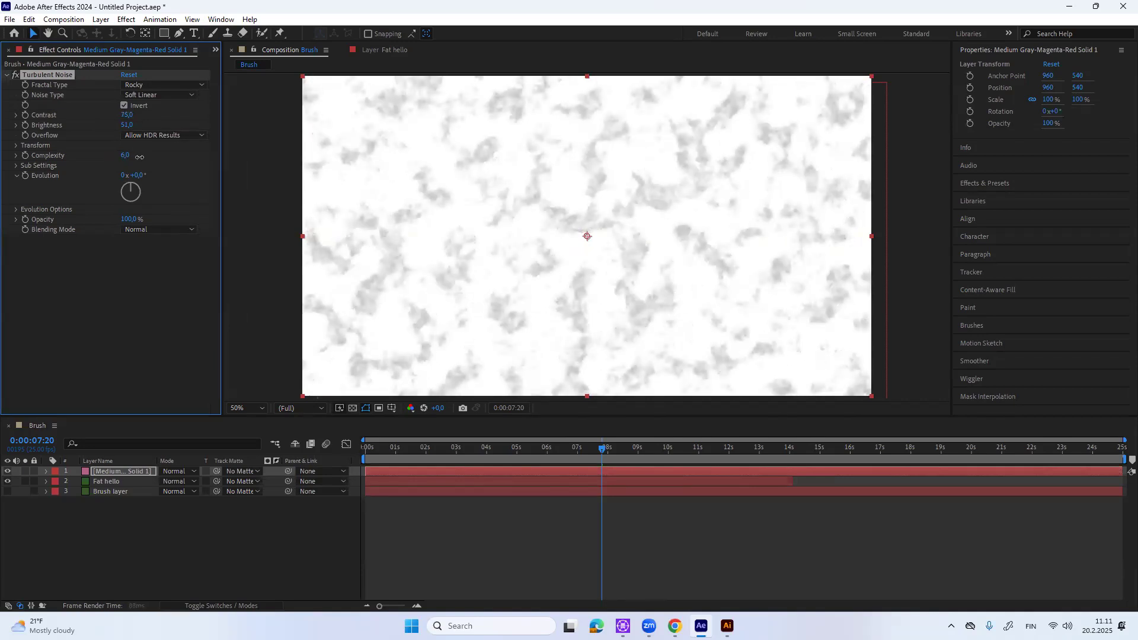
left_click(125, 103)
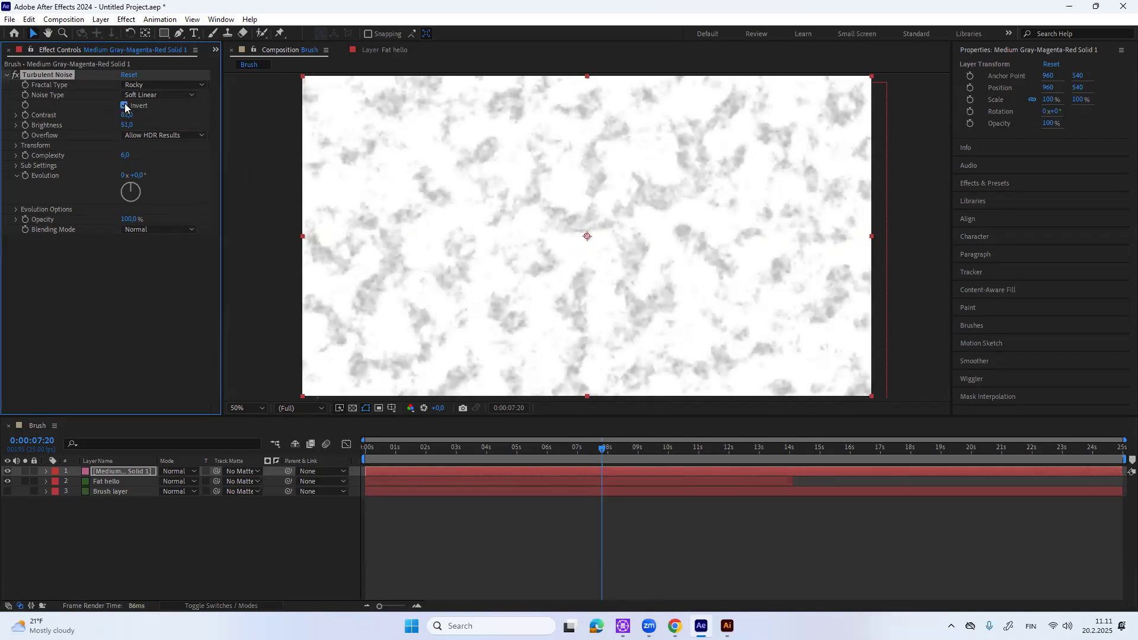
left_click_drag(131, 121, 295, 147)
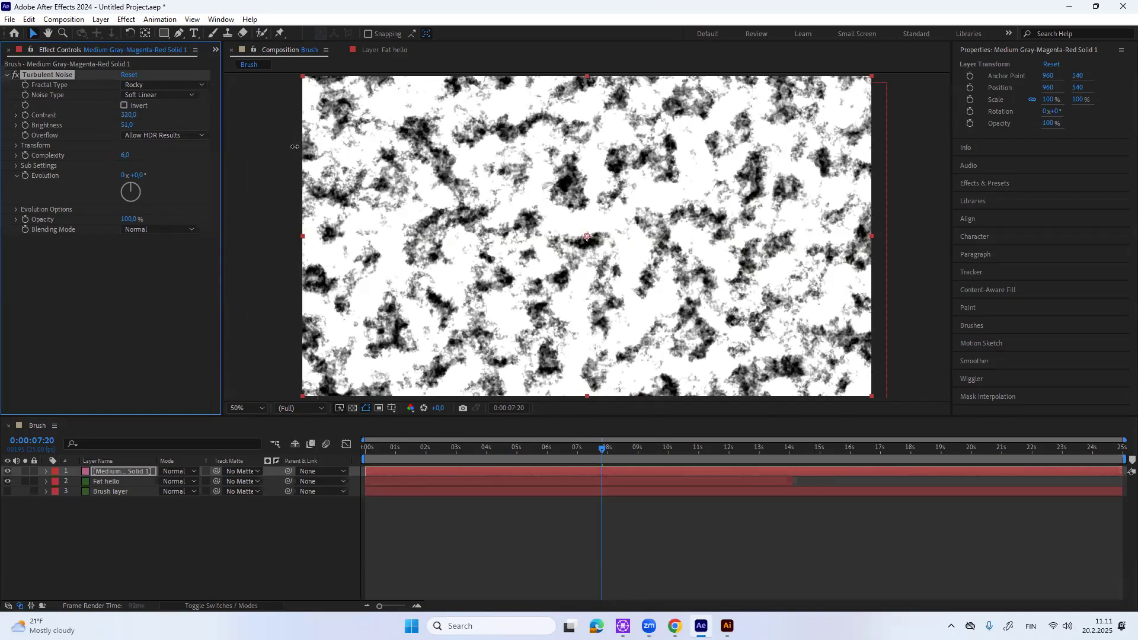
- Reset the Turbulent Noise effect and set its fractal type to Turbulent Smooth
left_click(129, 75)
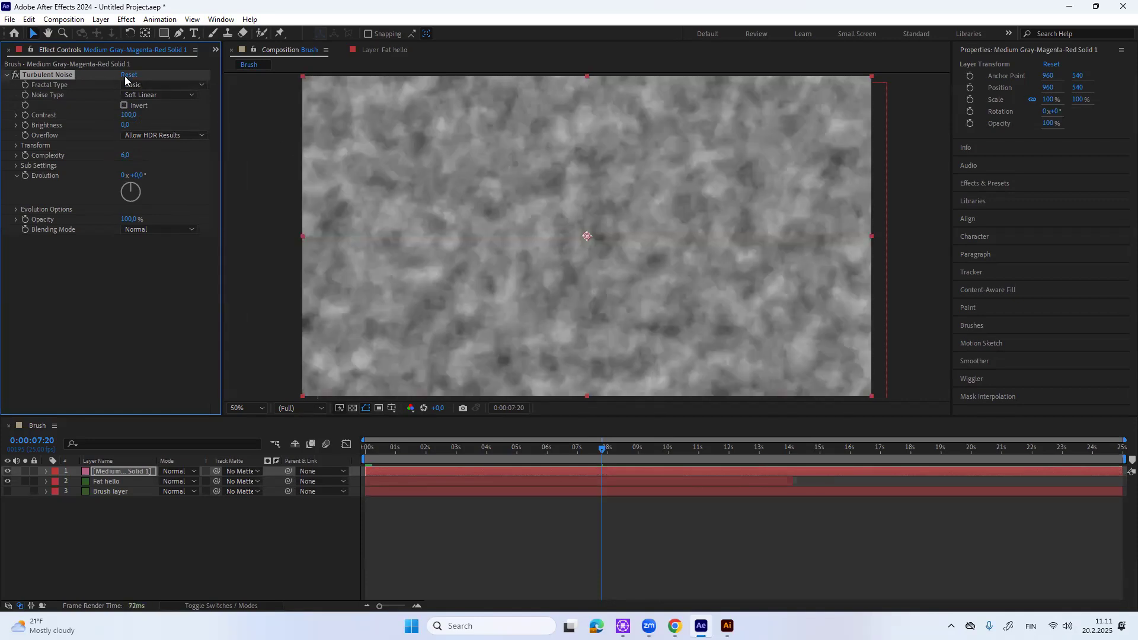
left_click(198, 88)
left_click(197, 116)
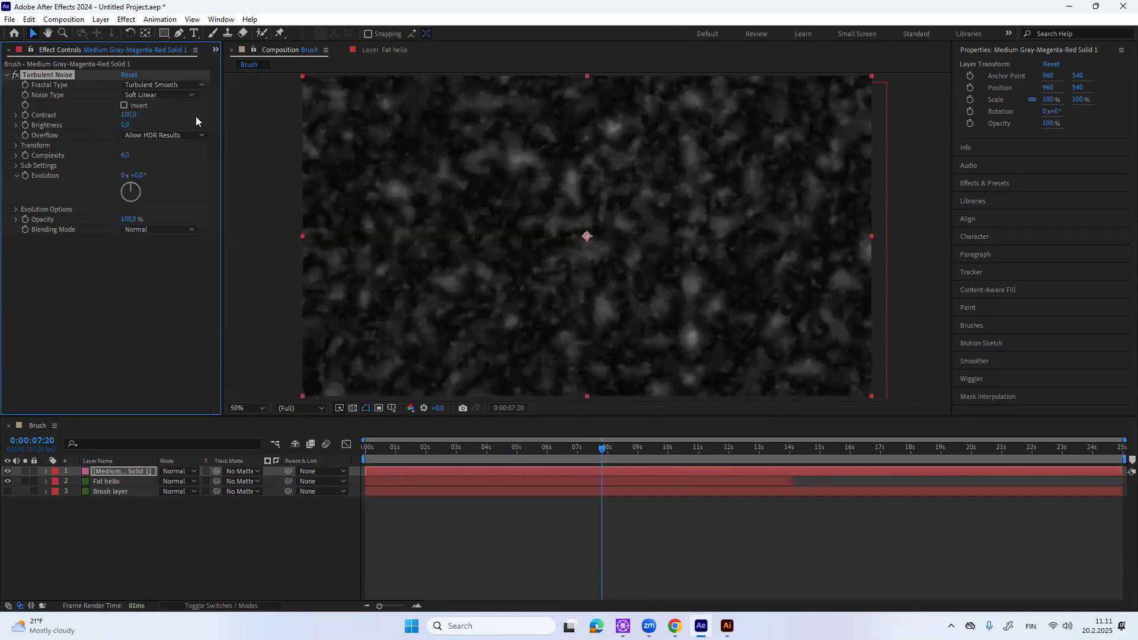
- Try inverting the noise, leave it uninverted, and set brightness to 10, complexity to 6.4 and contrast to 154
left_click(124, 106)
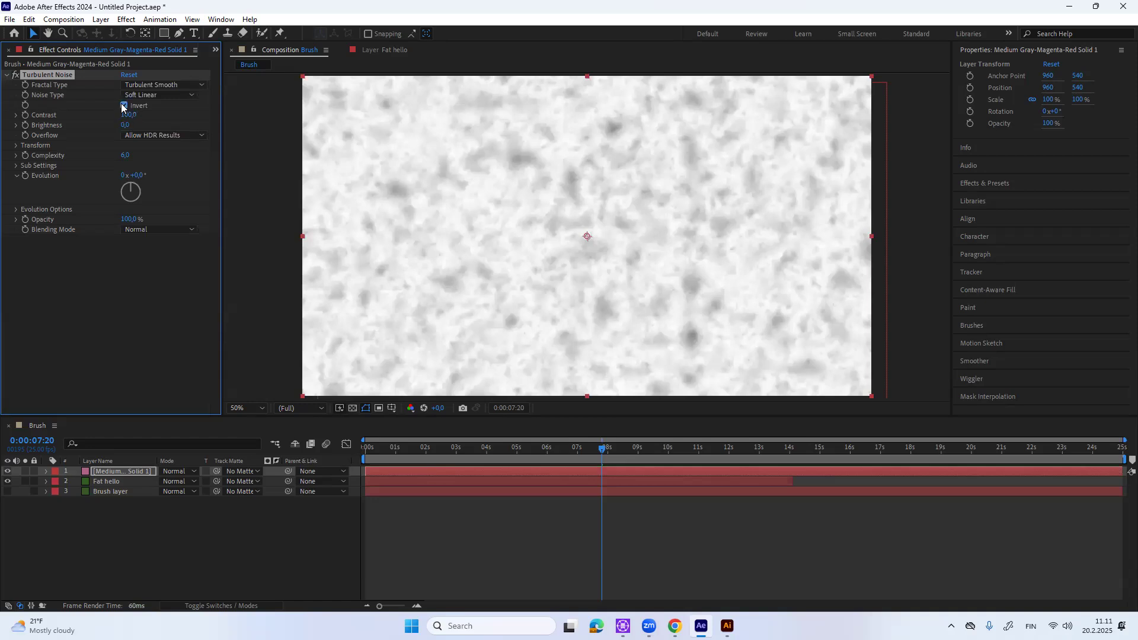
left_click(124, 106)
left_click_drag(141, 125, 149, 156)
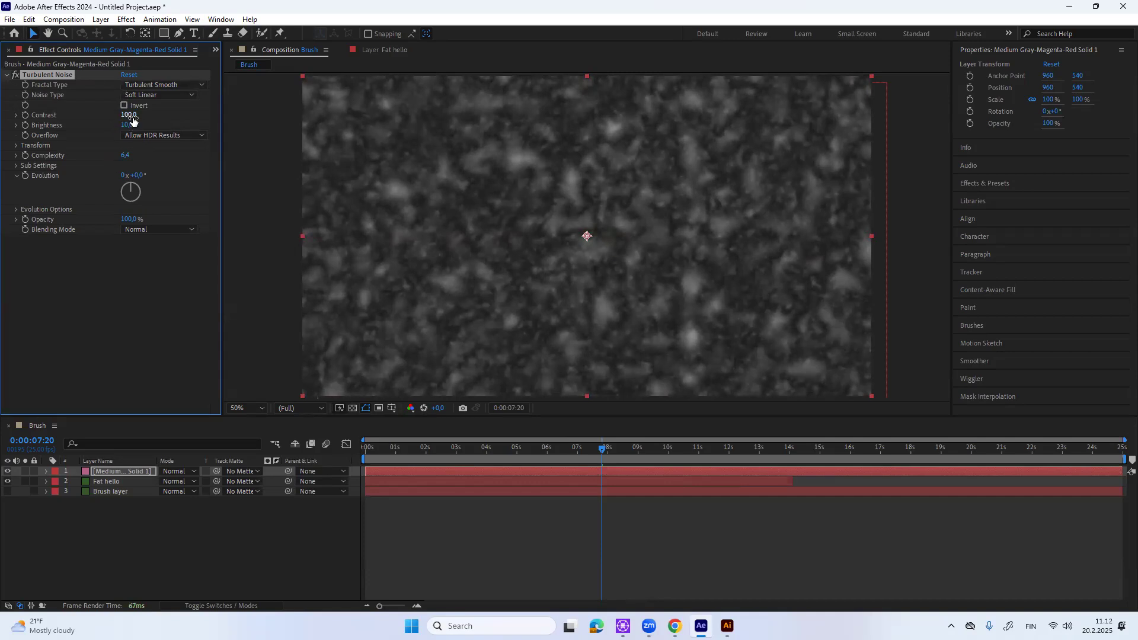
left_click_drag(128, 115, 167, 125)
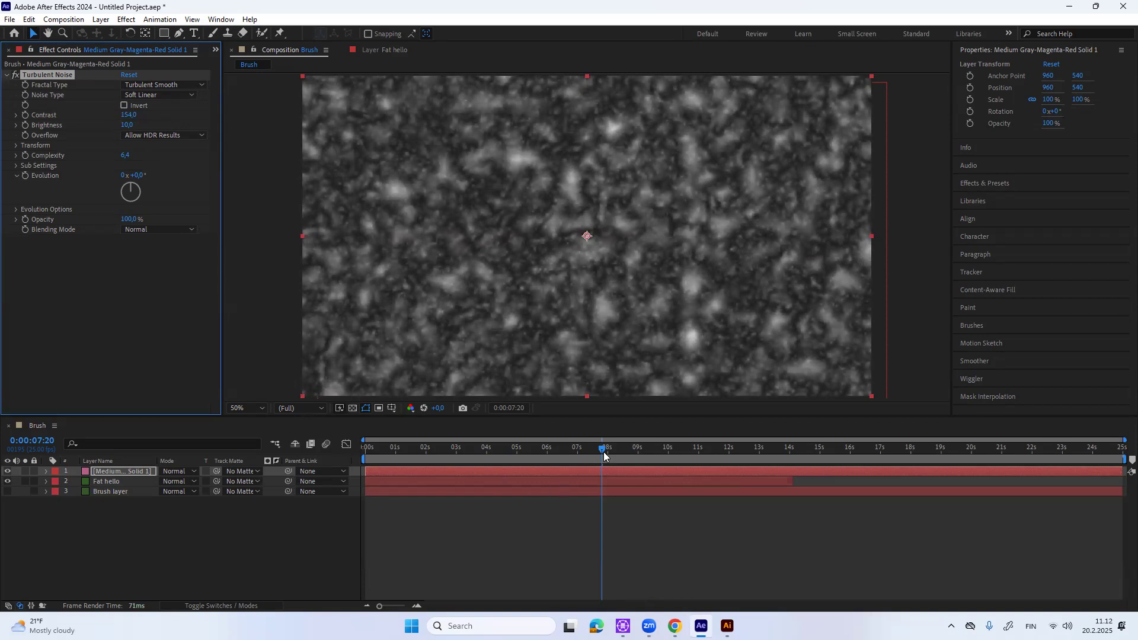
- Animate the noise's Evolution from a keyframe at 0:00:00:00 to 1x+192° at 0:00:07:08
left_click_drag(602, 455, 348, 455)
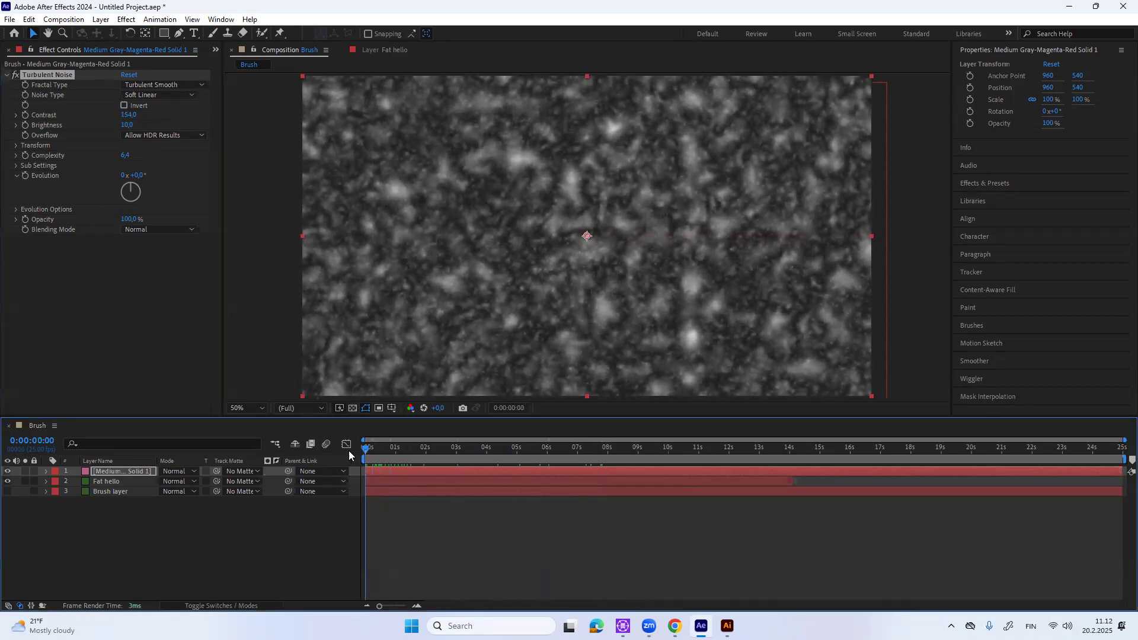
left_click(22, 176)
mouse_move(130, 188)
left_mouse_down()
mouse_move(146, 198)
mouse_move(126, 213)
mouse_move(129, 185)
mouse_move(145, 177)
mouse_move(130, 179)
left_mouse_up()
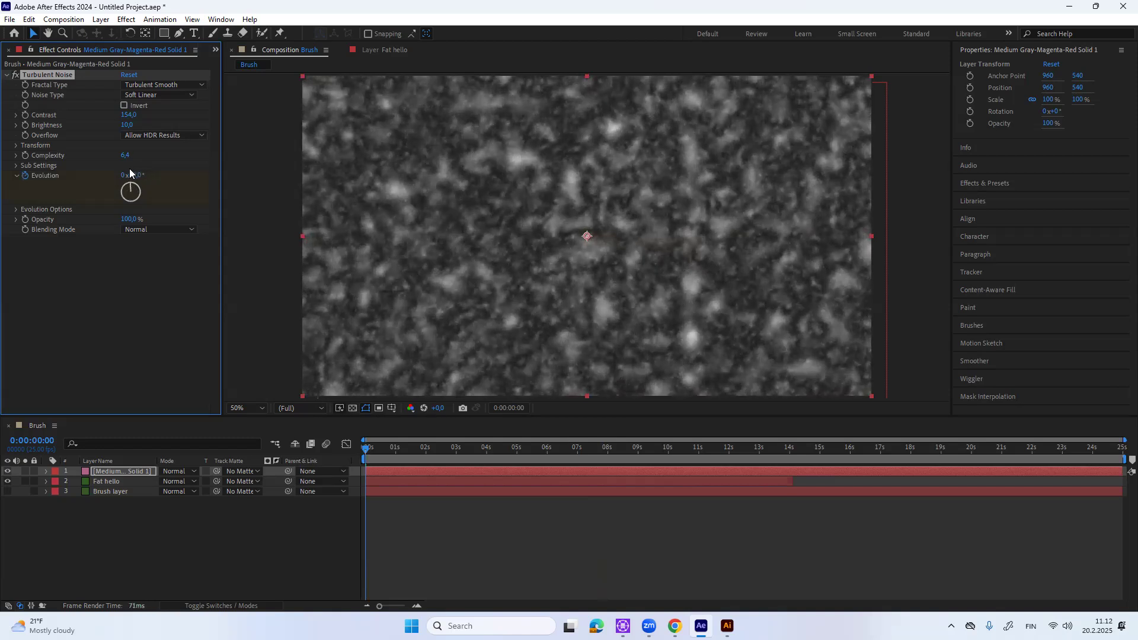
left_click_drag(370, 450, 588, 451)
left_click_drag(130, 190, 127, 214)
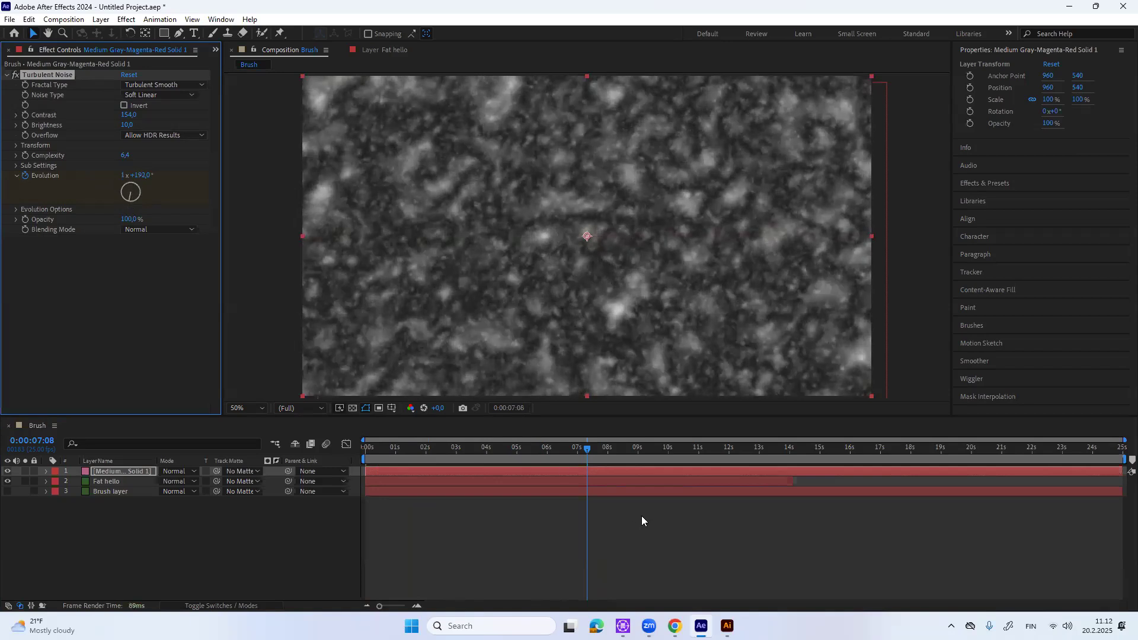
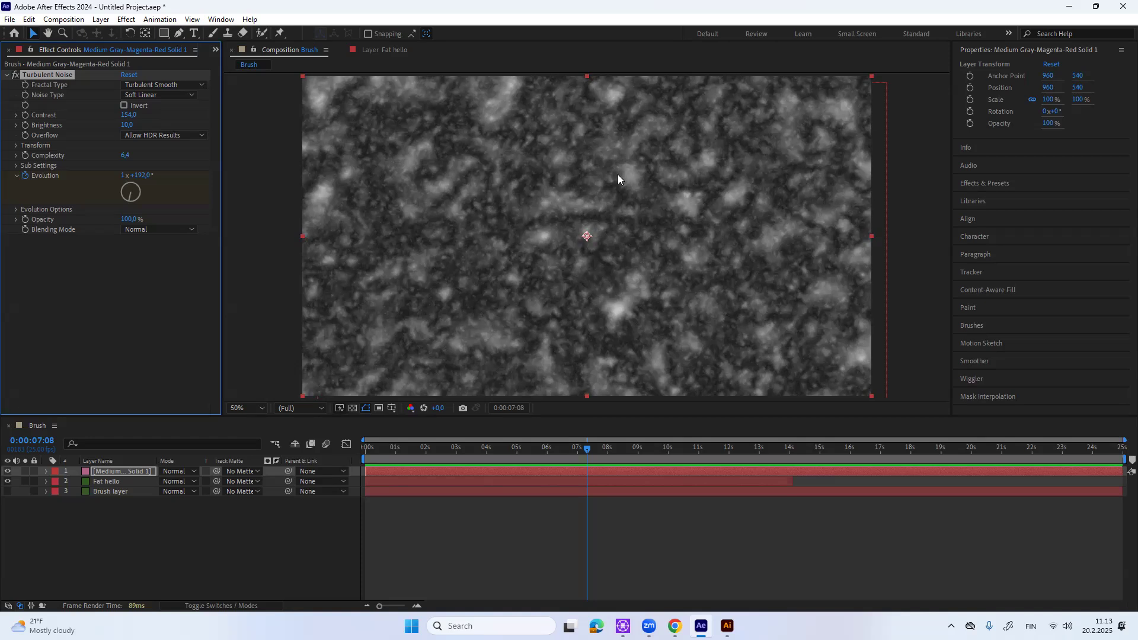
- Move the noise solid below the Fat hello and Brush layer layers, and set the current time to 0:00:06:03
left_click_drag(585, 452, 555, 444)
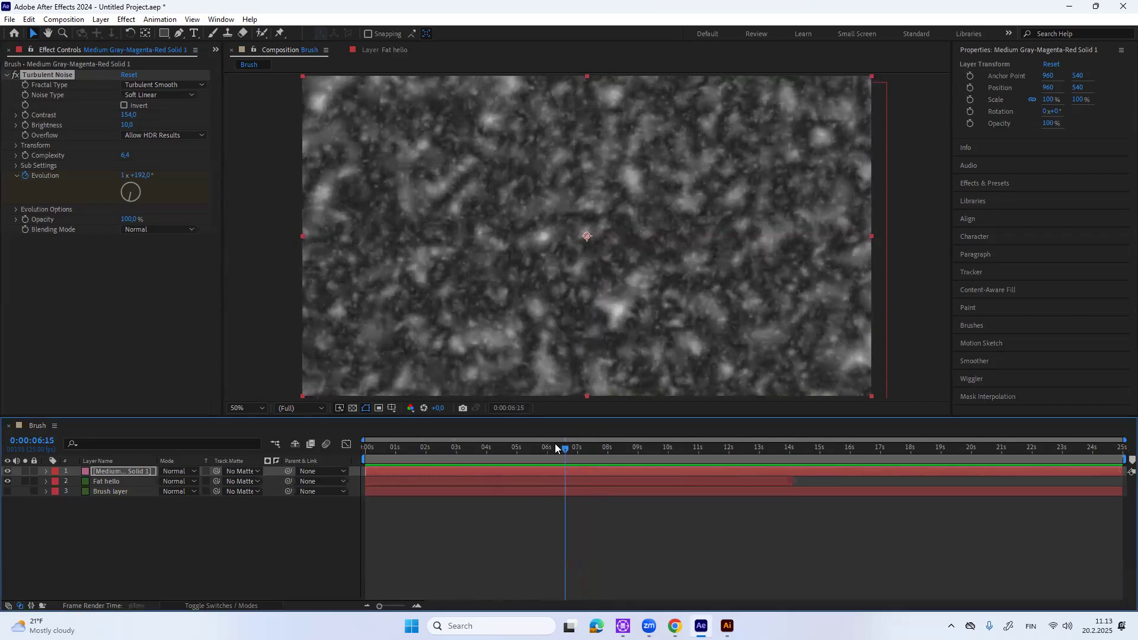
left_click_drag(134, 471, 132, 500)
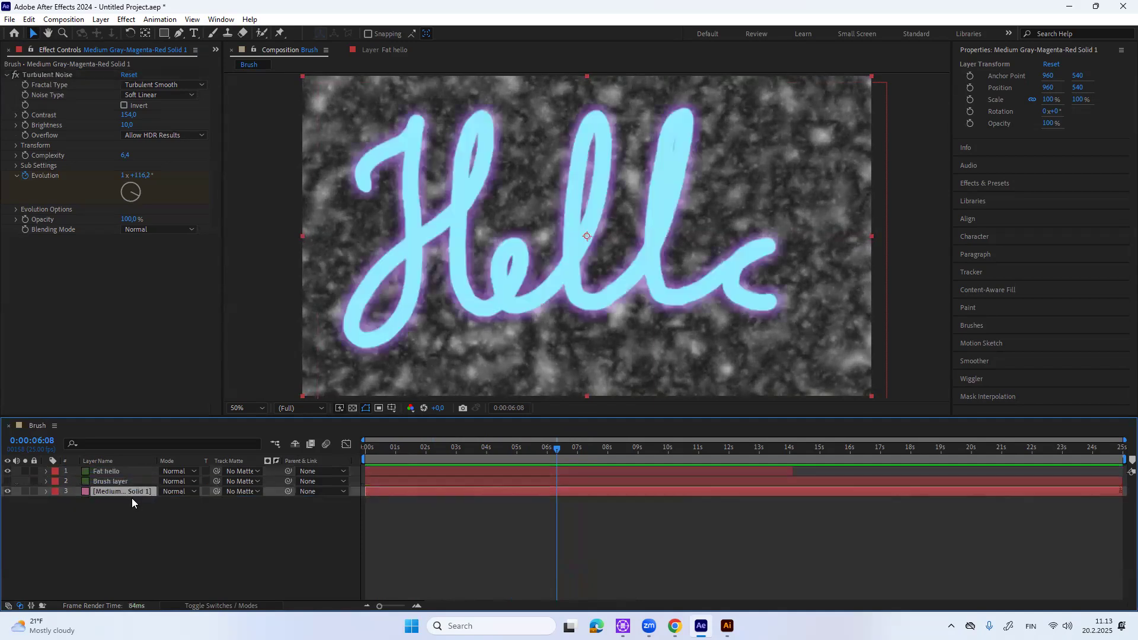
mouse_move(557, 454)
left_mouse_down()
mouse_move(428, 472)
mouse_move(551, 464)
left_mouse_up()
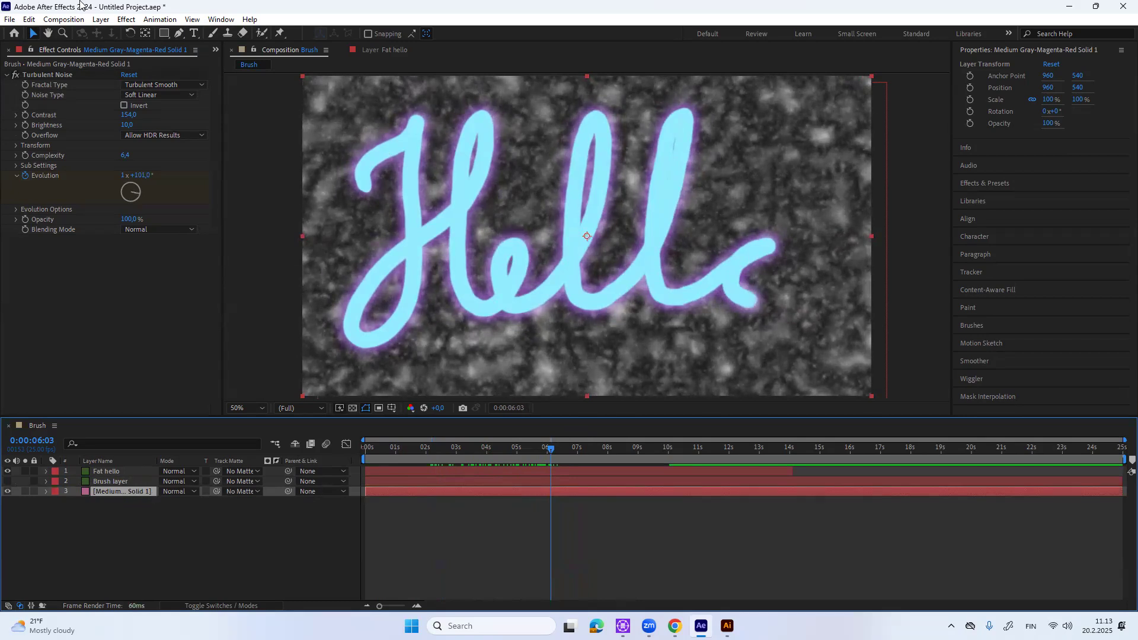
- Apply the Colorama effect from Color Correction to the noise solid
left_click(127, 21)
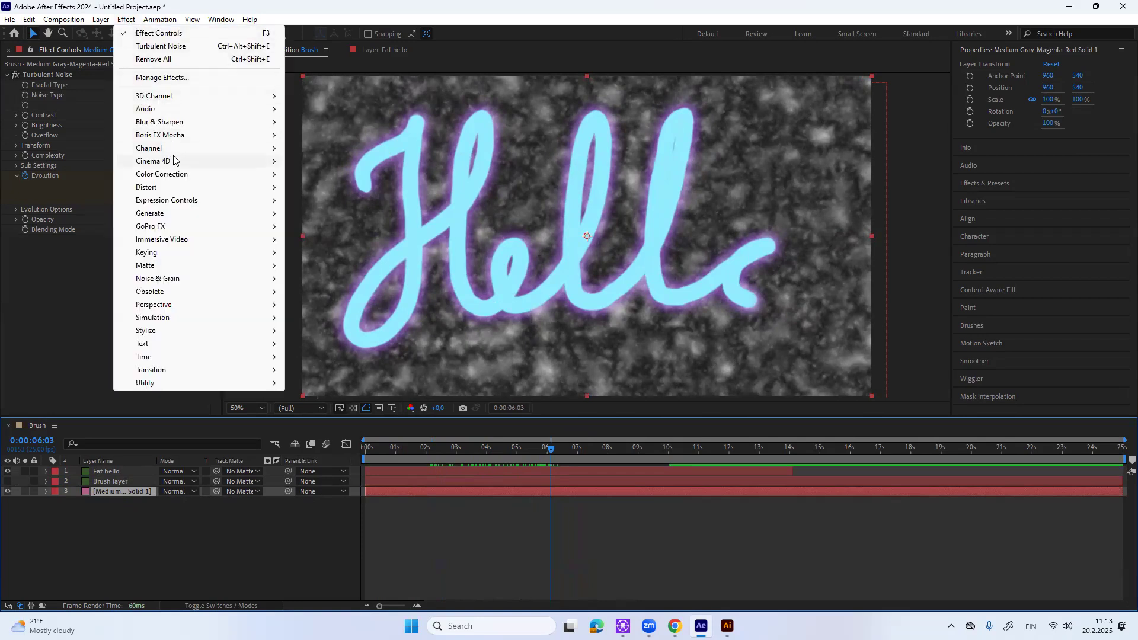
mouse_move(178, 186)
mouse_move(262, 179)
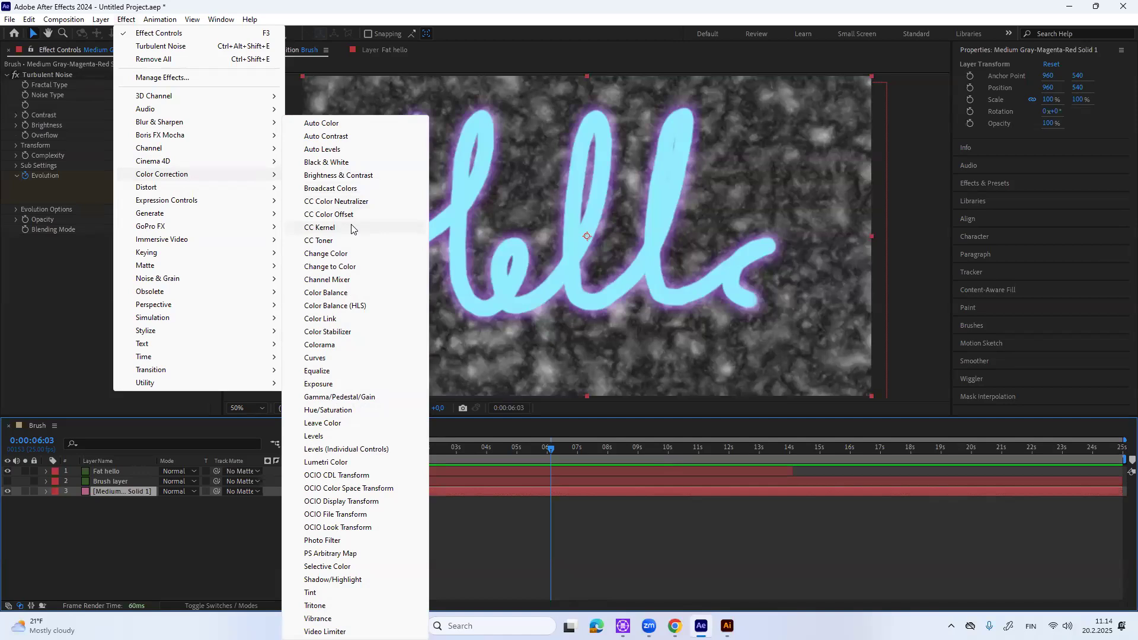
left_click(364, 346)
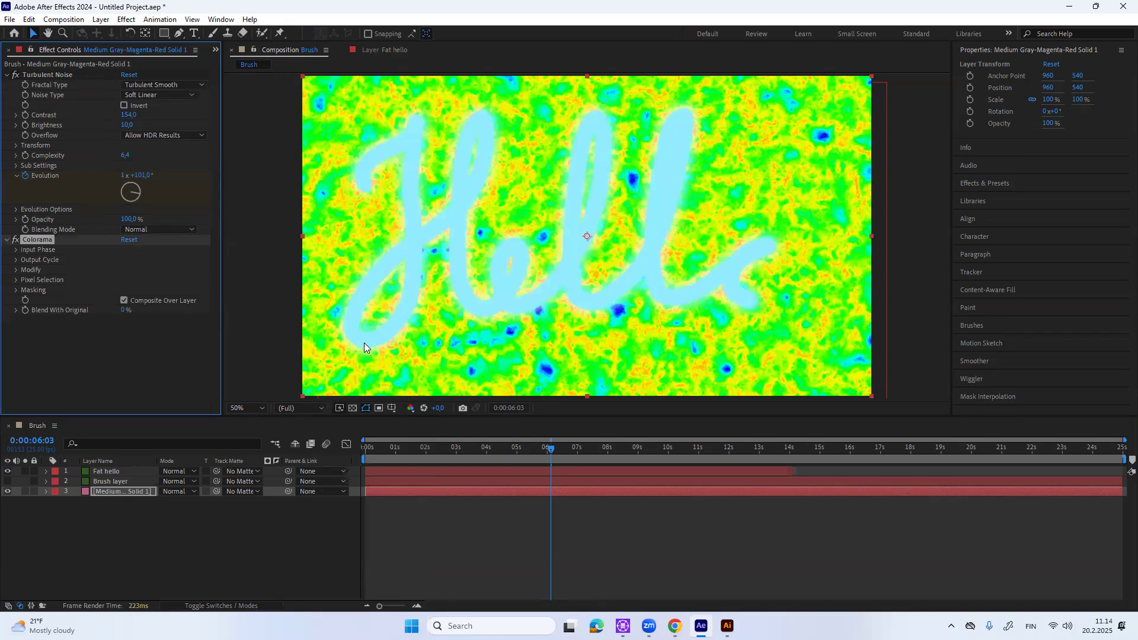
- Collapse the Turbulent Noise settings, expand Colorama's Output Cycle, and choose the Ramp Red preset palette
left_click(7, 75)
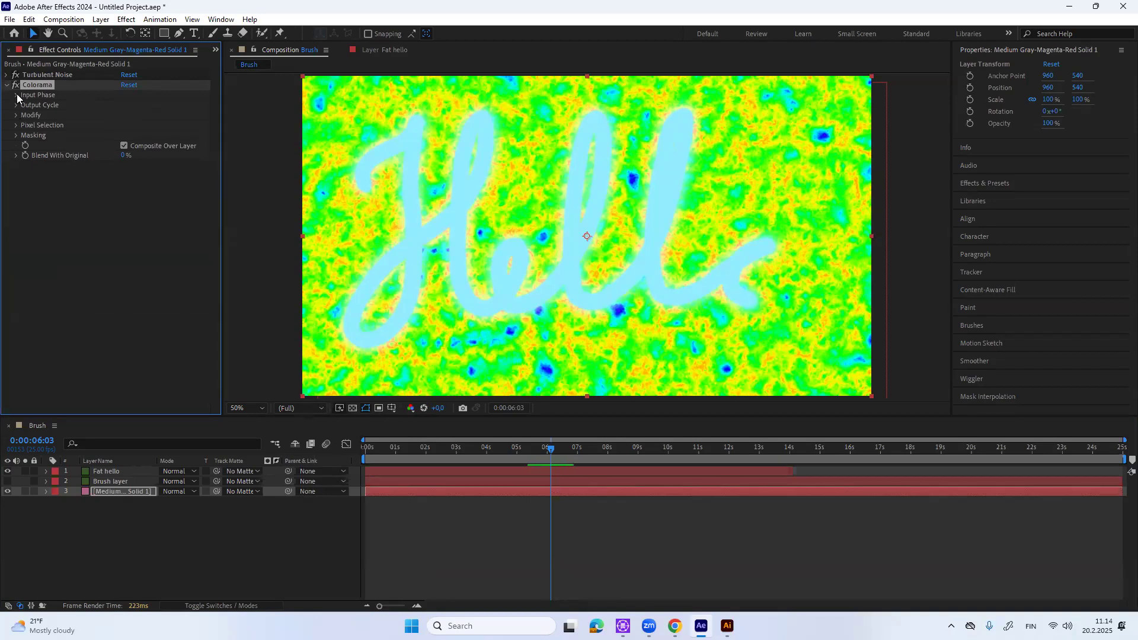
left_click(17, 95)
left_click(16, 95)
left_click(16, 104)
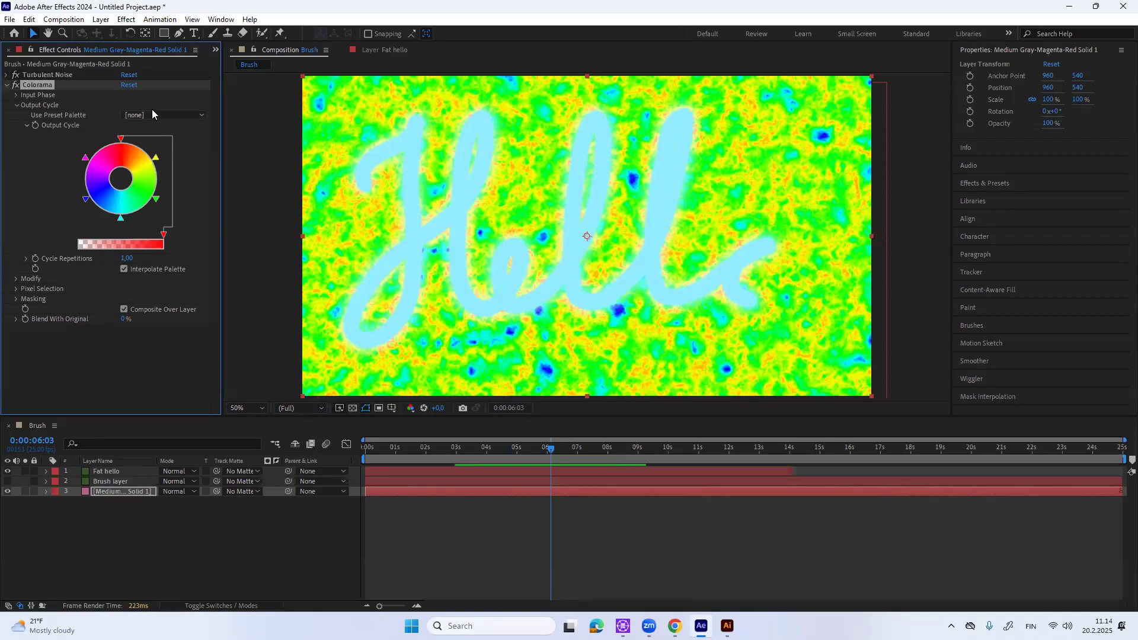
left_click(171, 117)
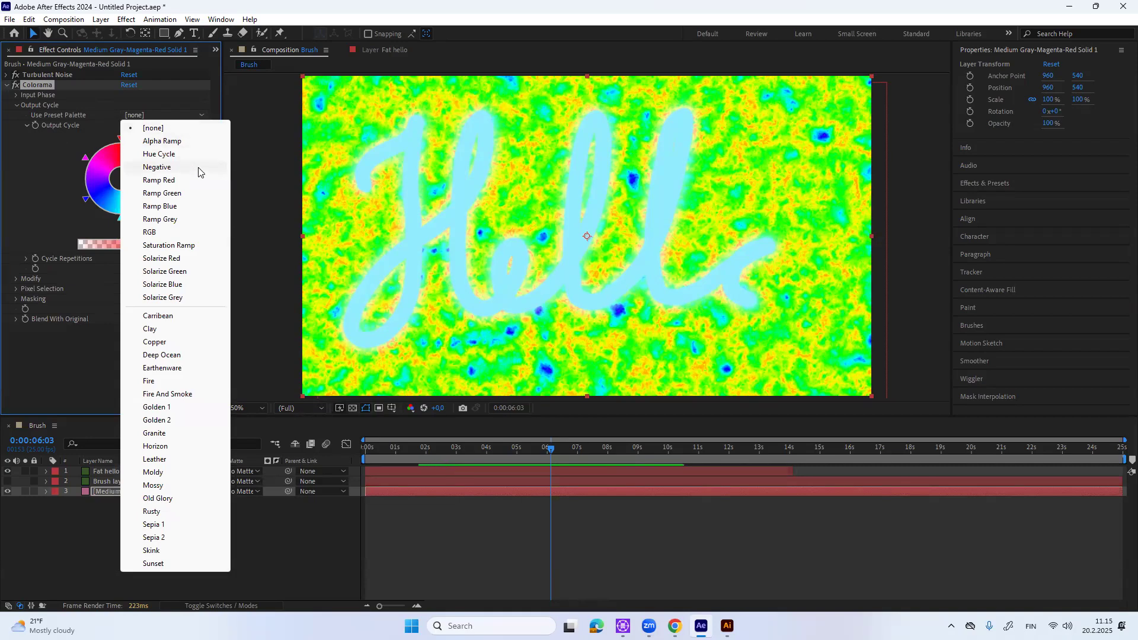
left_click(189, 182)
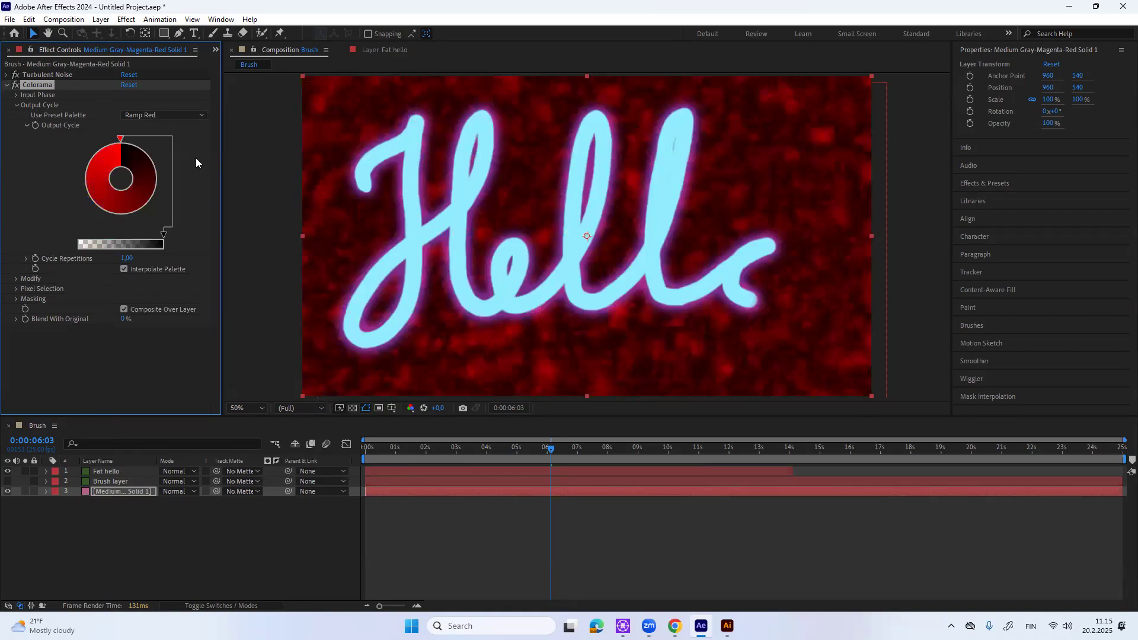
- Open the colour of the red handle on Colorama's output cycle wheel and accept FA0000
double_click(119, 139)
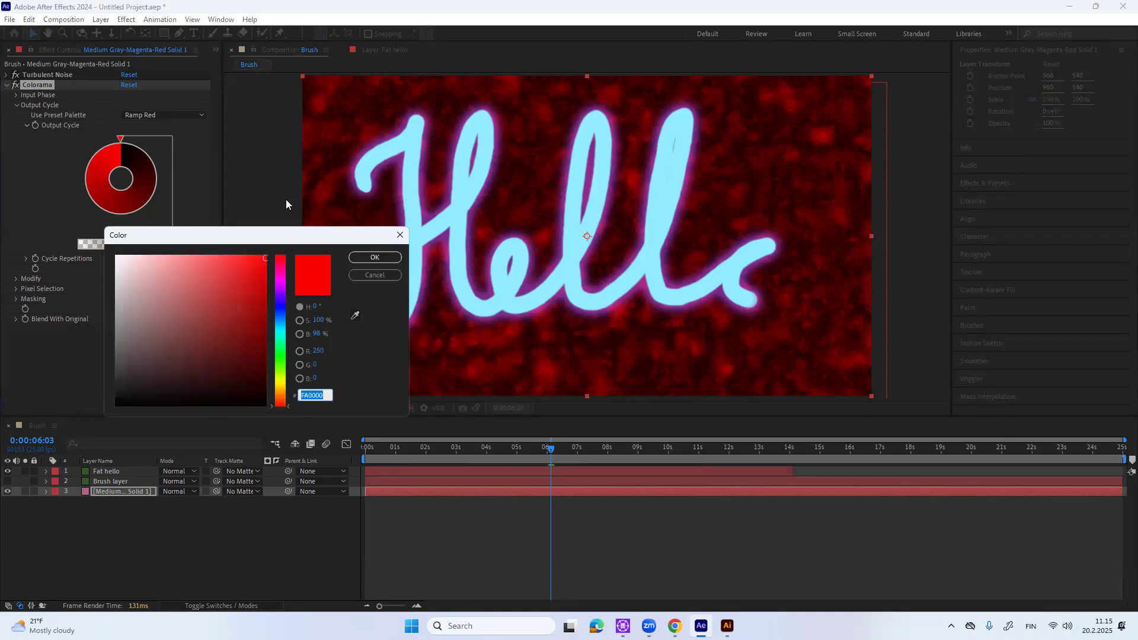
left_click(382, 258)
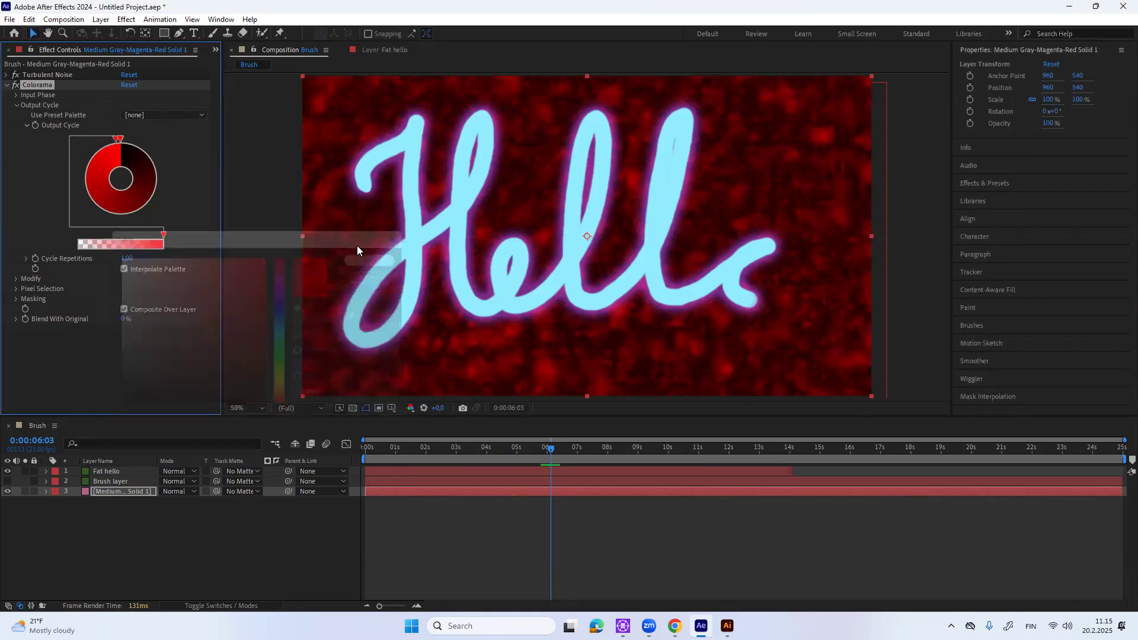
- Open the colour of the red handle just beside the top of Colorama's output cycle wheel and accept F40000
left_click(113, 151)
double_click(113, 150)
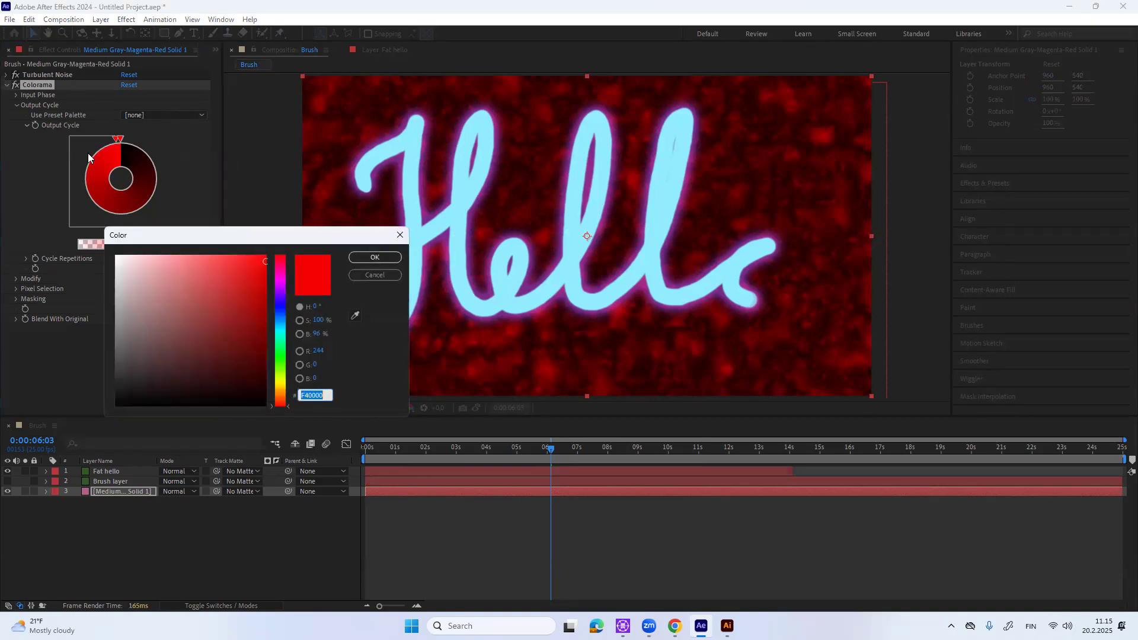
left_click(374, 255)
left_click_drag(117, 144, 120, 142)
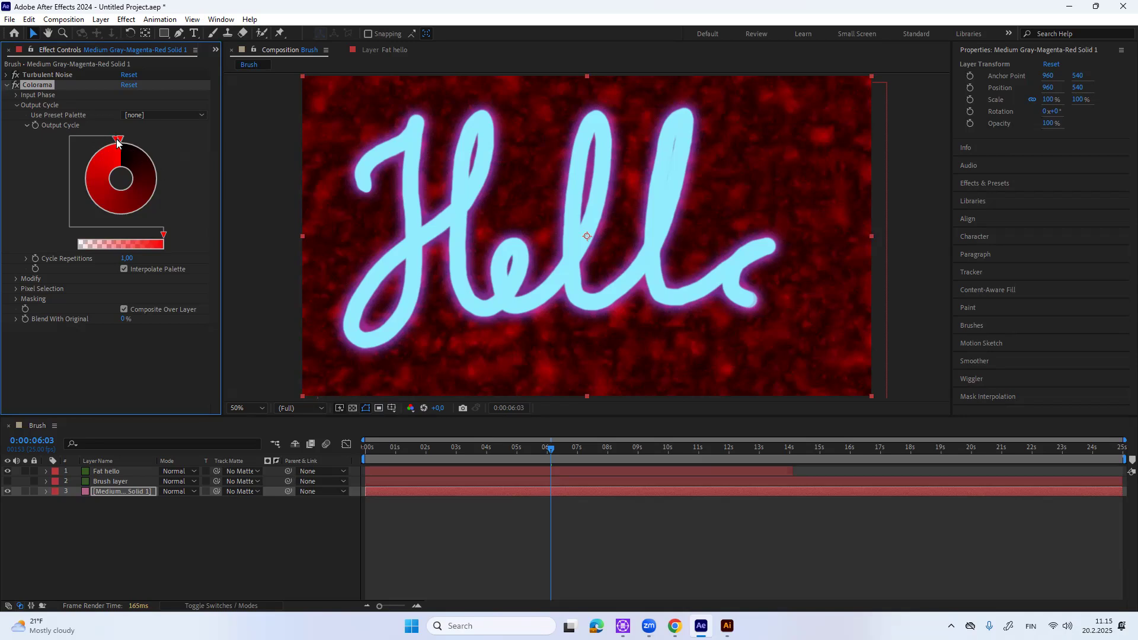
- Spread the black handle and one red handle clockwise around the output cycle wheel, and slightly lower that red handle's opacity
left_click_drag(121, 139, 157, 163)
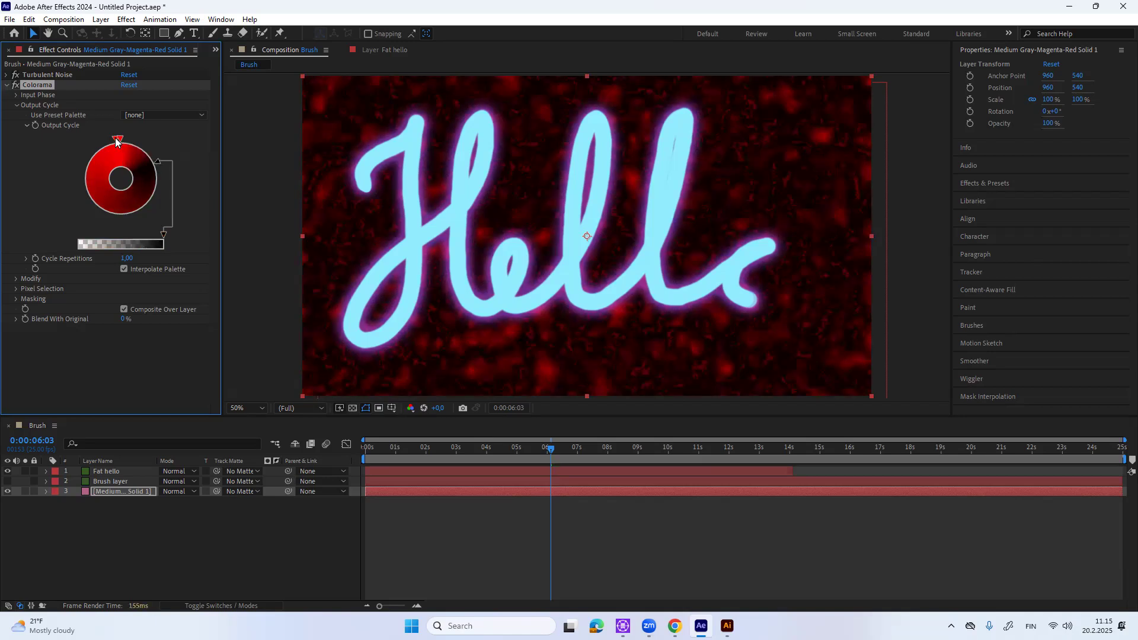
mouse_move(118, 141)
left_mouse_down()
mouse_move(152, 153)
mouse_move(133, 139)
left_mouse_up()
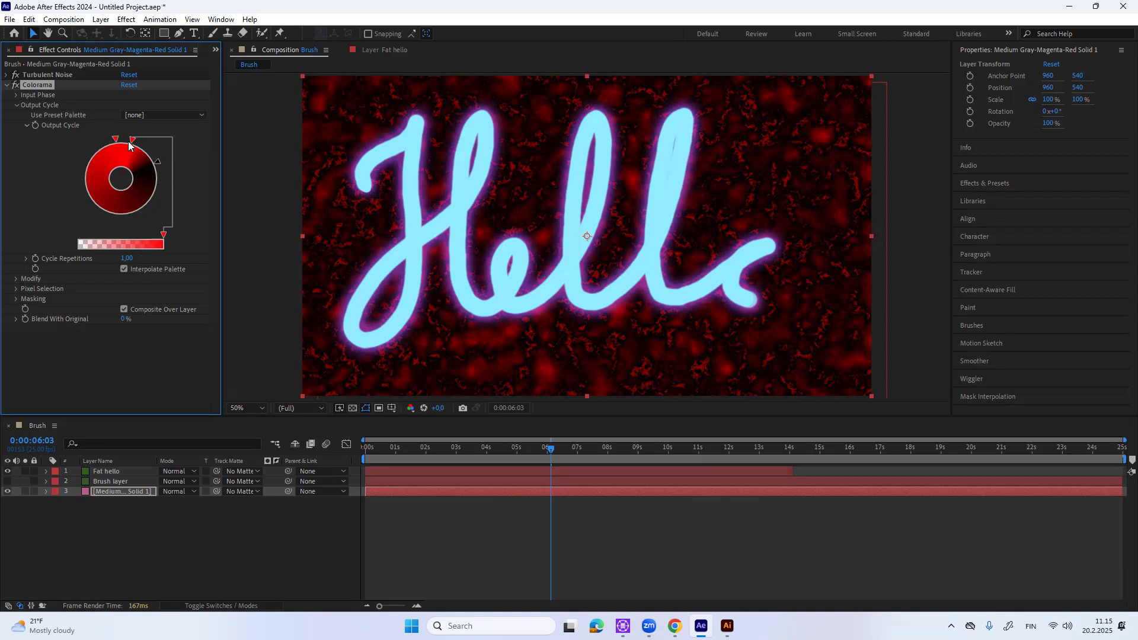
mouse_move(153, 140)
left_mouse_down()
mouse_move(161, 222)
mouse_move(164, 199)
left_mouse_up()
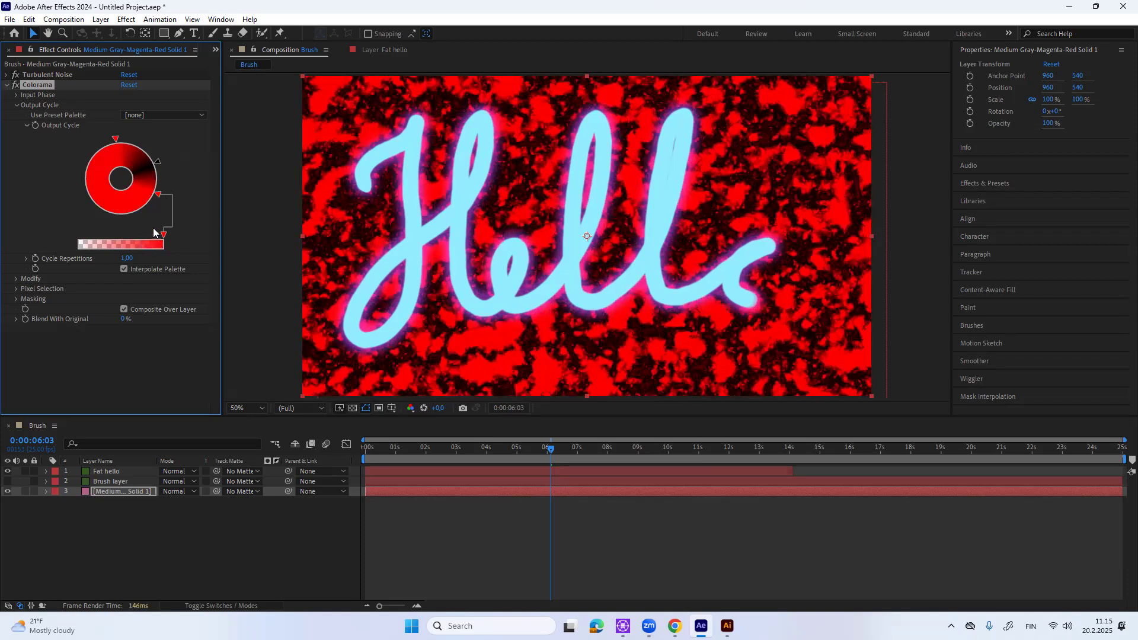
left_click_drag(163, 235, 156, 235)
- Recolour the moved red handle, just below the black one on the output cycle wheel, to a medium blue
double_click(158, 194)
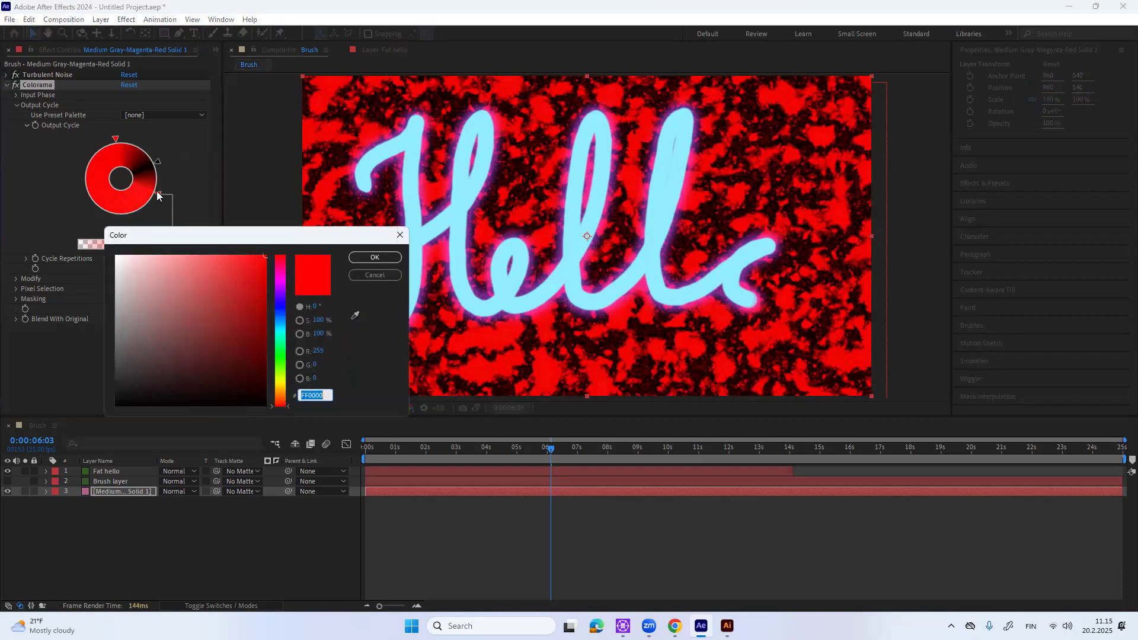
left_click(281, 321)
left_click(209, 346)
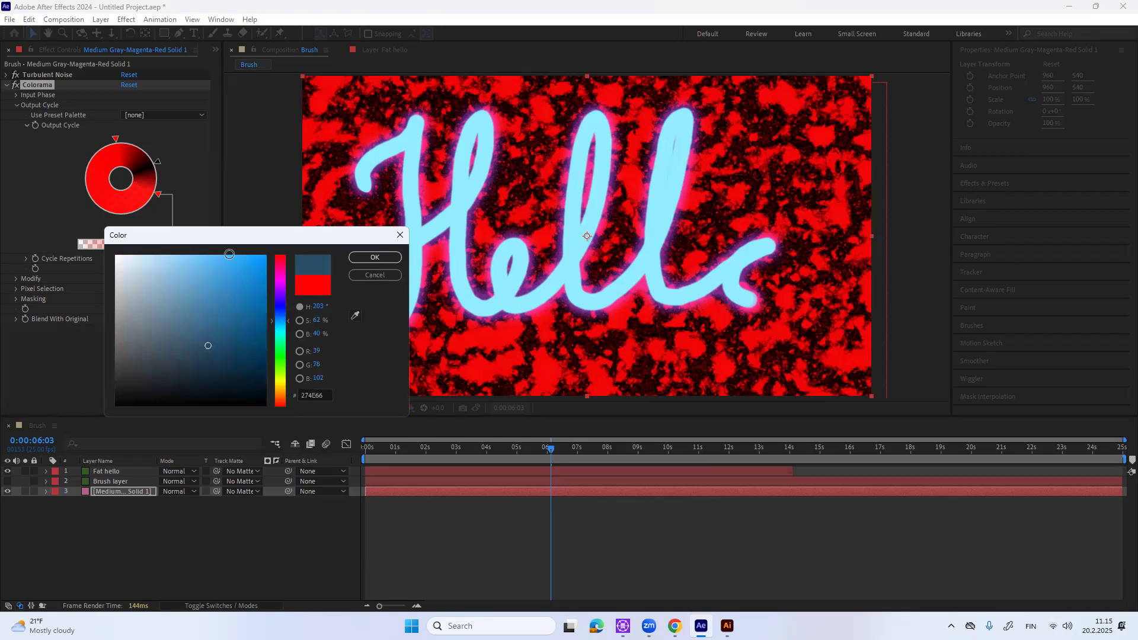
left_click(359, 261)
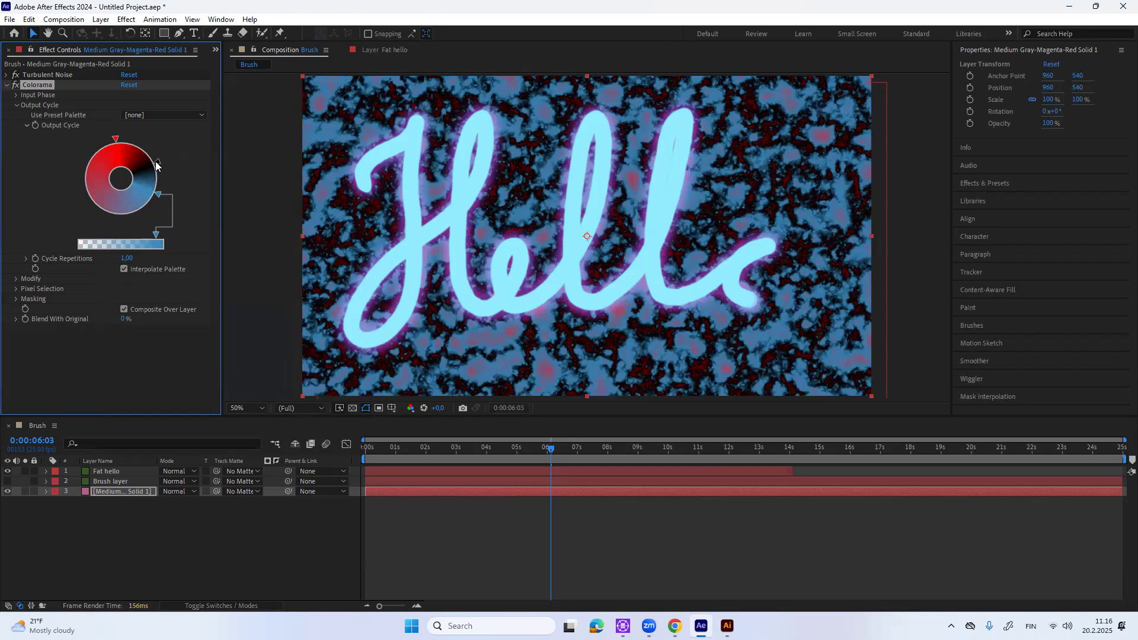
- Recolour the remaining red handle near the top of the output cycle wheel to a light cyan
double_click(116, 138)
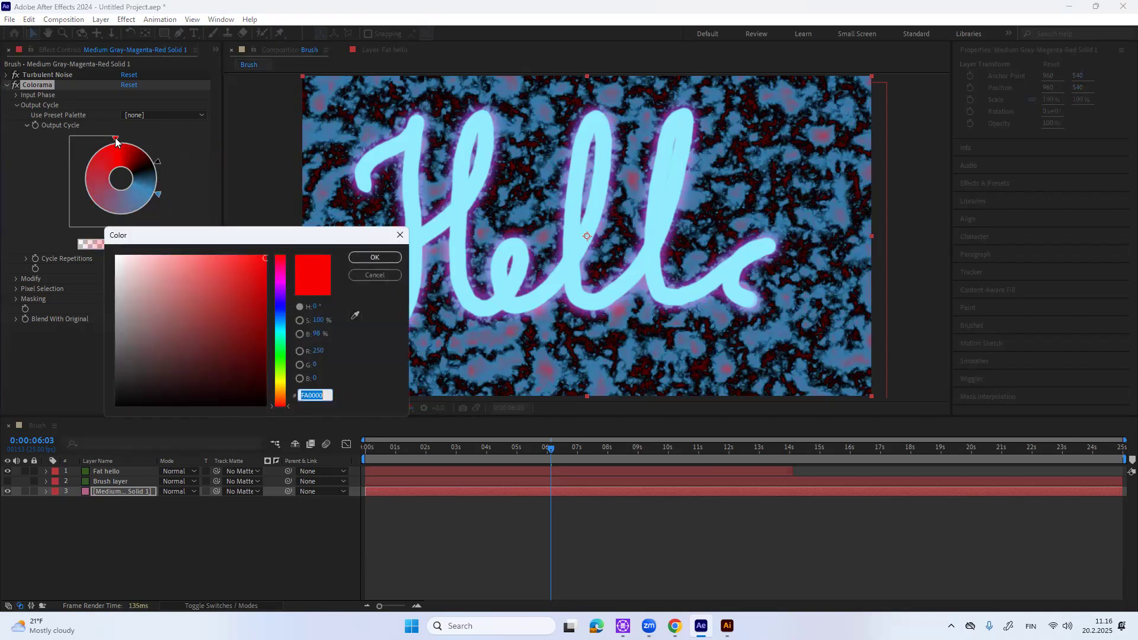
left_click(280, 330)
left_click(156, 281)
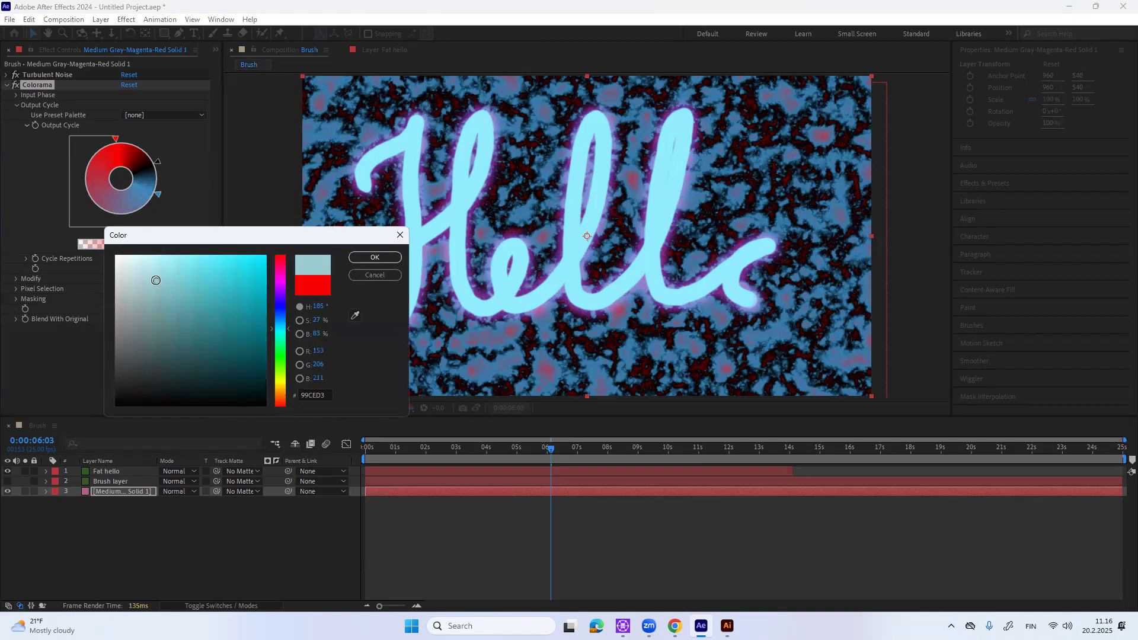
left_click(162, 327)
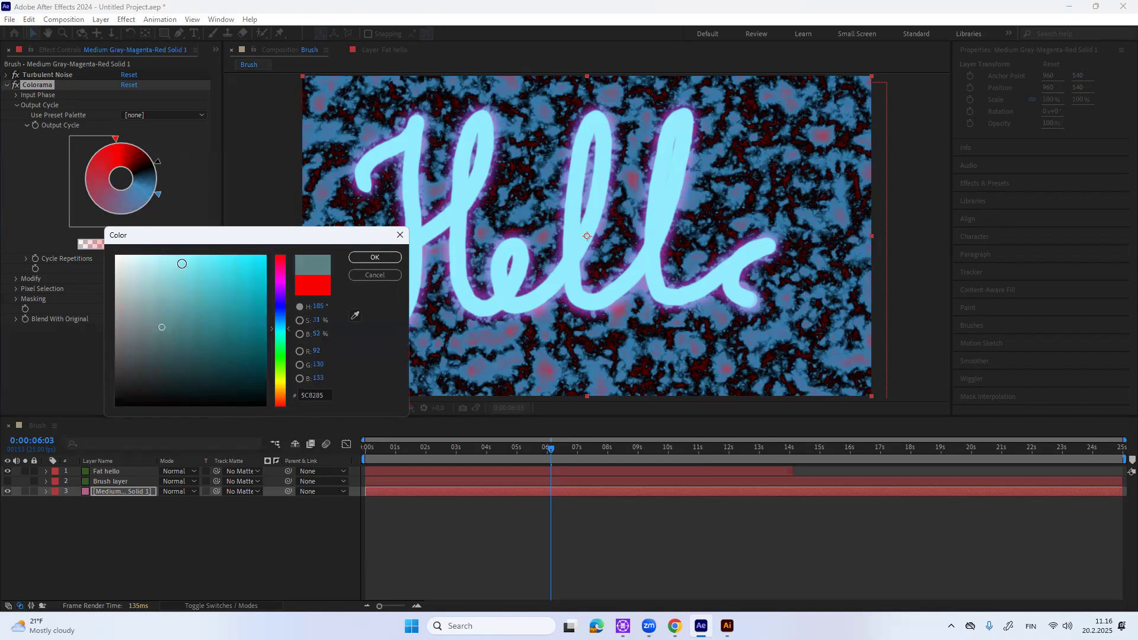
left_click(184, 270)
left_click(364, 261)
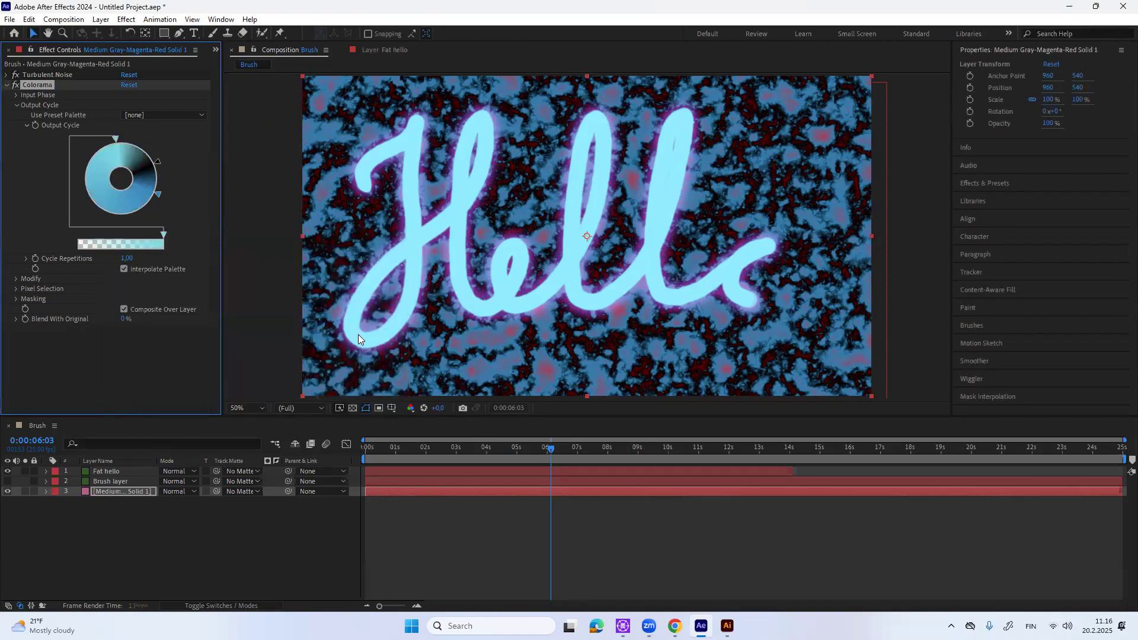
- Recolour the black handle on the output cycle wheel purple and darken it to 380F71
double_click(158, 162)
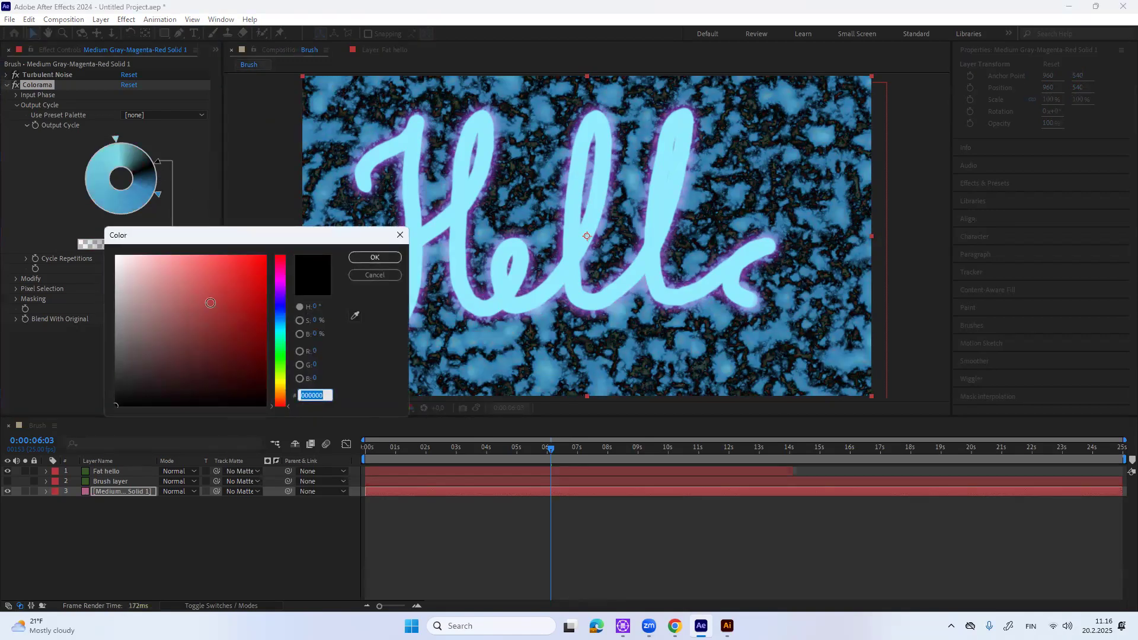
left_click(280, 326)
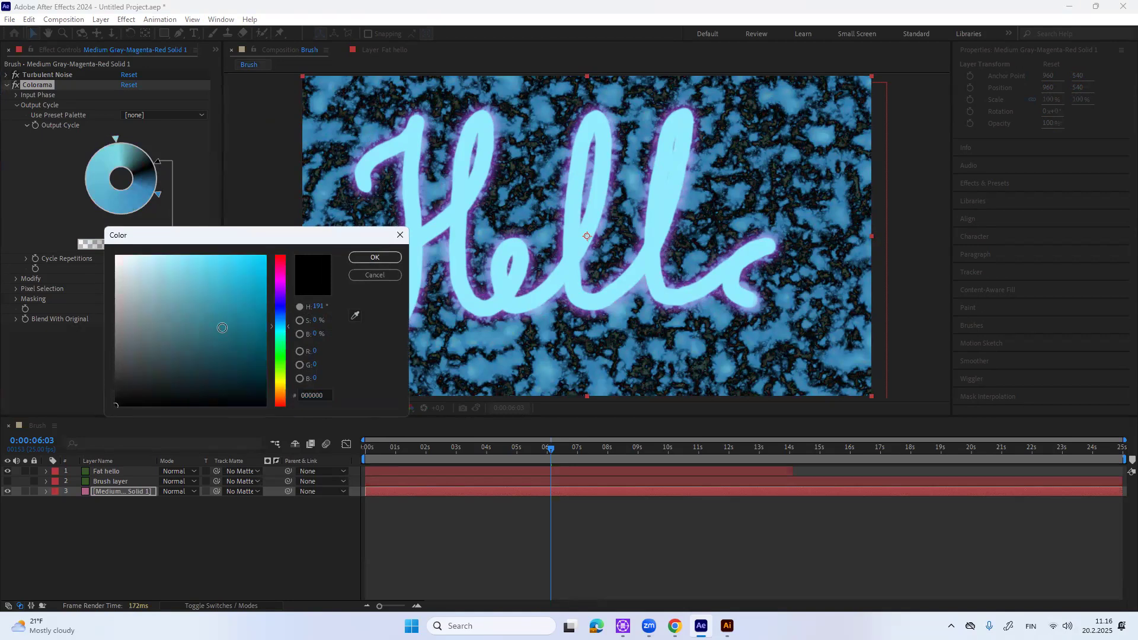
left_click(281, 295)
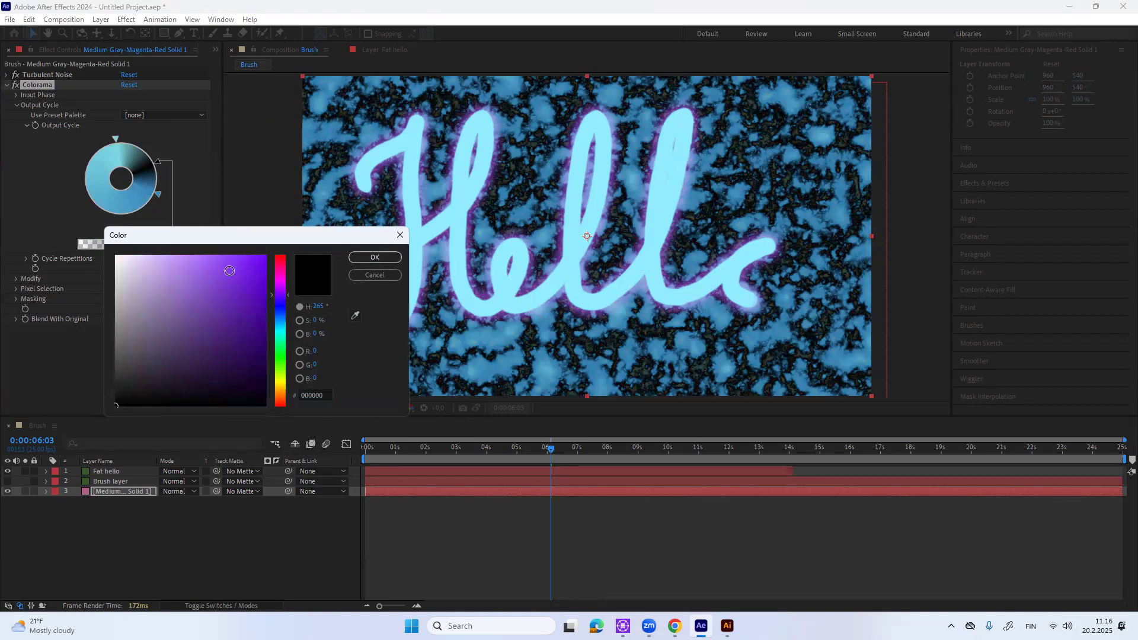
left_click(229, 271)
left_click(356, 259)
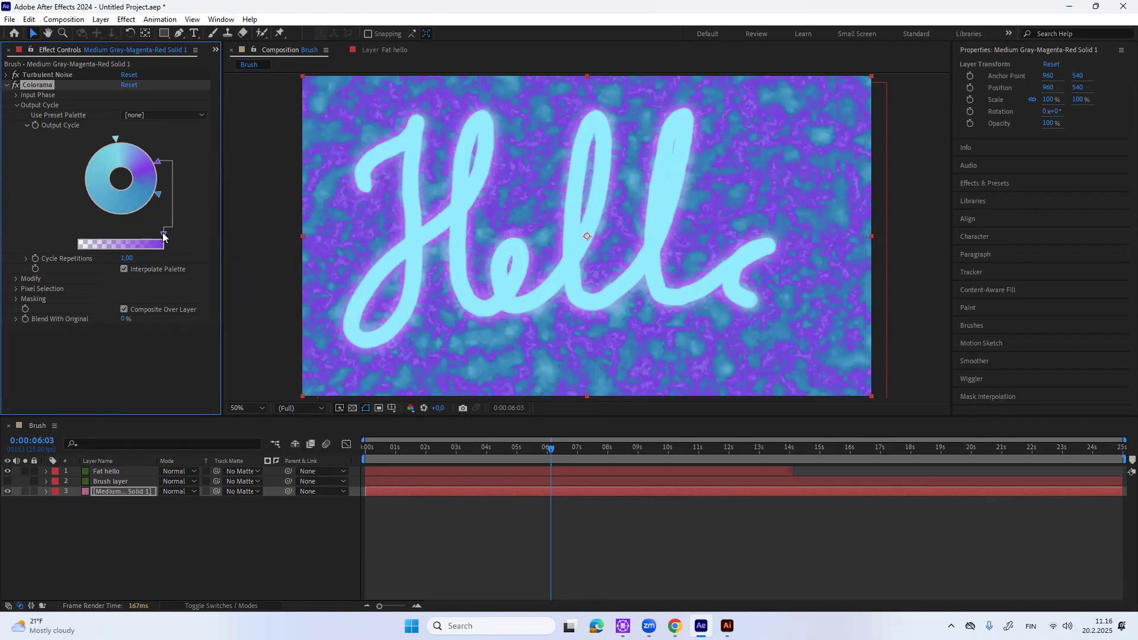
double_click(157, 162)
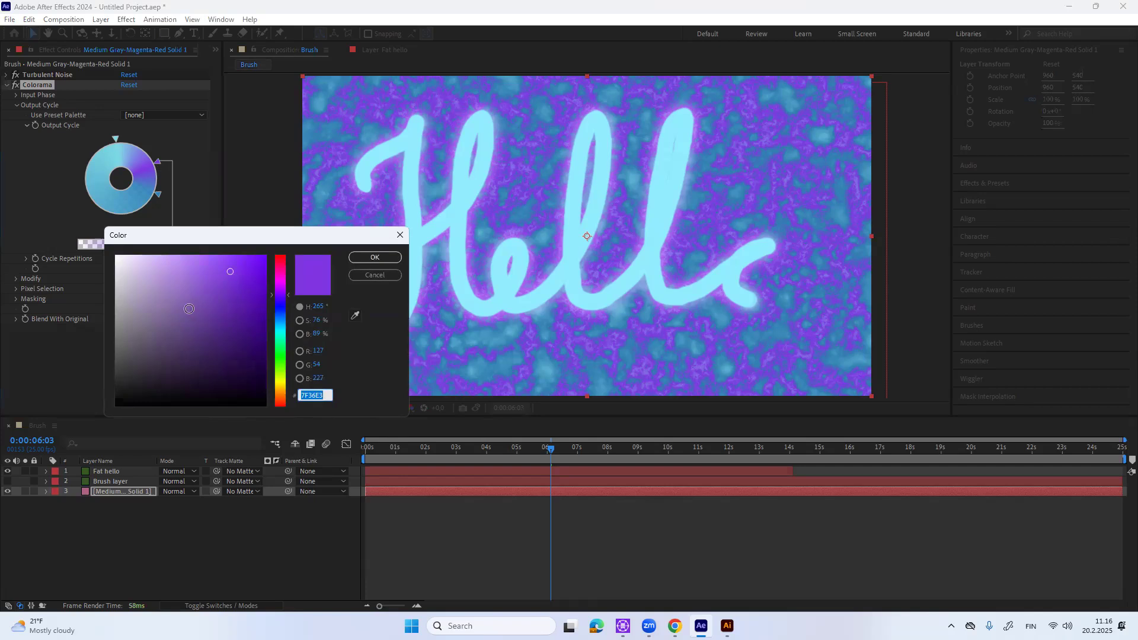
left_click(246, 339)
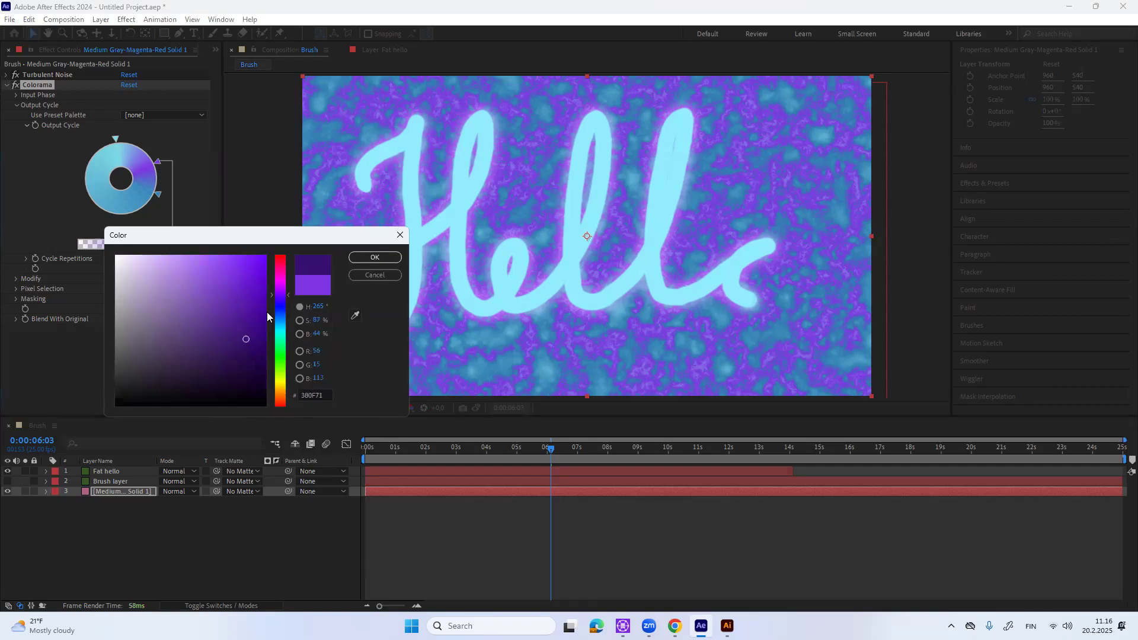
left_click(393, 261)
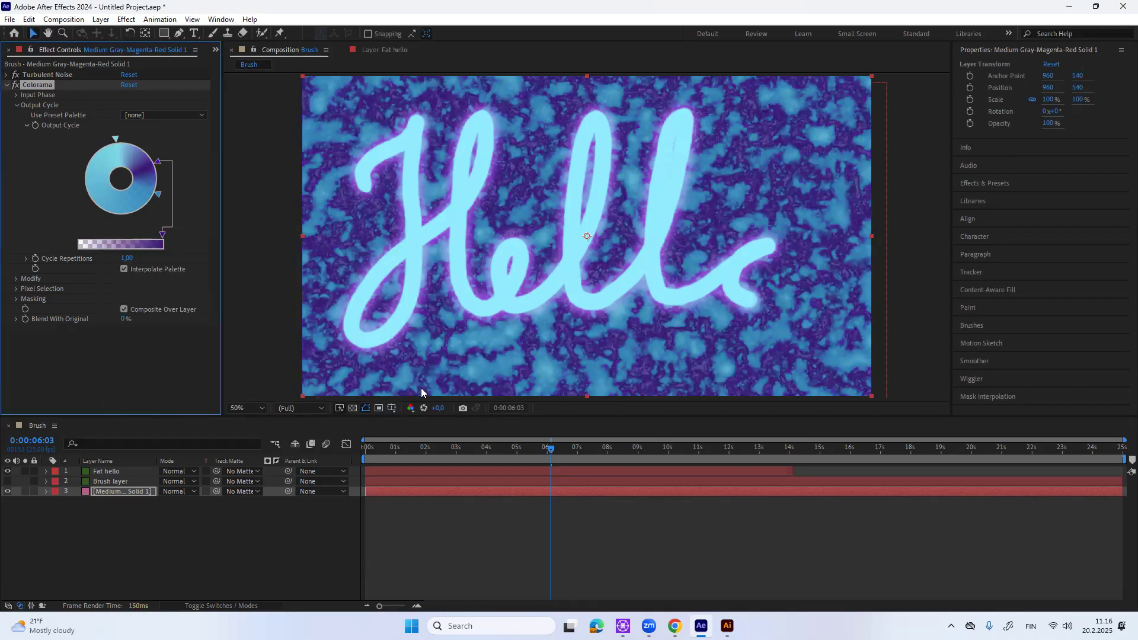
- Look over Colorama's preset palettes without choosing one, and try adjusting the Blend With Original amount
left_click(166, 115)
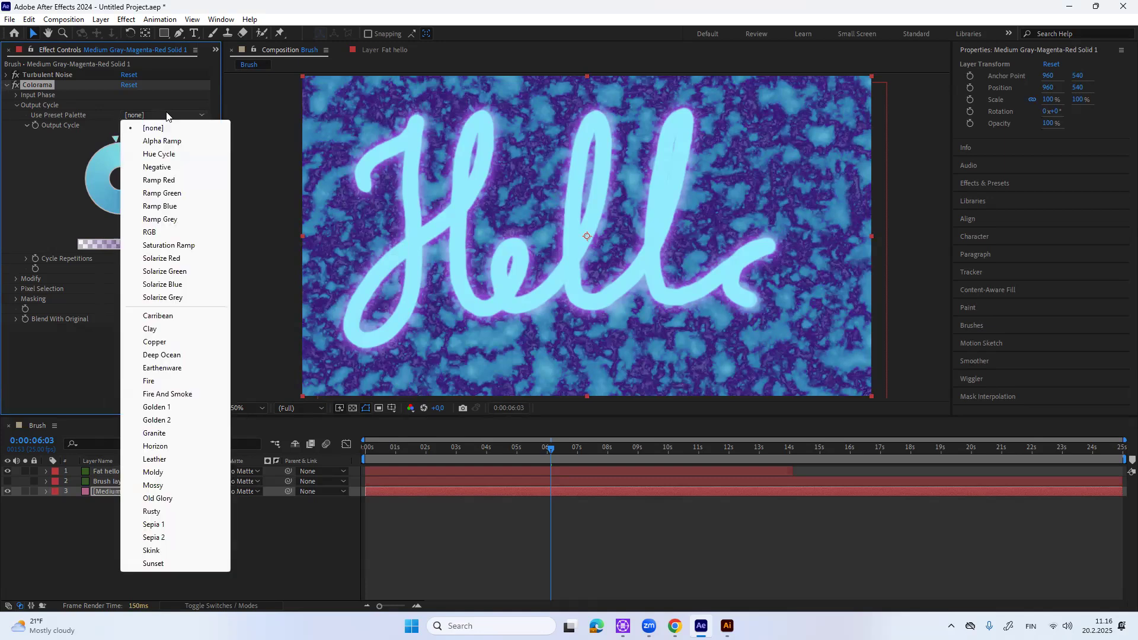
left_click(209, 95)
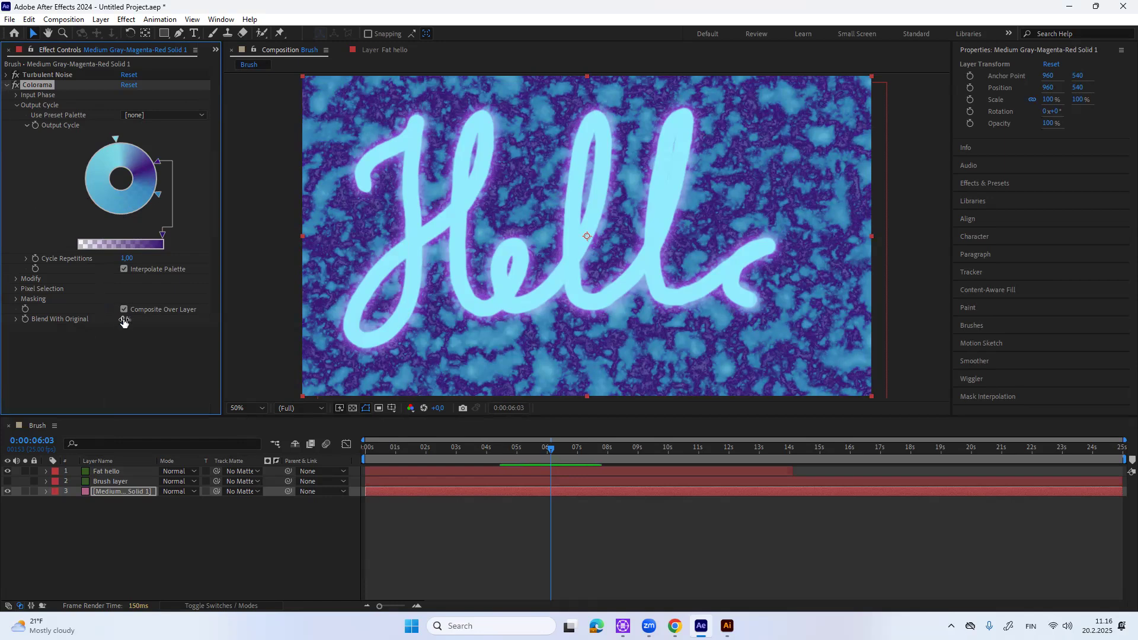
left_click_drag(124, 322, 139, 340)
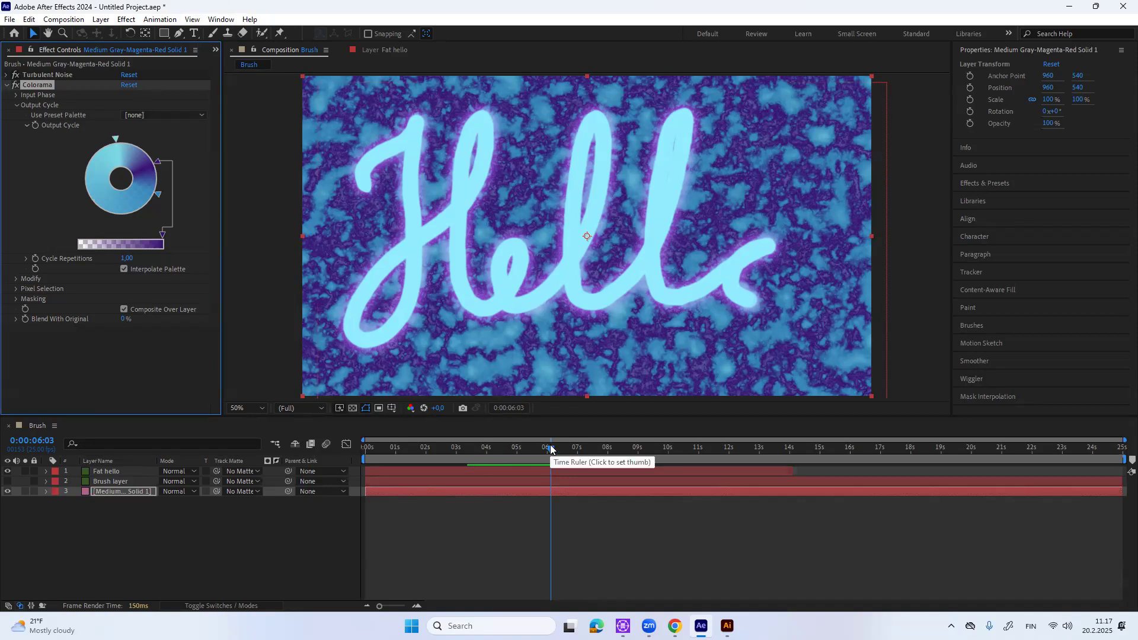
- Preview the animation from 0:00:00:00 with the recoloured background, stop it, and move the current time to 0:00:06:15
left_click(392, 449)
left_click_drag(374, 448, 359, 448)
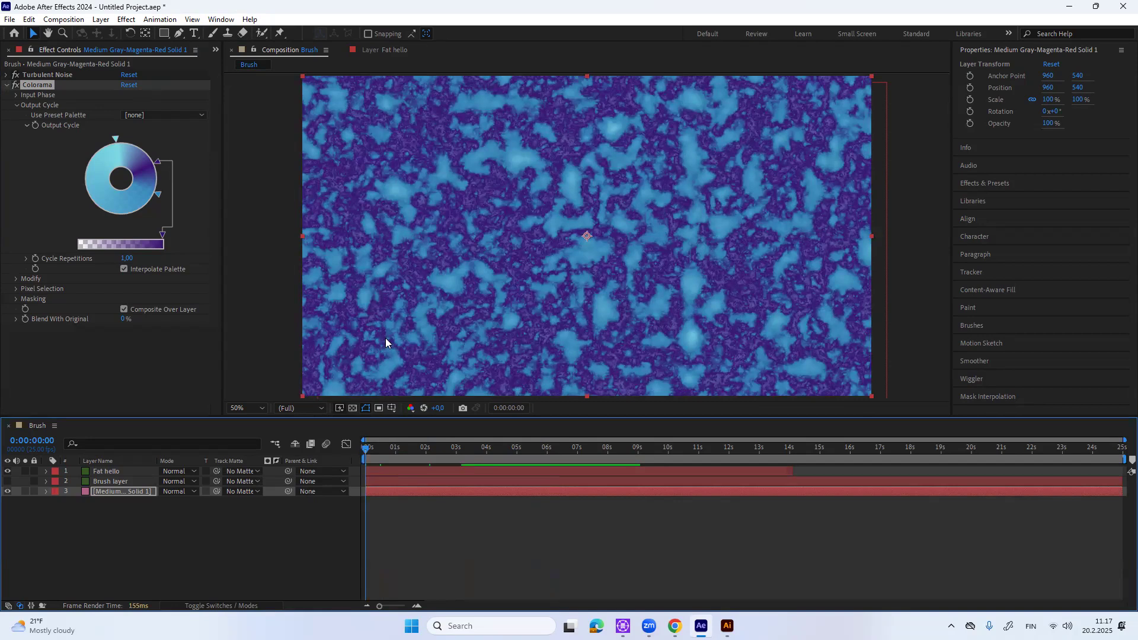
key("space")
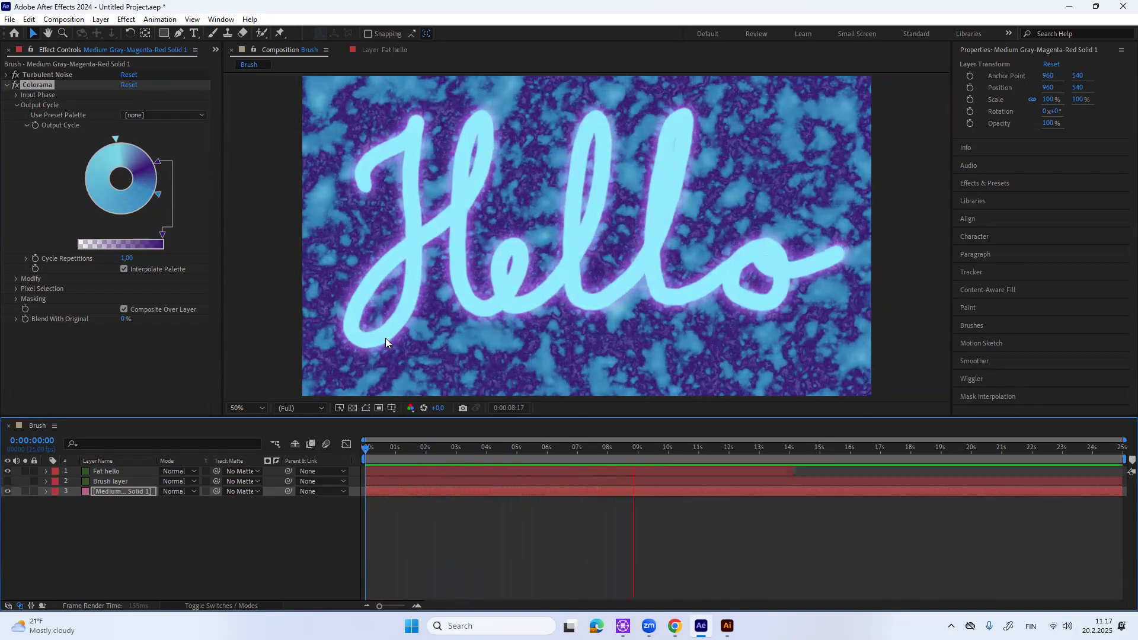
key("space")
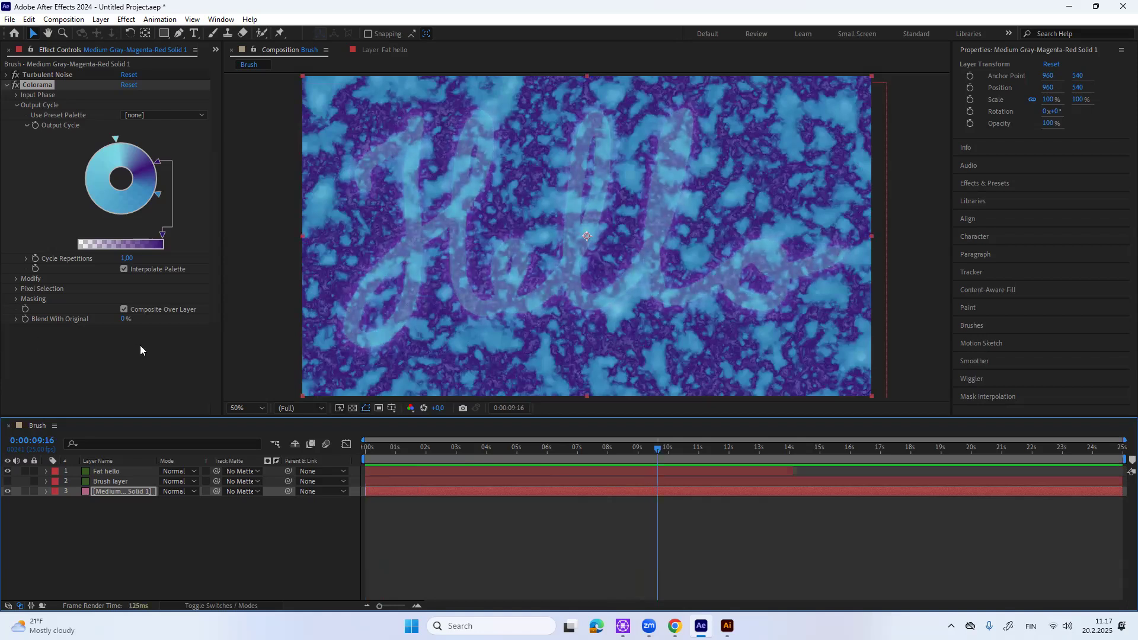
mouse_move(658, 451)
left_mouse_down()
mouse_move(424, 498)
mouse_move(552, 482)
mouse_move(648, 487)
mouse_move(516, 534)
mouse_move(566, 536)
left_mouse_up()
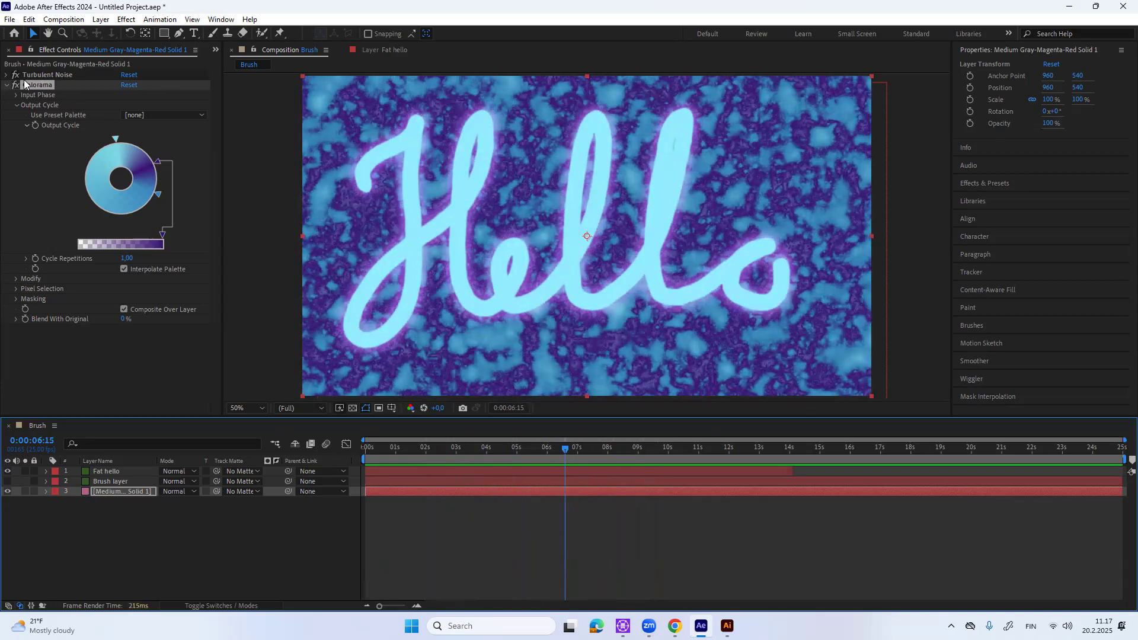
- Remove the noise's Evolution keyframes, then restart keyframing at 0:00:00:00 with Evolution set to 0 x +0,0°
left_click(6, 85)
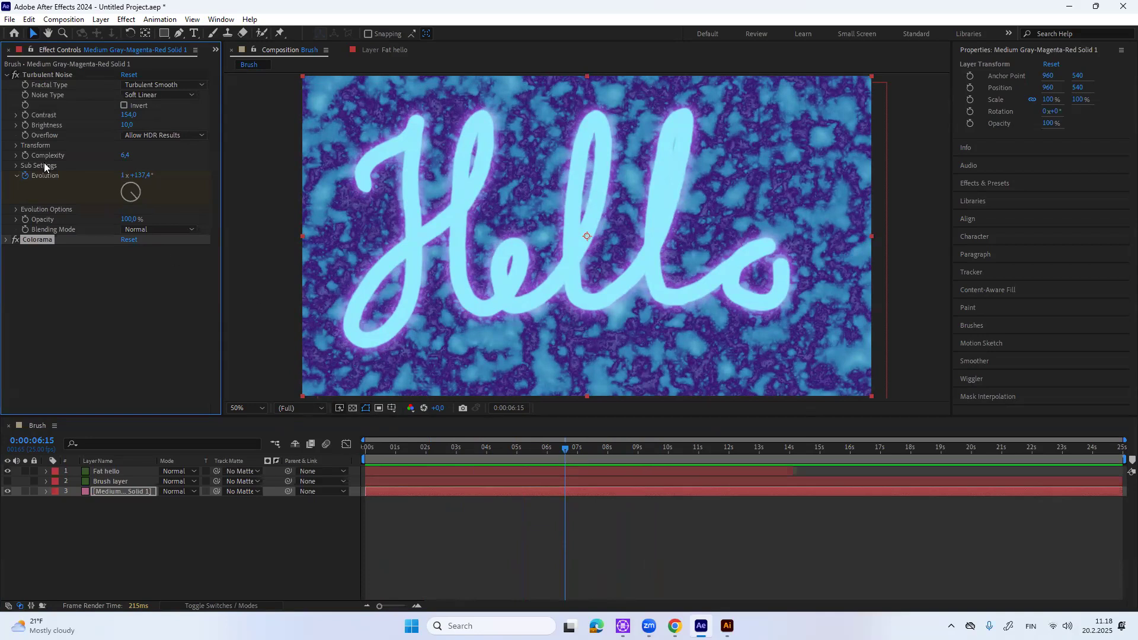
left_click(30, 193)
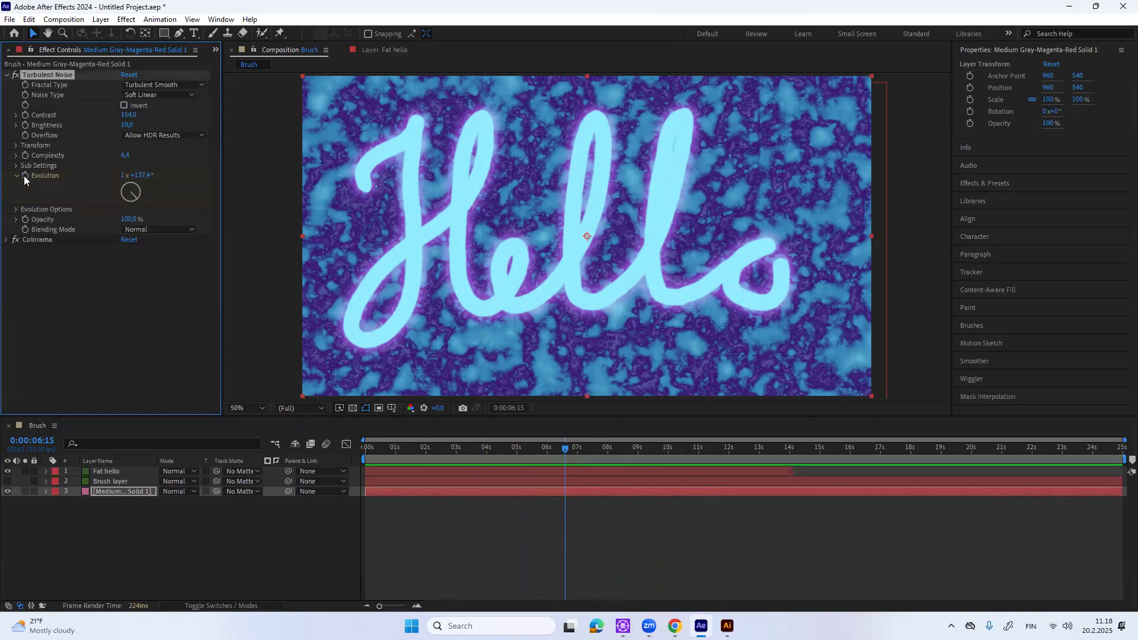
left_click_drag(569, 456, 334, 456)
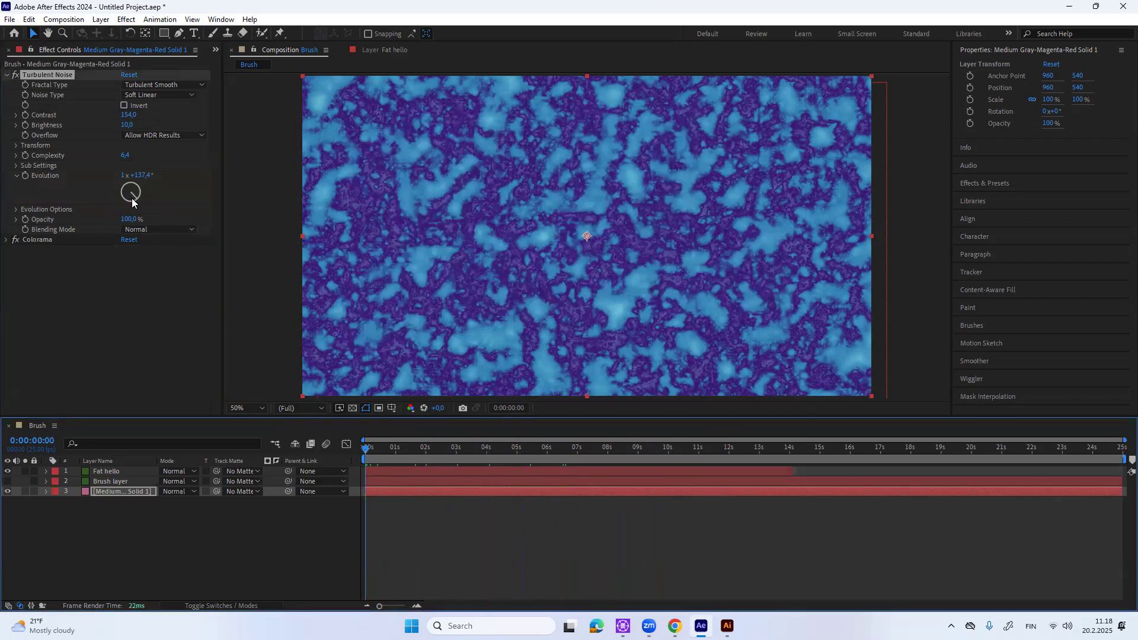
left_click_drag(128, 197, 147, 184)
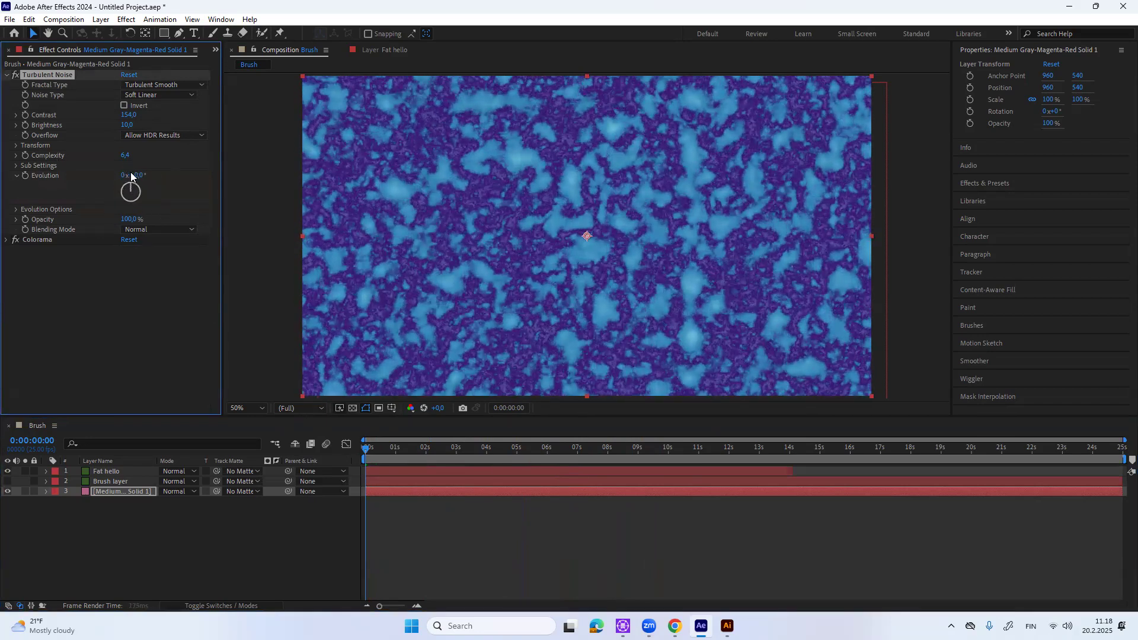
left_click(26, 177)
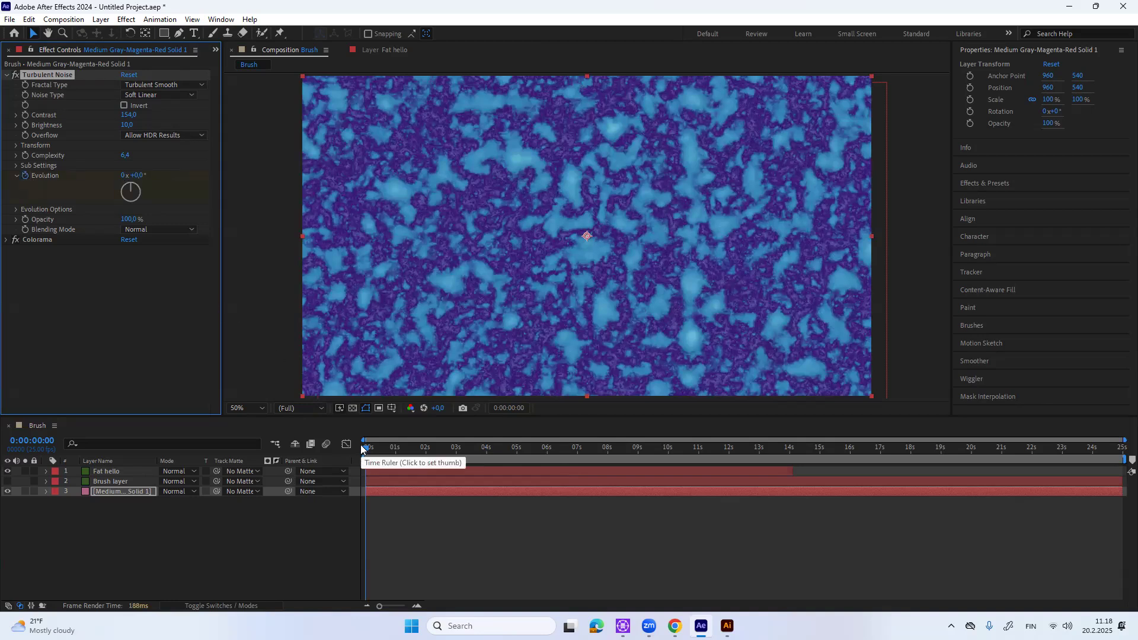
- Add an Evolution keyframe of 4 x +0,0° at 0:00:13:21
left_click_drag(365, 447, 786, 449)
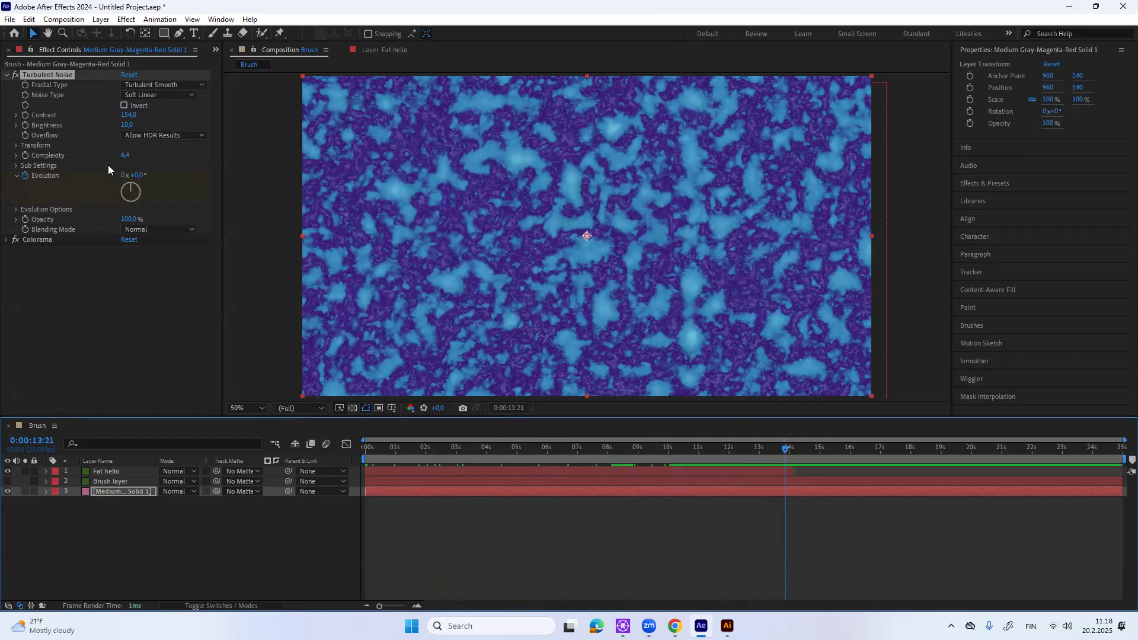
left_click(121, 176)
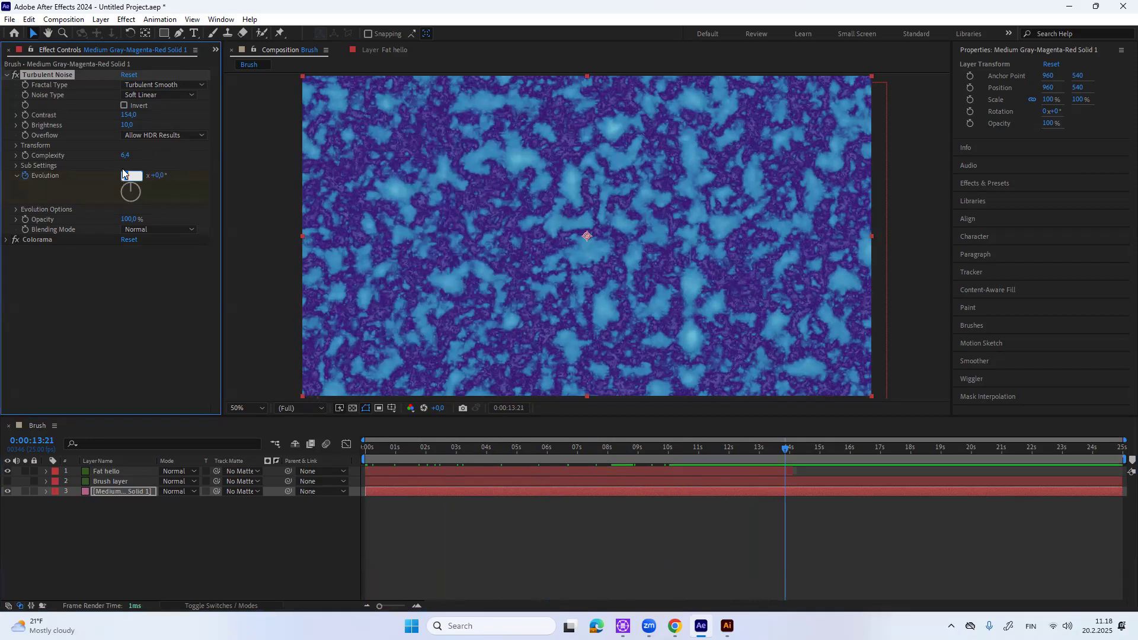
type("4")
left_click(159, 274)
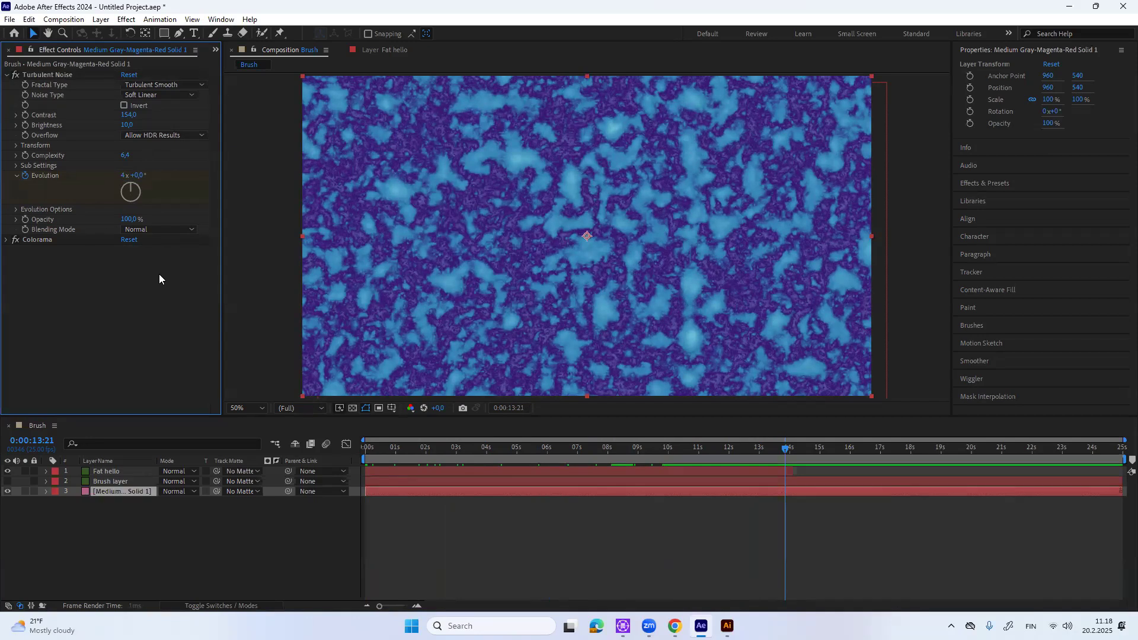
- Set the noise's Random Seed to 100 in the Evolution Options and preview the animation from 0:00:00:00
left_click(16, 210)
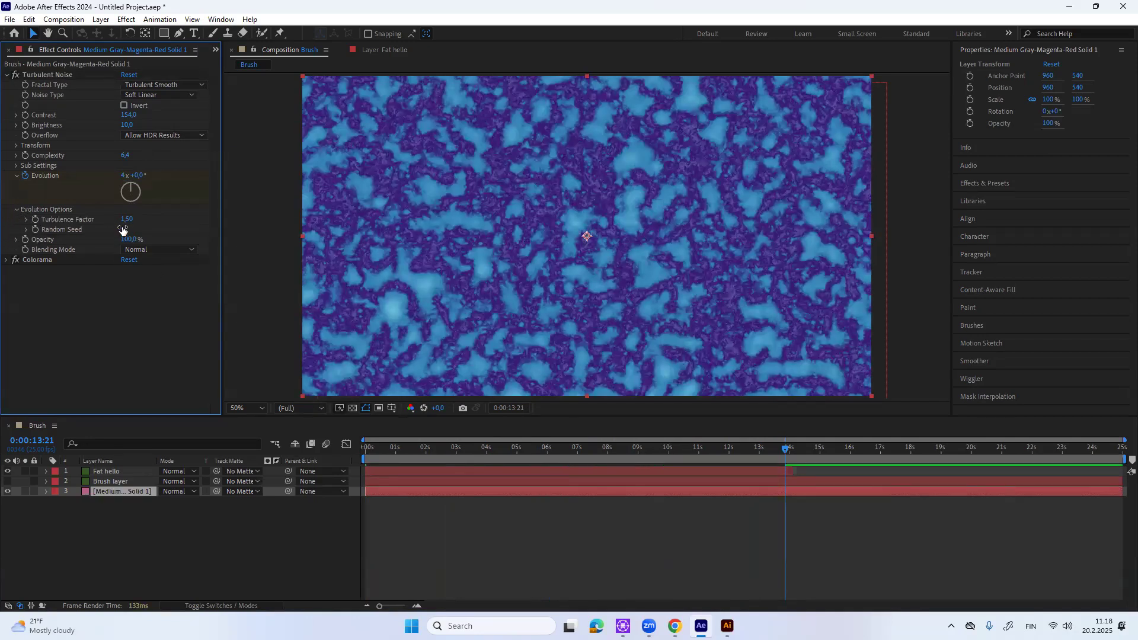
left_click_drag(127, 230, 146, 219)
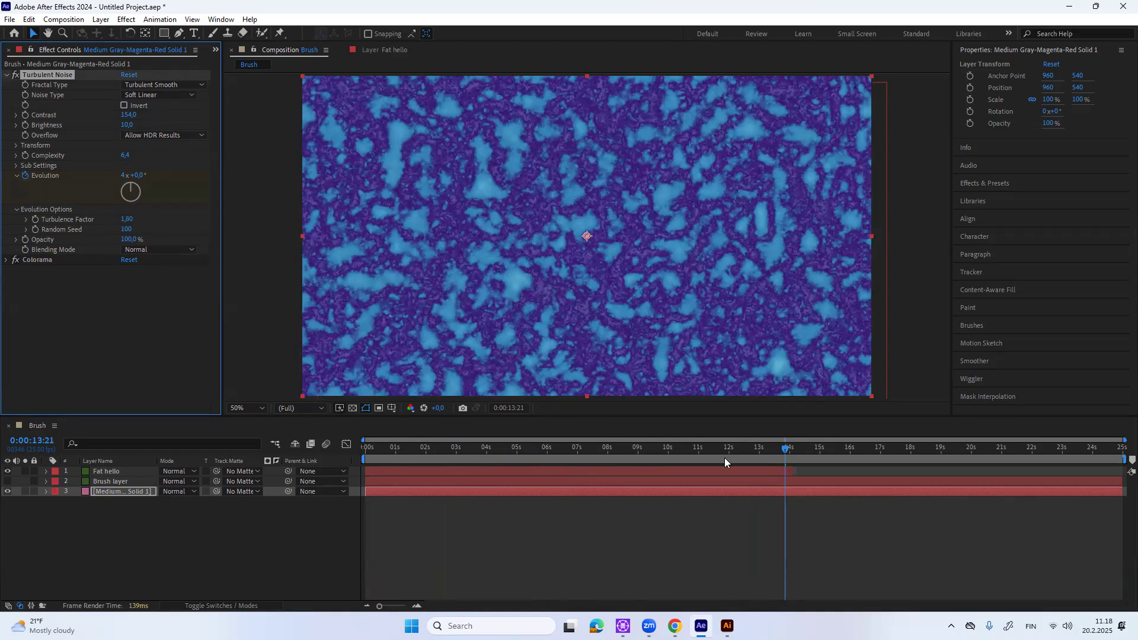
mouse_move(783, 451)
left_mouse_down()
mouse_move(447, 449)
mouse_move(414, 435)
mouse_move(367, 450)
left_mouse_up()
key("space")
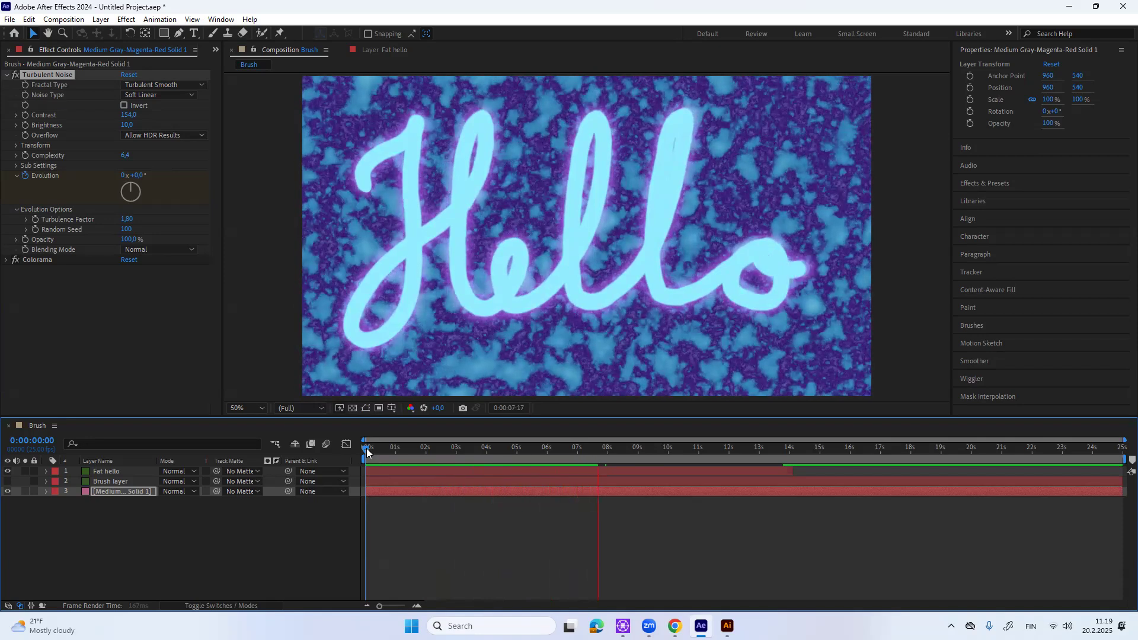
key("space")
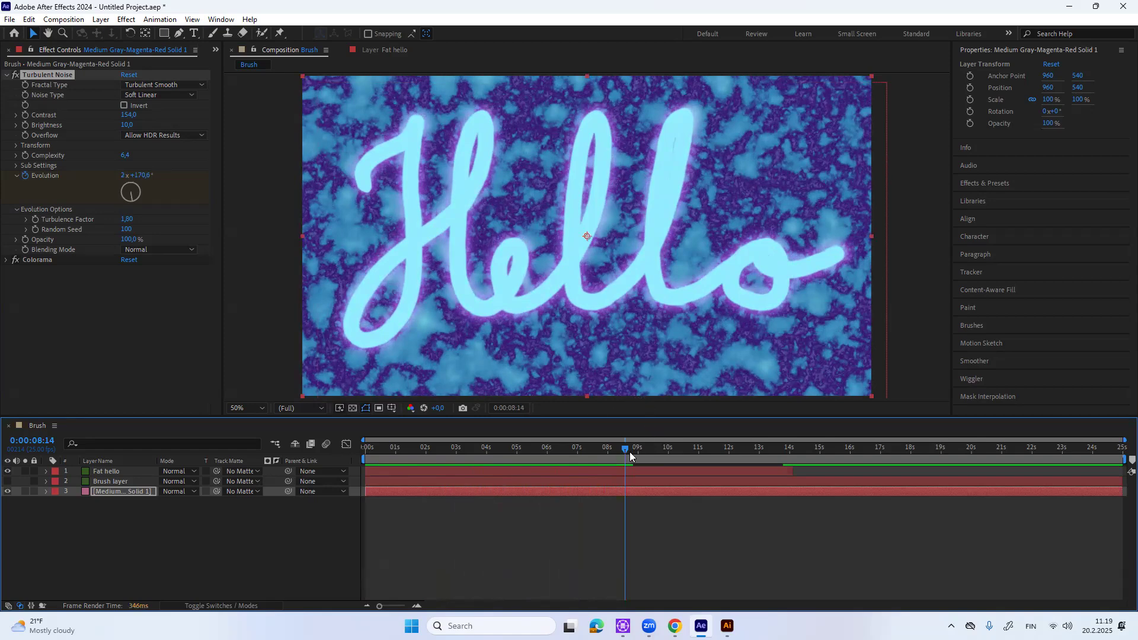
- Scrub back and forth between 0:00:03:03 and 0:00:08:19, dismissing the Comp Profiler and Cache Frames When Idle tips, and stop at 0:00:06:18
mouse_move(621, 450)
left_mouse_down()
mouse_move(383, 478)
mouse_move(458, 459)
left_mouse_up()
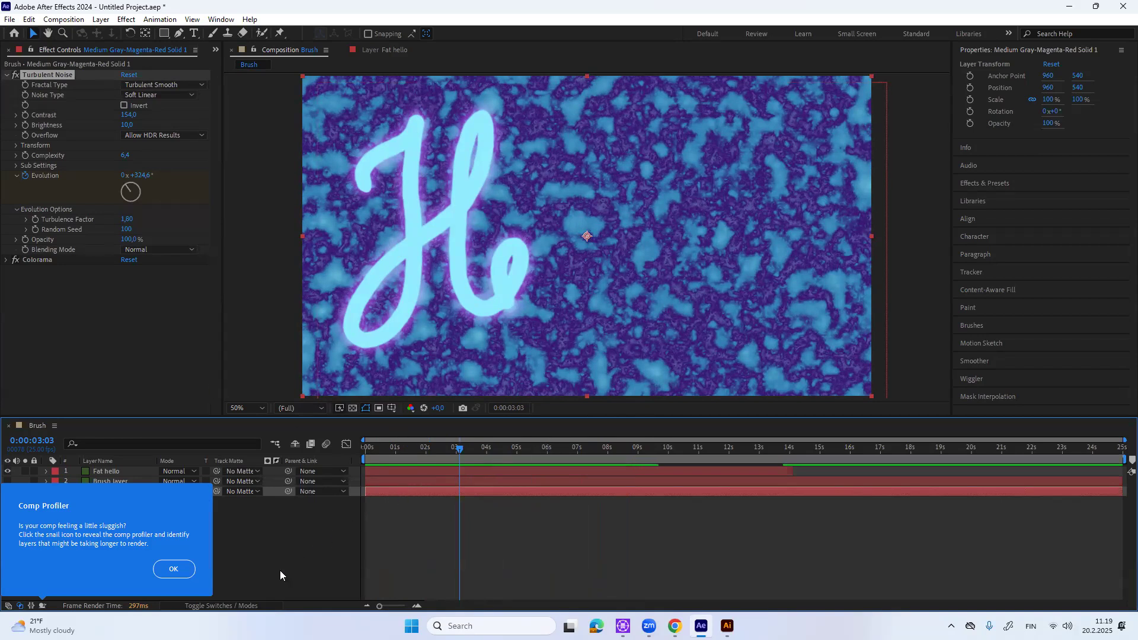
left_click(172, 572)
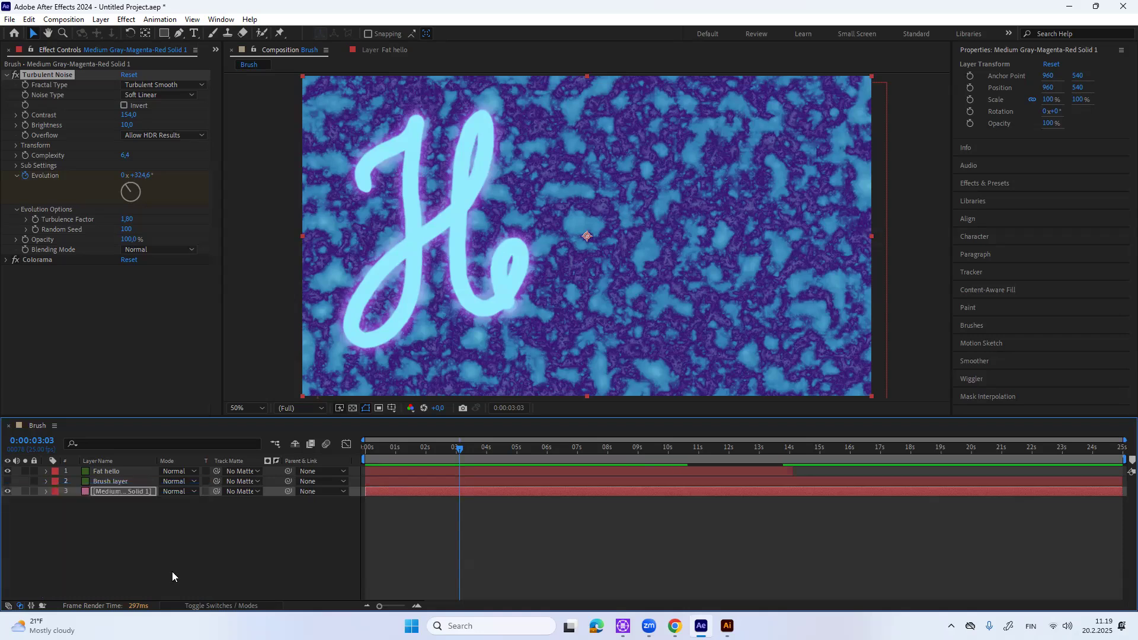
mouse_move(461, 445)
left_mouse_down()
mouse_move(629, 456)
mouse_move(547, 476)
mouse_move(647, 458)
mouse_move(628, 466)
left_mouse_up()
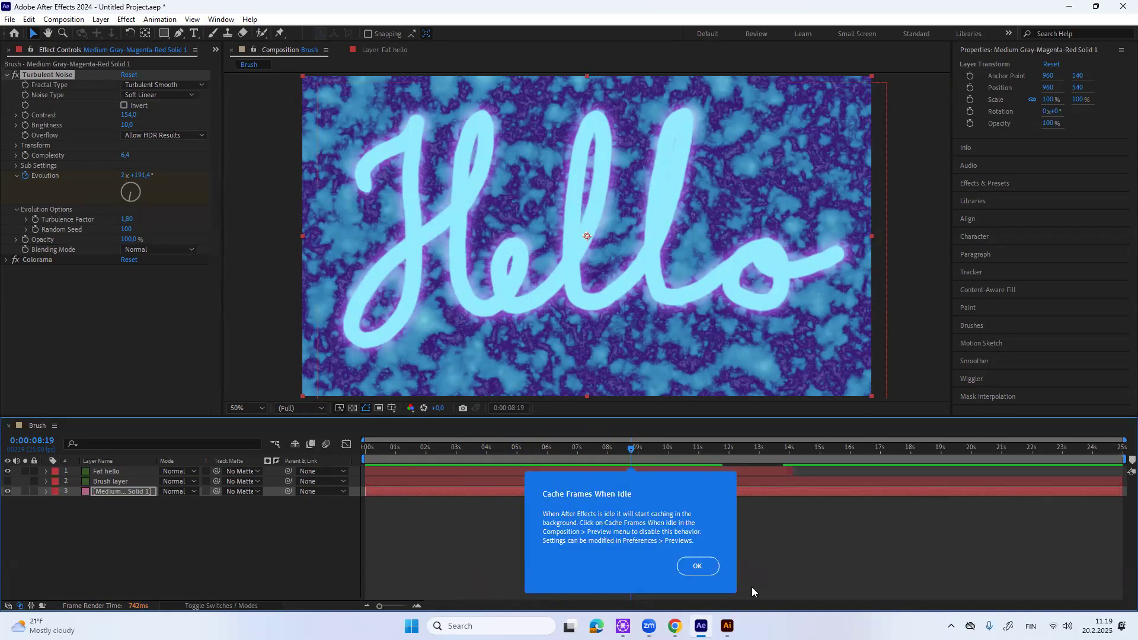
left_click(699, 566)
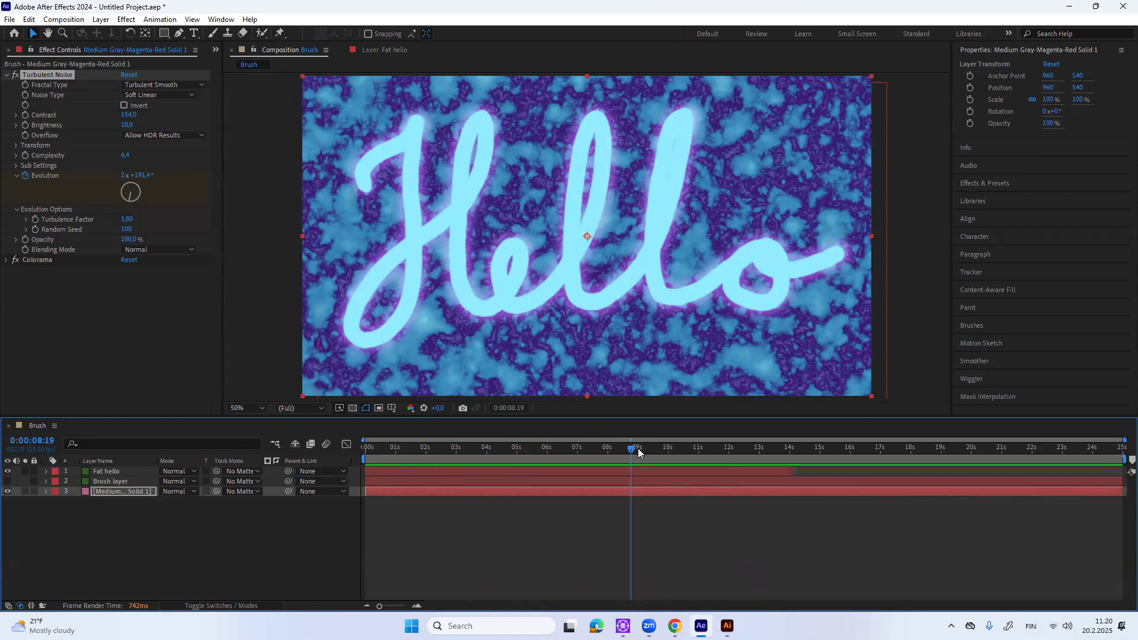
left_click_drag(631, 452, 570, 452)
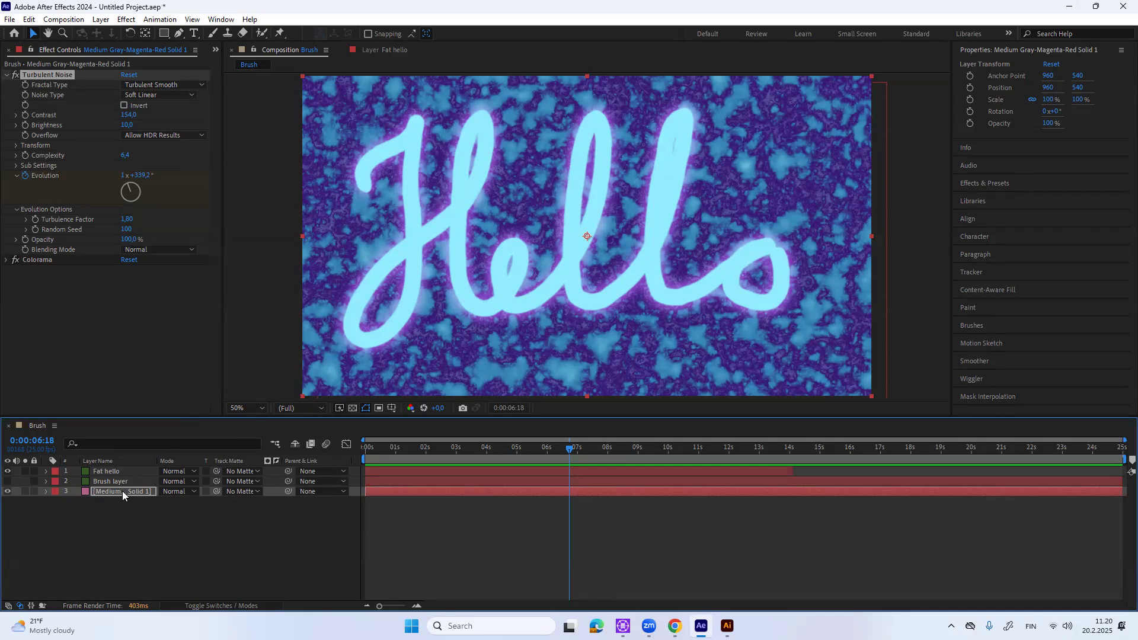
- Try the Fat hello layer as the noise solid's track matte, preview it from near the start, and undo the matte
left_click(258, 490)
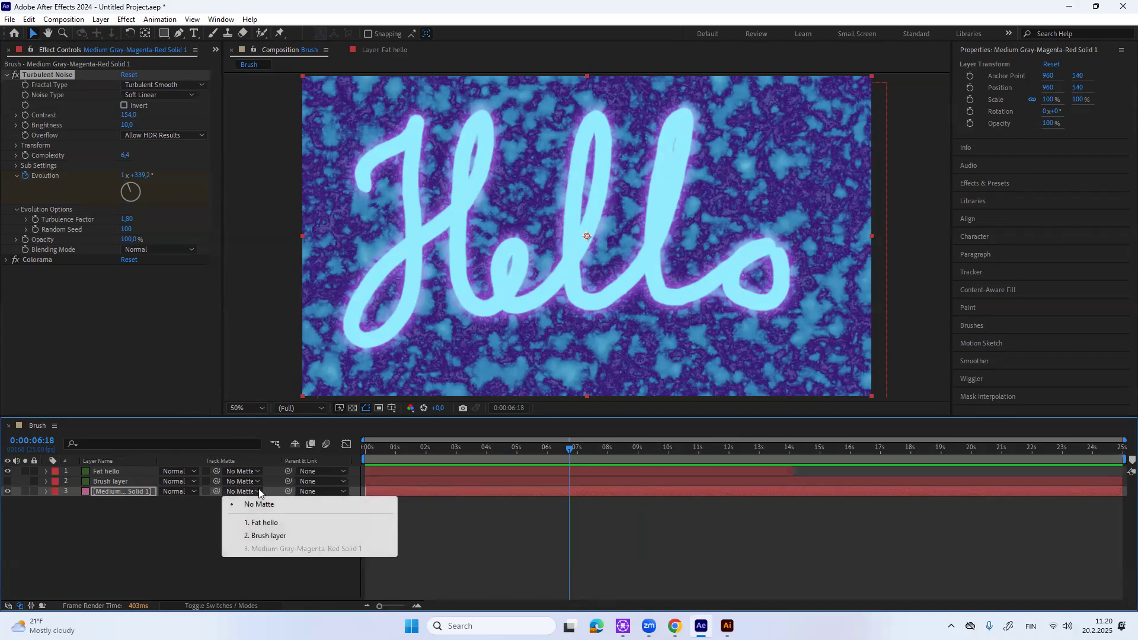
left_click(255, 526)
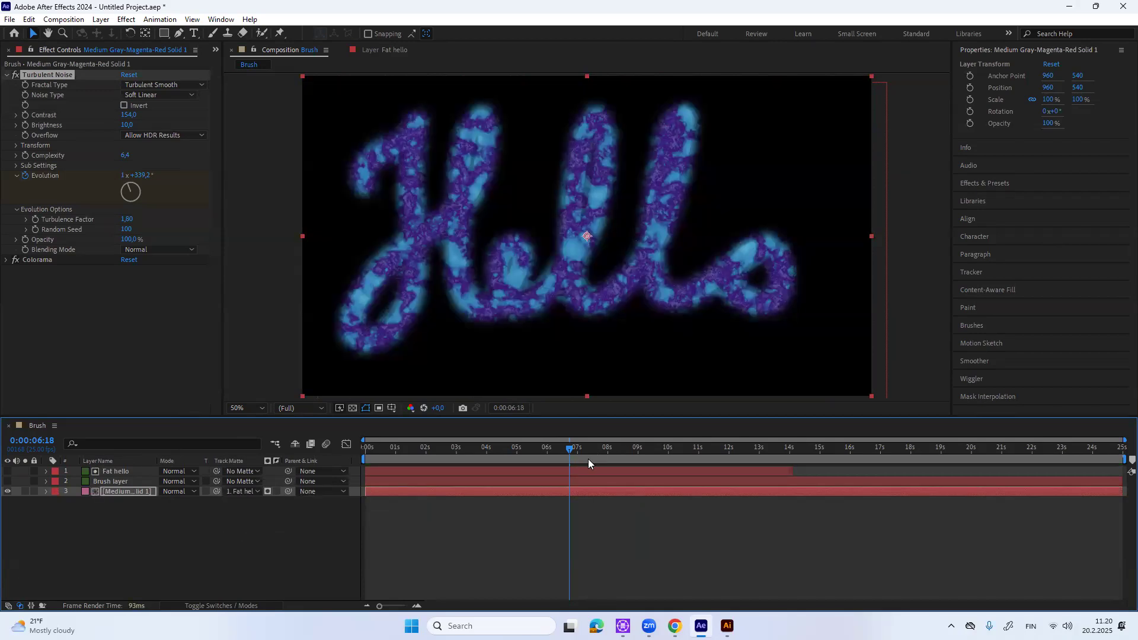
mouse_move(568, 453)
left_mouse_down()
mouse_move(357, 505)
mouse_move(370, 500)
left_mouse_up()
key("space")
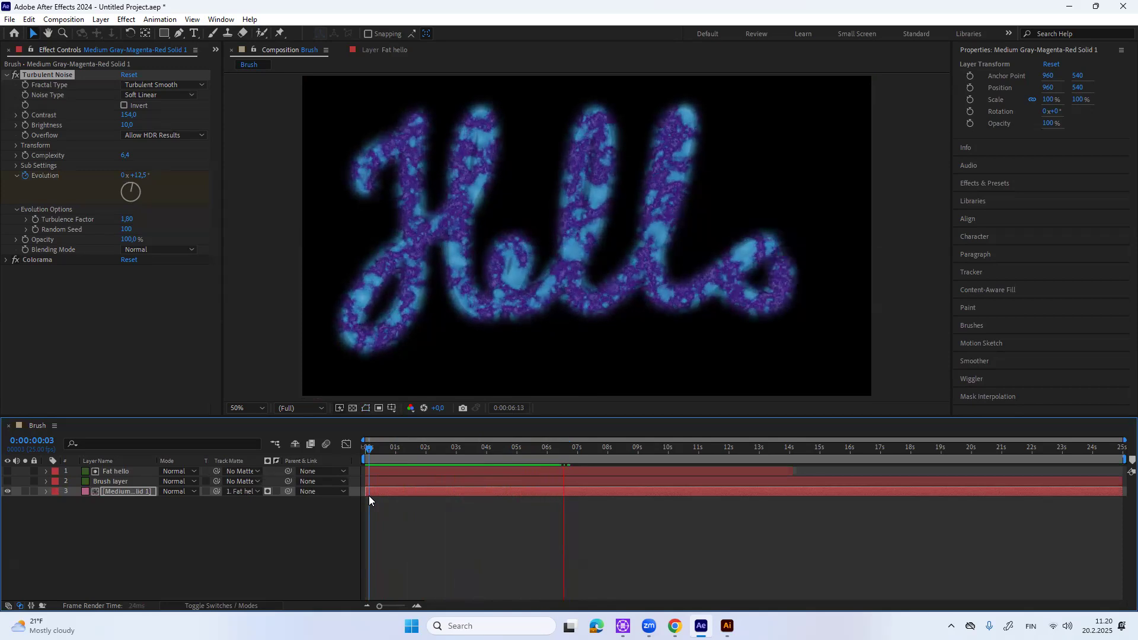
key("space")
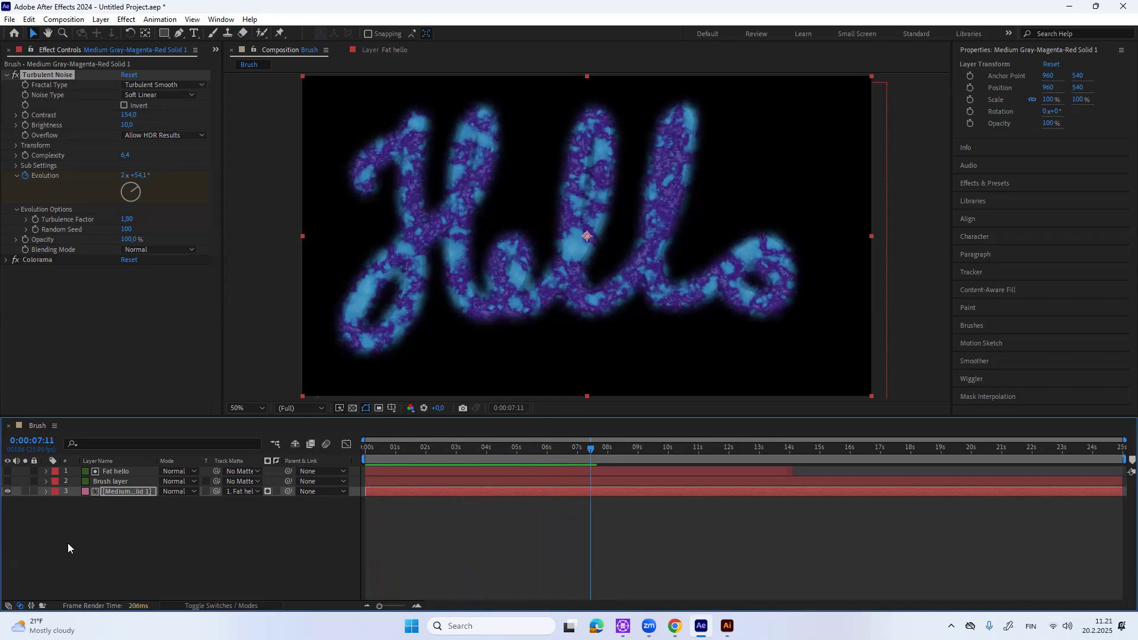
key("ctrl+z")
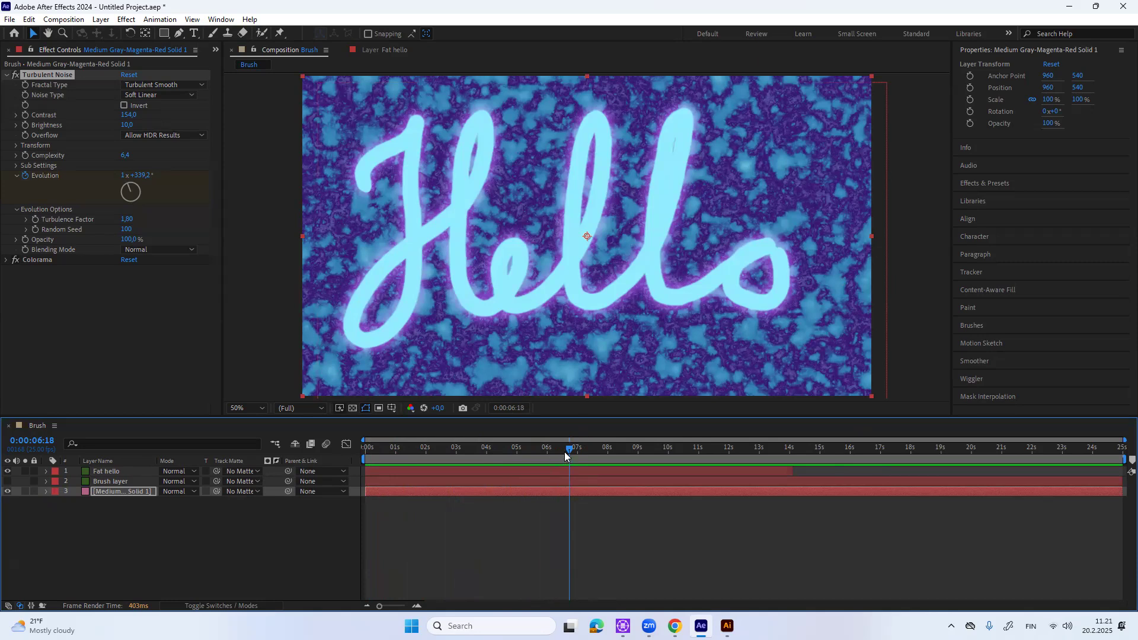
- Move the current time to 0:00:06:02 and turn off the Outer Glow layer style on the Fat hello layer
left_click_drag(564, 452, 550, 455)
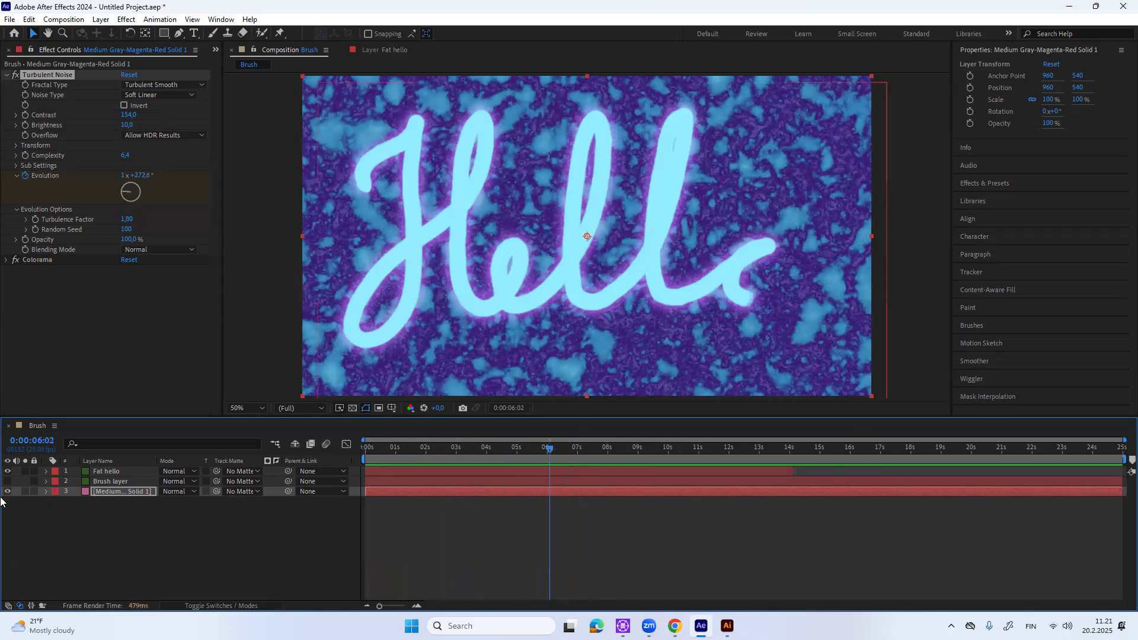
left_click(46, 471)
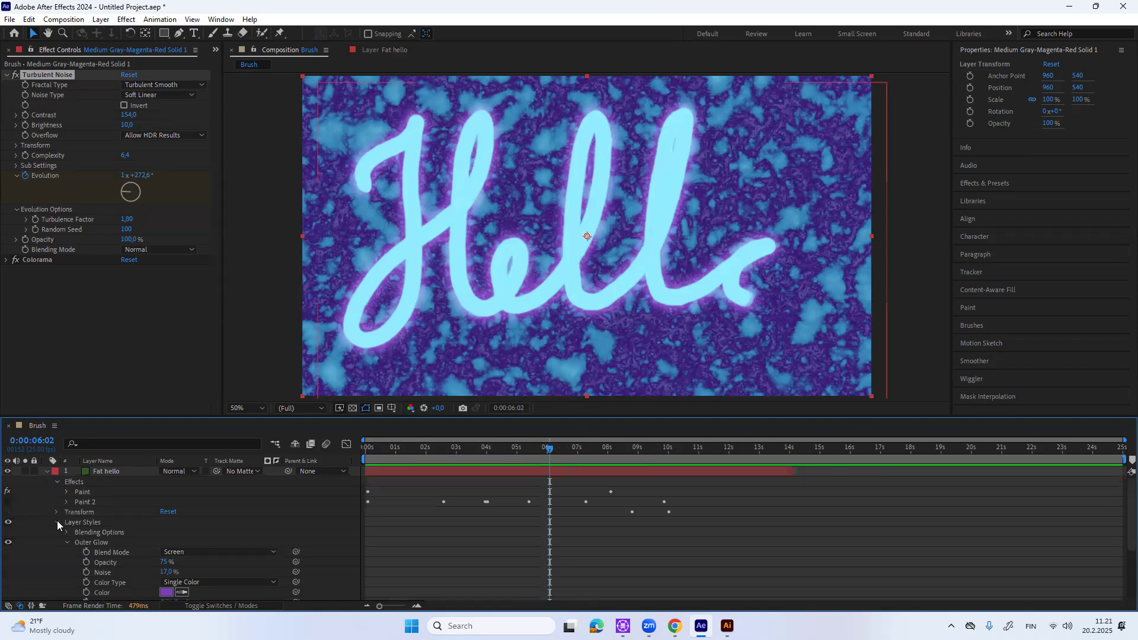
left_click(8, 543)
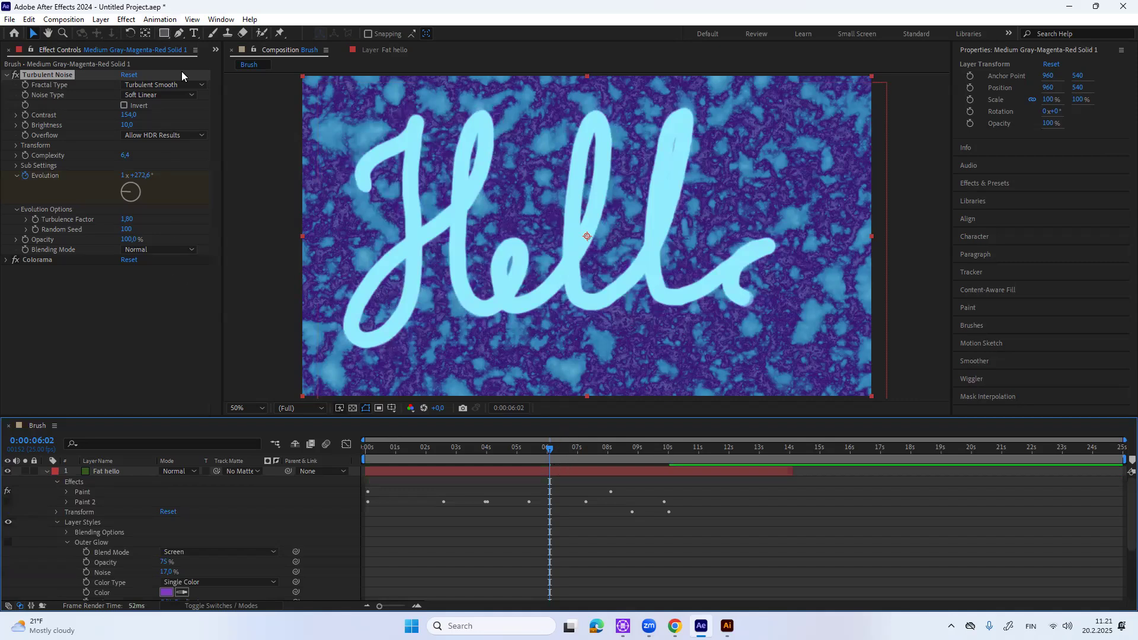
- Change the noise's Fractal Type to Turbulent Basic, and try Invert on and off
left_click(199, 86)
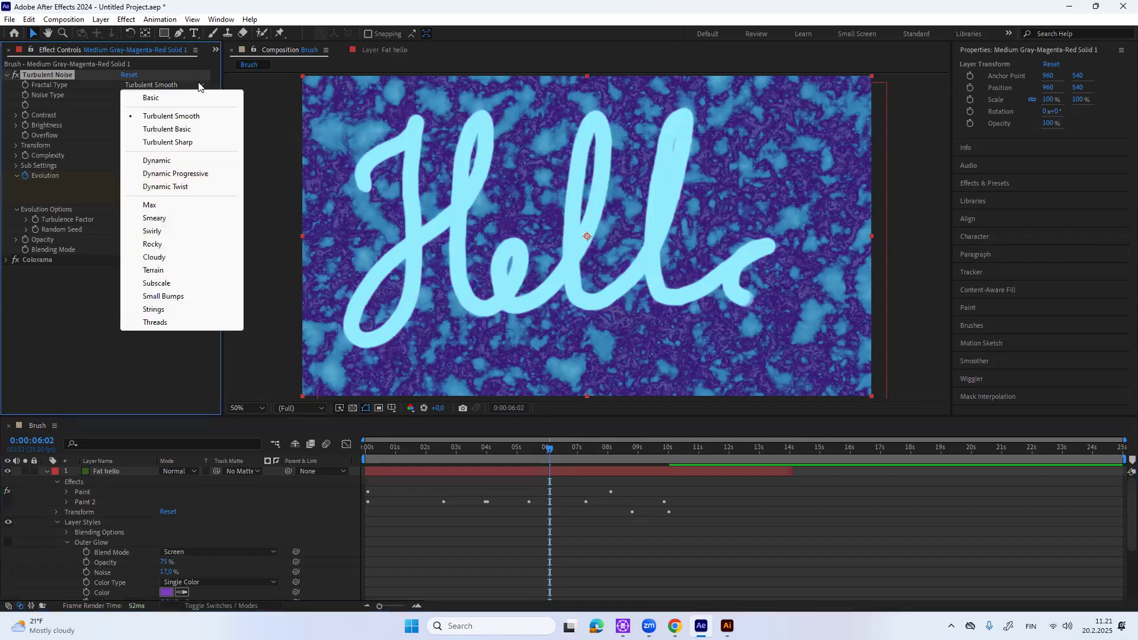
left_click(192, 130)
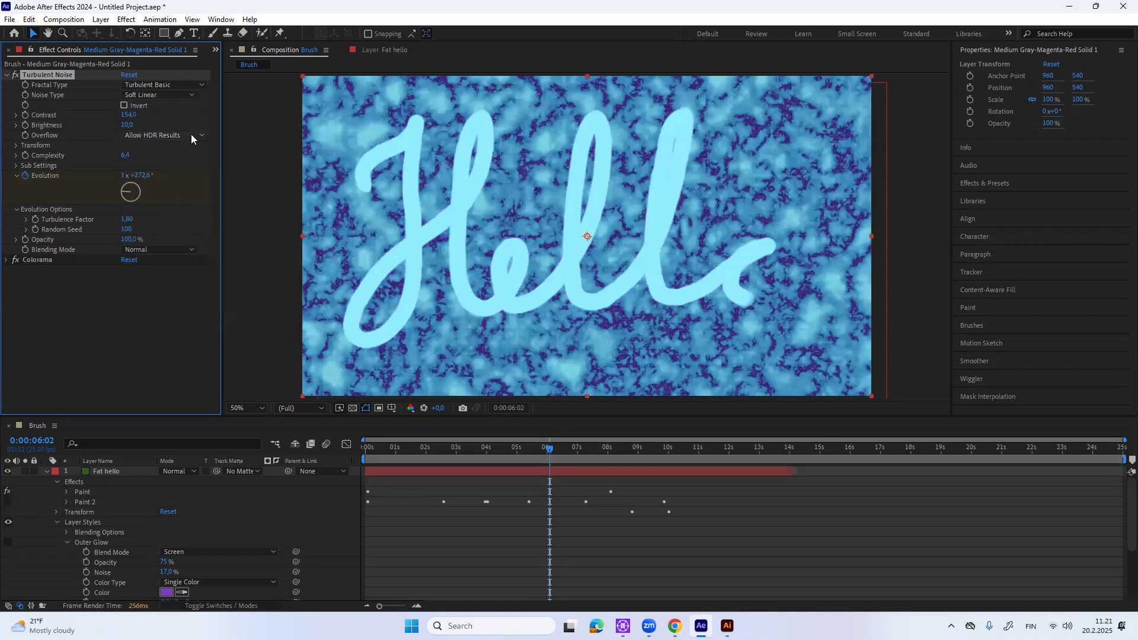
left_click(124, 106)
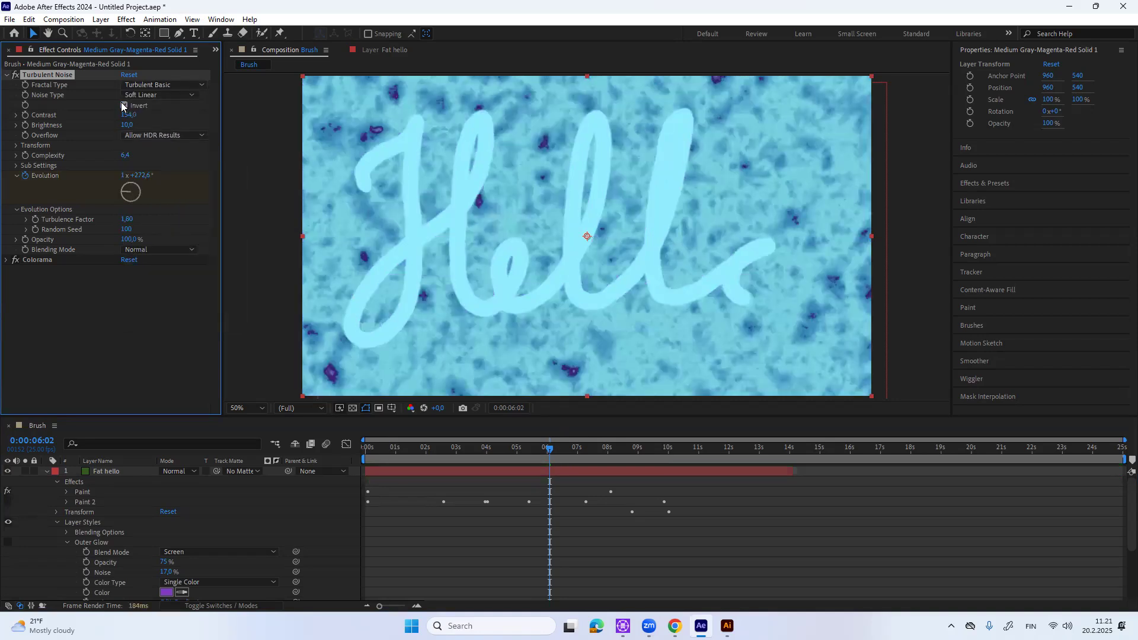
left_click(124, 105)
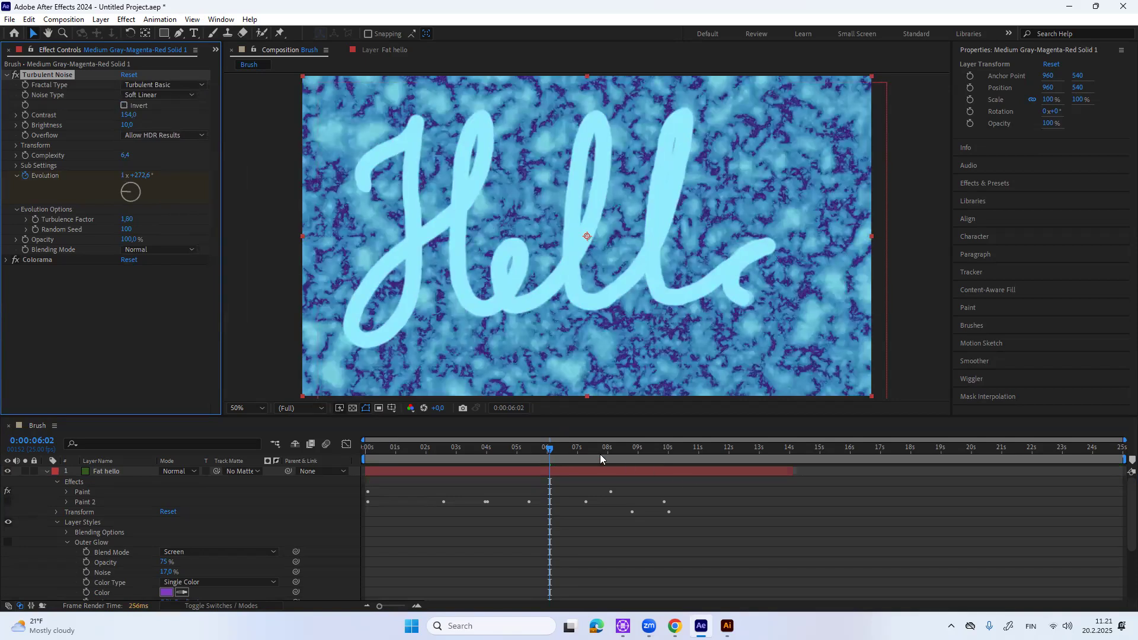
- Collapse the Fat hello layer's properties and set Fat hello as the track matte of the noise solid
left_click(45, 469)
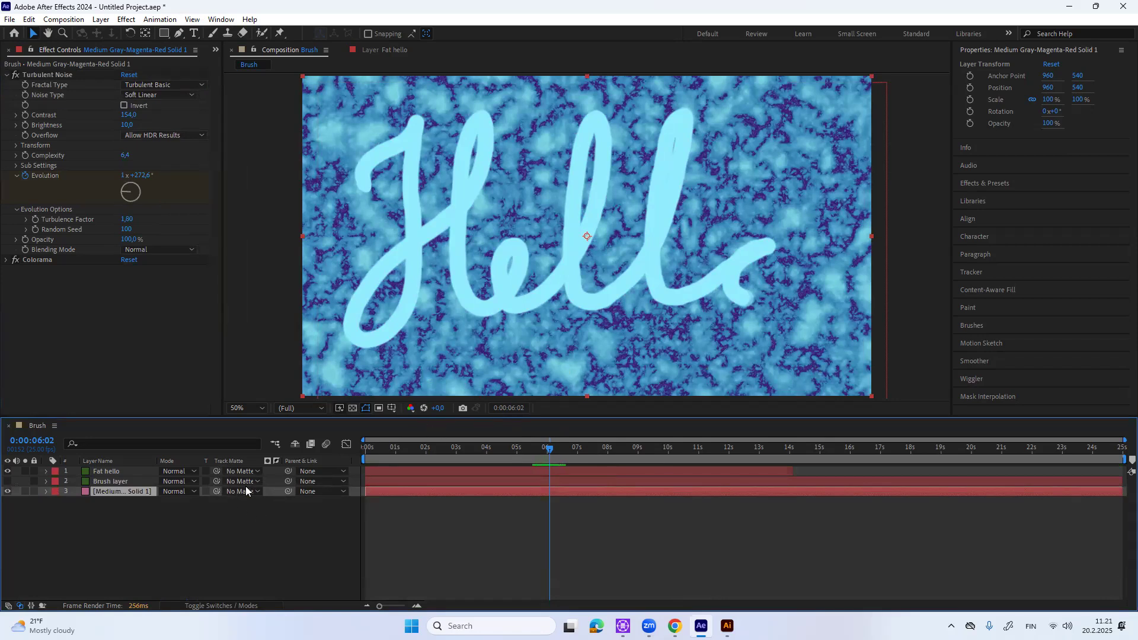
left_click(219, 606)
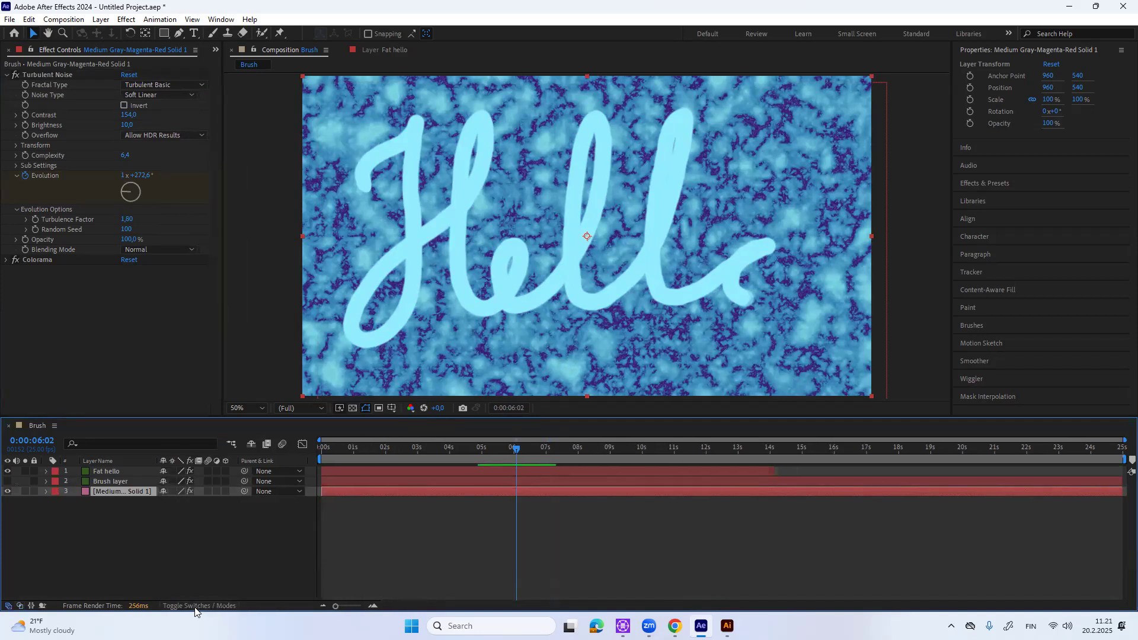
left_click(198, 606)
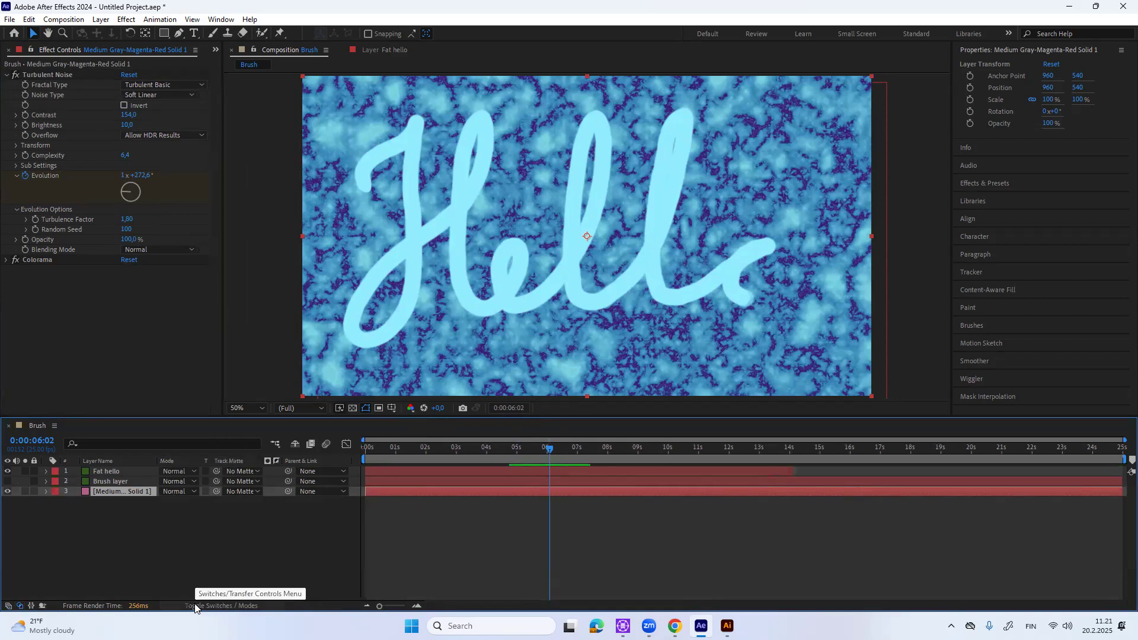
left_click(258, 491)
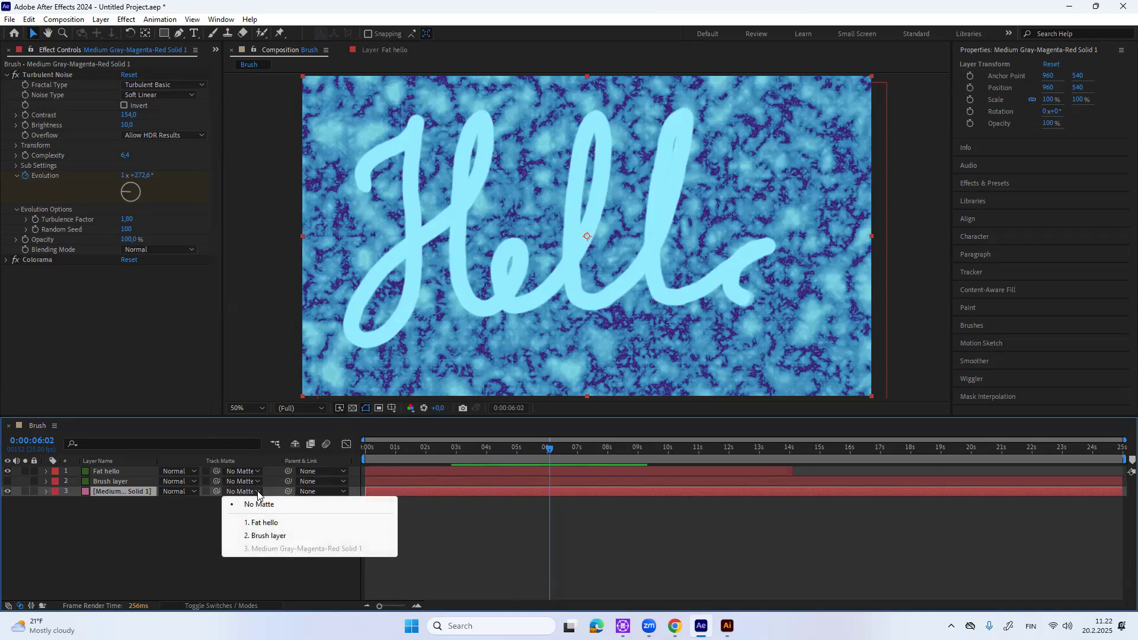
left_click(267, 523)
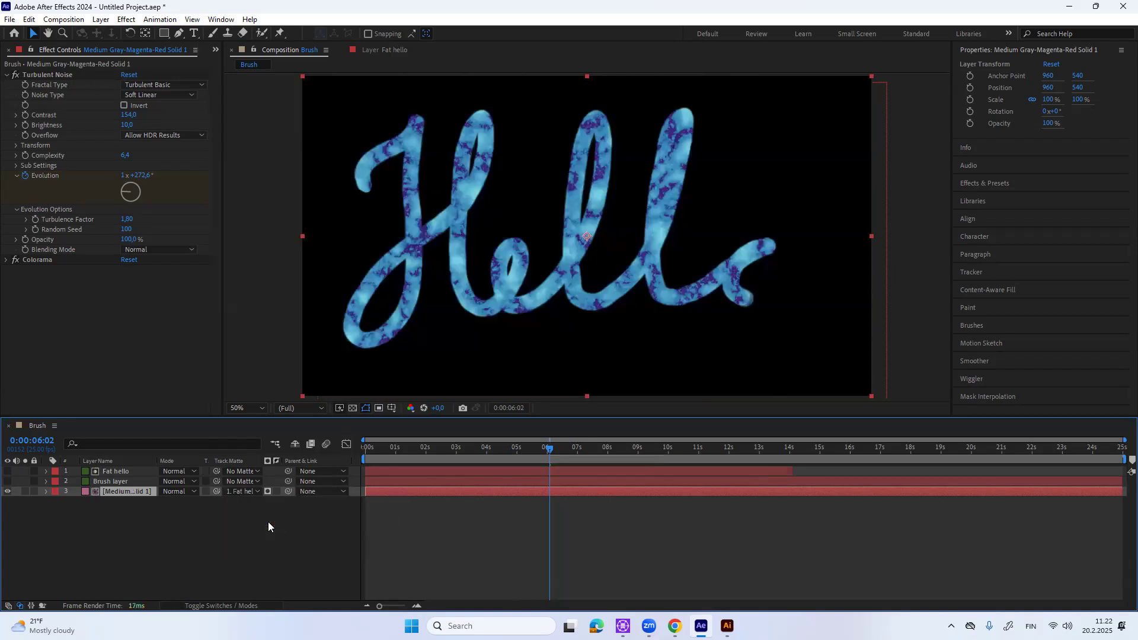
- Preview the noise-filled lettering from 0:00:00:00, then scrub back and stop at 0:00:04:23
mouse_move(545, 446)
left_mouse_down()
mouse_move(463, 468)
mouse_move(354, 479)
mouse_move(377, 467)
mouse_move(353, 469)
left_mouse_up()
key("space")
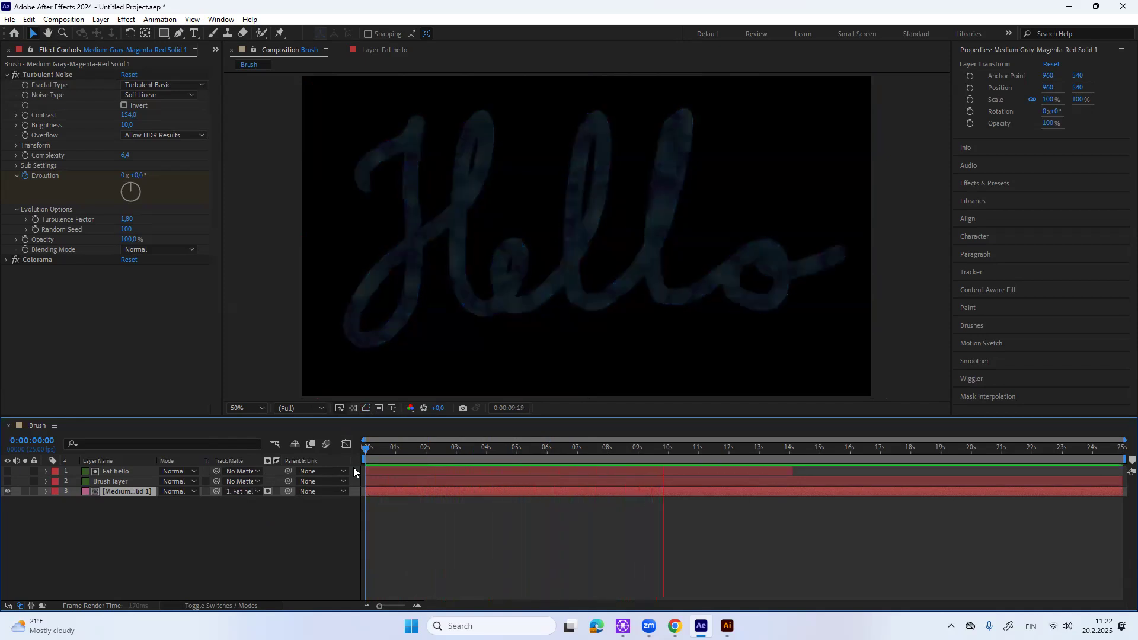
key("space")
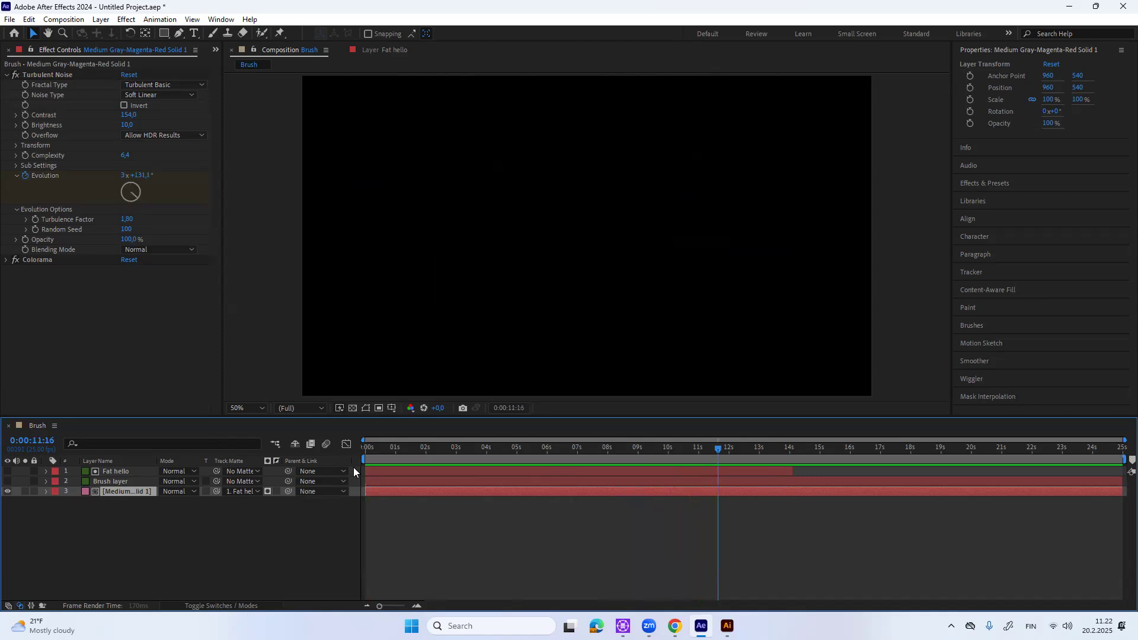
mouse_move(720, 450)
left_mouse_down()
mouse_move(448, 469)
mouse_move(479, 467)
left_mouse_up()
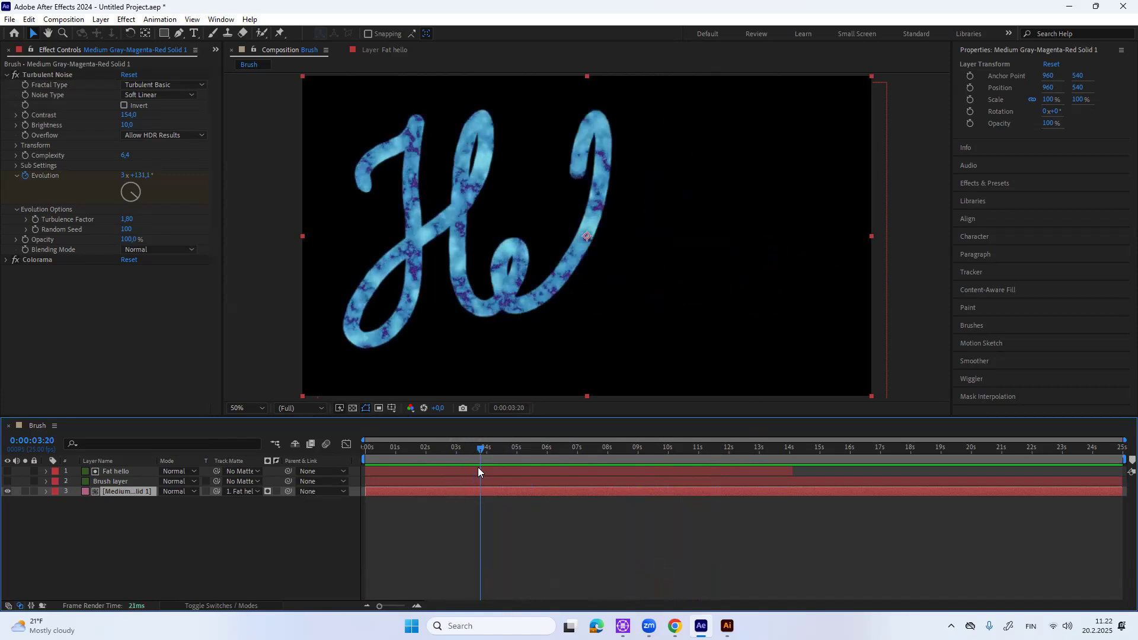
left_click_drag(478, 468, 515, 460)
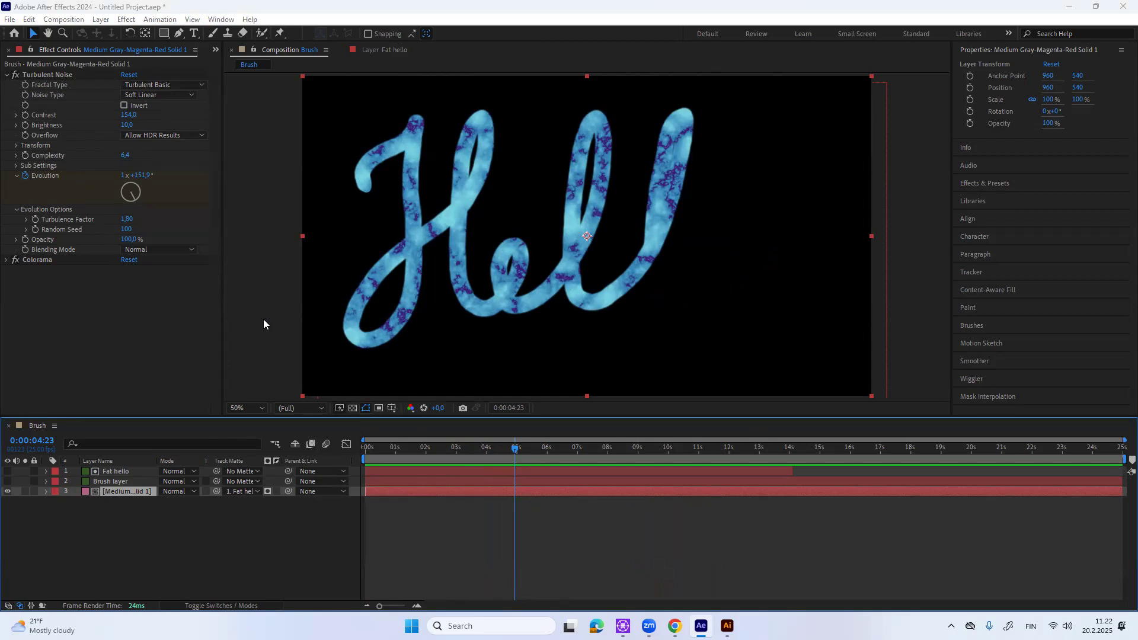
- Save the project in the Downloads folder under the name Hellos
key("ctrl+s")
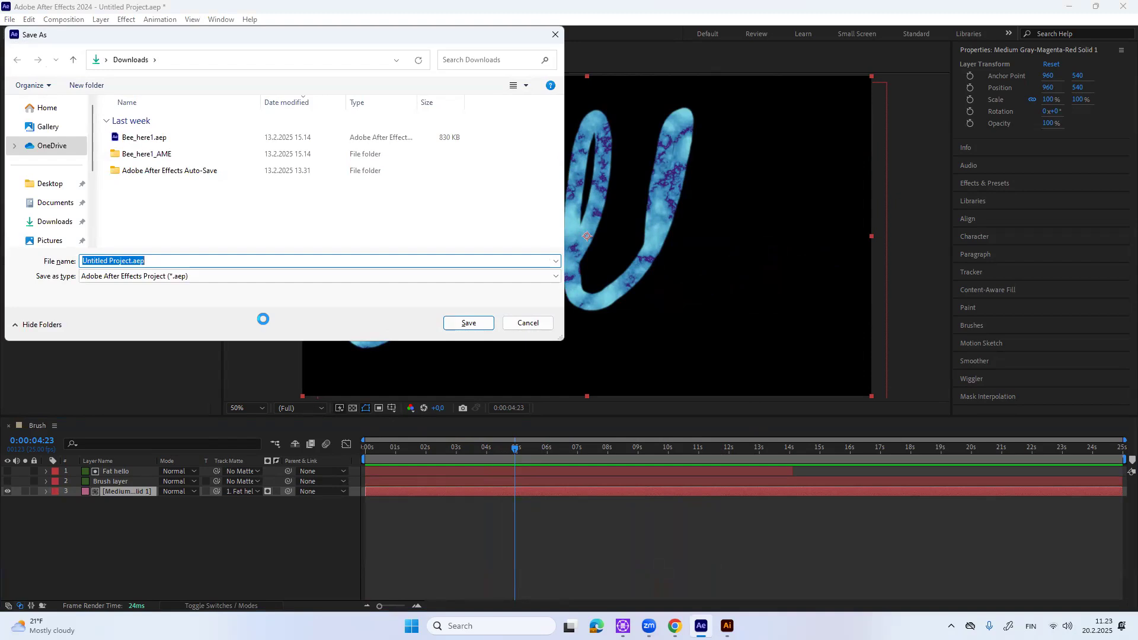
double_click(114, 263)
left_click(117, 263)
left_click(130, 261)
key("BackSpace")
key("BackSpace")
key("BackSpace")
key("BackSpace")
key("BackSpace")
key("BackSpace")
key("BackSpace")
key("BackSpace")
key("BackSpace")
key("BackSpace")
key("BackSpace")
key("BackSpace")
key("BackSpace")
key("BackSpace")
key("BackSpace")
key("BackSpace")
type("Hellos")
left_click(467, 323)
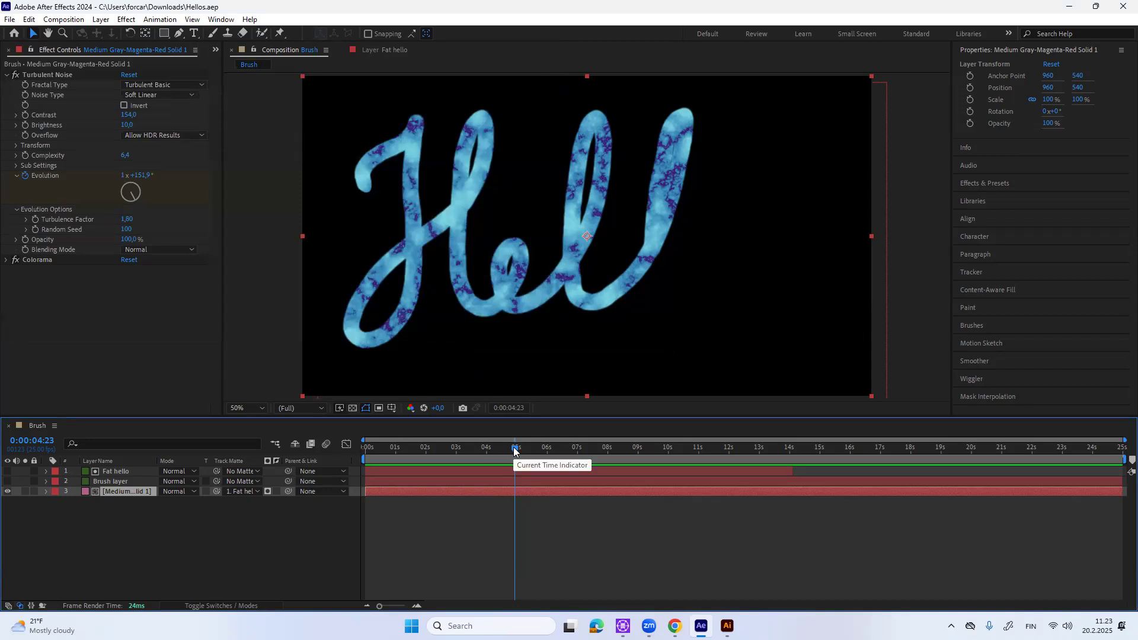
- Move the current time to 0:00:06:20 and create a new 1920 × 1080 px solid layer
mouse_move(514, 452)
left_mouse_down()
mouse_move(466, 453)
mouse_move(414, 475)
mouse_move(464, 483)
mouse_move(526, 529)
mouse_move(570, 527)
left_mouse_up()
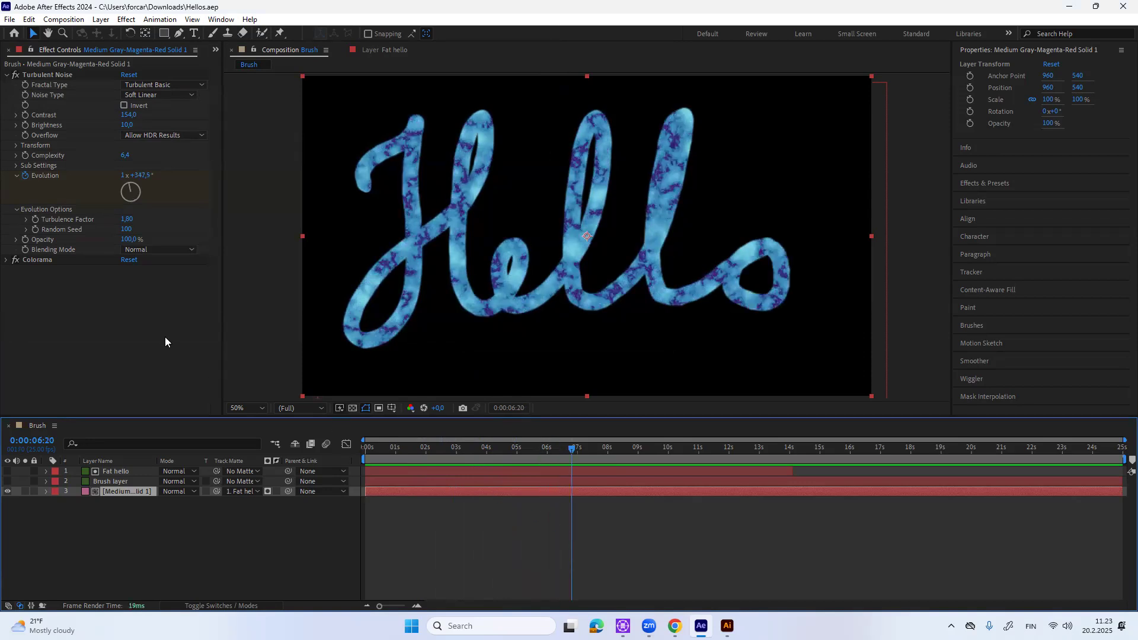
left_click(144, 555)
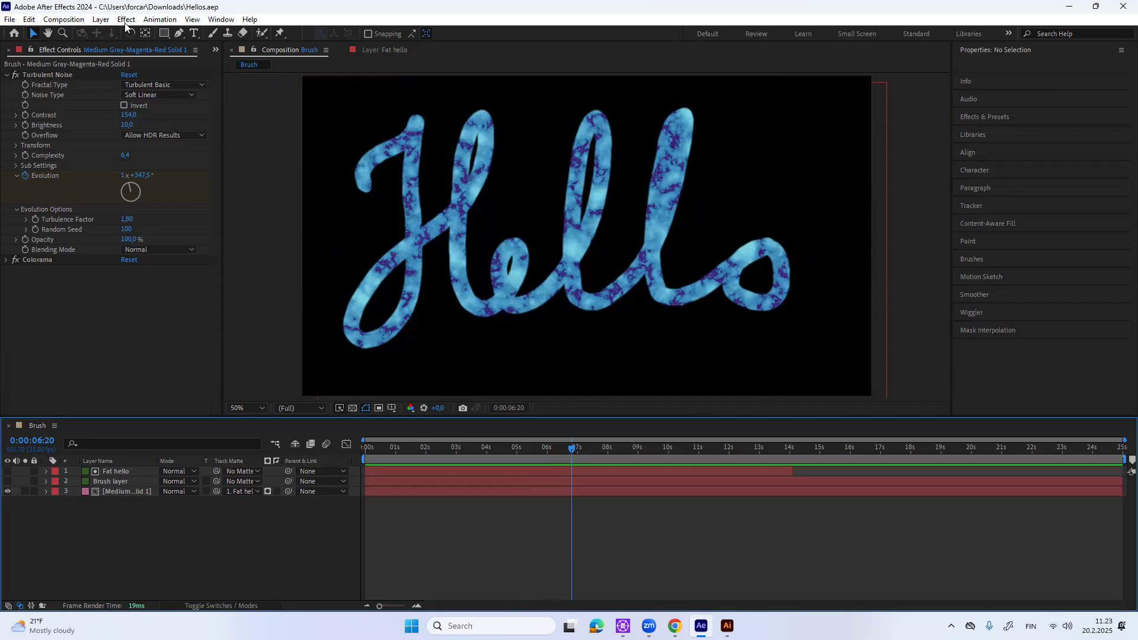
left_click(107, 21)
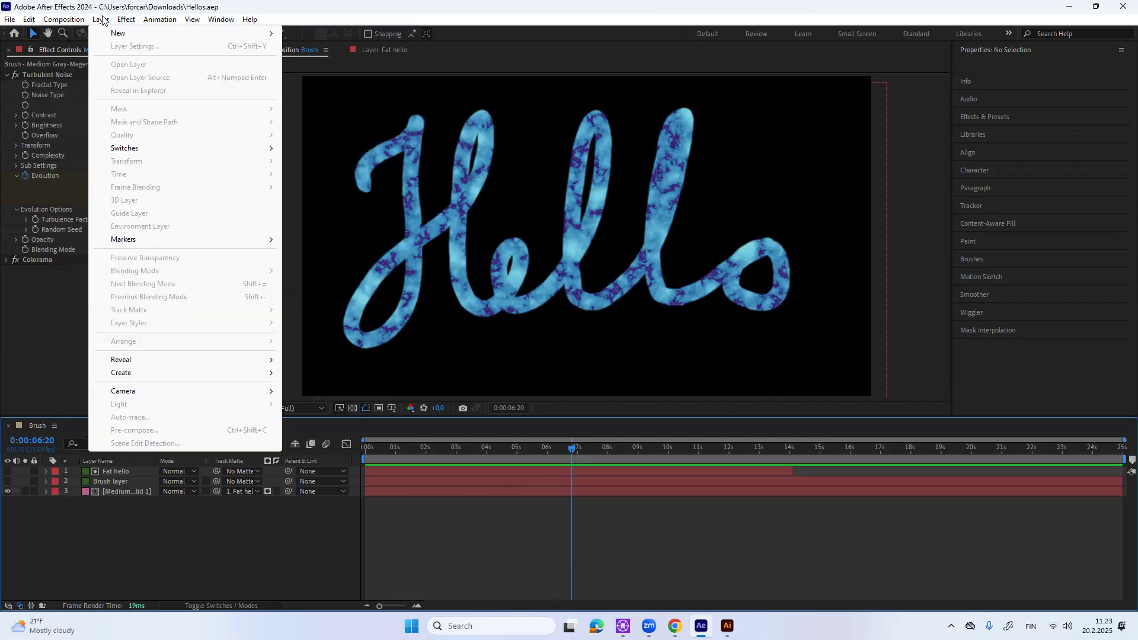
mouse_move(185, 37)
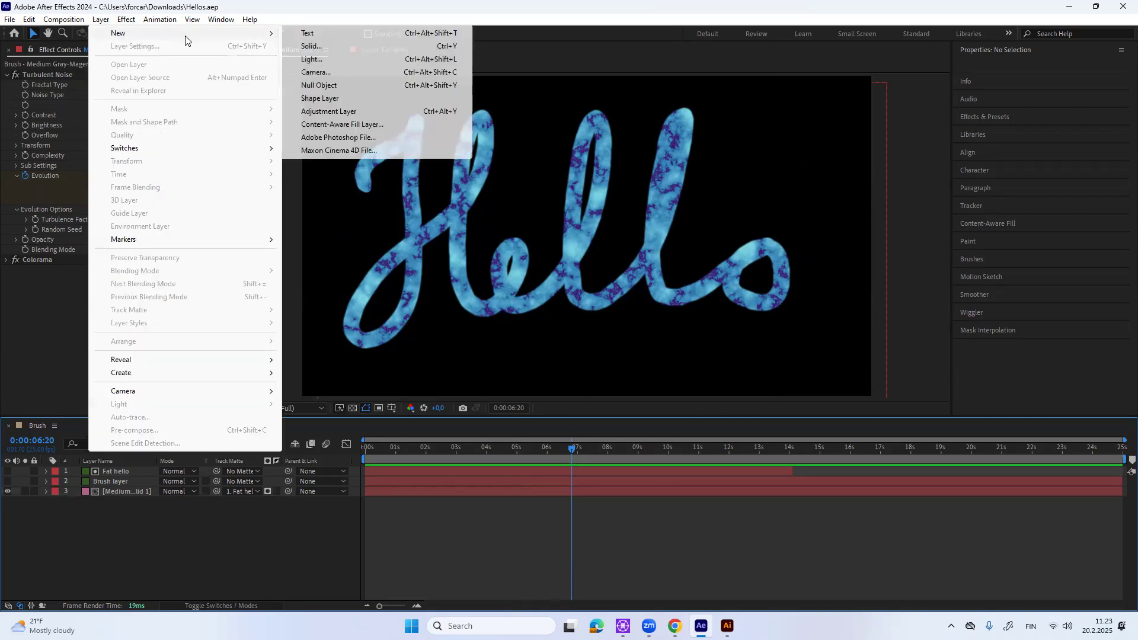
left_click(308, 46)
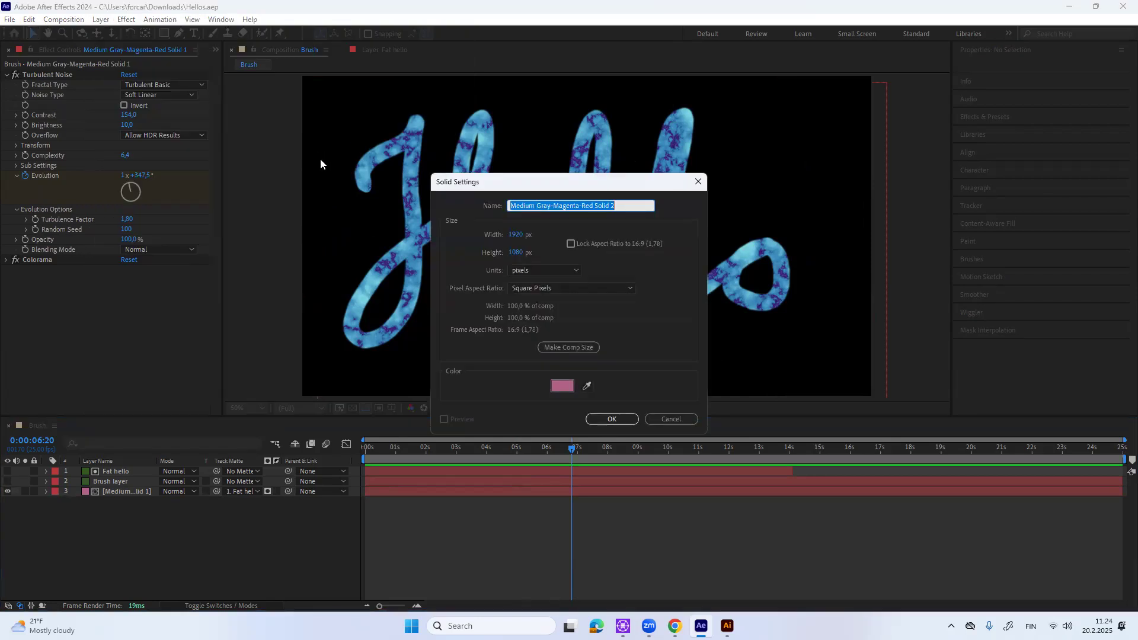
left_click(611, 418)
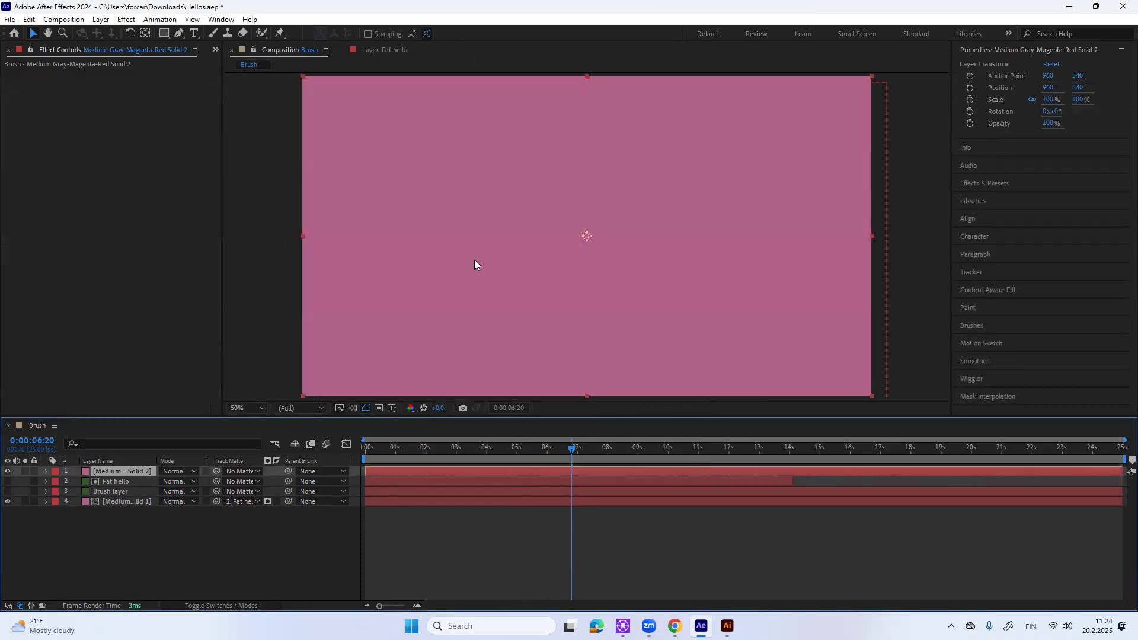
- Apply the Turbulent Noise and Colorama effects to the new solid
left_click(128, 21)
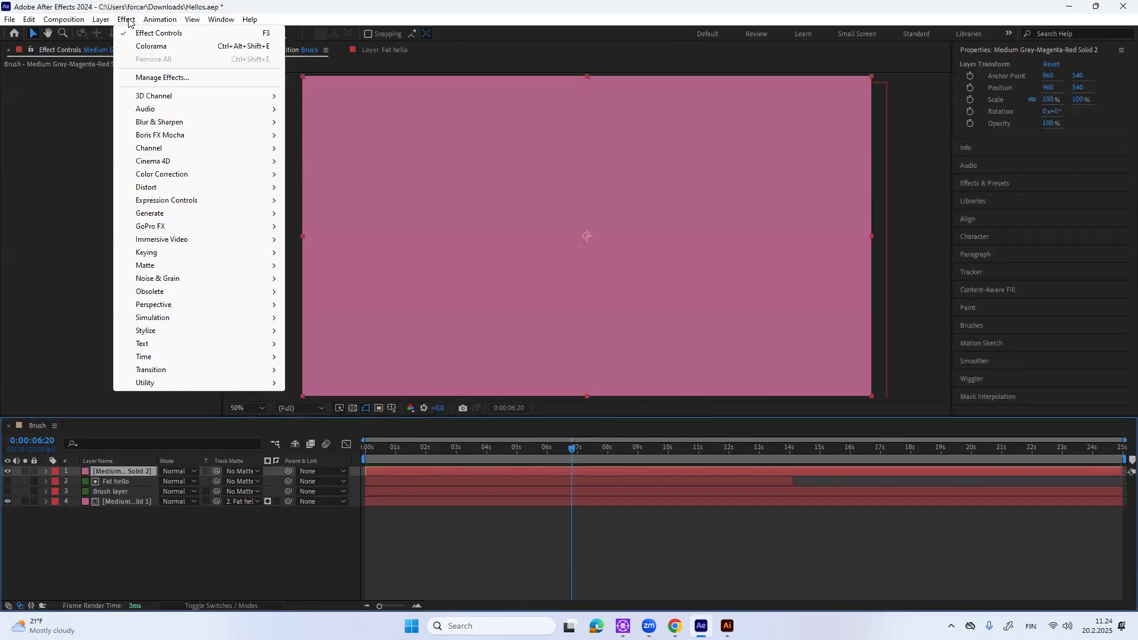
mouse_move(184, 284)
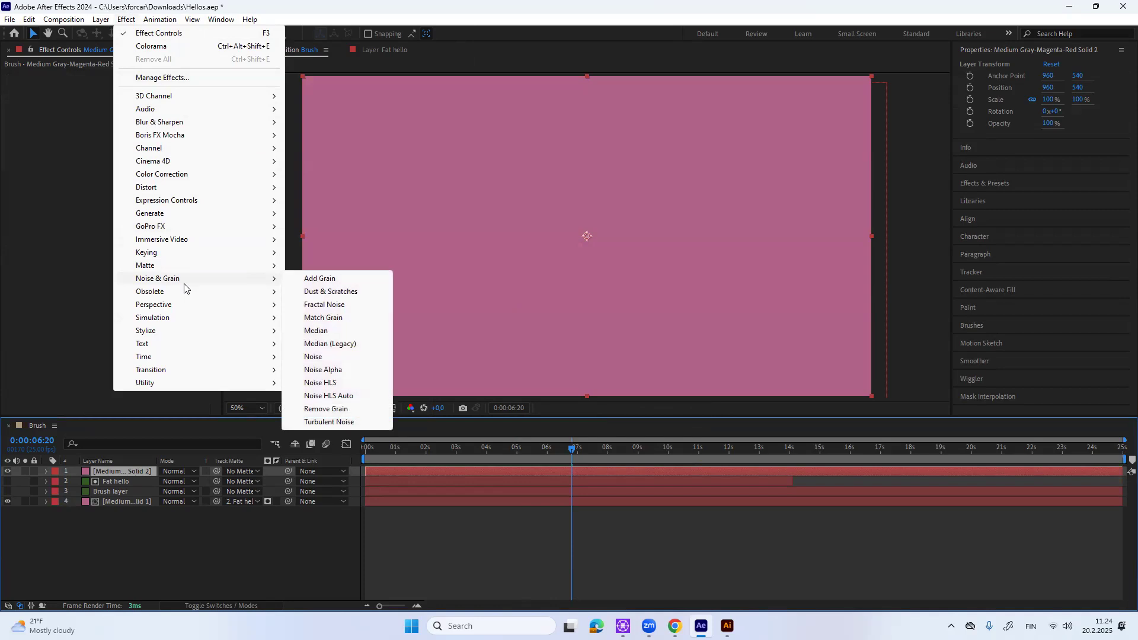
left_click(344, 423)
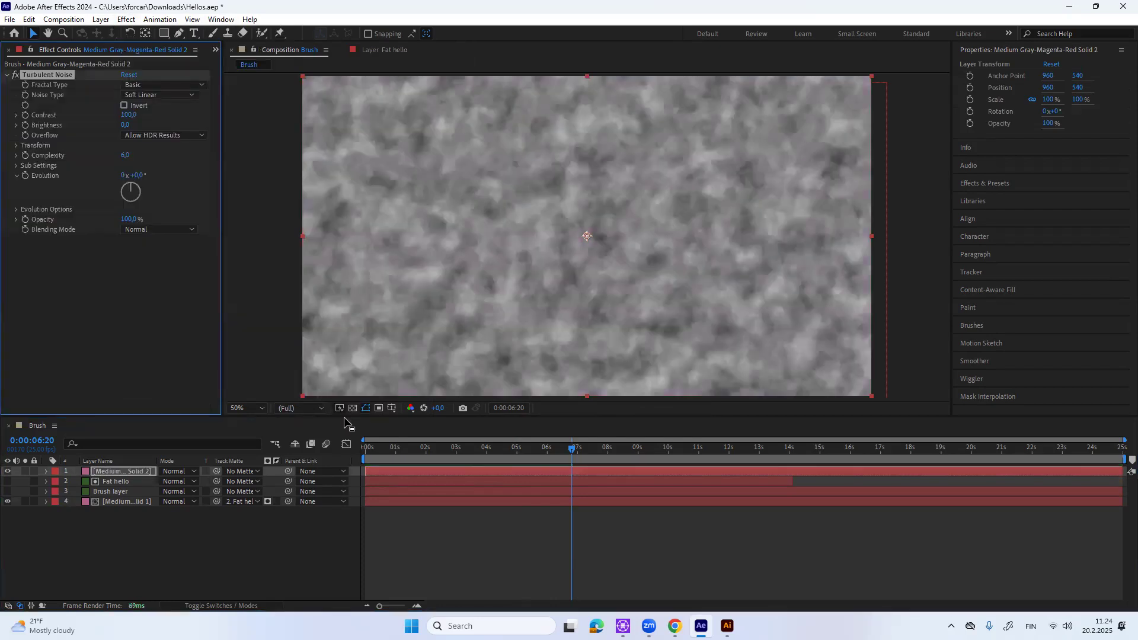
left_click(128, 20)
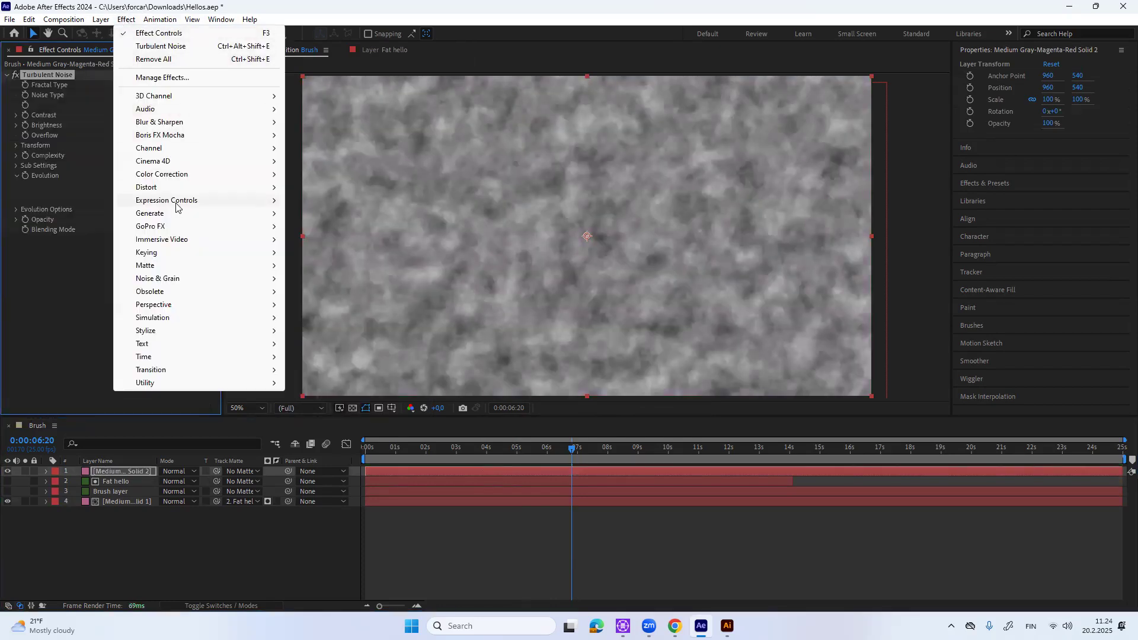
mouse_move(190, 176)
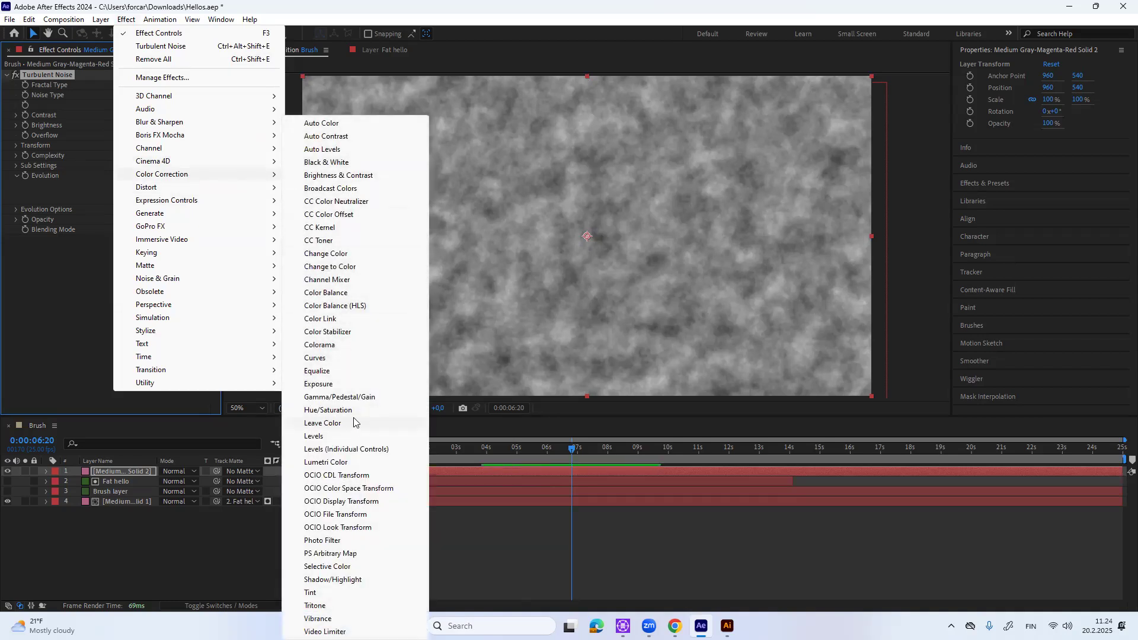
left_click(367, 349)
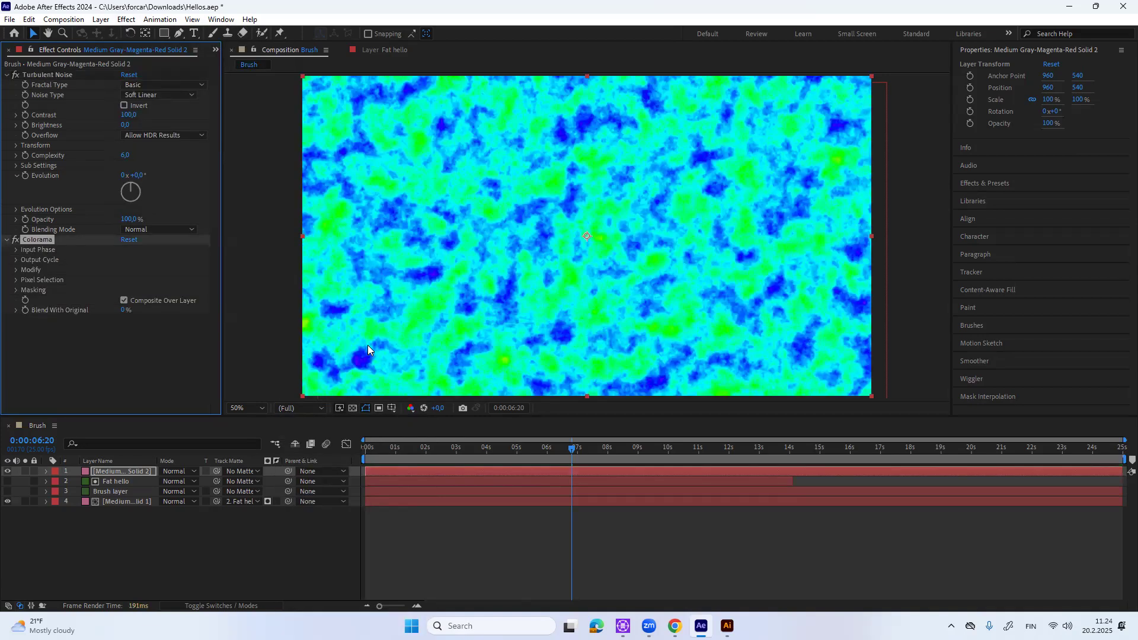
- Try the Earthenware, Fire And Smoke, RGB, Mossy and Sepia 1 preset palettes in Colorama's Output Cycle
left_click(16, 260)
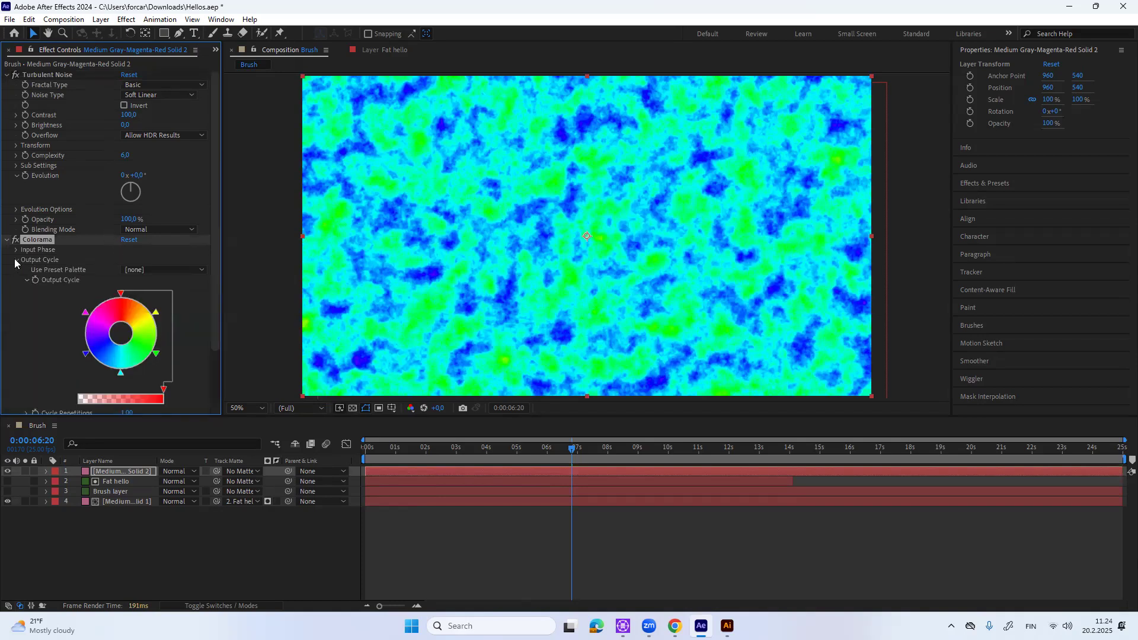
left_click(203, 271)
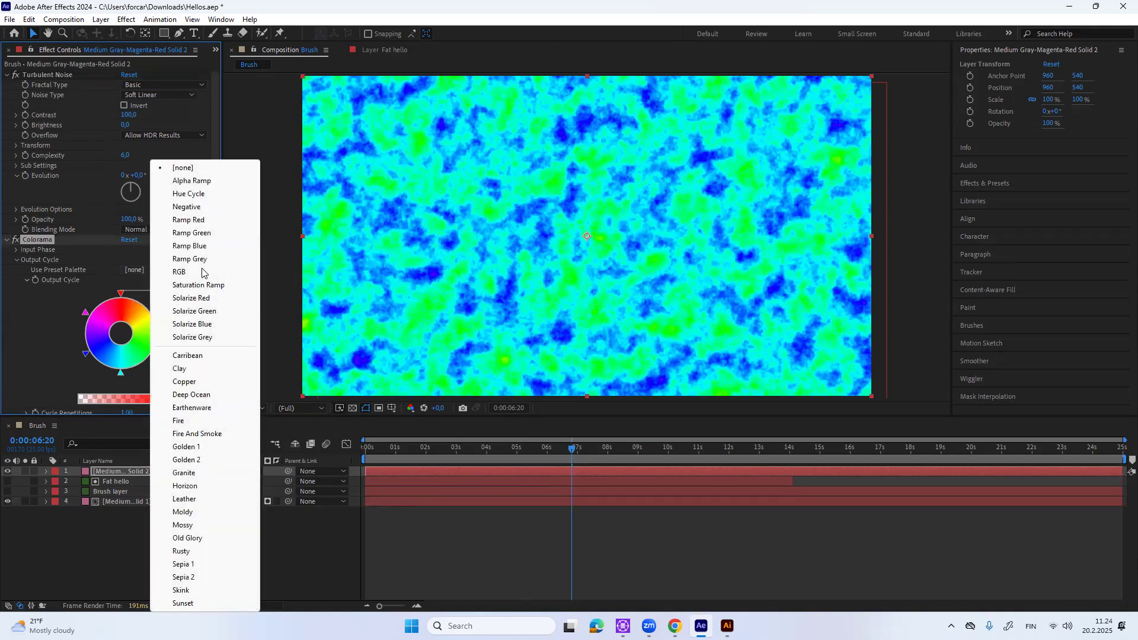
left_click(210, 409)
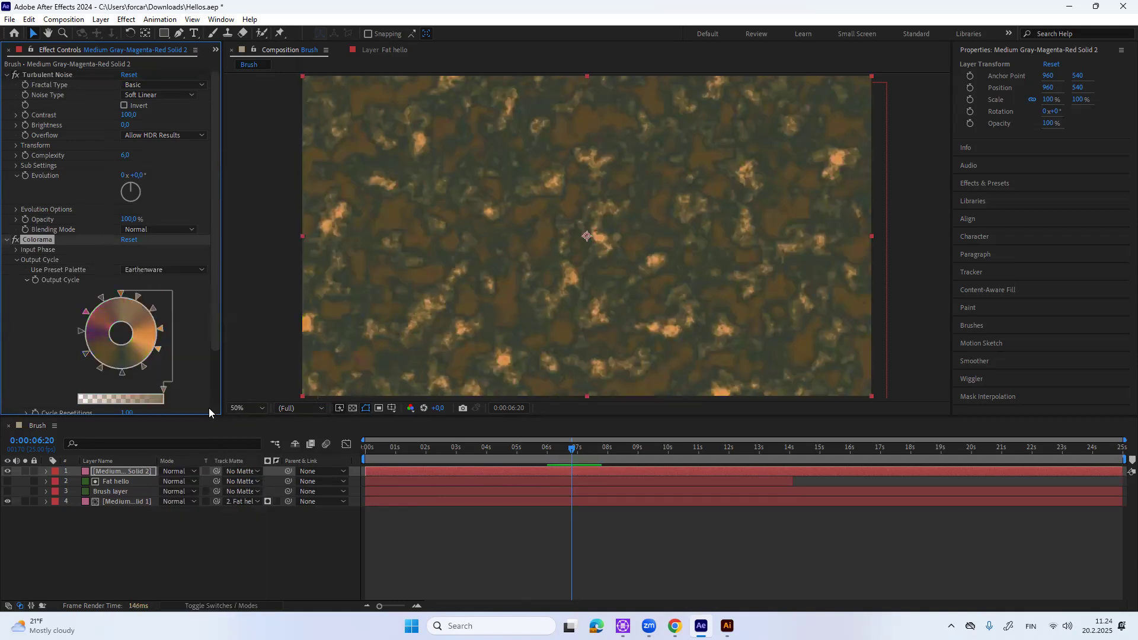
left_click(198, 269)
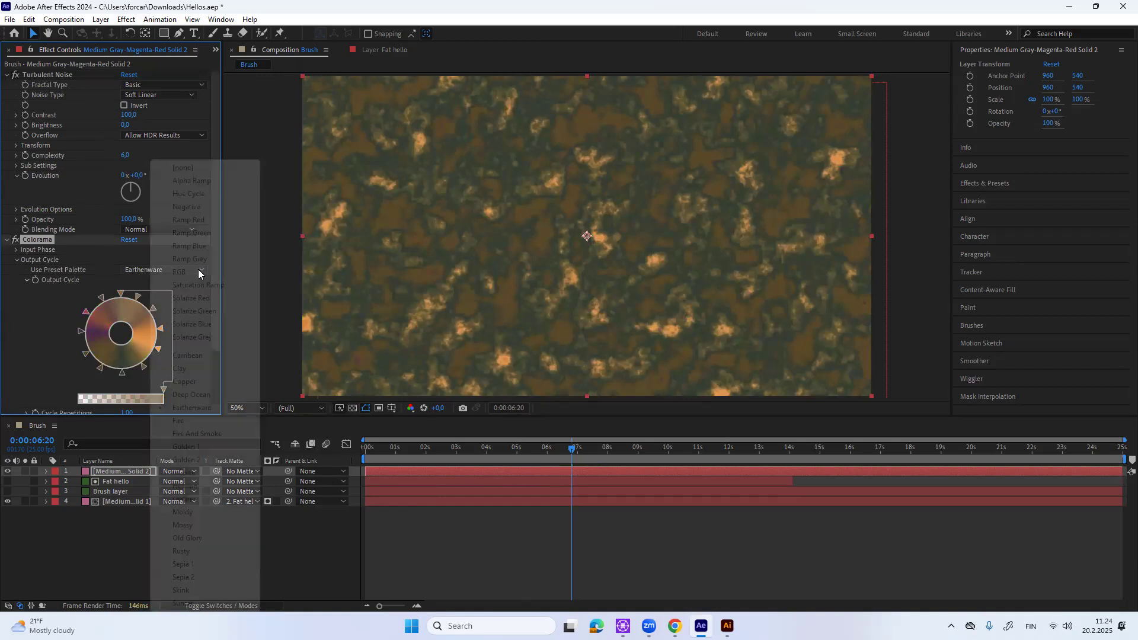
left_click(199, 434)
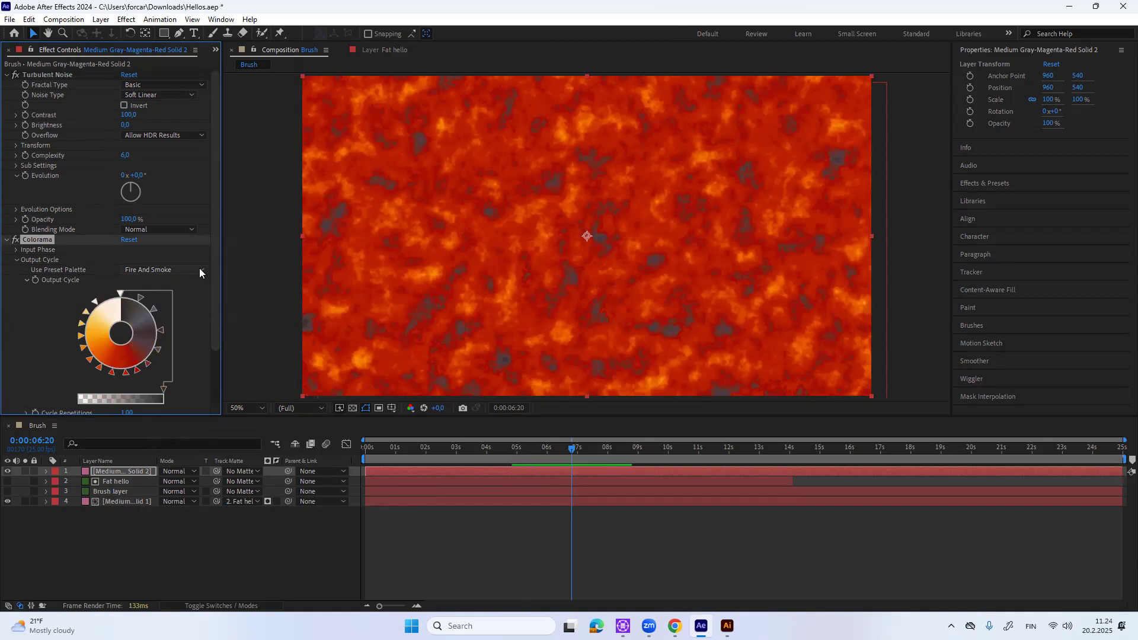
left_click(200, 268)
left_click(201, 271)
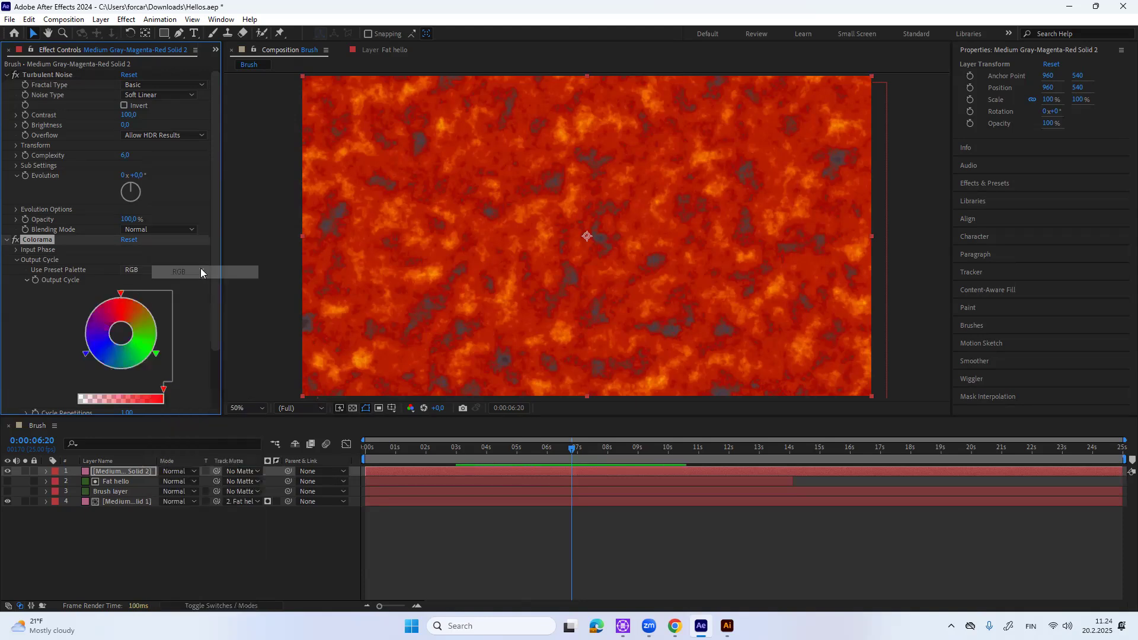
left_click(202, 272)
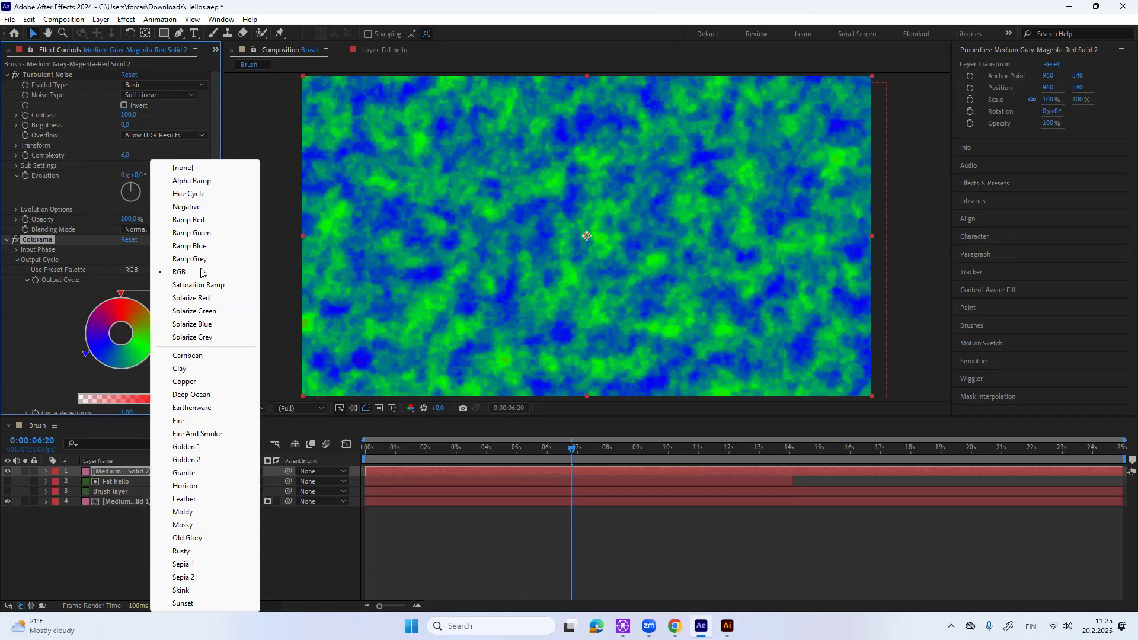
left_click(199, 524)
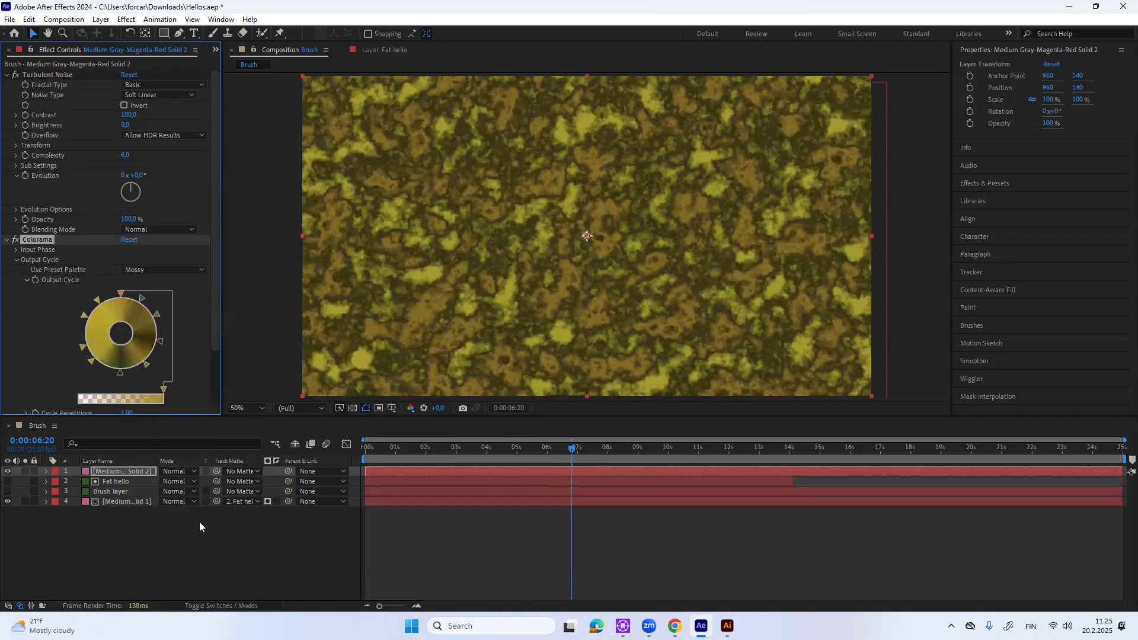
left_click(199, 269)
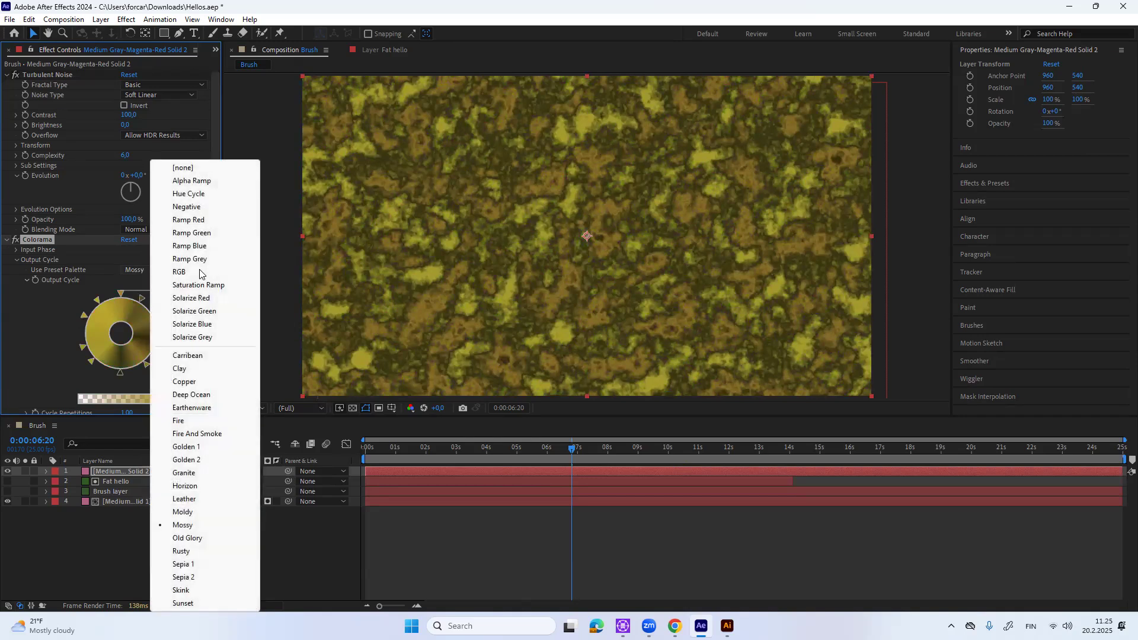
left_click(197, 566)
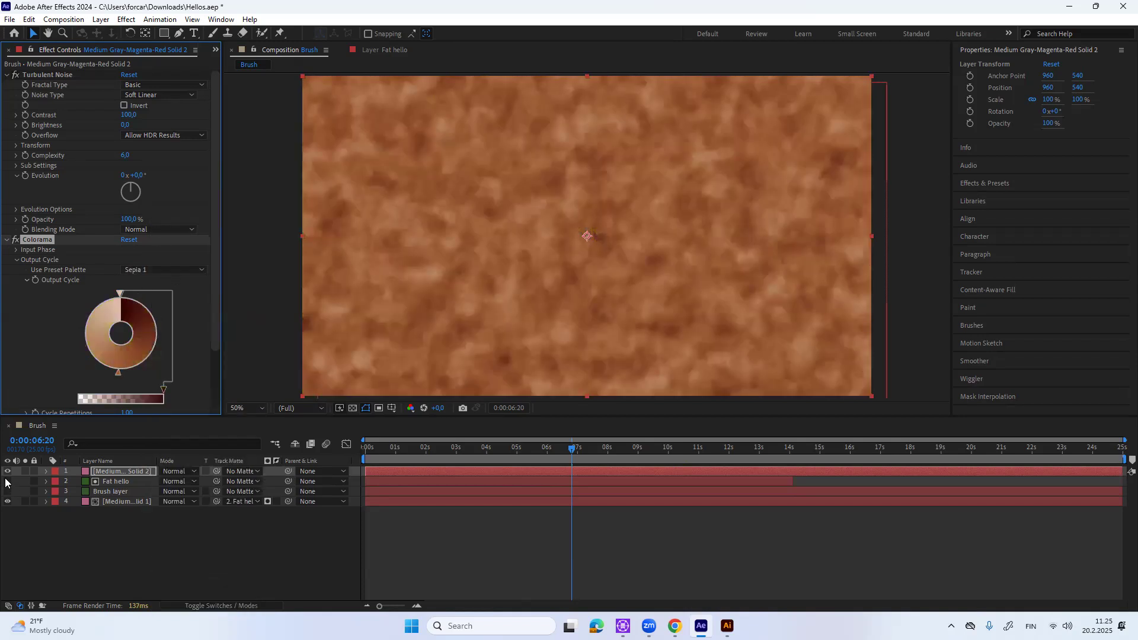
- Move the new solid to the bottom of the layer stack and, after trying Copper, set its Colorama preset palette to Leather
left_click_drag(124, 471, 126, 507)
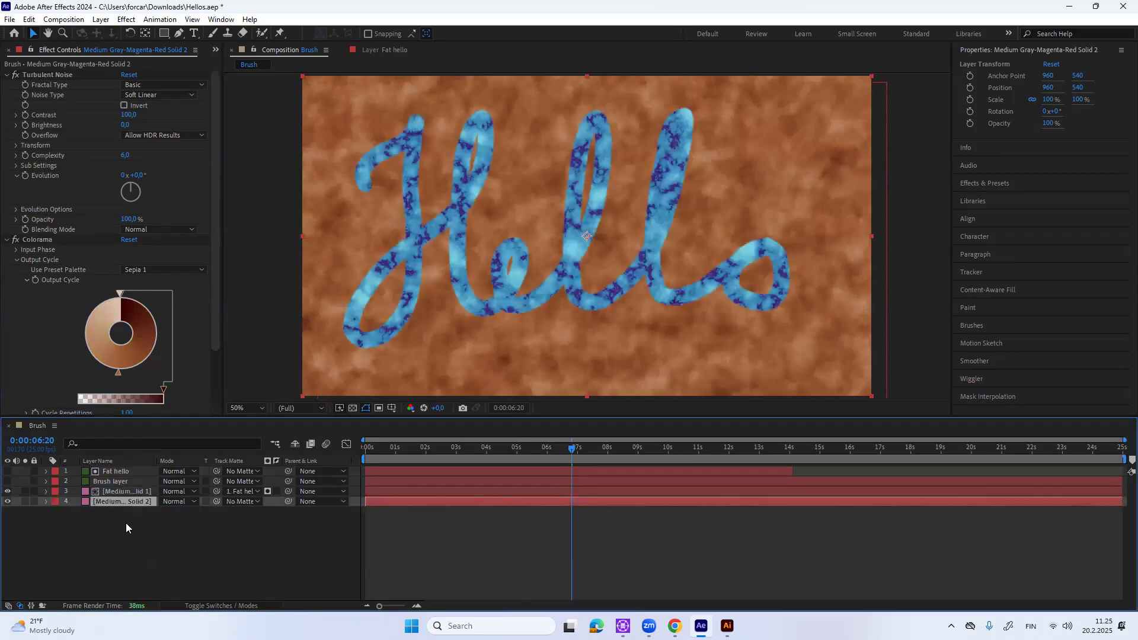
left_click(198, 271)
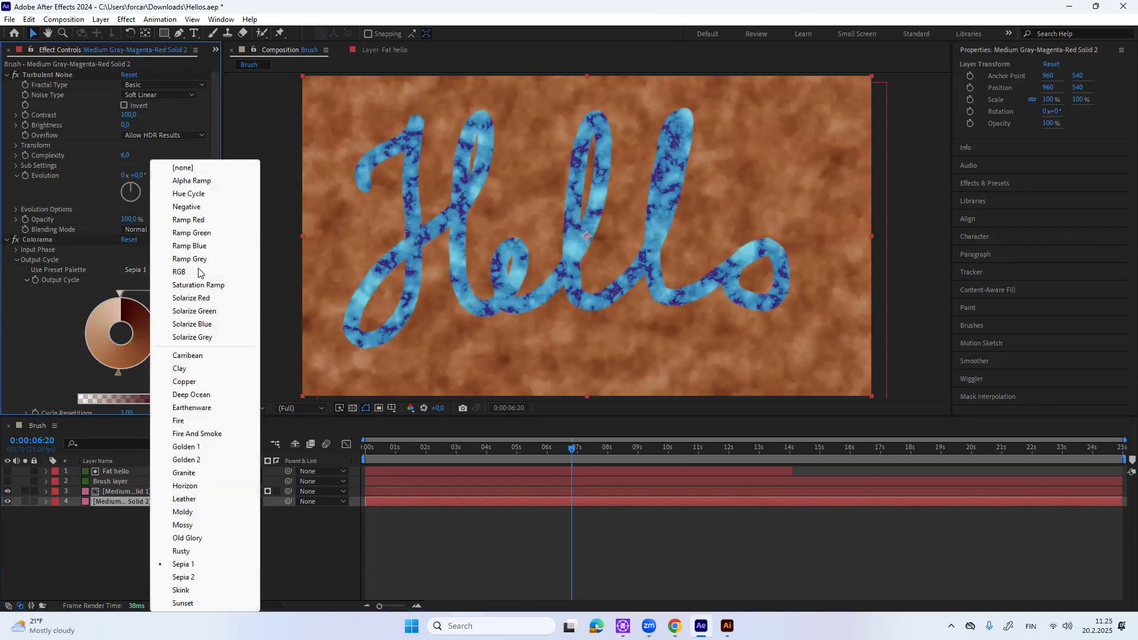
left_click(198, 383)
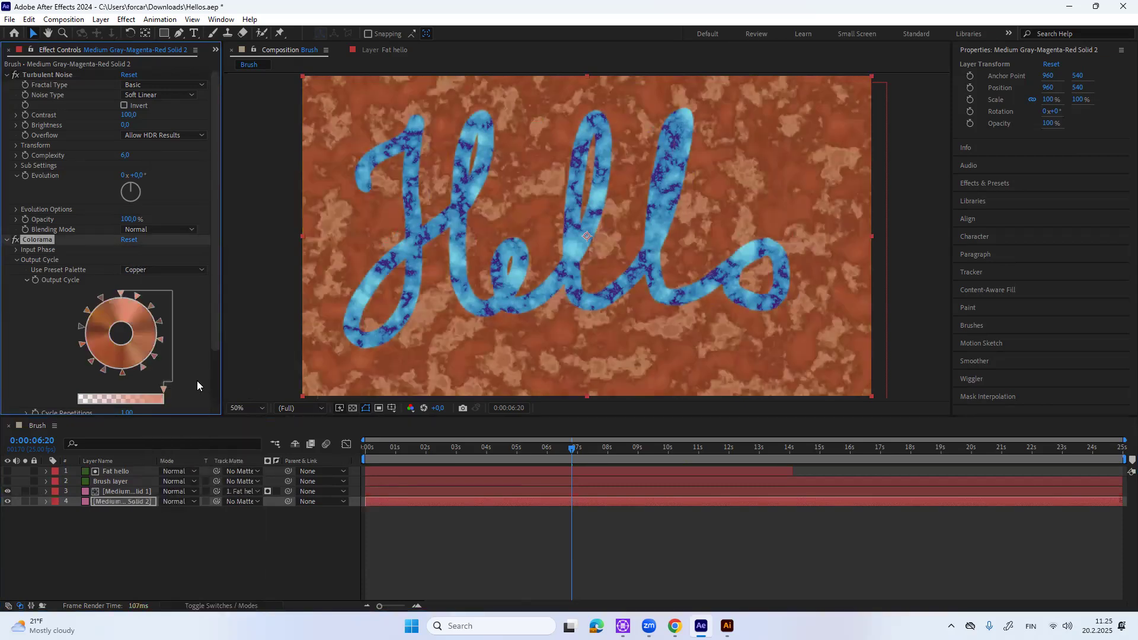
left_click(201, 271)
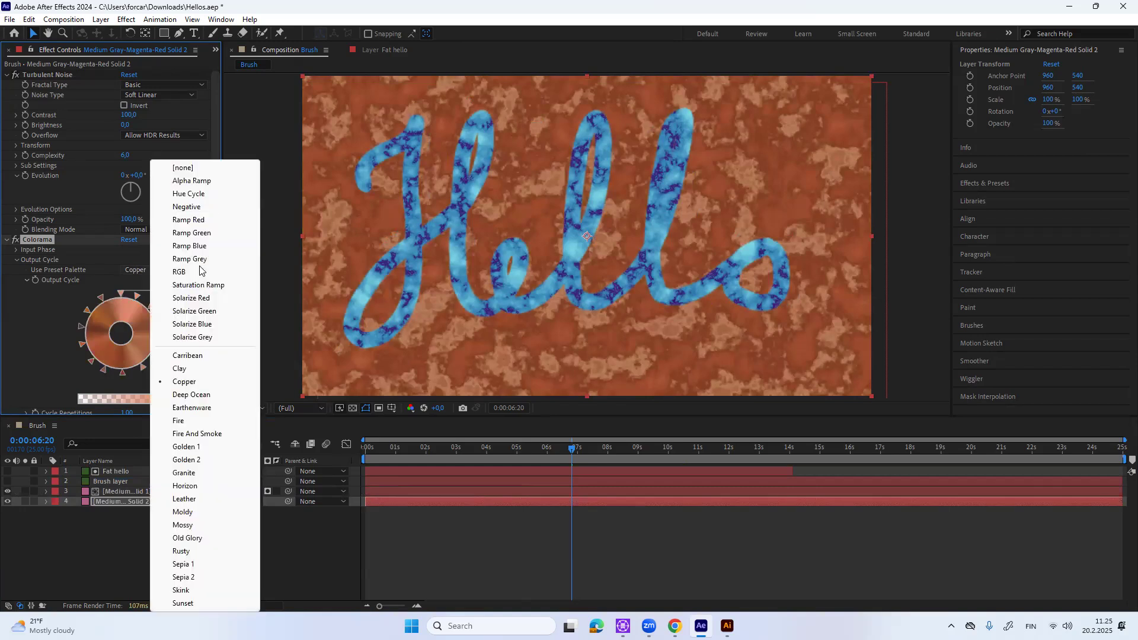
left_click(195, 498)
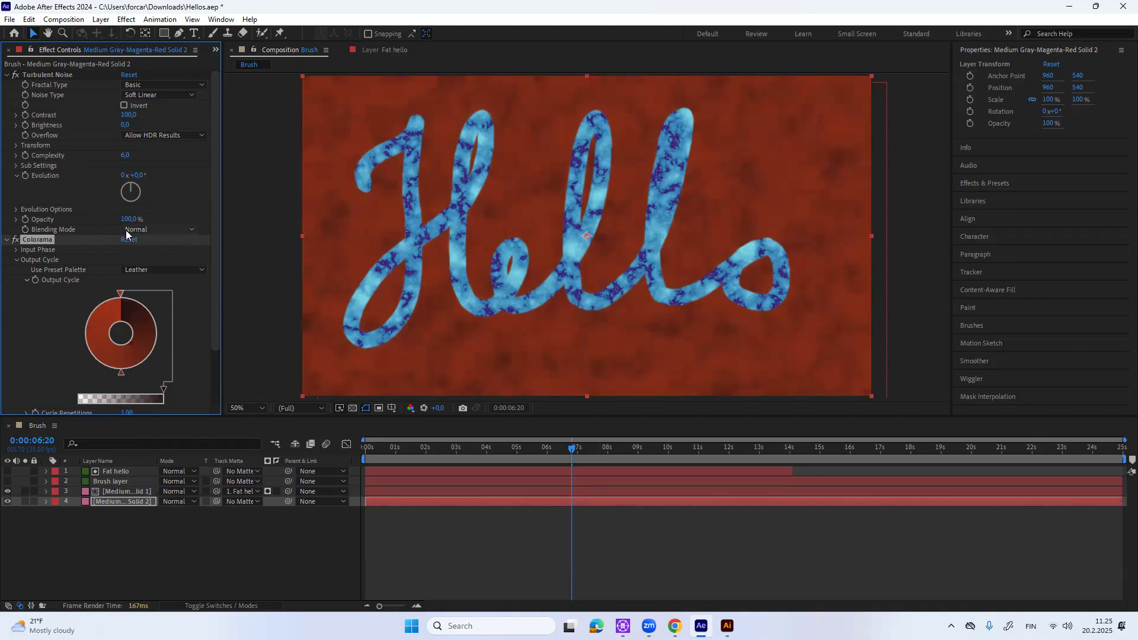
left_click(7, 240)
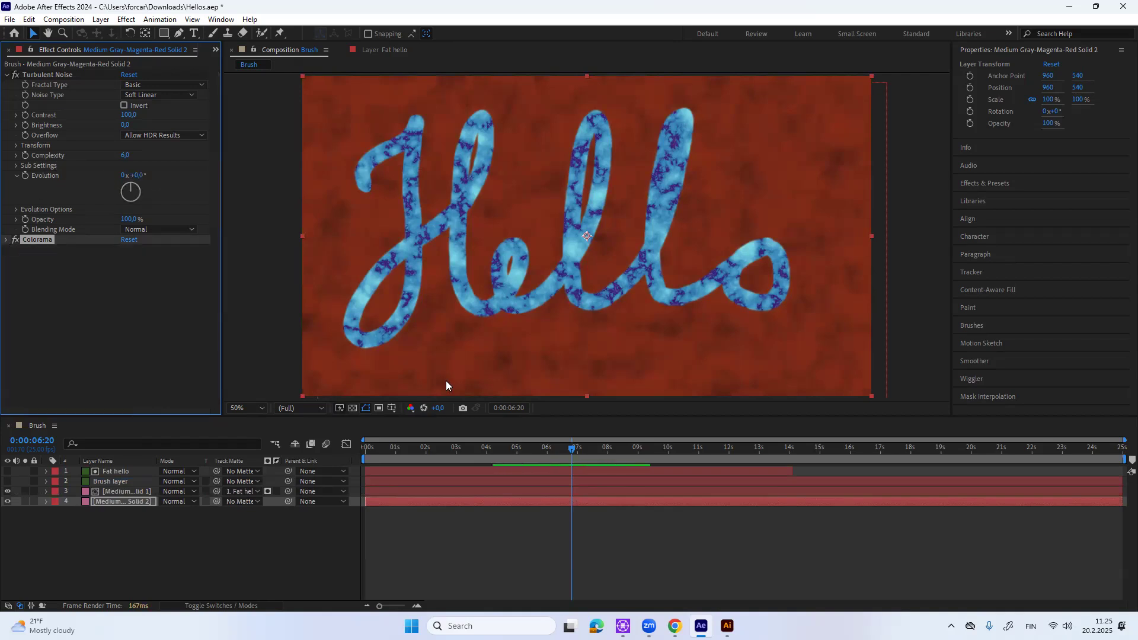
- Start keyframing the background noise's Evolution at 0:00:00:00
left_click_drag(574, 448, 363, 449)
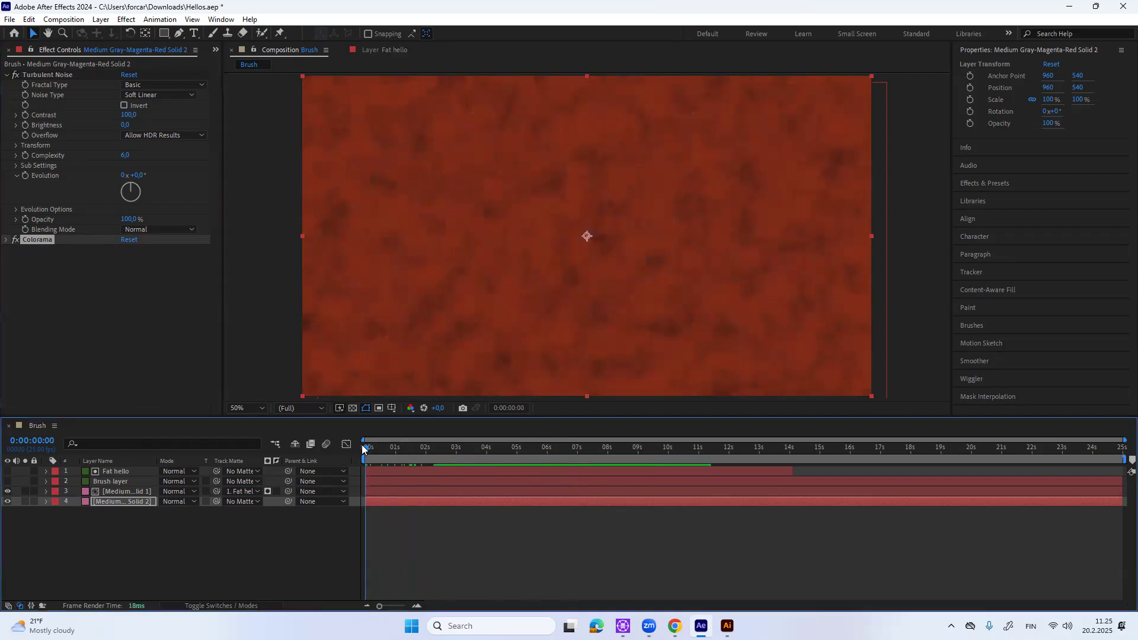
left_click(25, 175)
left_click(25, 176)
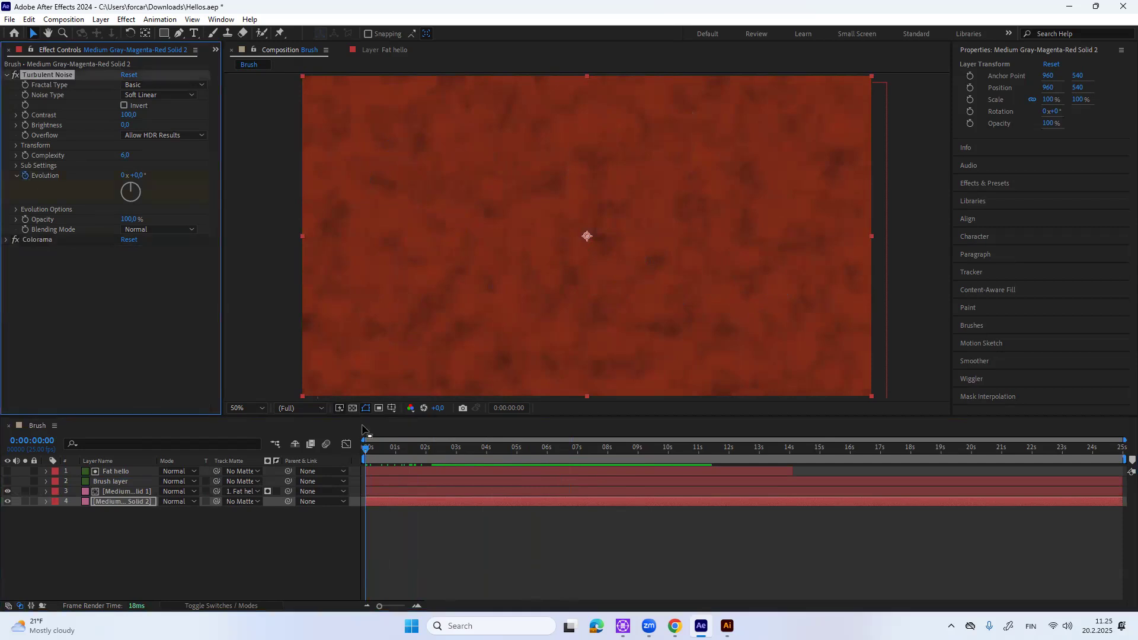
- Set the background noise's Evolution to 4x+7.0° at 0:00:13:23
left_click_drag(364, 448, 632, 448)
left_click_drag(693, 467, 785, 466)
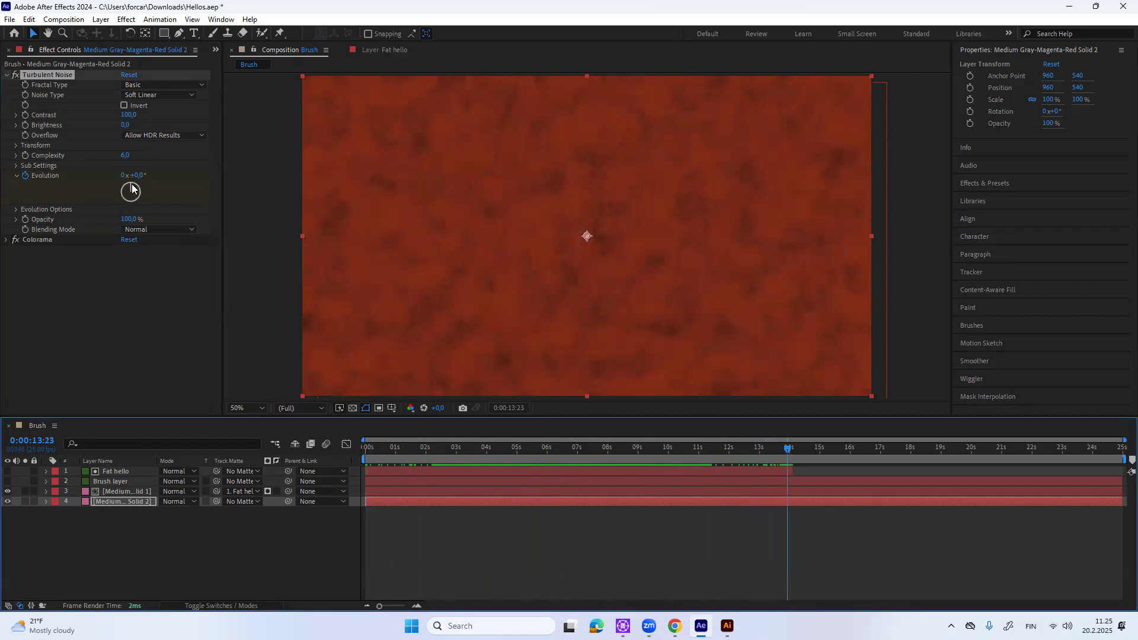
mouse_move(131, 188)
left_mouse_down()
mouse_move(148, 196)
mouse_move(130, 211)
mouse_move(133, 179)
mouse_move(140, 196)
mouse_move(127, 201)
mouse_move(131, 180)
mouse_move(136, 197)
mouse_move(122, 199)
mouse_move(130, 187)
left_mouse_up()
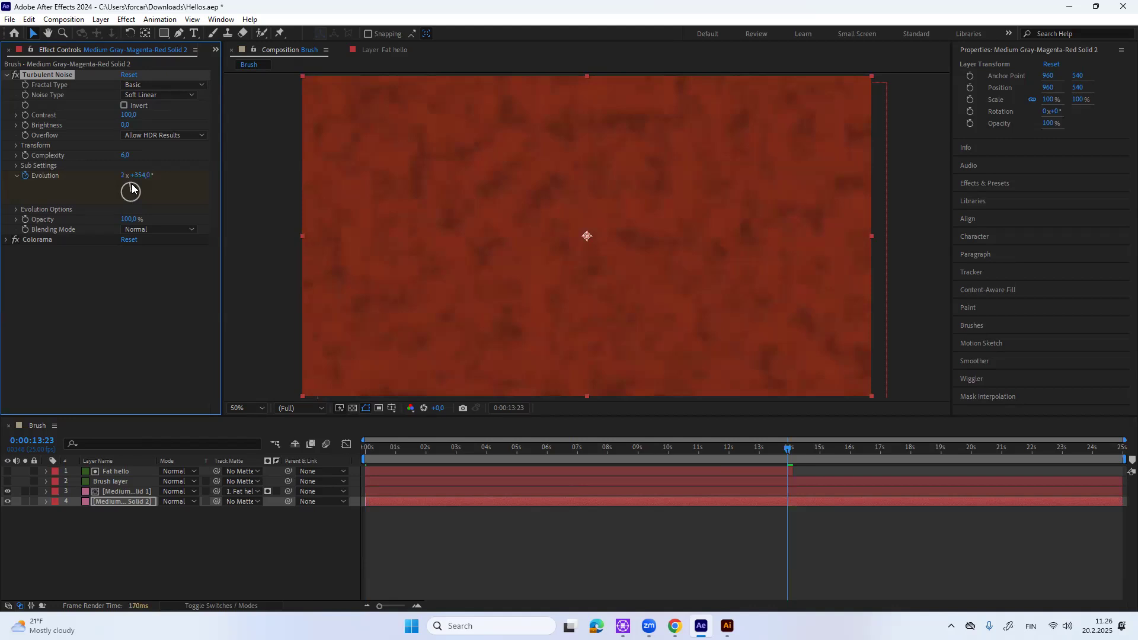
mouse_move(132, 188)
left_mouse_down()
mouse_move(127, 206)
mouse_move(132, 189)
left_mouse_up()
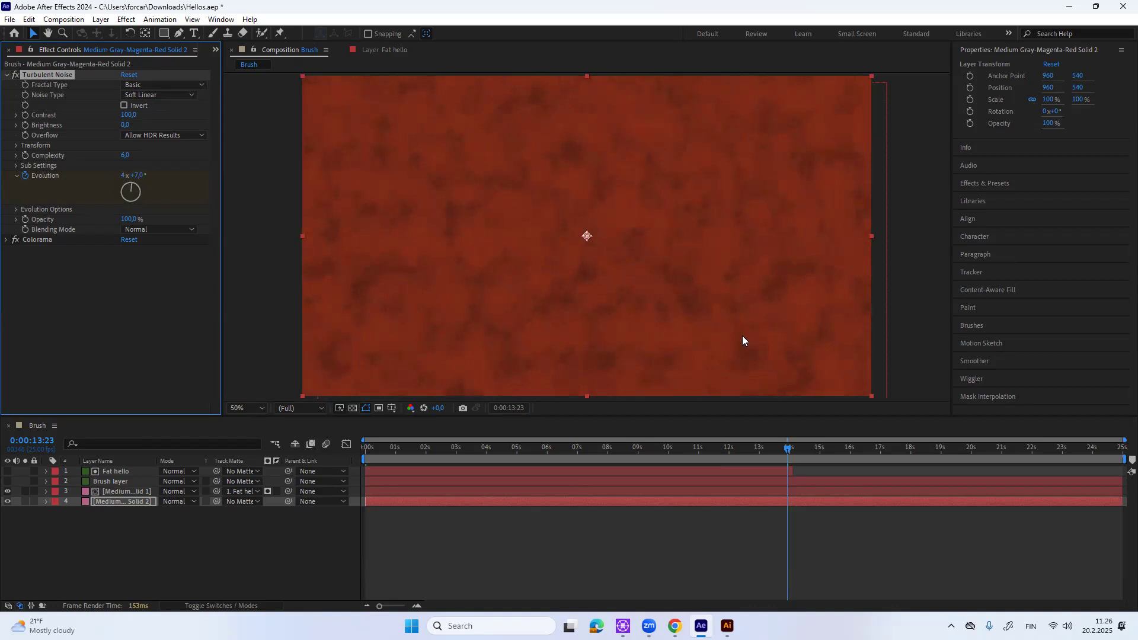
- Preview the moving background, then replay the lettering over it from 0:00:00:00 and stop at 0:00:08:00
left_click_drag(785, 452, 372, 441)
key("space")
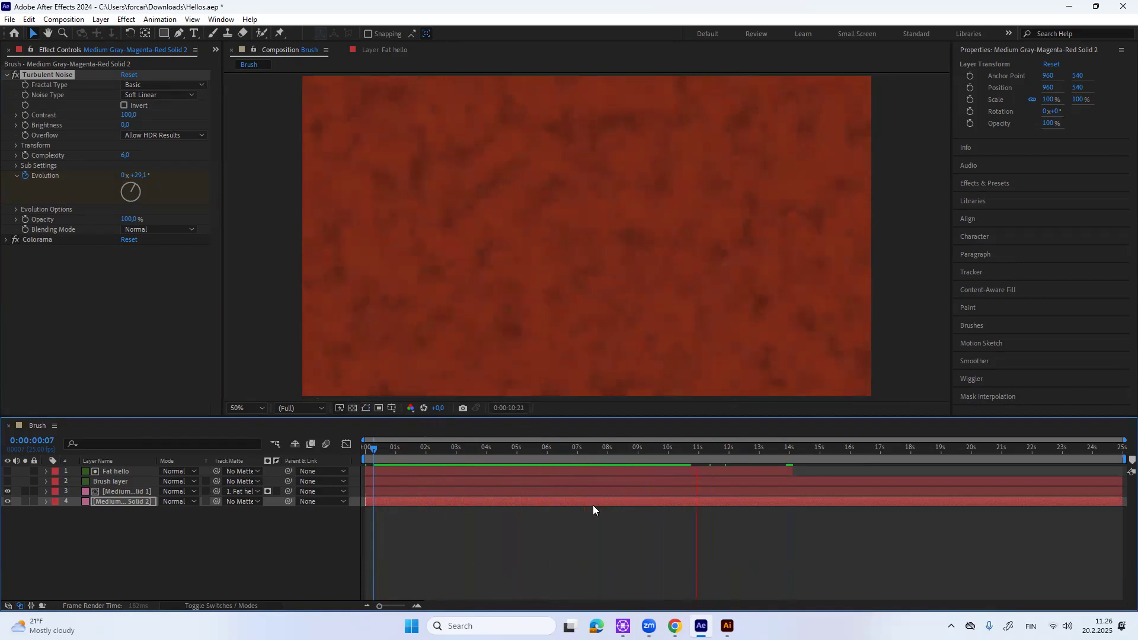
left_click(557, 539)
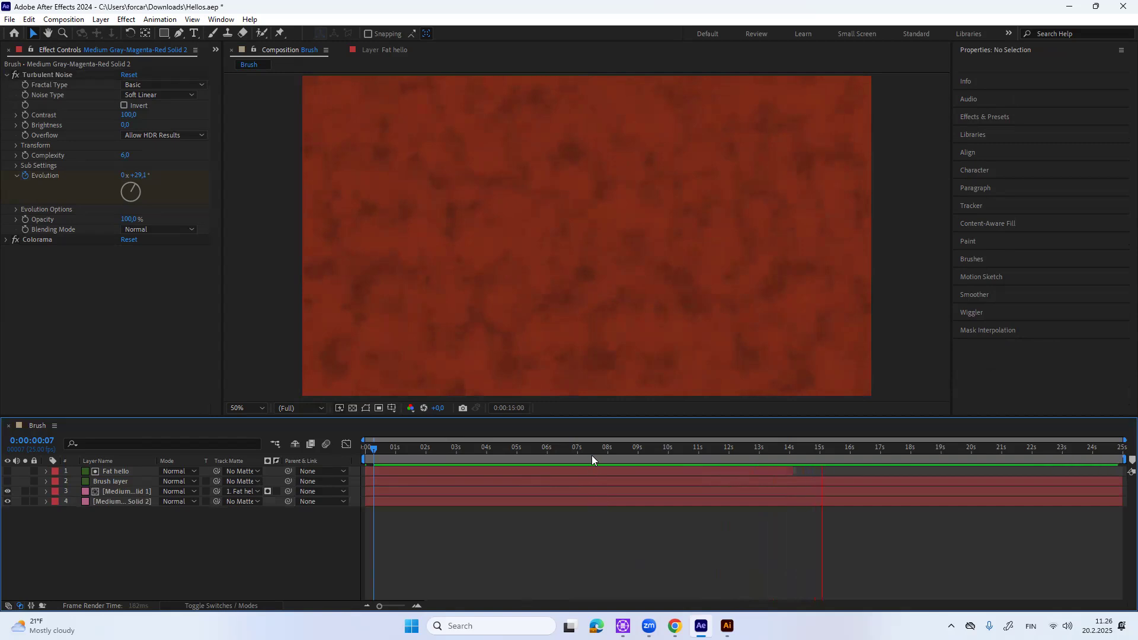
key("space")
left_click_drag(840, 449, 363, 447)
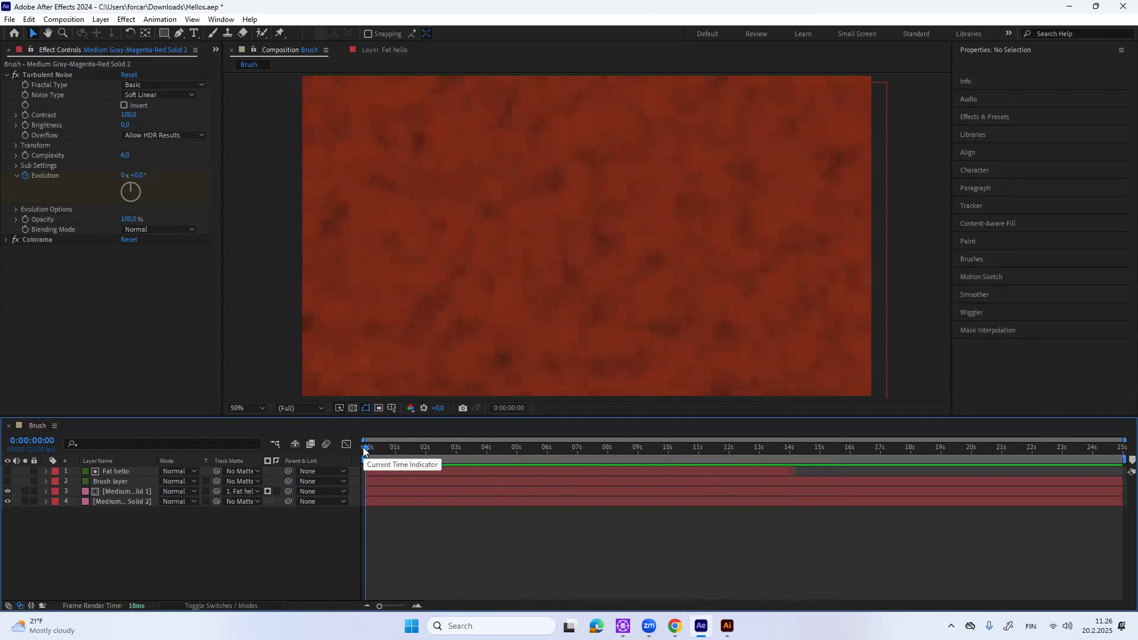
key("space")
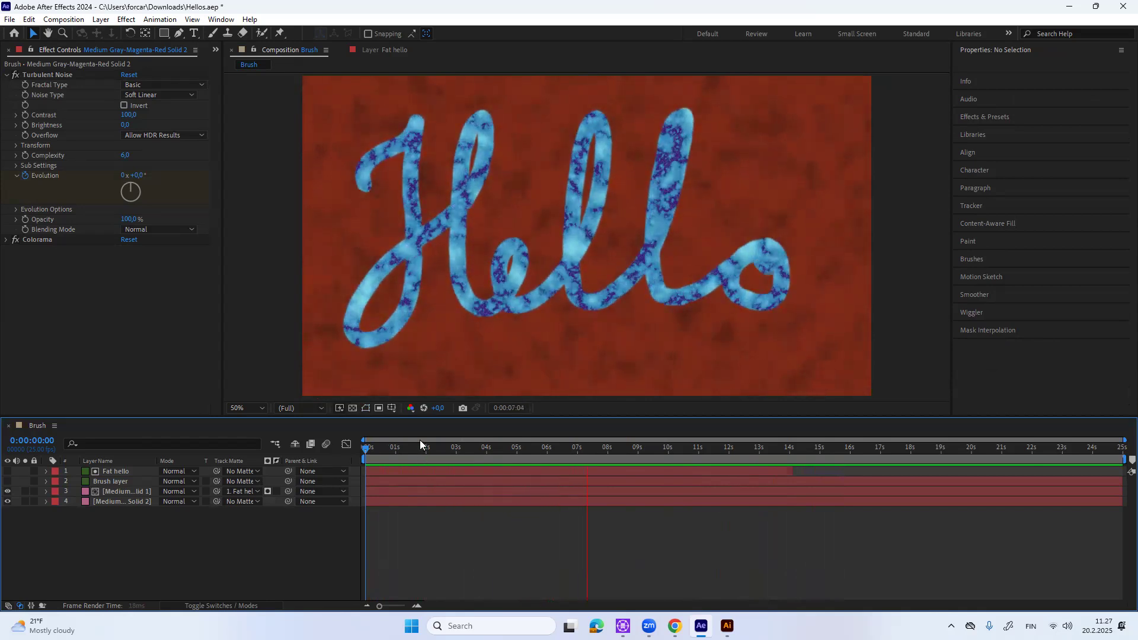
key("space")
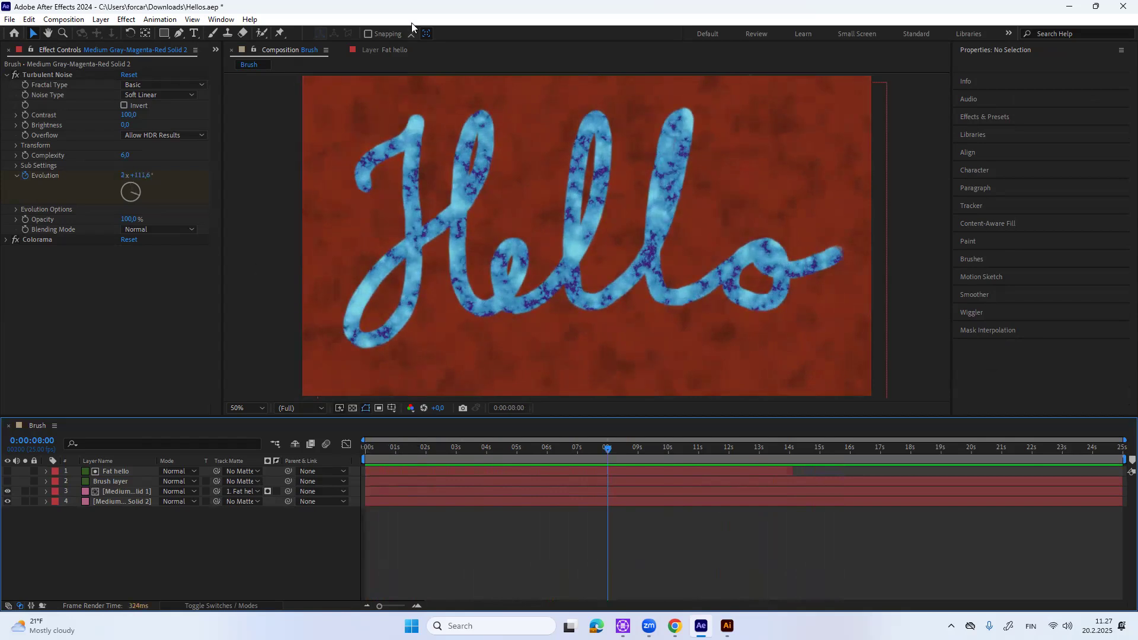
left_click(221, 19)
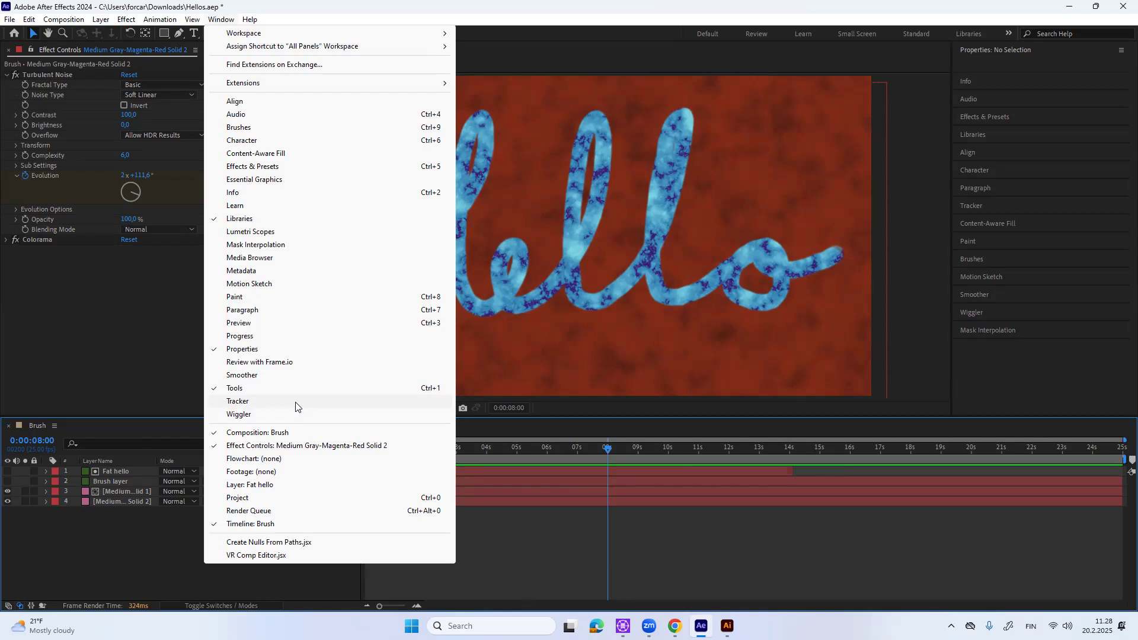
left_click(225, 20)
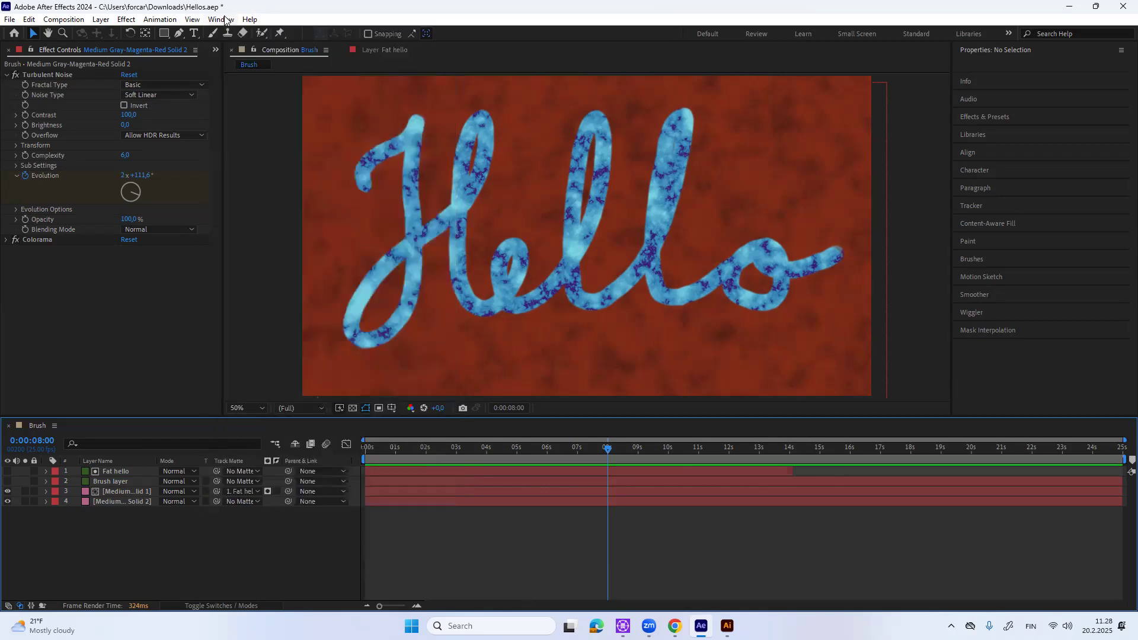